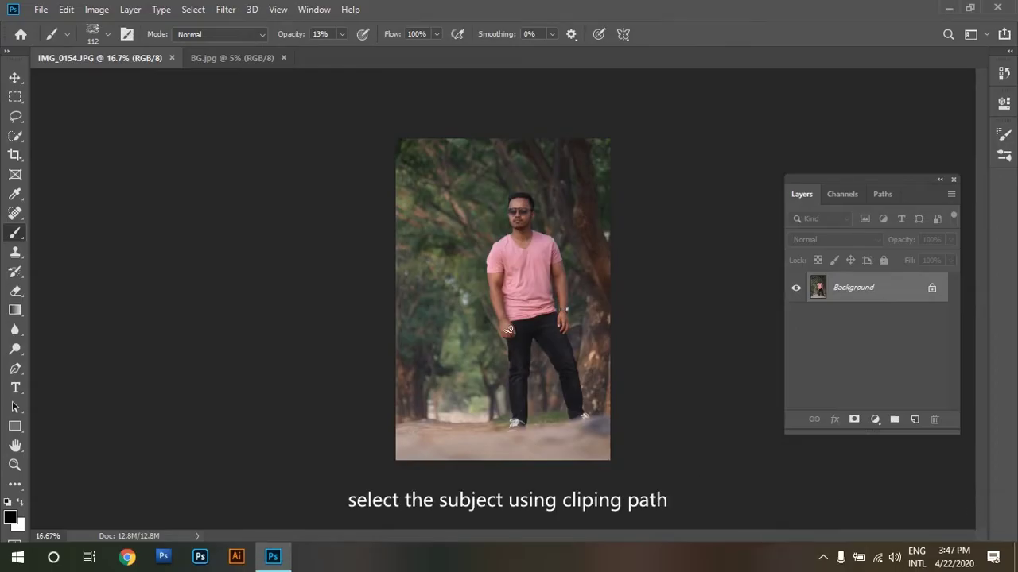
# - Zoom in on the man's legs and shoes, then fit the whole photo on screen
pyautogui.click(525, 303)
pyautogui.click(522, 295)
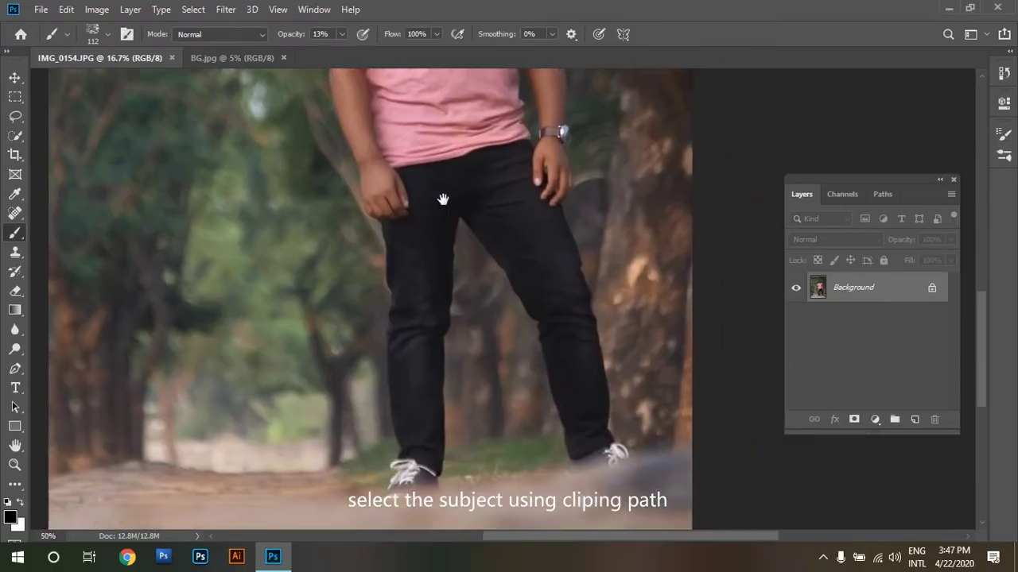
pyautogui.moveTo(453, 323)
pyautogui.mouseDown()
pyautogui.moveTo(459, 277)
pyautogui.moveTo(477, 466)
pyautogui.mouseUp()
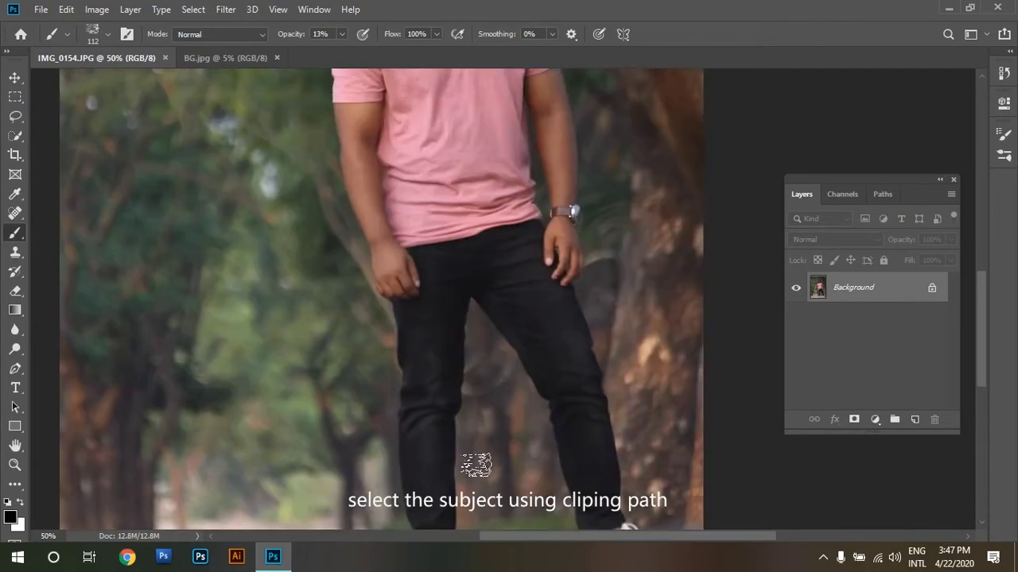
pyautogui.hotkey('ctrl', '0')
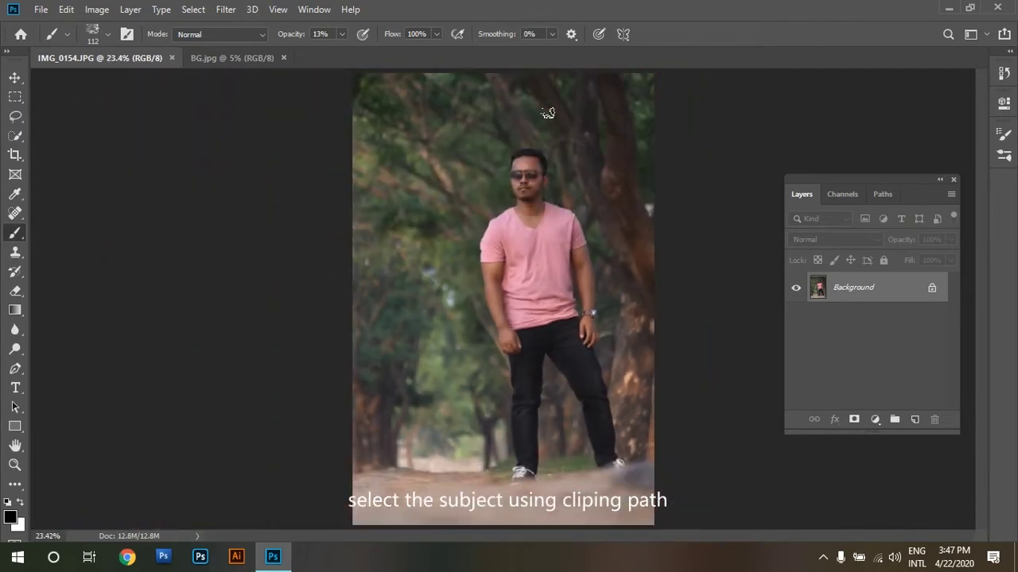
# - Select the Pen tool in Path mode and zoom to 200% on the shoe
pyautogui.click(15, 369)
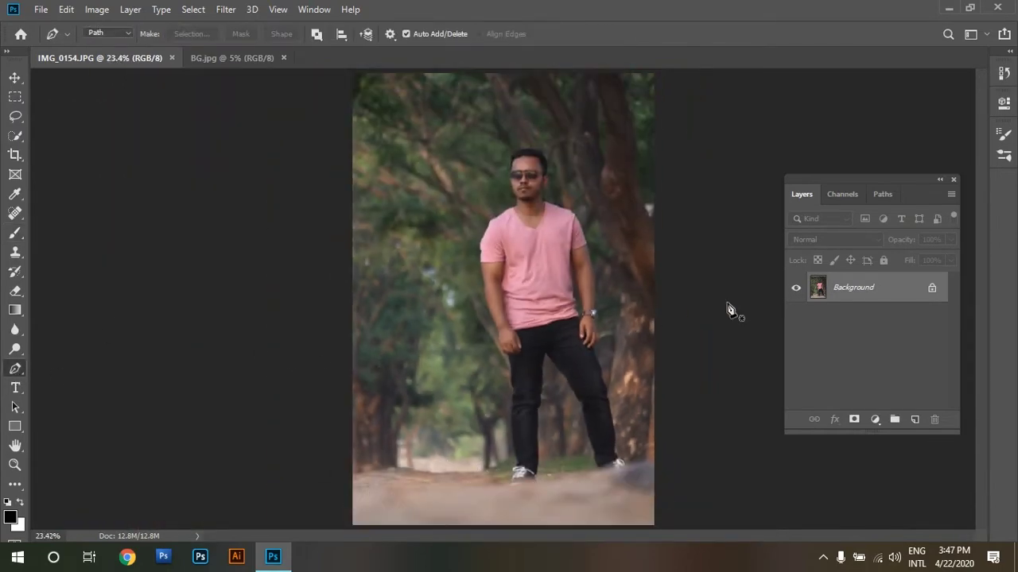
pyautogui.scroll(5, 536, 459)
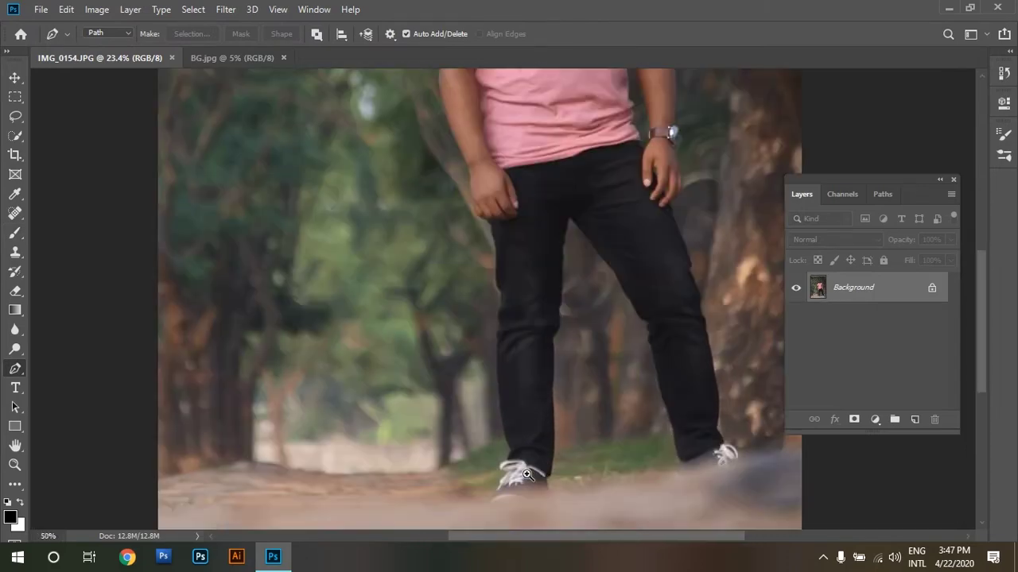
pyautogui.scroll(3, 536, 459)
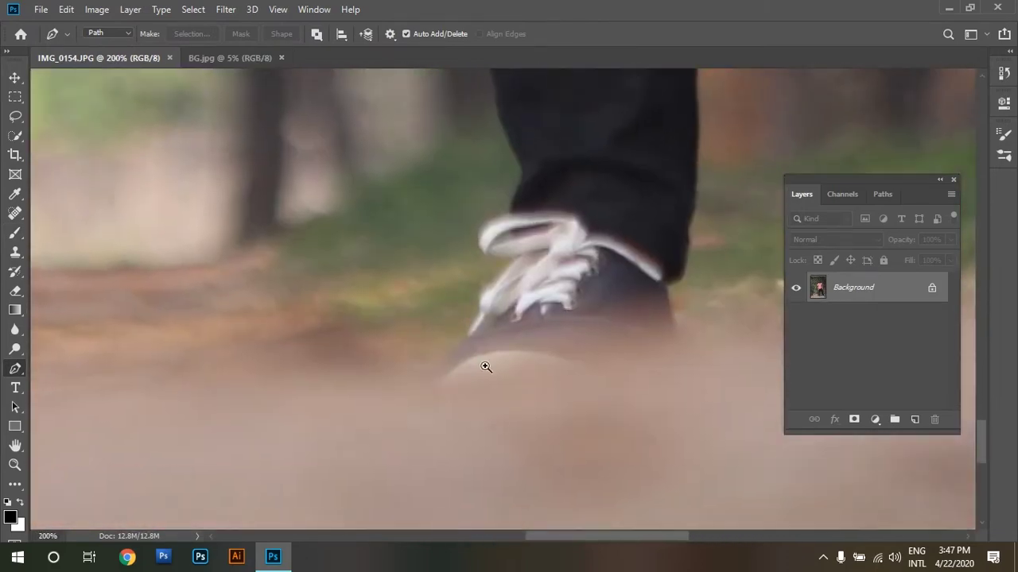
pyautogui.scroll(2, 484, 364)
# - Trace the shoe's edge with anchors from its bottom up to its upper tip
pyautogui.click(414, 383)
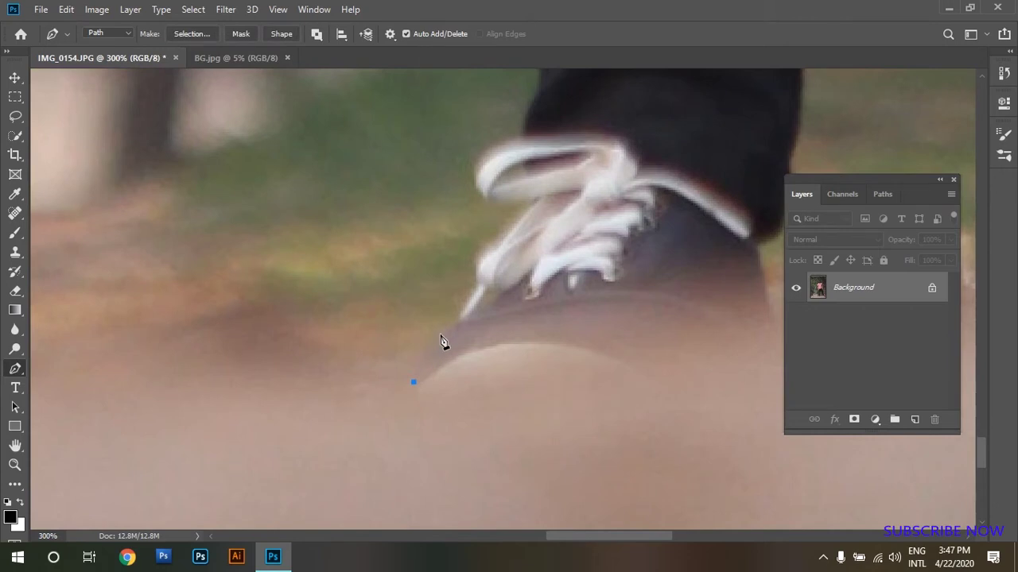
pyautogui.scroll(1, 445, 340)
pyautogui.moveTo(433, 342); pyautogui.dragTo(452, 320)
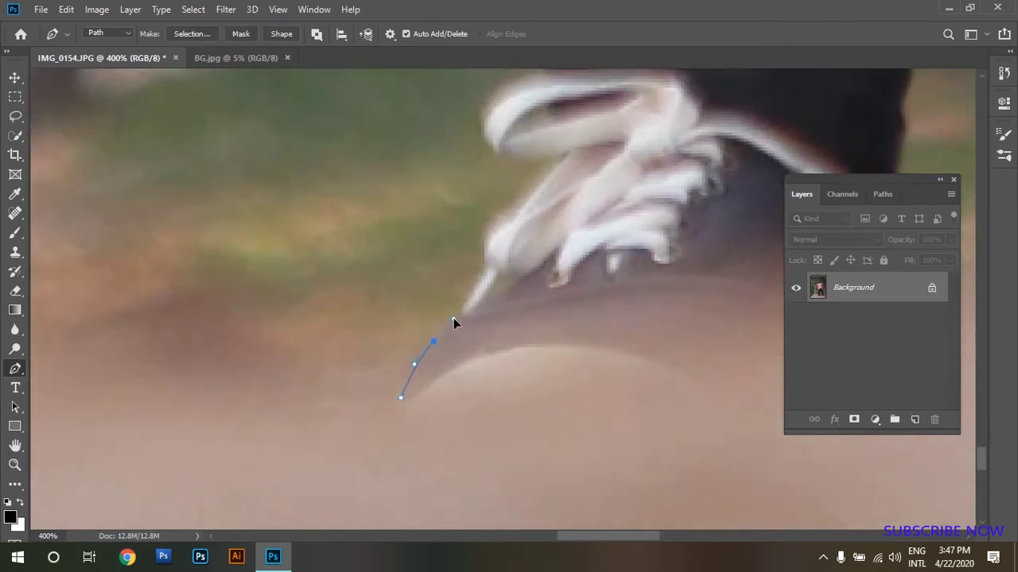
pyautogui.moveTo(483, 267); pyautogui.dragTo(490, 246)
pyautogui.click(551, 163)
pyautogui.moveTo(562, 159); pyautogui.dragTo(500, 329)
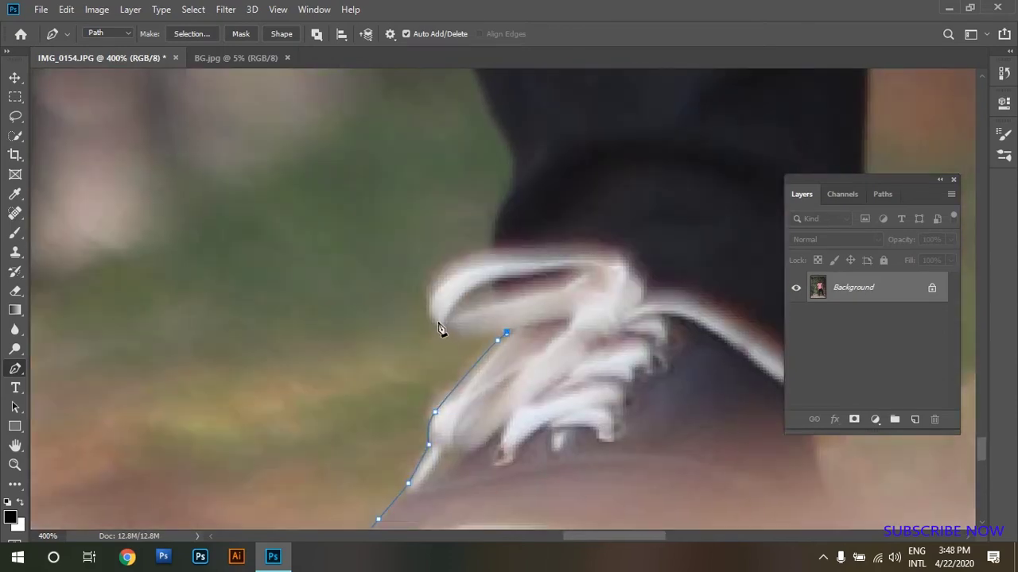
pyautogui.moveTo(431, 316); pyautogui.dragTo(425, 280)
# - Continue the path with curved anchors up the lower trouser edge
pyautogui.moveTo(505, 238)
pyautogui.mouseDown()
pyautogui.moveTo(455, 381)
pyautogui.moveTo(462, 337)
pyautogui.mouseUp()
pyautogui.moveTo(461, 290); pyautogui.dragTo(508, 447)
pyautogui.moveTo(452, 302); pyautogui.dragTo(442, 236)
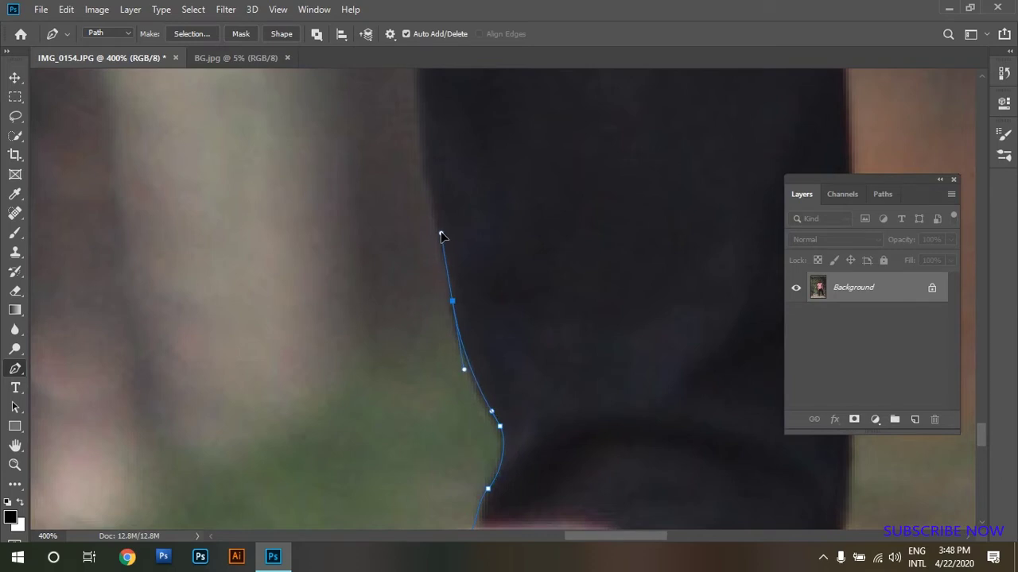
pyautogui.moveTo(430, 174)
pyautogui.mouseDown()
pyautogui.moveTo(441, 285)
pyautogui.moveTo(435, 217)
pyautogui.mouseUp()
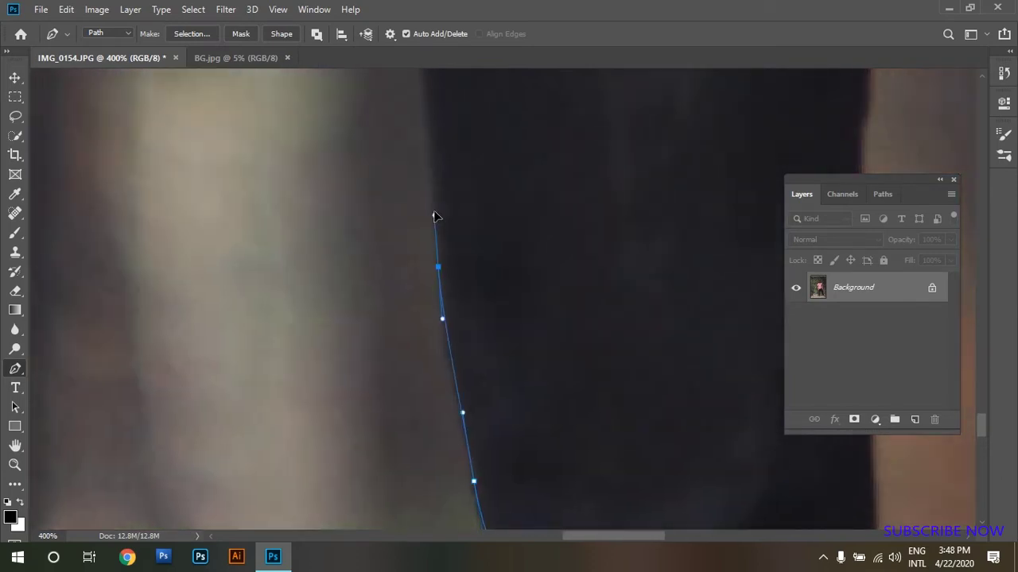
pyautogui.moveTo(427, 120)
pyautogui.mouseDown()
pyautogui.moveTo(432, 250)
pyautogui.moveTo(424, 151)
pyautogui.moveTo(415, 302)
pyautogui.moveTo(406, 252)
pyautogui.mouseUp()
# - Extend the path up the upper trouser leg to where it meets the hand
pyautogui.moveTo(405, 202); pyautogui.dragTo(407, 388)
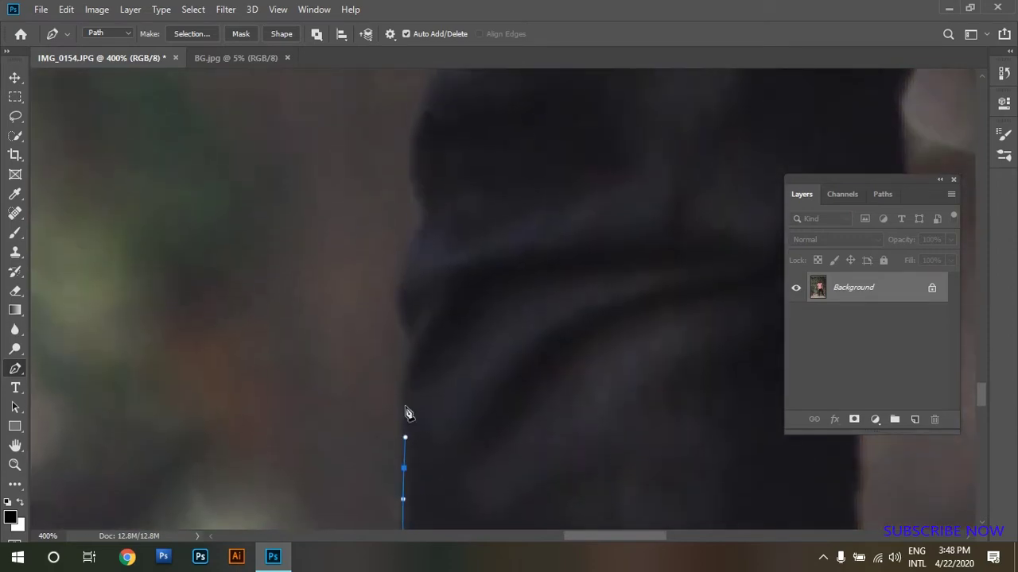
pyautogui.click(404, 359)
pyautogui.moveTo(411, 345); pyautogui.dragTo(400, 421)
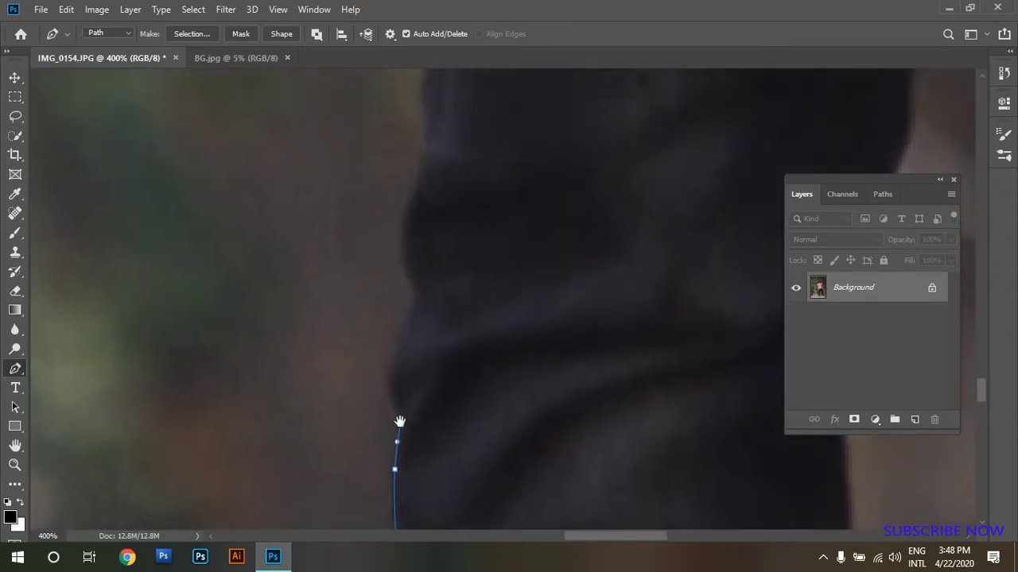
pyautogui.moveTo(386, 380); pyautogui.dragTo(389, 357)
pyautogui.moveTo(403, 318)
pyautogui.mouseDown()
pyautogui.moveTo(414, 305)
pyautogui.moveTo(427, 345)
pyautogui.mouseUp()
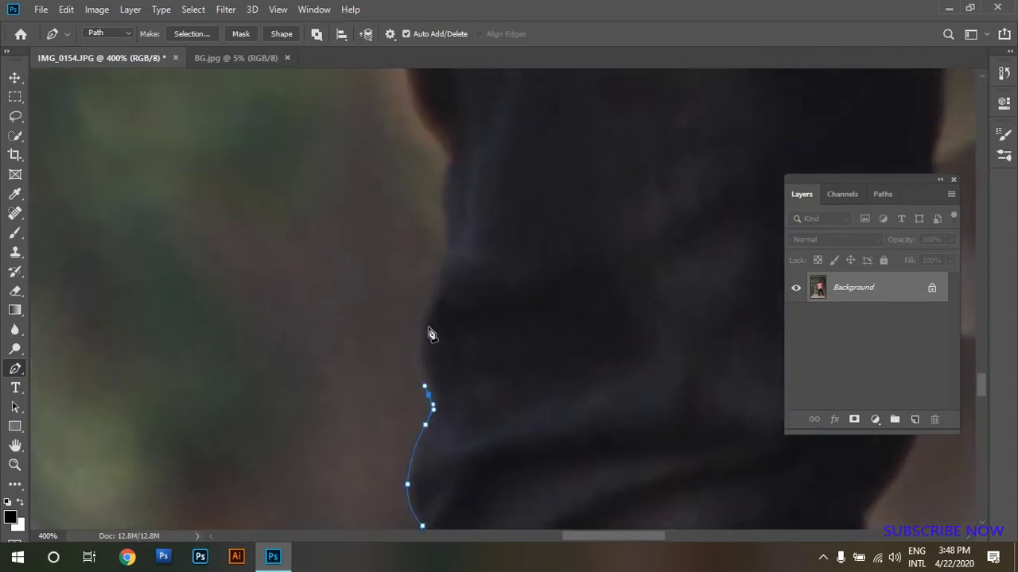
pyautogui.moveTo(440, 255); pyautogui.dragTo(420, 405)
pyautogui.click(360, 354)
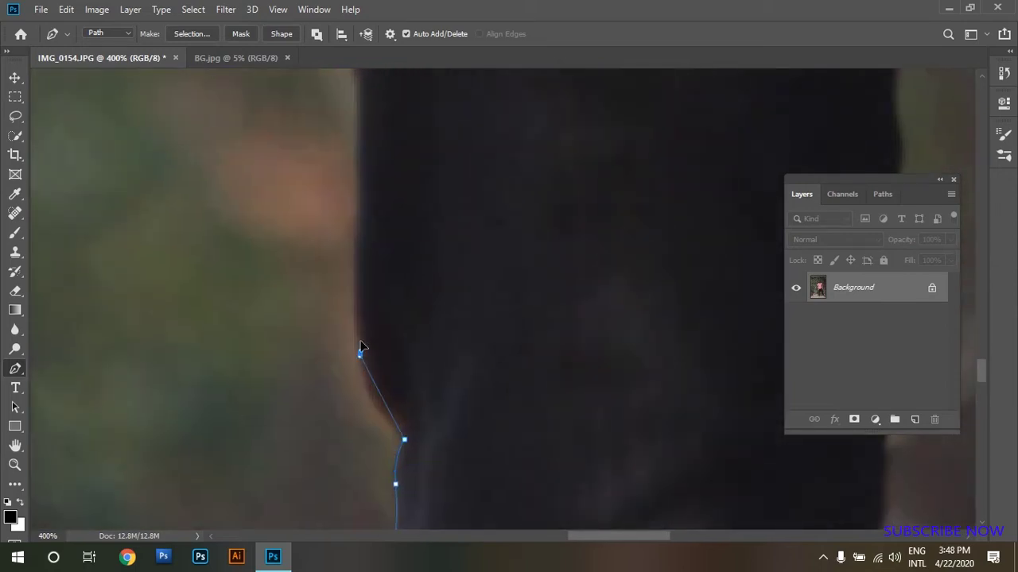
pyautogui.moveTo(361, 347); pyautogui.dragTo(355, 300)
pyautogui.moveTo(363, 237)
pyautogui.mouseDown()
pyautogui.moveTo(366, 352)
pyautogui.moveTo(359, 297)
pyautogui.mouseUp()
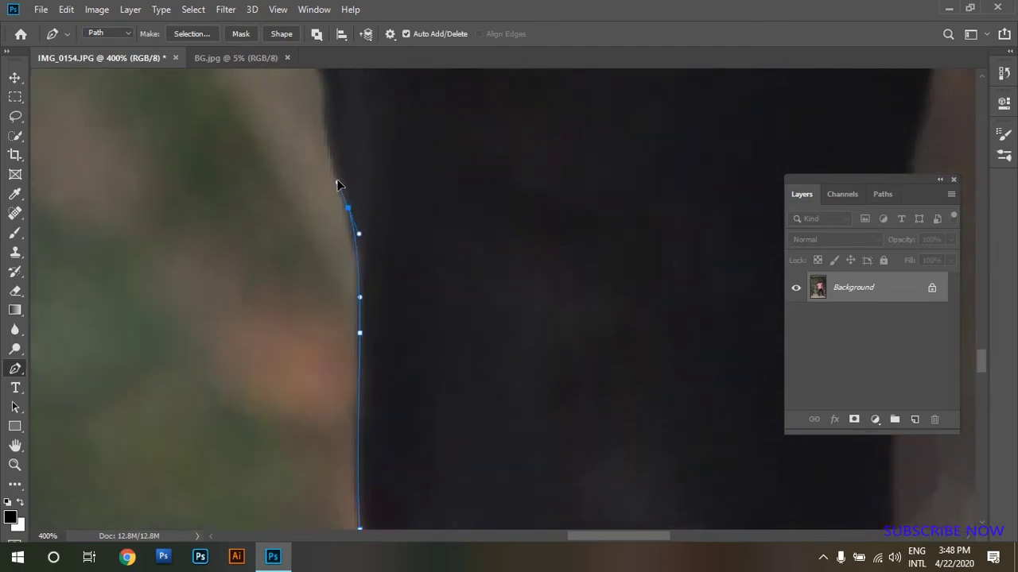
pyautogui.moveTo(337, 185)
pyautogui.mouseDown()
pyautogui.moveTo(360, 358)
pyautogui.moveTo(373, 353)
pyautogui.moveTo(340, 311)
pyautogui.moveTo(329, 355)
pyautogui.mouseUp()
# - Outline the bottom and side of the hand up to the wrist, undoing misplaced anchors
pyautogui.click(334, 296)
pyautogui.moveTo(292, 326); pyautogui.dragTo(290, 326)
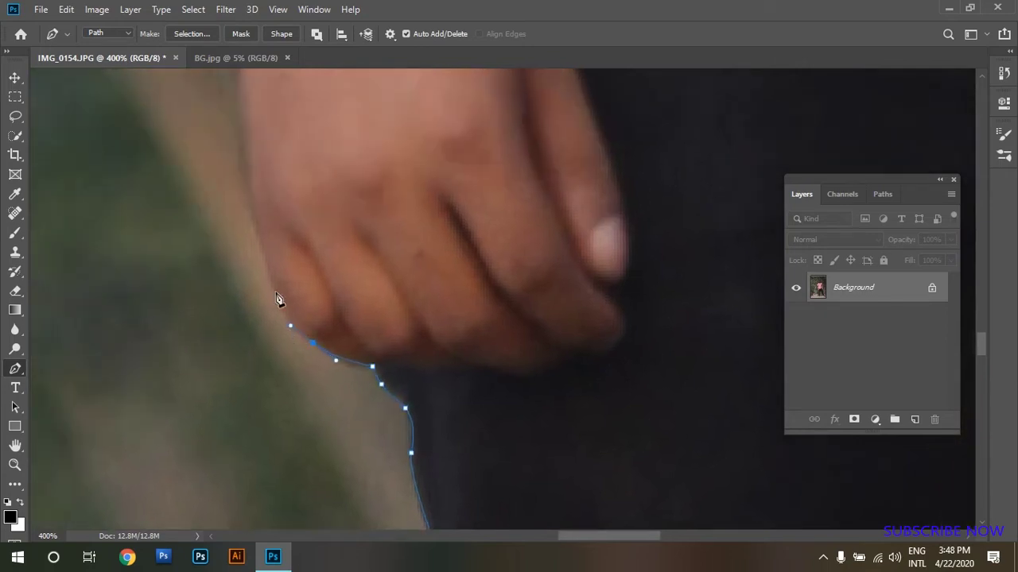
pyautogui.click(252, 209)
pyautogui.moveTo(244, 109); pyautogui.dragTo(260, 268)
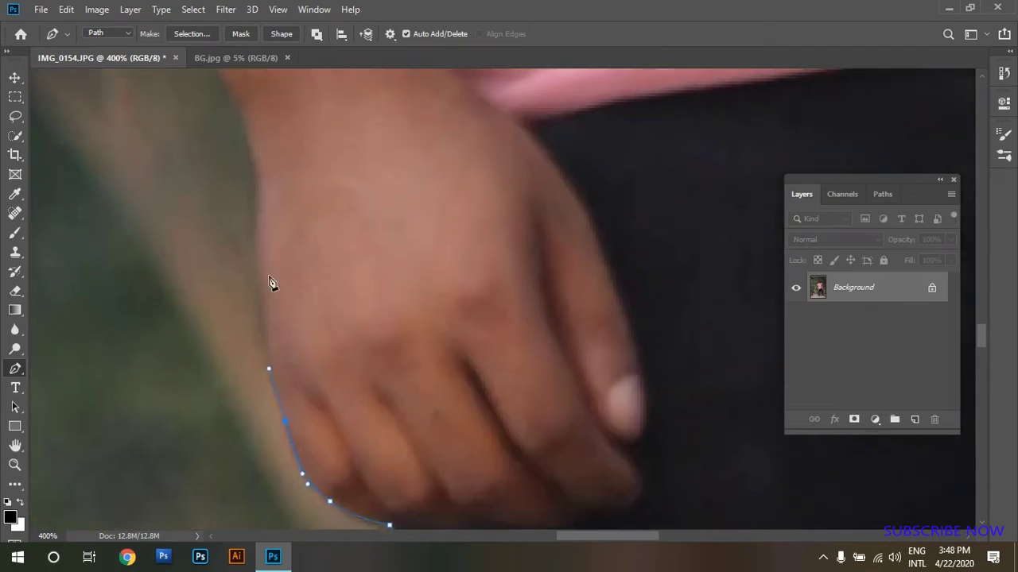
pyautogui.click(255, 209)
pyautogui.moveTo(263, 189); pyautogui.dragTo(313, 327)
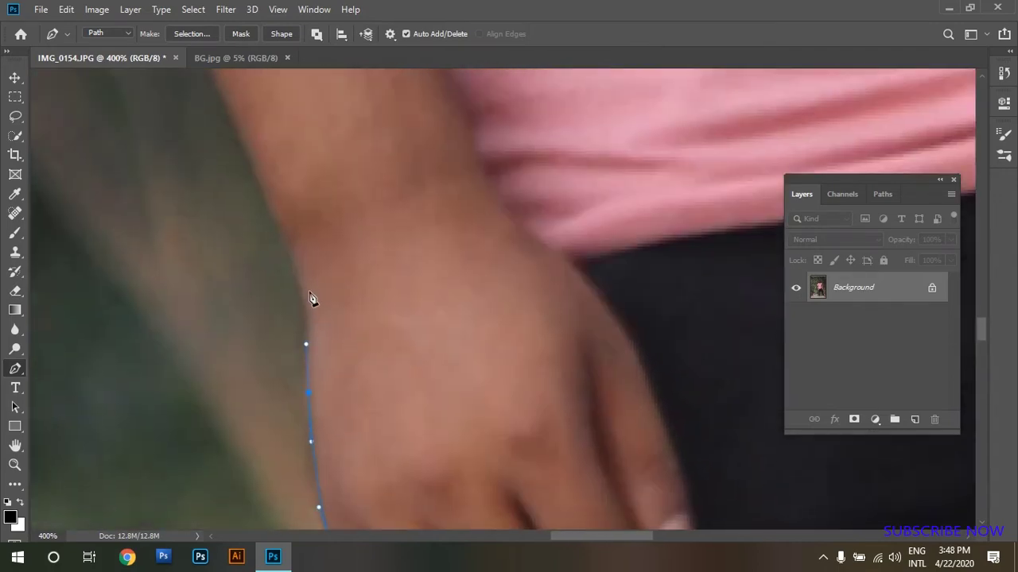
pyautogui.click(275, 229)
pyautogui.moveTo(277, 232); pyautogui.dragTo(280, 262)
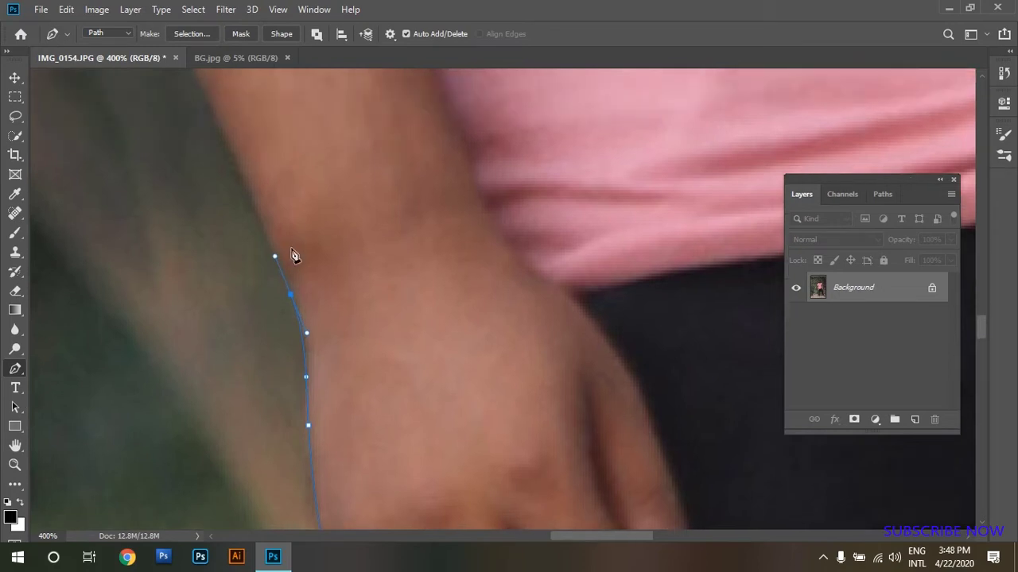
pyautogui.hotkey('ctrl', 'z')
pyautogui.hotkey('ctrl', 'z')
pyautogui.hotkey('ctrl', 'z')
# - Continue the path up the forearm edge, undoing one misplaced anchor
pyautogui.click(290, 291)
pyautogui.click(271, 246)
pyautogui.moveTo(273, 246); pyautogui.dragTo(310, 372)
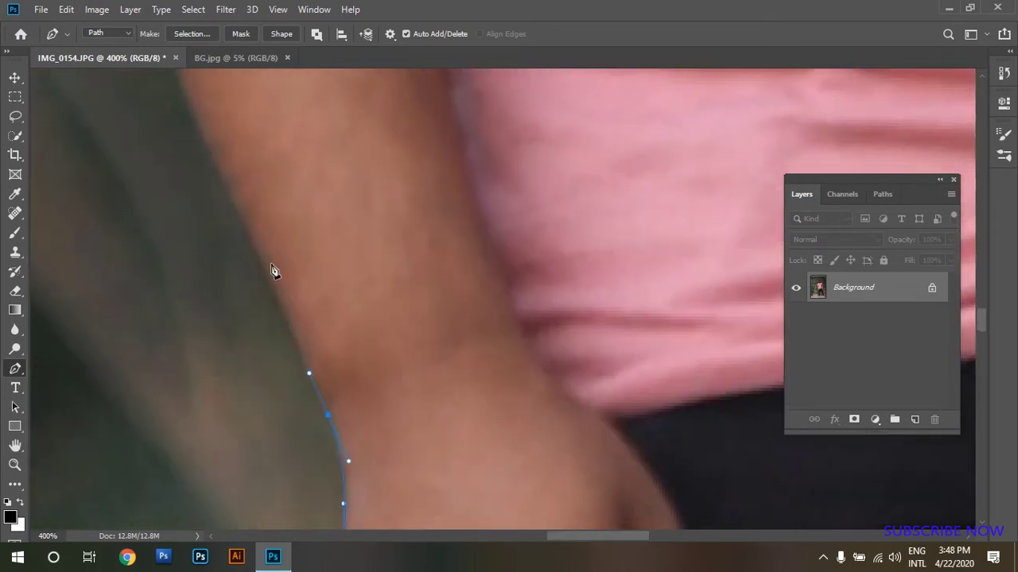
pyautogui.moveTo(256, 256); pyautogui.dragTo(328, 436)
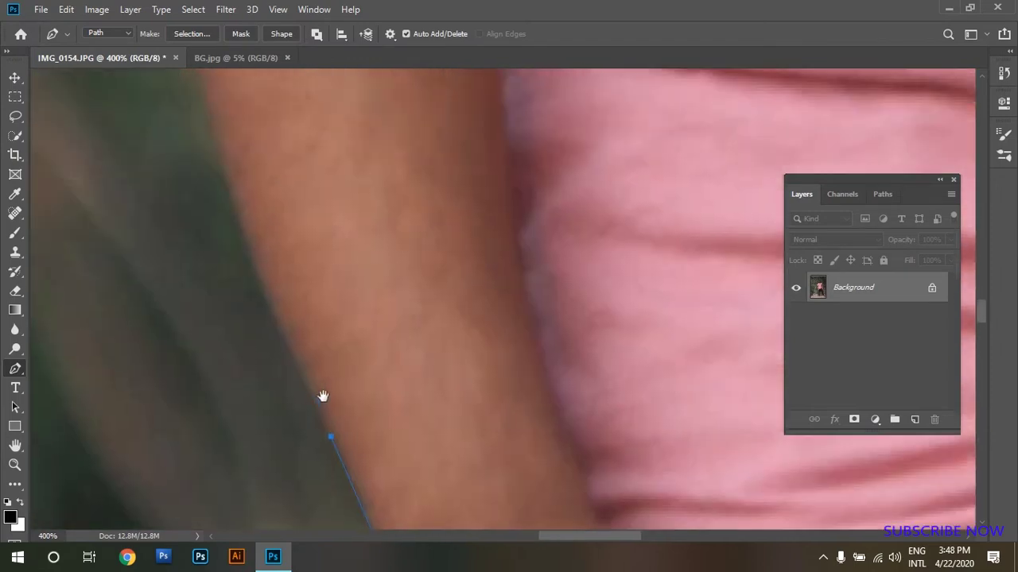
pyautogui.moveTo(260, 282)
pyautogui.mouseDown()
pyautogui.moveTo(246, 242)
pyautogui.moveTo(288, 436)
pyautogui.mouseUp()
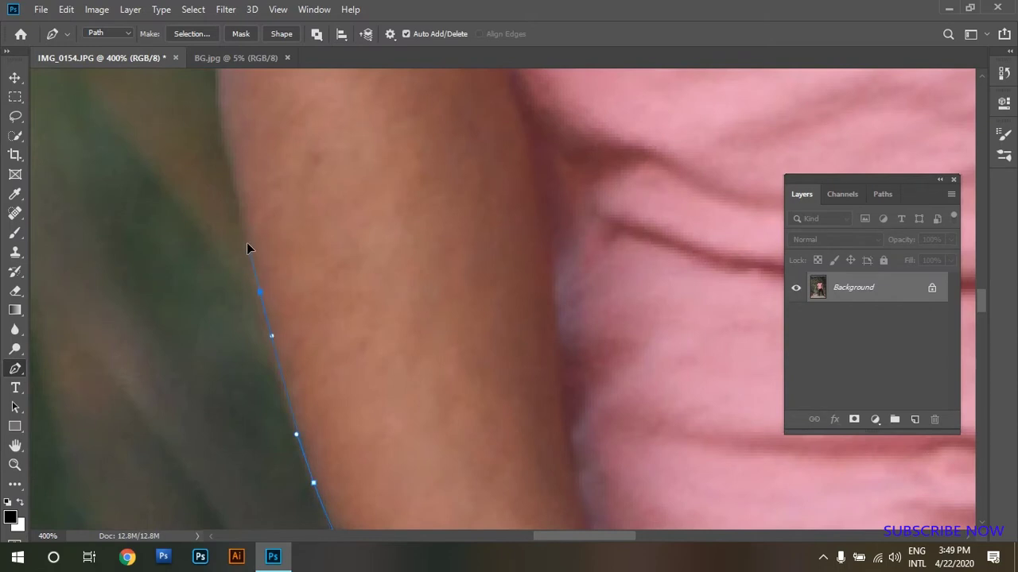
pyautogui.moveTo(246, 234); pyautogui.dragTo(291, 449)
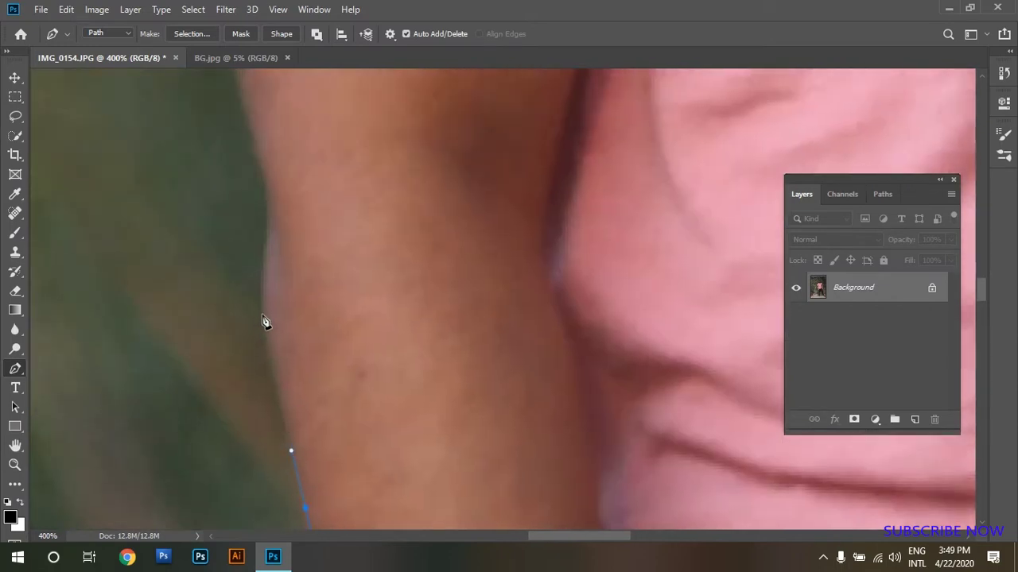
pyautogui.moveTo(265, 321); pyautogui.dragTo(258, 274)
pyautogui.hotkey('ctrl', 'z')
# - Extend the path up the upper arm to a sharp corner anchor at the sleeve hem
pyautogui.click(262, 280)
pyautogui.moveTo(266, 221)
pyautogui.mouseDown()
pyautogui.moveTo(269, 213)
pyautogui.moveTo(303, 383)
pyautogui.mouseUp()
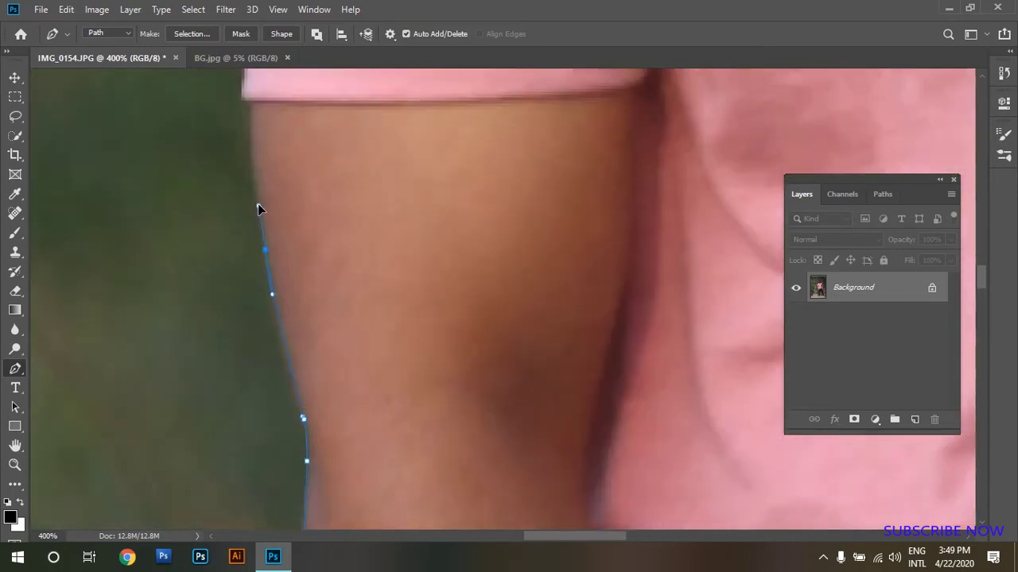
pyautogui.moveTo(266, 122)
pyautogui.mouseDown()
pyautogui.moveTo(269, 401)
pyautogui.moveTo(279, 306)
pyautogui.mouseUp()
pyautogui.click(264, 306)
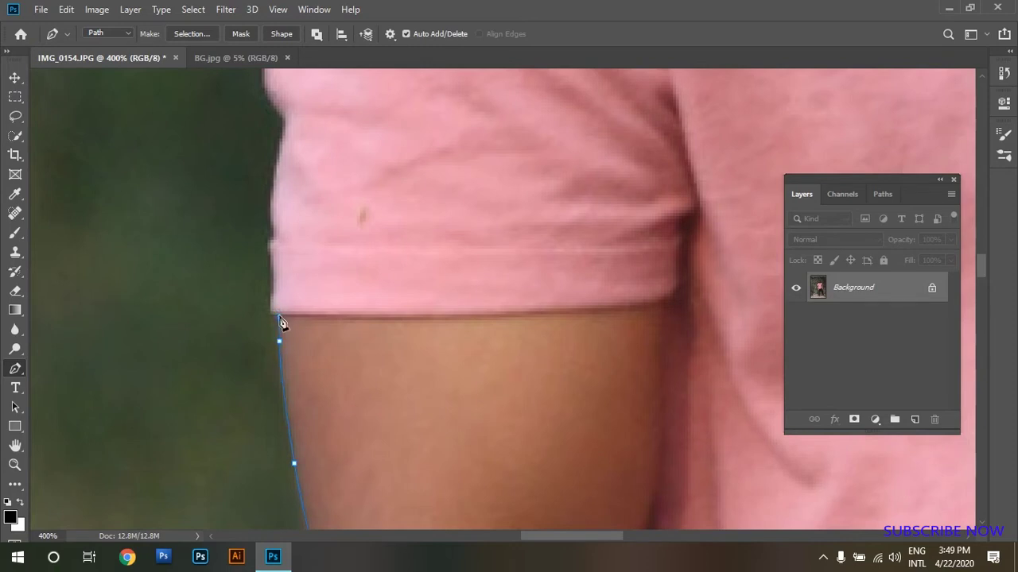
pyautogui.keyDown('ctrl'); pyautogui.click(276, 315); pyautogui.keyUp('ctrl')
pyautogui.moveTo(275, 267); pyautogui.dragTo(268, 248)
pyautogui.scroll(3, 267, 311)
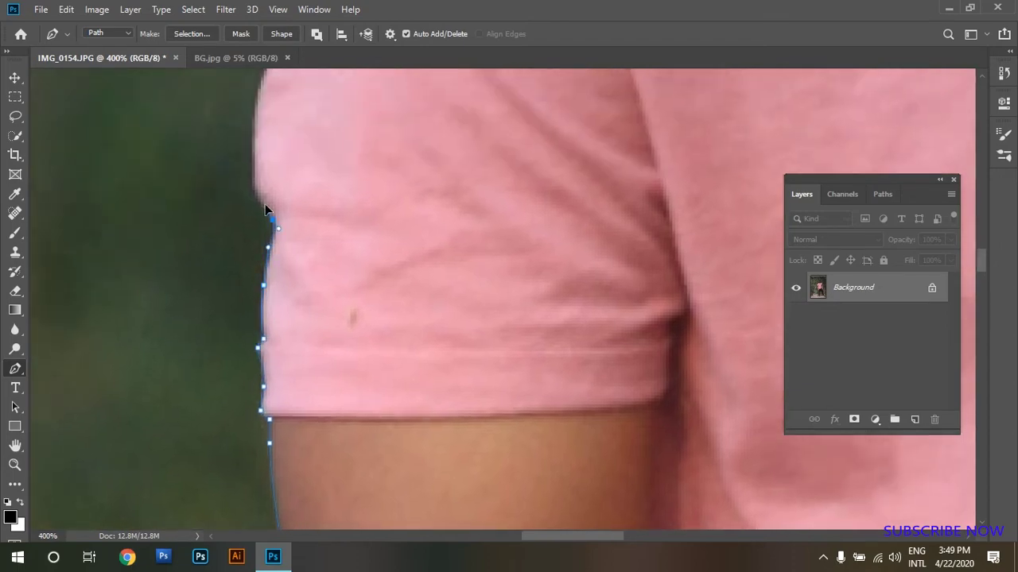
pyautogui.scroll(6, 265, 204)
# - Add anchors up the outer edge of the pink sleeve
pyautogui.click(256, 406)
pyautogui.moveTo(259, 331); pyautogui.dragTo(256, 348)
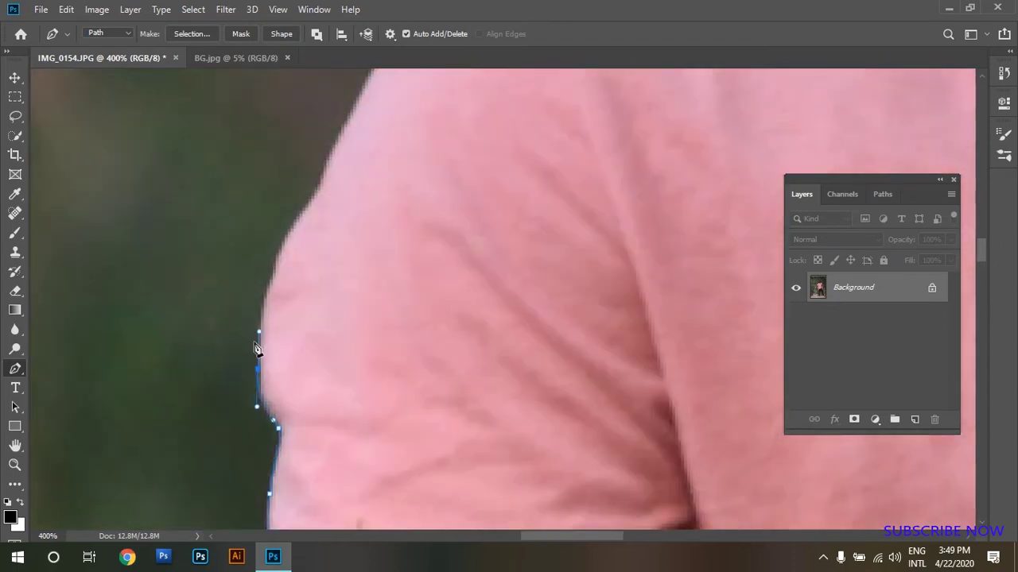
pyautogui.click(284, 244)
pyautogui.click(296, 220)
pyautogui.scroll(4, 296, 221)
pyautogui.click(262, 348)
pyautogui.click(277, 297)
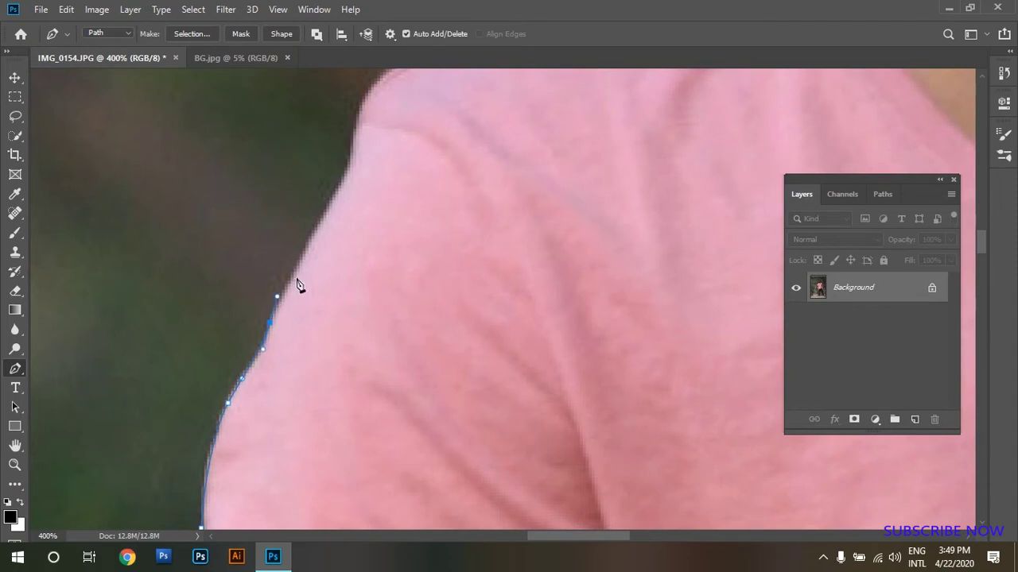
# - Trace the left shoulder line with curved anchors toward the base of the neck
pyautogui.moveTo(338, 190); pyautogui.dragTo(297, 358)
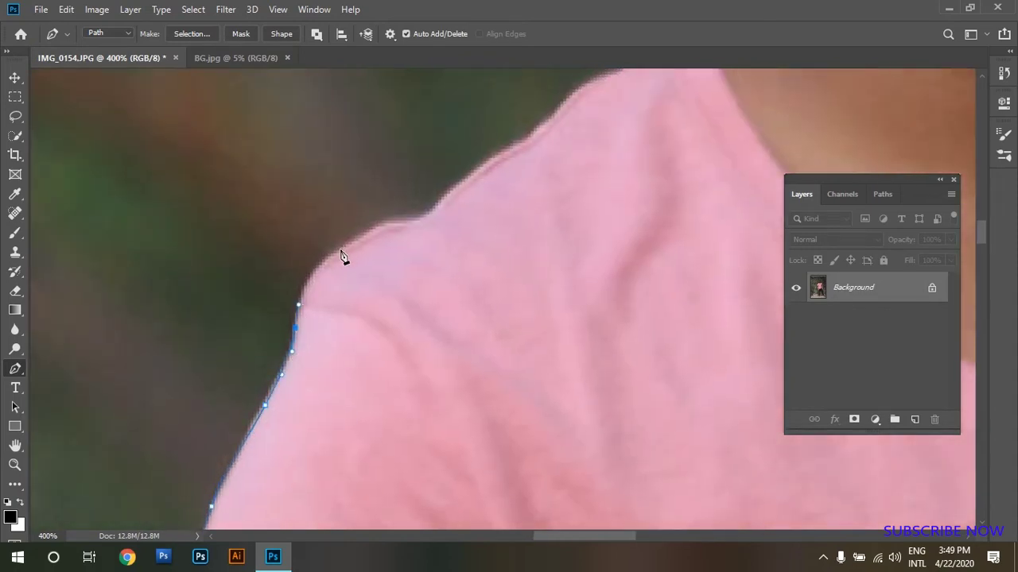
pyautogui.moveTo(339, 251); pyautogui.dragTo(377, 227)
pyautogui.click(397, 226)
pyautogui.moveTo(439, 210); pyautogui.dragTo(249, 345)
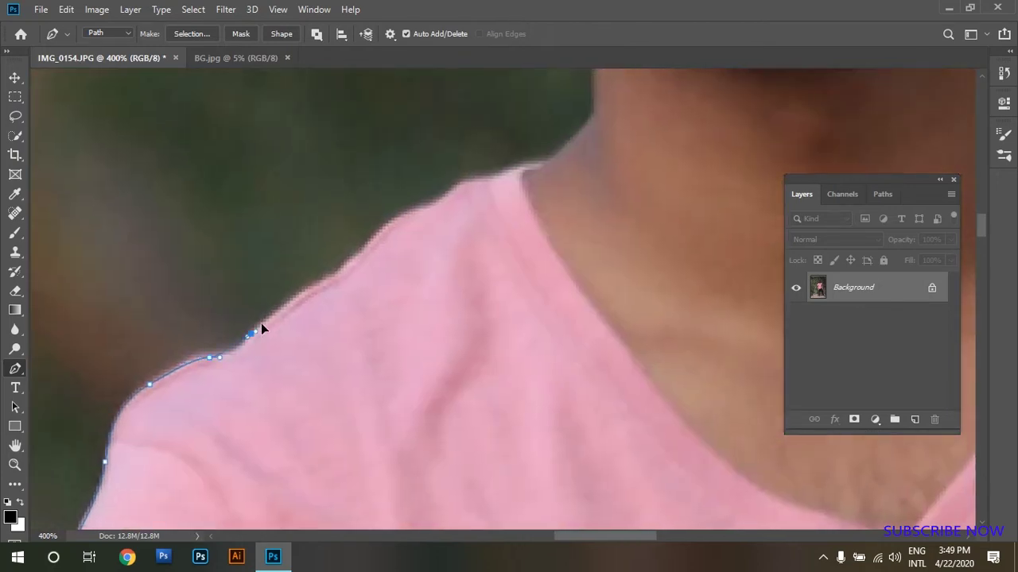
pyautogui.click(270, 312)
pyautogui.click(369, 243)
pyautogui.click(413, 211)
pyautogui.moveTo(447, 193); pyautogui.dragTo(448, 187)
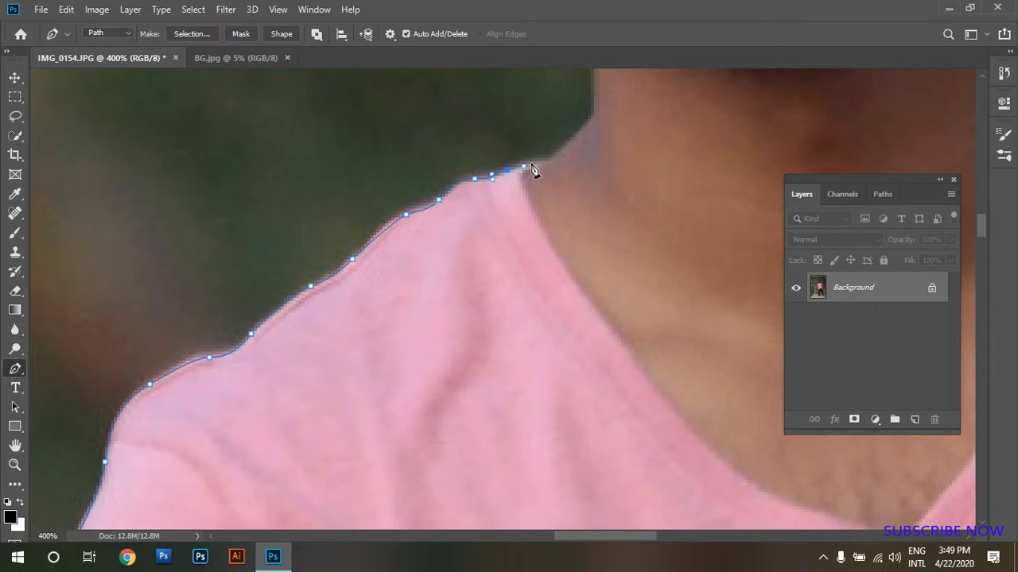
pyautogui.moveTo(543, 164); pyautogui.dragTo(382, 312)
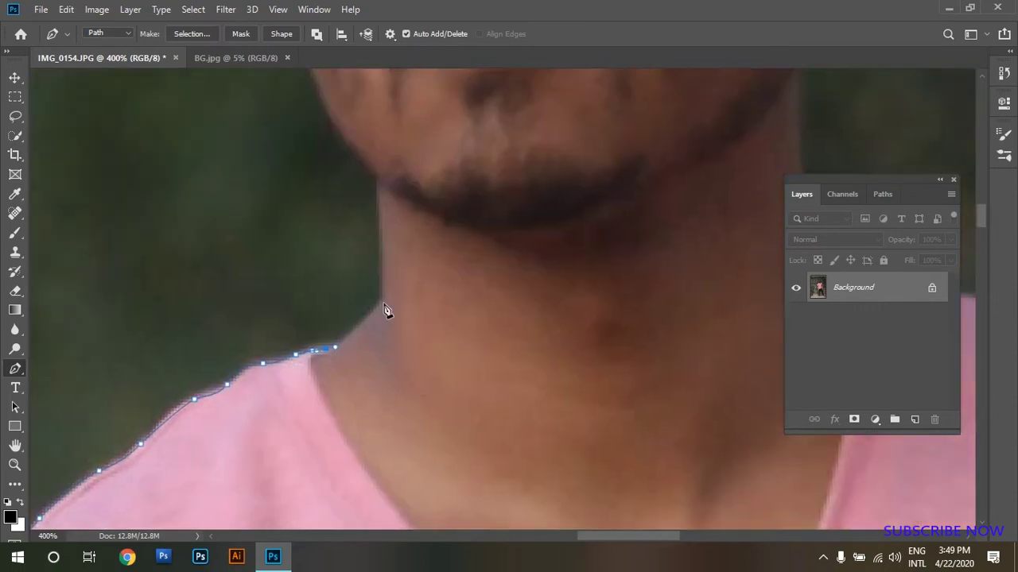
# - Extend the path up the neck to the jaw, redoing one misplaced anchor
pyautogui.click(383, 305)
pyautogui.click(376, 179)
pyautogui.moveTo(373, 203); pyautogui.dragTo(347, 373)
pyautogui.click(284, 236)
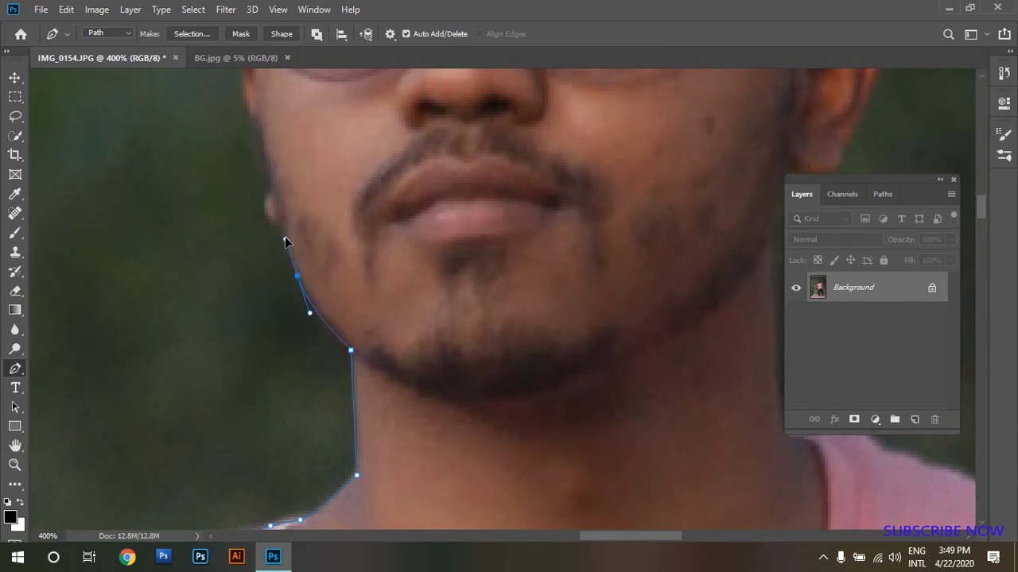
pyautogui.hotkey('ctrl', 'z')
pyautogui.hotkey('ctrl', 'z')
pyautogui.click(351, 349)
pyautogui.moveTo(281, 230); pyautogui.dragTo(278, 367)
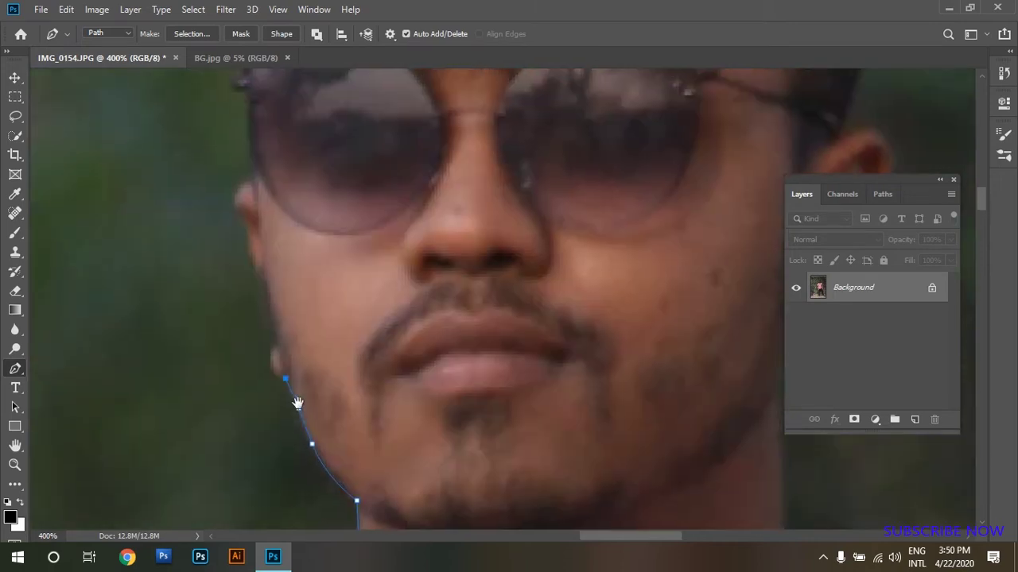
pyautogui.click(273, 346)
# - Continue the path up the cheek, temple and side of the head
pyautogui.click(263, 270)
pyautogui.moveTo(243, 214); pyautogui.dragTo(235, 202)
pyautogui.scroll(3, 268, 164)
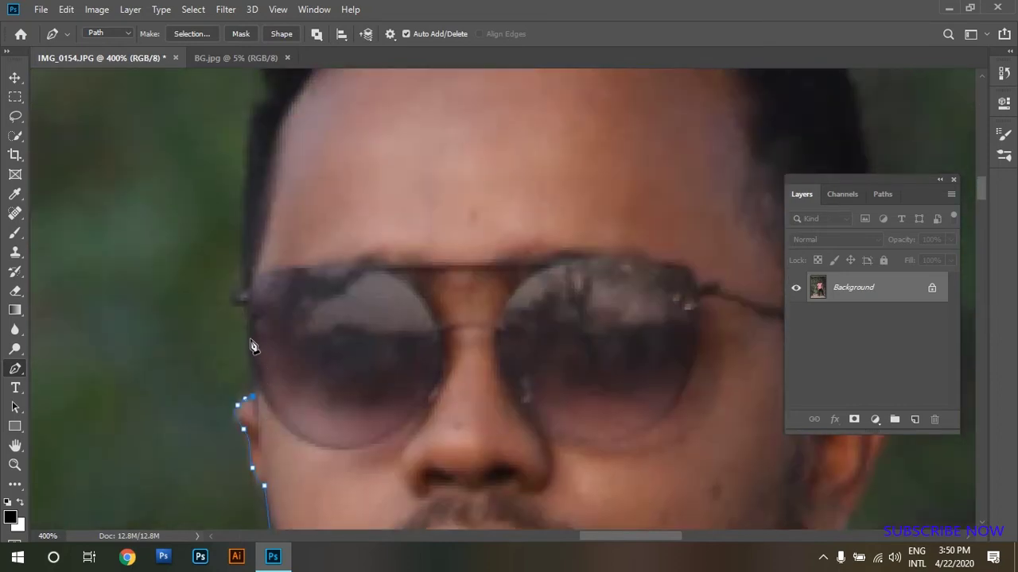
pyautogui.click(247, 307)
pyautogui.click(231, 299)
pyautogui.scroll(2, 232, 306)
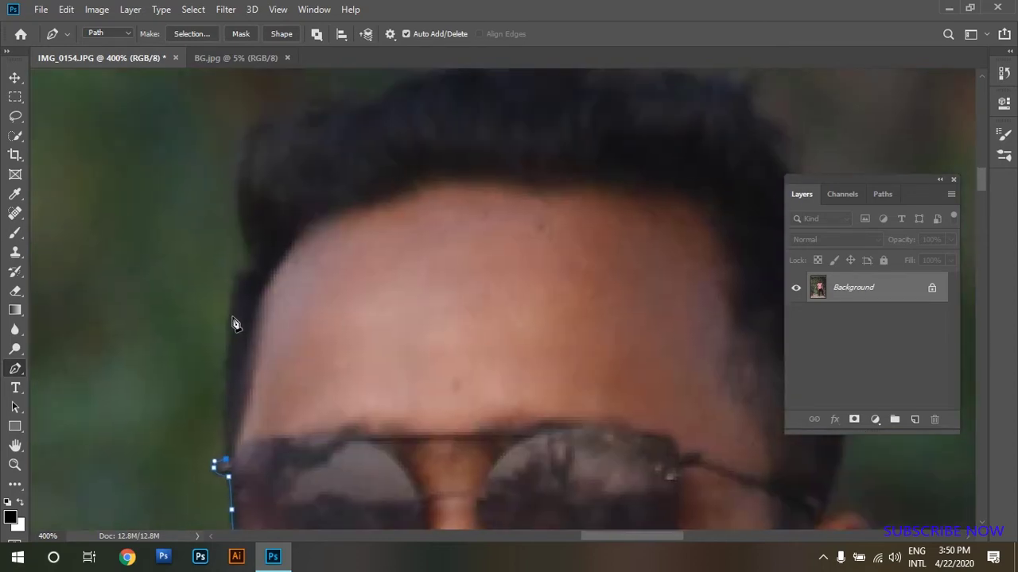
pyautogui.click(228, 334)
pyautogui.moveTo(247, 266); pyautogui.dragTo(249, 269)
pyautogui.scroll(3, 249, 272)
pyautogui.hscroll(1, 248, 272)
# - Trace the hairline over the top of the hair with curved anchors
pyautogui.moveTo(156, 372); pyautogui.dragTo(171, 328)
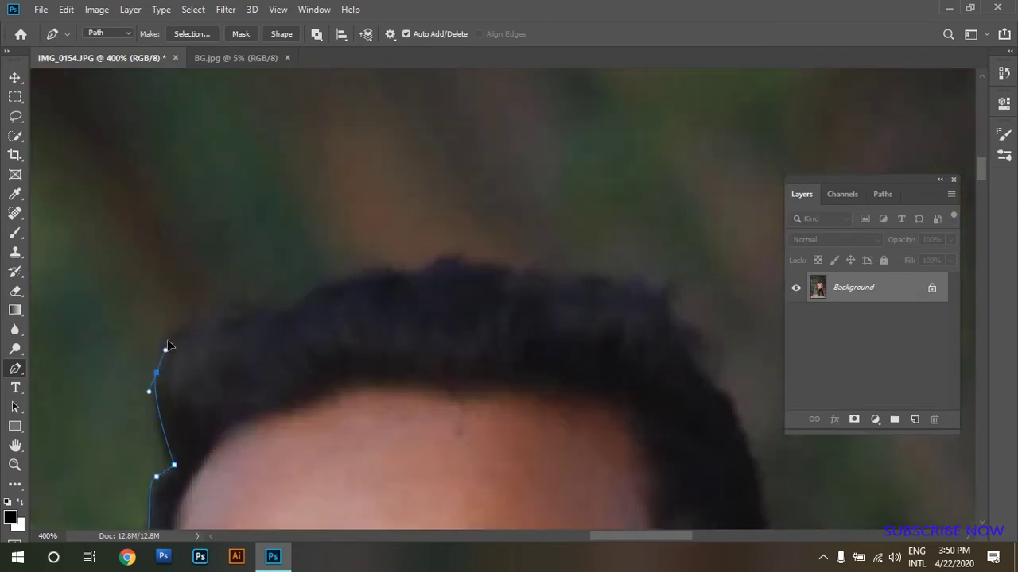
pyautogui.moveTo(221, 307)
pyautogui.mouseDown()
pyautogui.moveTo(256, 311)
pyautogui.moveTo(356, 276)
pyautogui.mouseUp()
pyautogui.scroll(1, 366, 278)
pyautogui.hscroll(1, 367, 279)
pyautogui.moveTo(250, 285); pyautogui.dragTo(476, 264)
pyautogui.hscroll(1, 341, 230)
pyautogui.scroll(-1, 342, 230)
# - Follow the path down the right side of the hair
pyautogui.moveTo(466, 302); pyautogui.dragTo(488, 319)
pyautogui.scroll(-3, 438, 239)
pyautogui.hscroll(1, 438, 238)
pyautogui.moveTo(403, 117); pyautogui.dragTo(407, 164)
pyautogui.moveTo(442, 247); pyautogui.dragTo(450, 287)
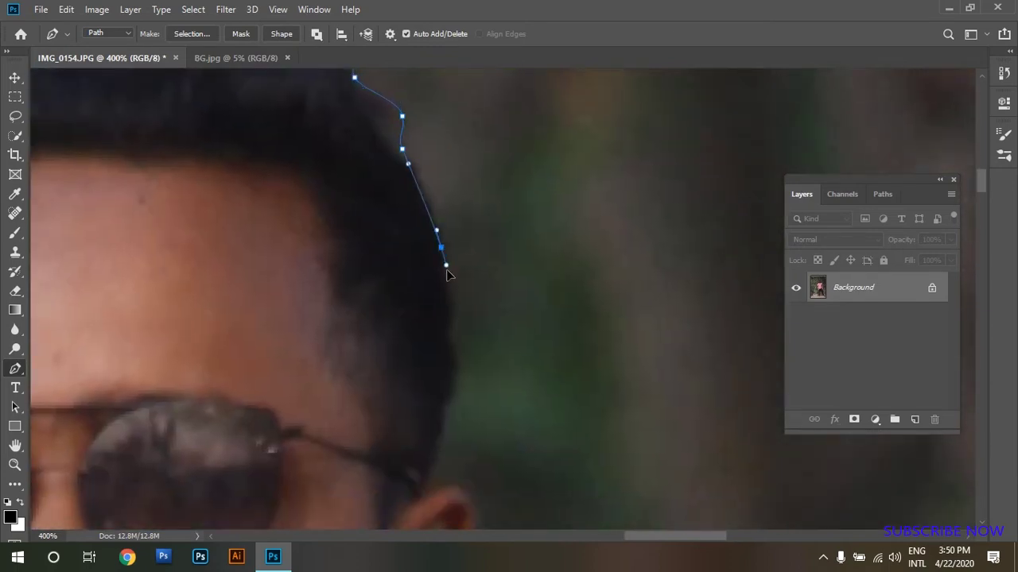
pyautogui.moveTo(454, 322); pyautogui.dragTo(455, 334)
pyautogui.scroll(-3, 453, 365)
pyautogui.hscroll(-1, 453, 366)
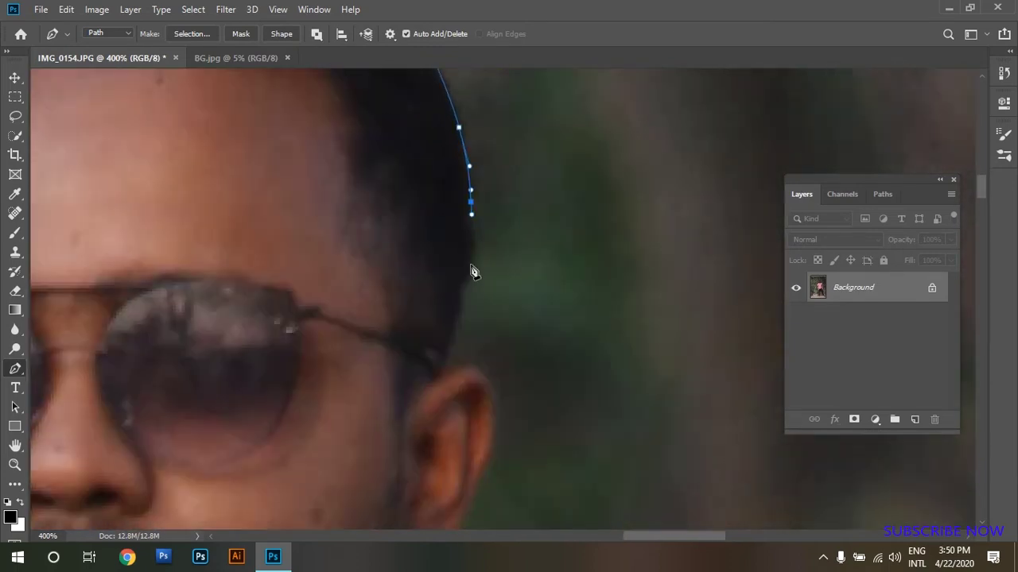
pyautogui.moveTo(462, 297); pyautogui.dragTo(456, 337)
# - Curve the path around the right ear down to below the earlobe
pyautogui.click(441, 377)
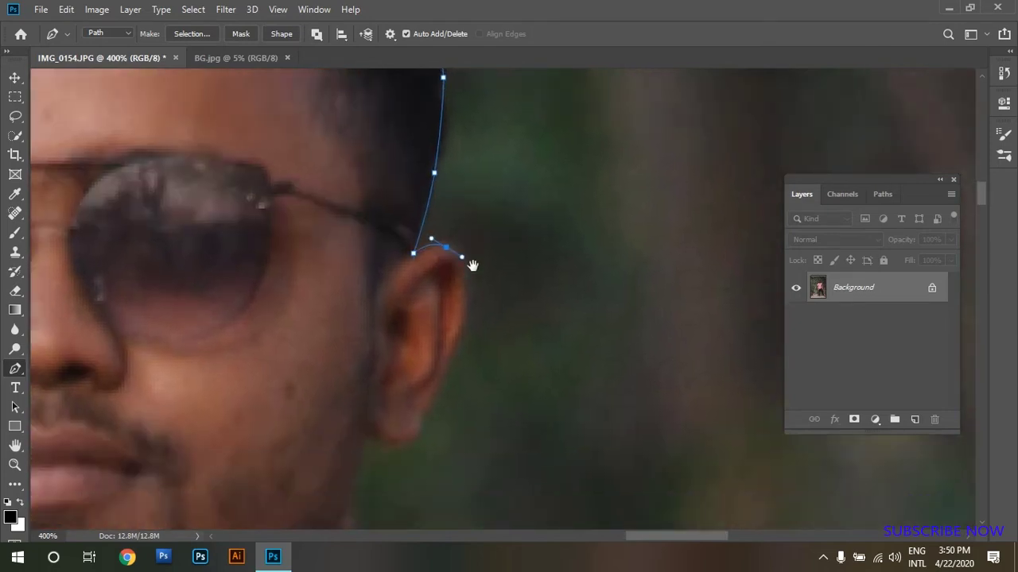
pyautogui.scroll(-3, 493, 386)
pyautogui.hscroll(1, 493, 385)
pyautogui.moveTo(465, 313); pyautogui.dragTo(457, 345)
pyautogui.moveTo(398, 444)
pyautogui.mouseDown()
pyautogui.moveTo(389, 443)
pyautogui.moveTo(432, 262)
pyautogui.mouseUp()
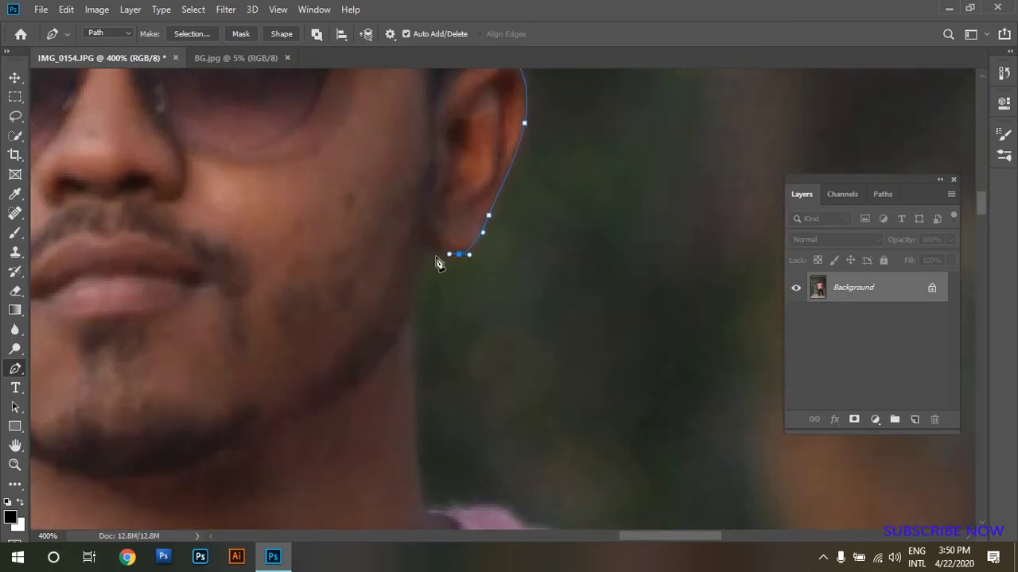
# - Extend the path from the earlobe down the right side of the neck toward the collar
pyautogui.click(427, 251)
pyautogui.moveTo(414, 305); pyautogui.dragTo(411, 316)
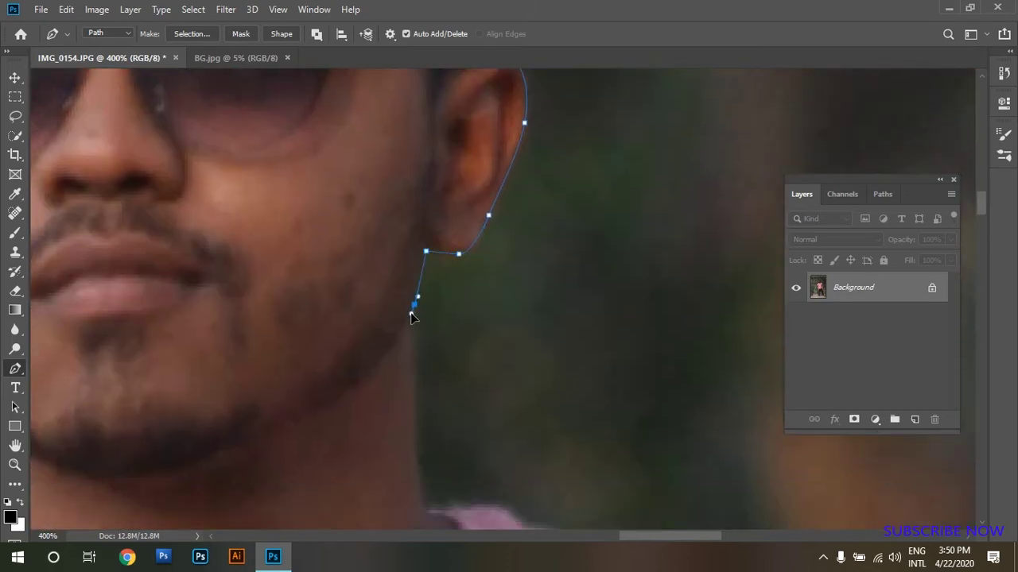
pyautogui.click(415, 422)
pyautogui.scroll(-5, 421, 414)
pyautogui.click(433, 366)
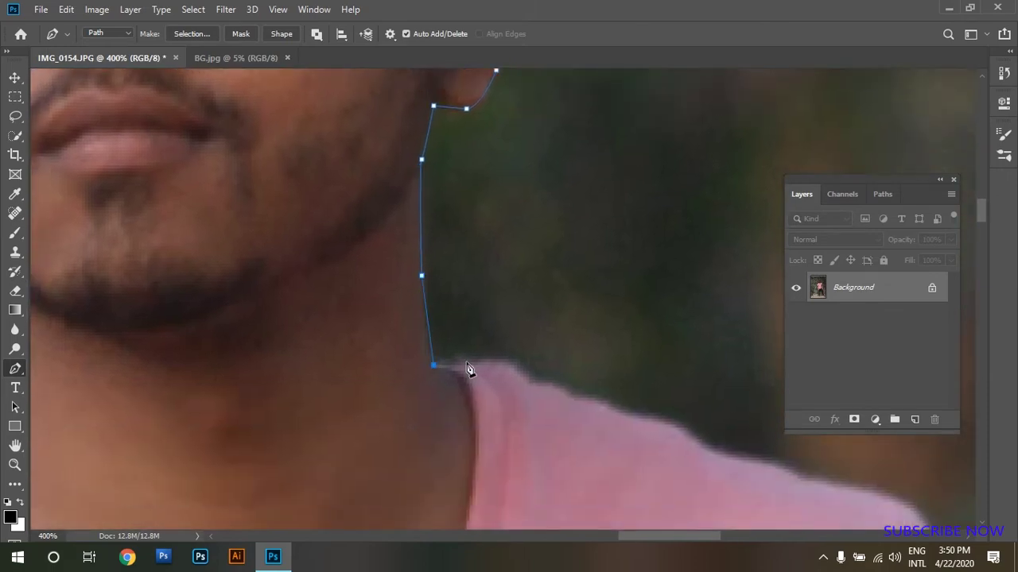
# - Trace the right shoulder of the pink shirt with smooth anchors toward the sleeve
pyautogui.click(512, 371)
pyautogui.hscroll(5, 348, 332)
pyautogui.scroll(-2, 347, 331)
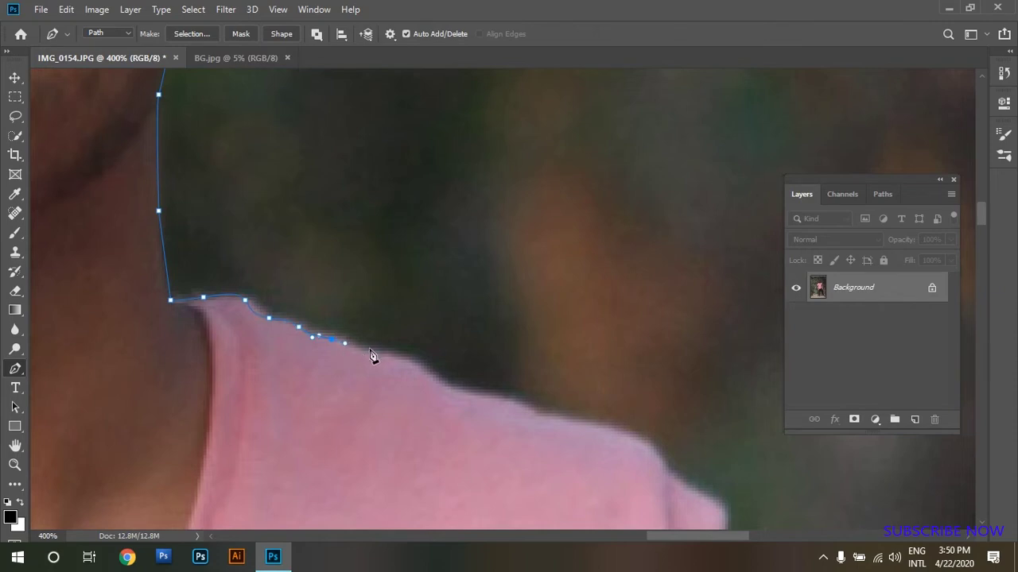
pyautogui.moveTo(421, 371); pyautogui.dragTo(432, 380)
pyautogui.moveTo(612, 431); pyautogui.dragTo(336, 341)
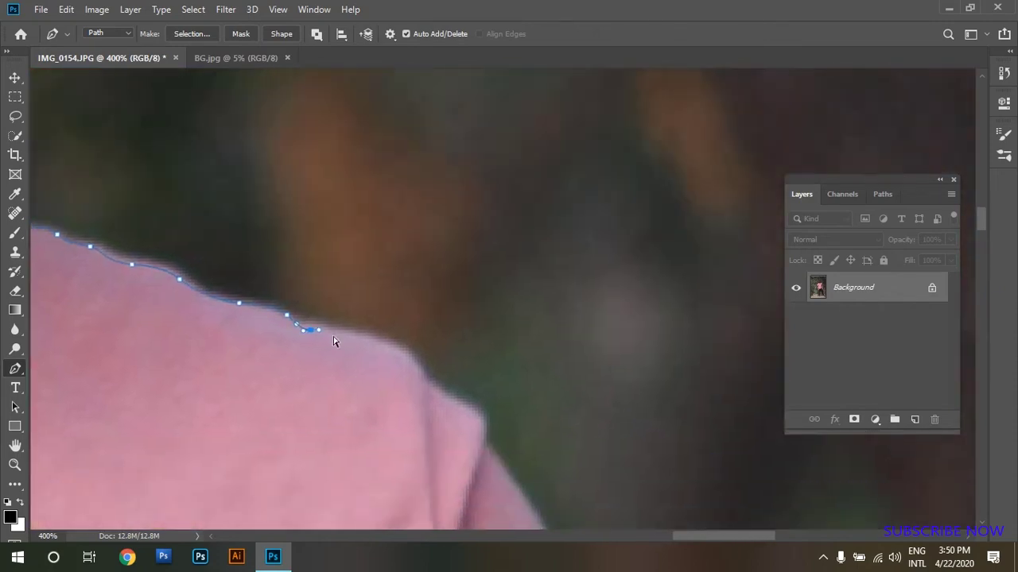
pyautogui.moveTo(418, 366)
pyautogui.mouseDown()
pyautogui.moveTo(426, 377)
pyautogui.moveTo(409, 296)
pyautogui.mouseUp()
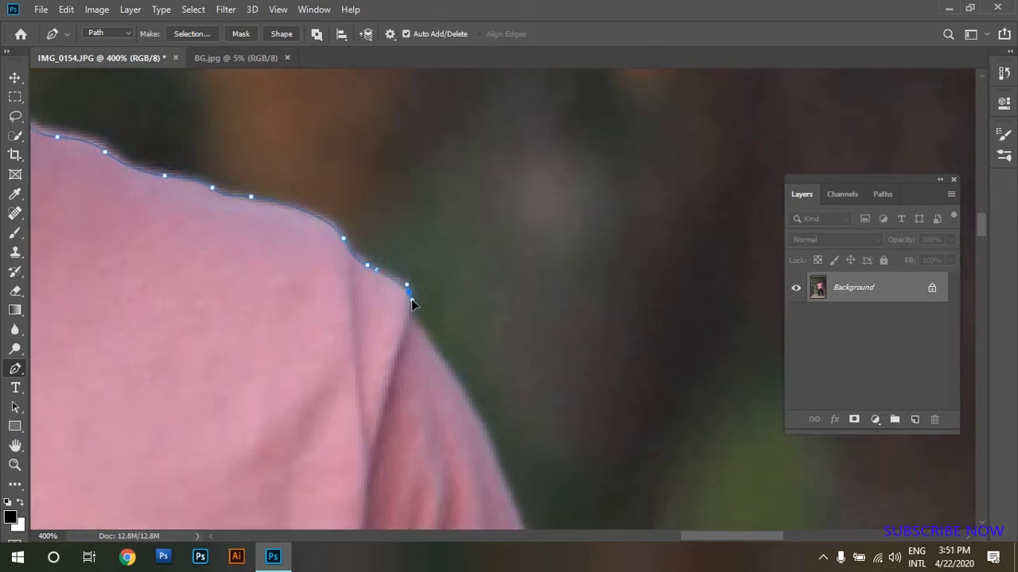
pyautogui.moveTo(418, 336); pyautogui.dragTo(323, 136)
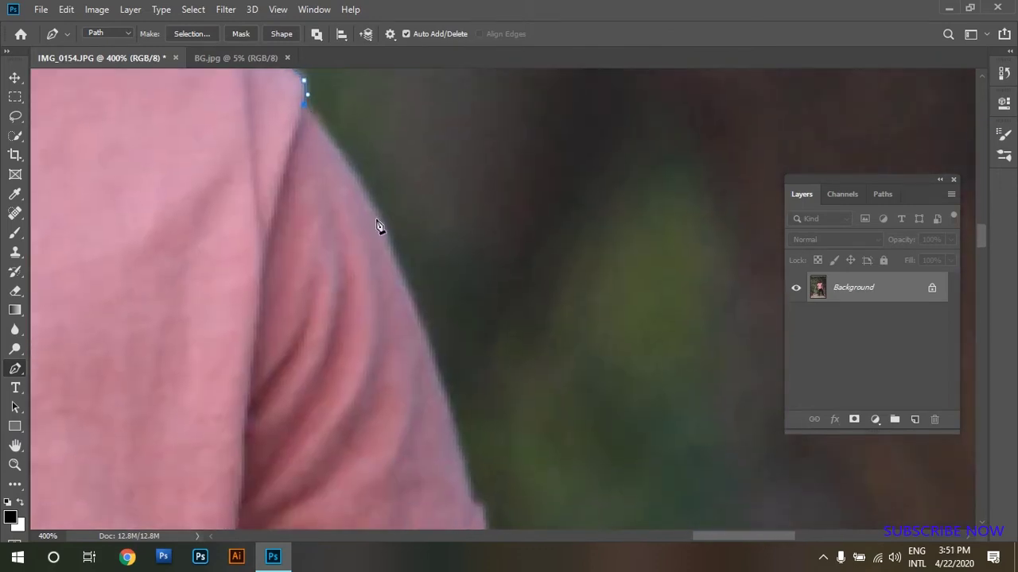
# - Trace down the right sleeve edge and hem onto the arm
pyautogui.moveTo(427, 383); pyautogui.dragTo(415, 304)
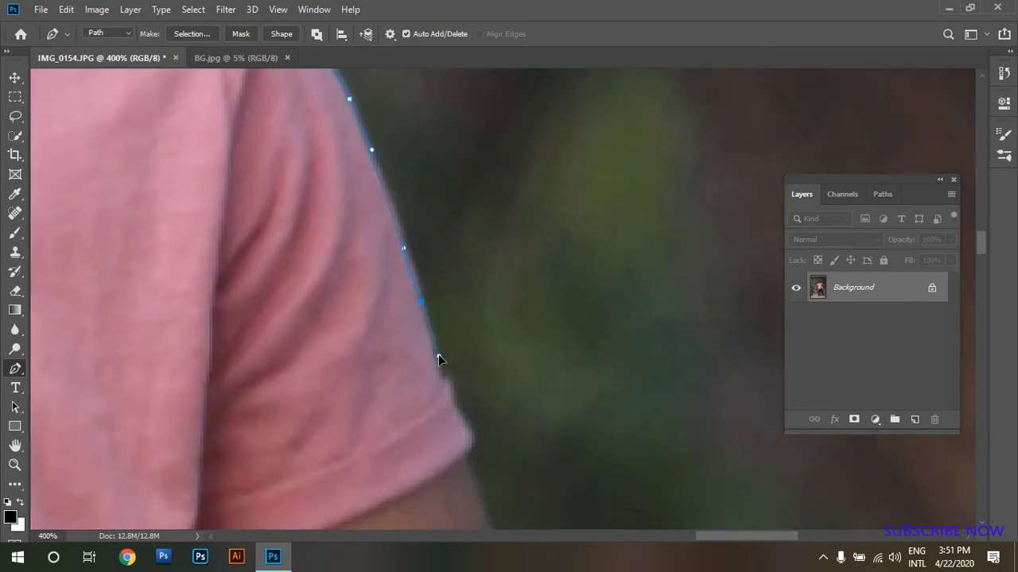
pyautogui.click(436, 347)
pyautogui.moveTo(435, 378)
pyautogui.mouseDown()
pyautogui.moveTo(457, 391)
pyautogui.moveTo(469, 453)
pyautogui.moveTo(429, 229)
pyautogui.mouseUp()
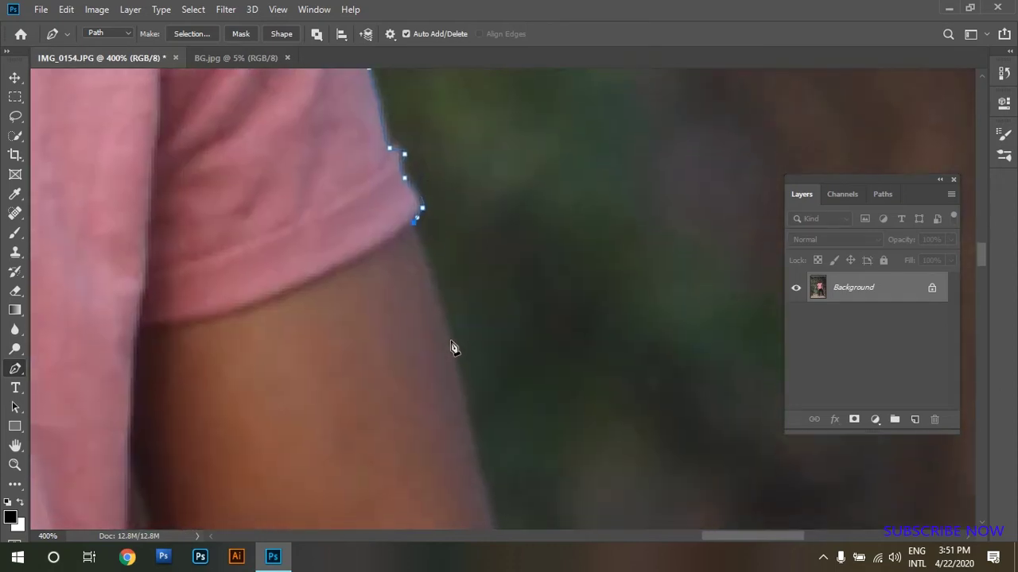
pyautogui.moveTo(451, 340); pyautogui.dragTo(472, 418)
pyautogui.moveTo(487, 488); pyautogui.dragTo(454, 247)
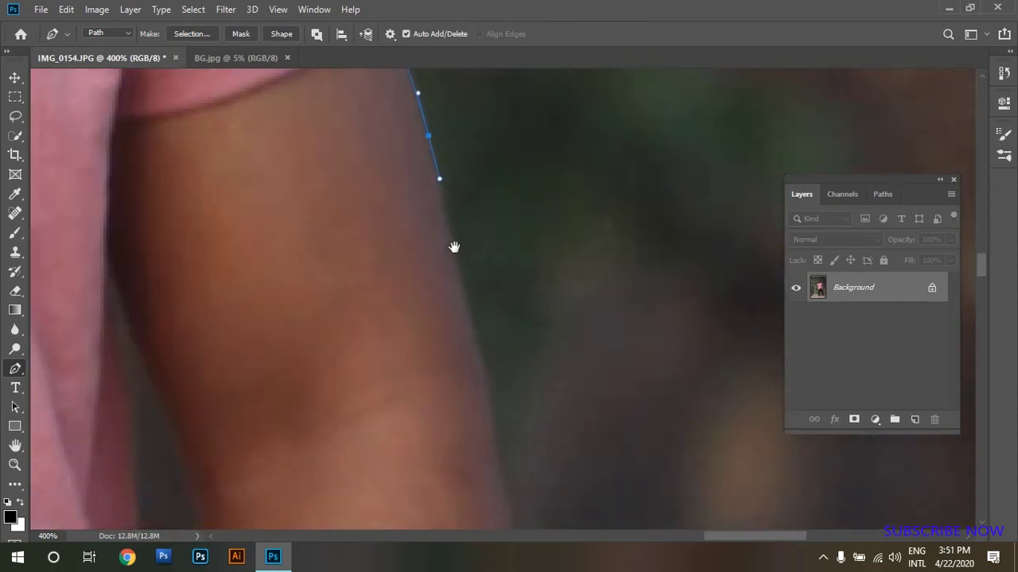
pyautogui.moveTo(475, 339); pyautogui.dragTo(481, 351)
# - Continue the path down the forearm, around the wristwatch, and along the hand's edge
pyautogui.moveTo(498, 418); pyautogui.dragTo(489, 205)
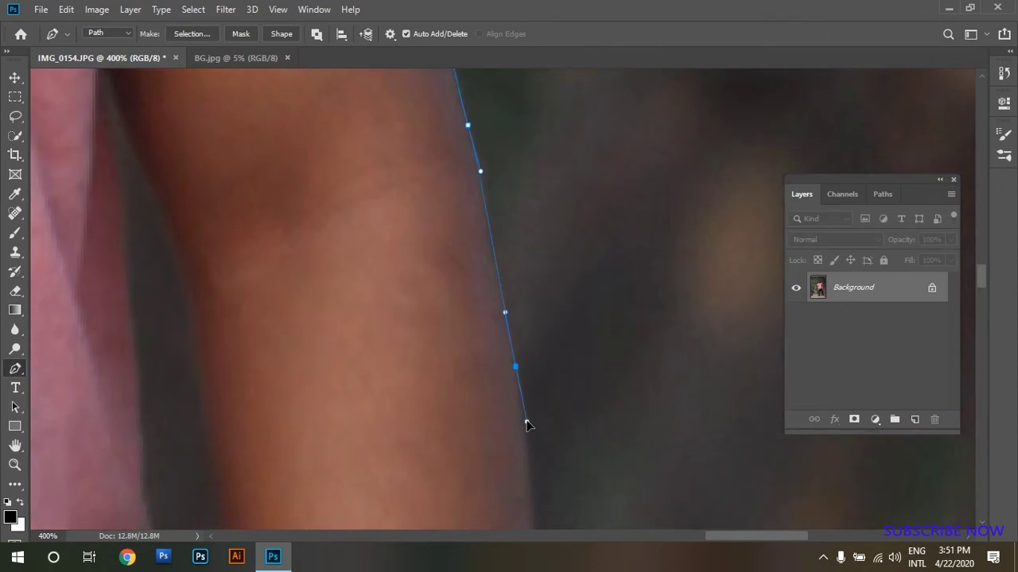
pyautogui.moveTo(526, 419); pyautogui.dragTo(528, 229)
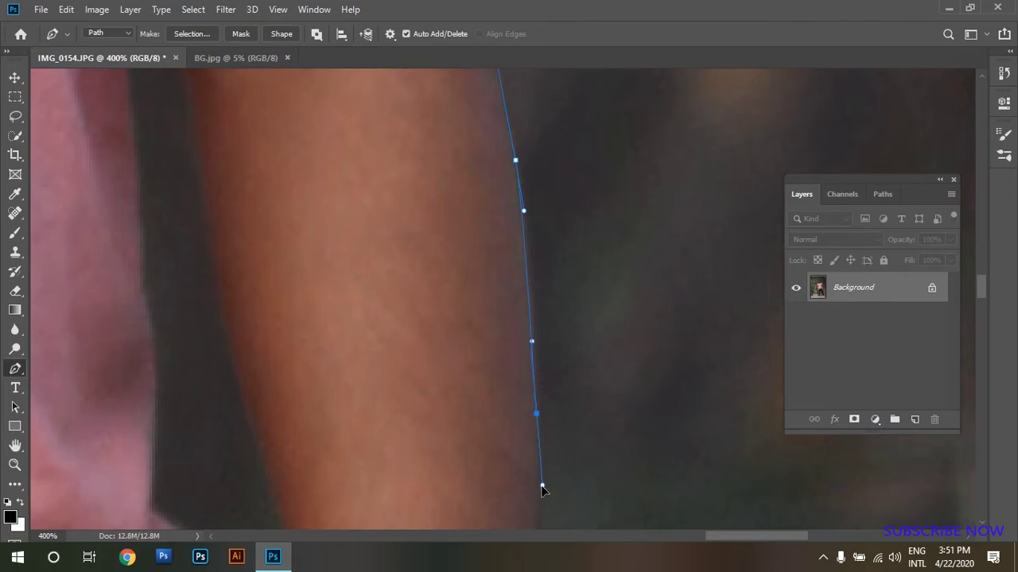
pyautogui.moveTo(541, 486)
pyautogui.mouseDown()
pyautogui.moveTo(601, 367)
pyautogui.moveTo(410, 330)
pyautogui.moveTo(407, 382)
pyautogui.mouseUp()
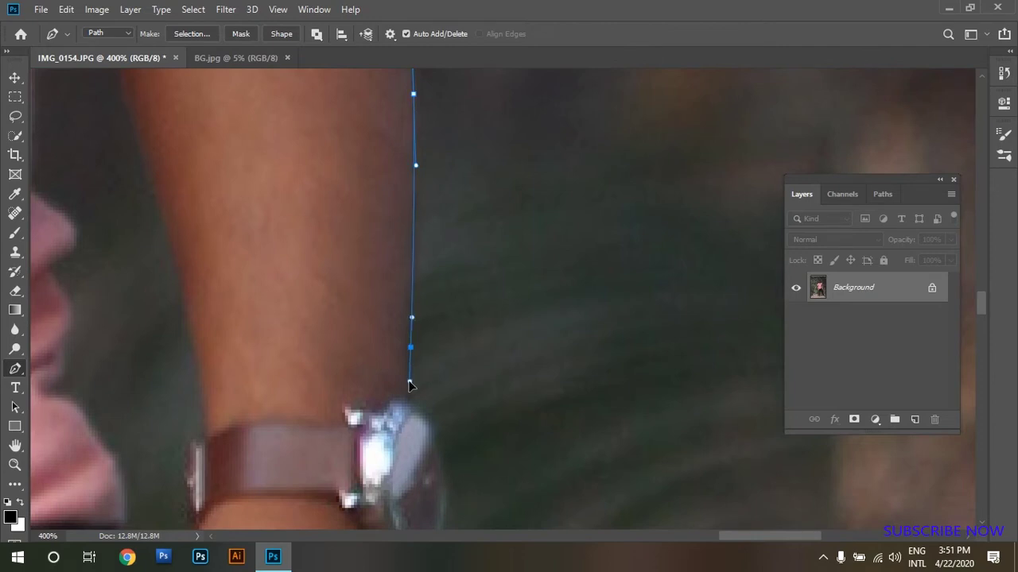
pyautogui.click(408, 402)
pyautogui.moveTo(442, 444)
pyautogui.mouseDown()
pyautogui.moveTo(455, 271)
pyautogui.moveTo(454, 289)
pyautogui.mouseUp()
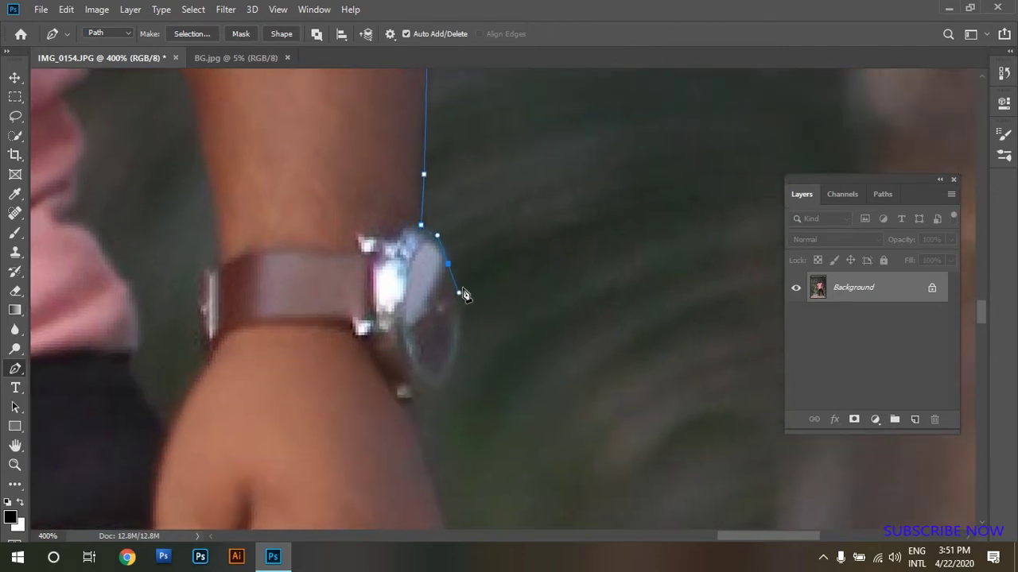
pyautogui.moveTo(436, 389); pyautogui.dragTo(411, 409)
pyautogui.scroll(-5, 429, 334)
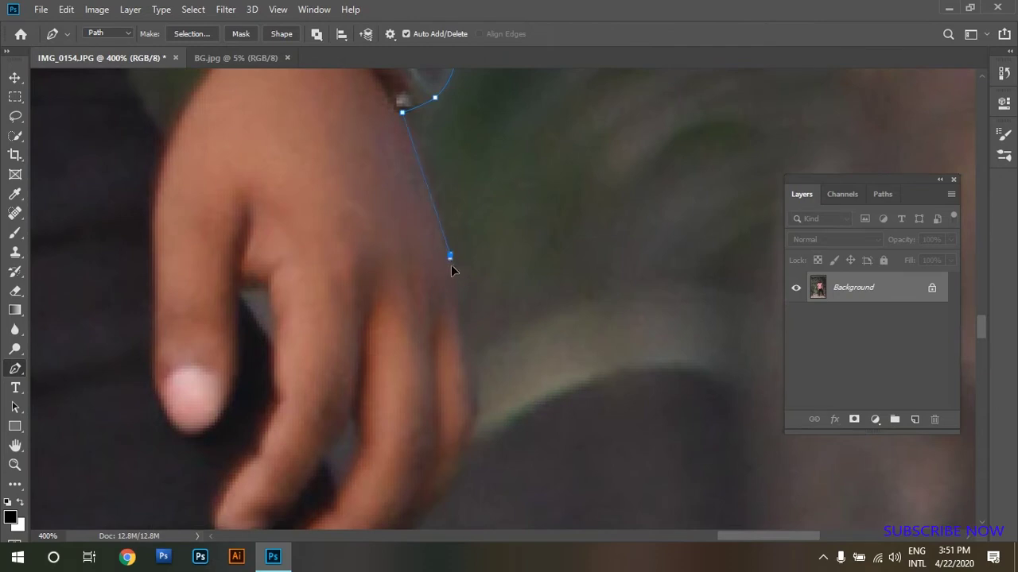
pyautogui.scroll(-2, 465, 299)
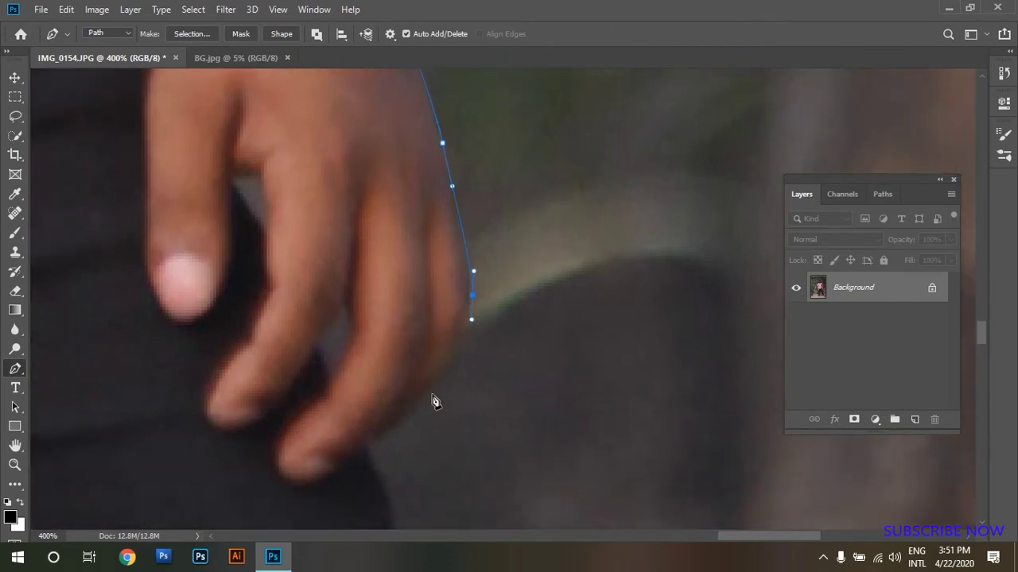
pyautogui.moveTo(422, 399); pyautogui.dragTo(392, 431)
# - Finish the curve at the fingertips and trace anchors down the upper right trouser edge
pyautogui.click(368, 445)
pyautogui.scroll(-4, 374, 445)
pyautogui.moveTo(420, 302); pyautogui.dragTo(425, 337)
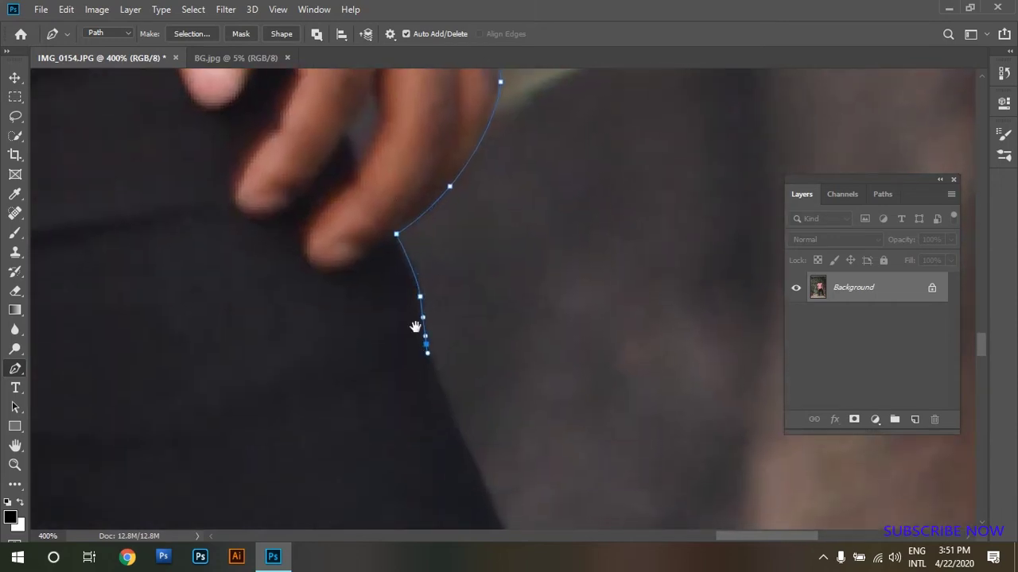
pyautogui.scroll(-3, 426, 318)
pyautogui.click(448, 320)
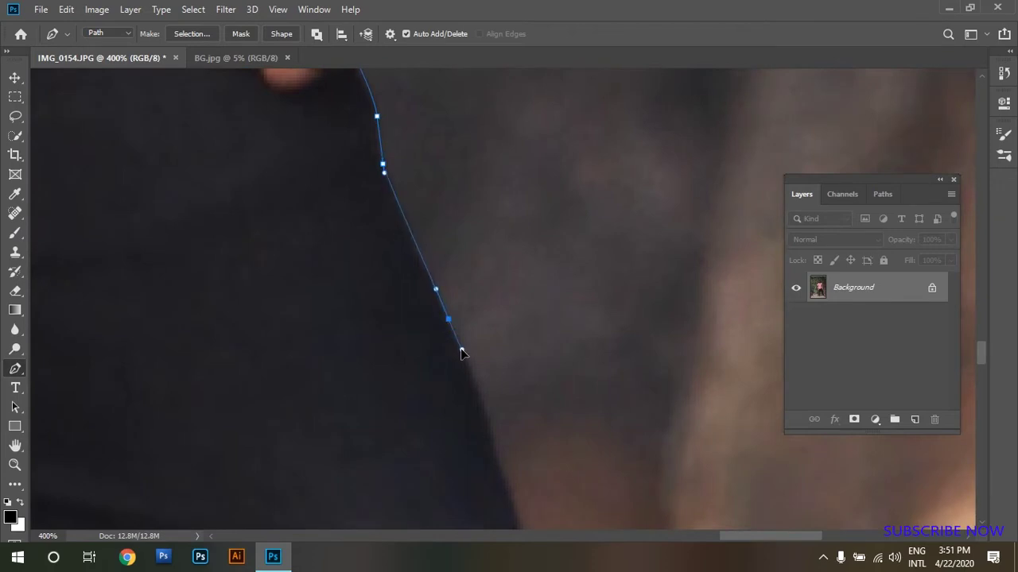
pyautogui.moveTo(485, 409); pyautogui.dragTo(483, 272)
pyautogui.moveTo(489, 307); pyautogui.dragTo(494, 316)
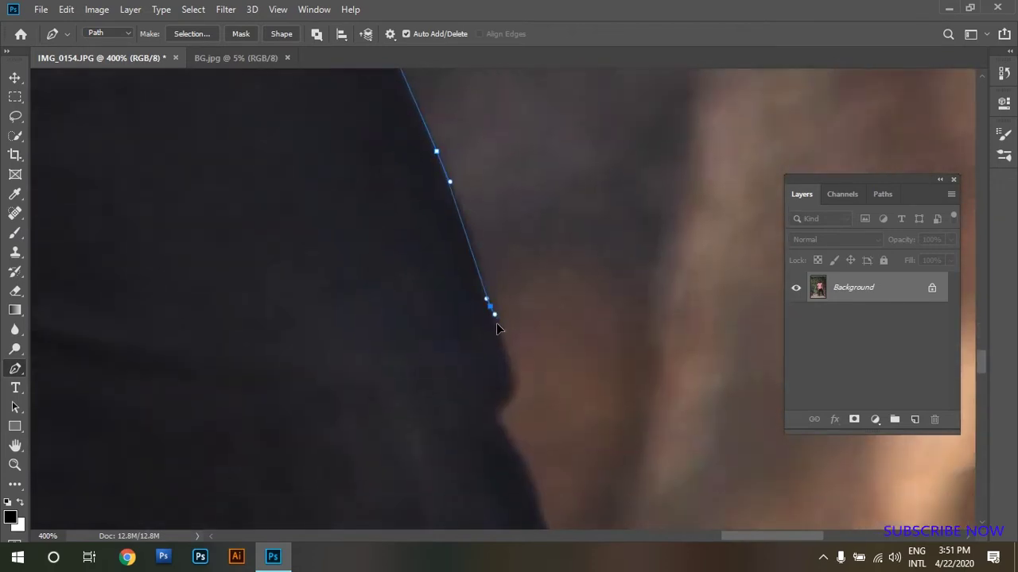
pyautogui.click(507, 402)
pyautogui.moveTo(499, 416); pyautogui.dragTo(484, 261)
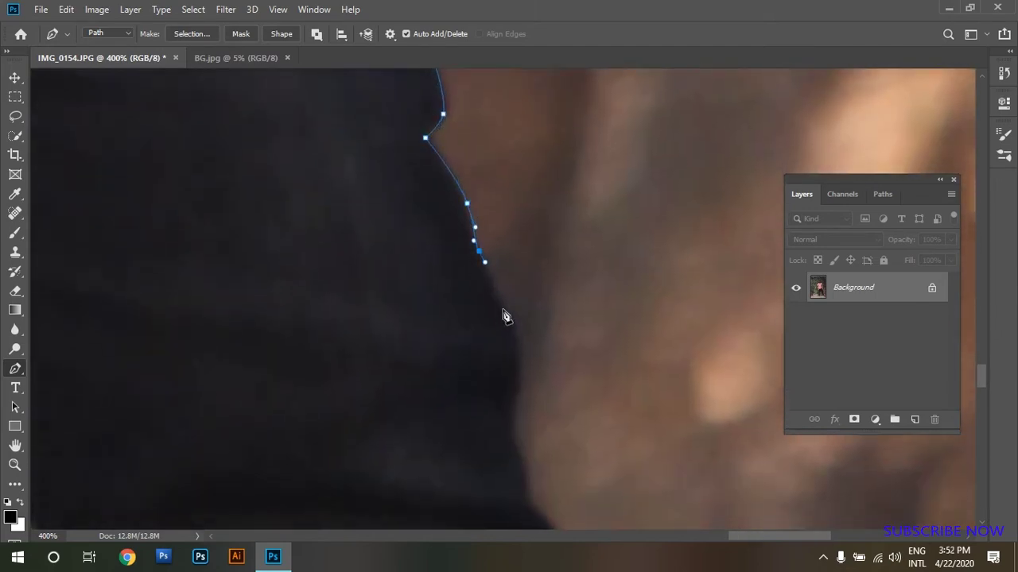
pyautogui.moveTo(505, 314); pyautogui.dragTo(516, 329)
pyautogui.moveTo(511, 387); pyautogui.dragTo(470, 292)
pyautogui.moveTo(470, 328); pyautogui.dragTo(473, 341)
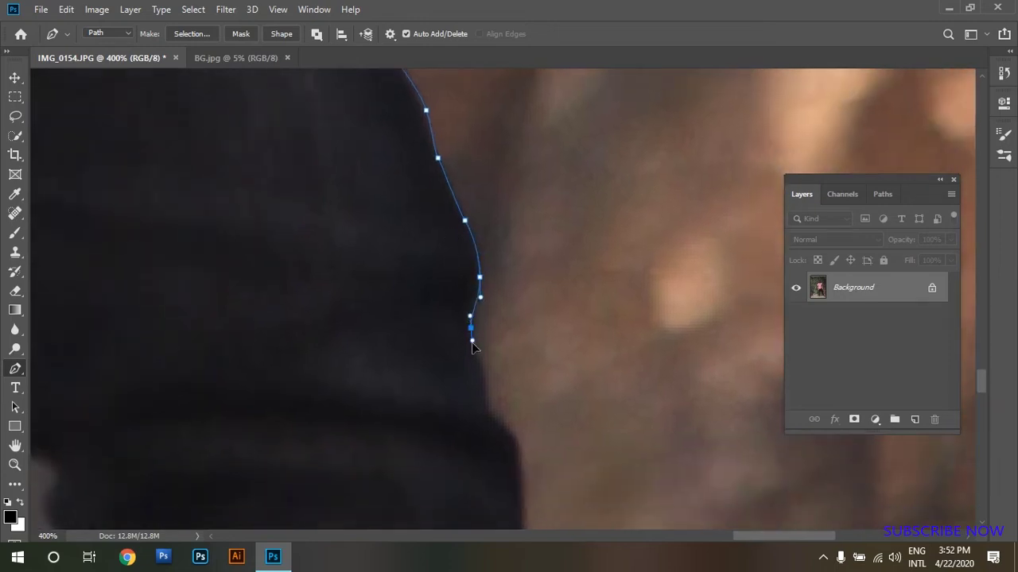
# - Continue the curved path down the lower trouser leg toward the shoe
pyautogui.click(488, 388)
pyautogui.moveTo(491, 415)
pyautogui.mouseDown()
pyautogui.moveTo(496, 423)
pyautogui.moveTo(461, 227)
pyautogui.mouseUp()
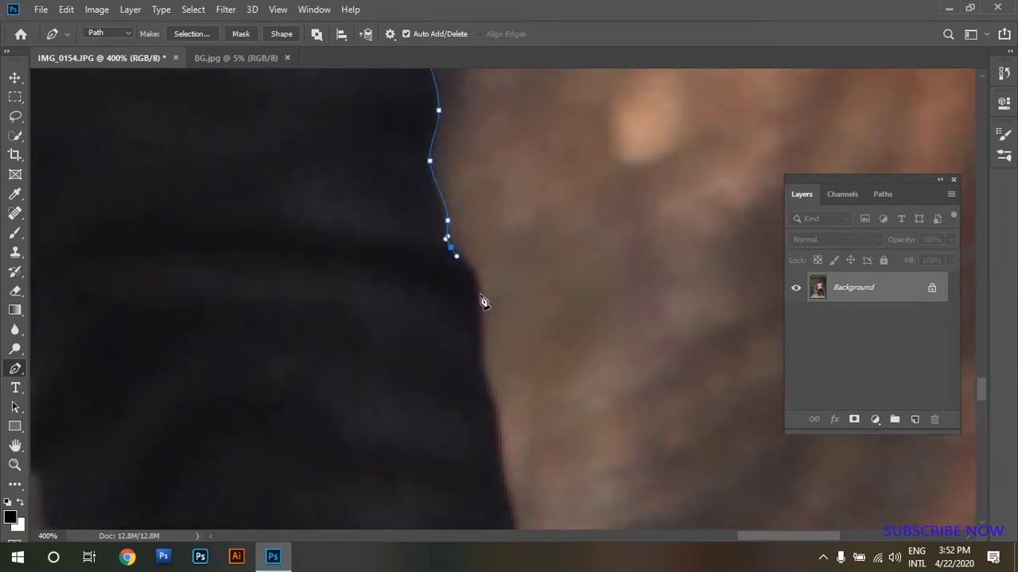
pyautogui.moveTo(479, 295); pyautogui.dragTo(481, 322)
pyautogui.moveTo(484, 376)
pyautogui.mouseDown()
pyautogui.moveTo(491, 391)
pyautogui.moveTo(474, 213)
pyautogui.mouseUp()
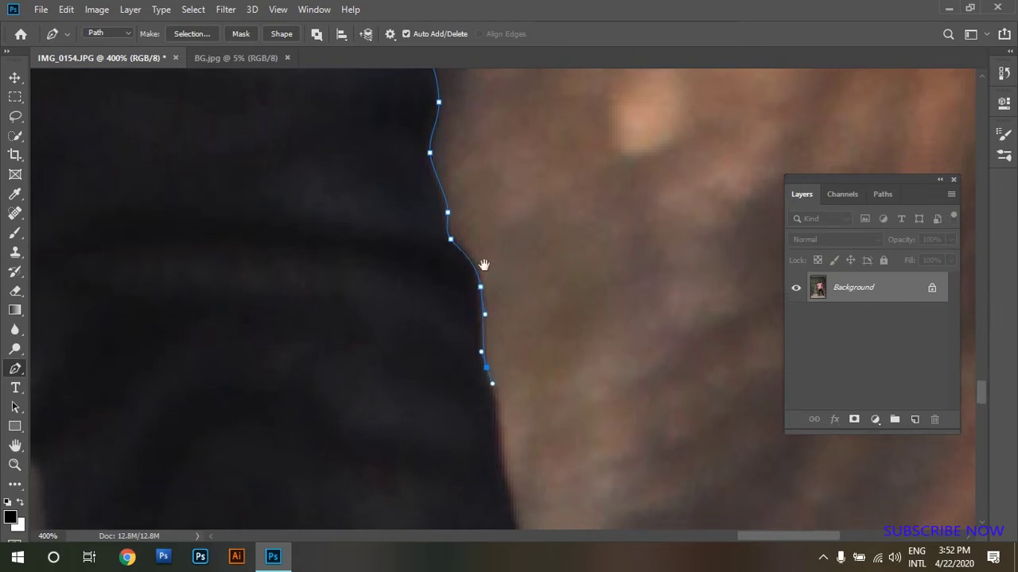
pyautogui.click(491, 321)
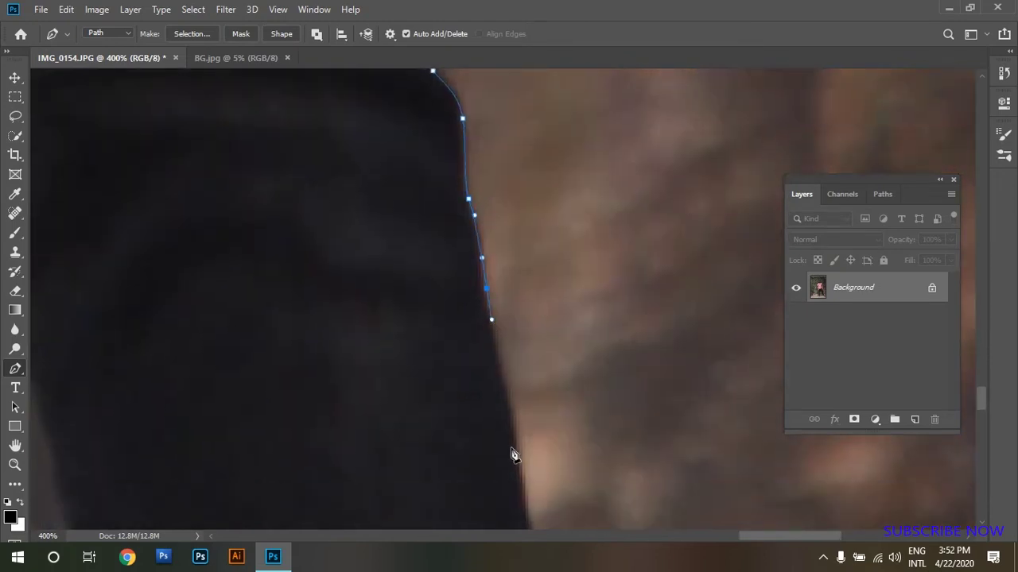
pyautogui.moveTo(519, 475); pyautogui.dragTo(485, 191)
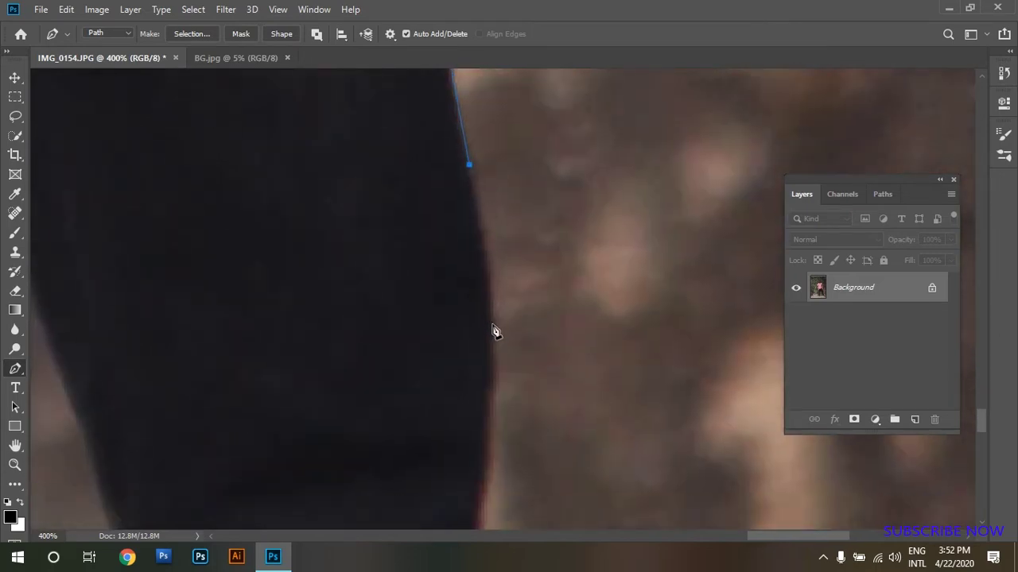
pyautogui.moveTo(493, 329); pyautogui.dragTo(494, 380)
pyautogui.moveTo(495, 450); pyautogui.dragTo(495, 295)
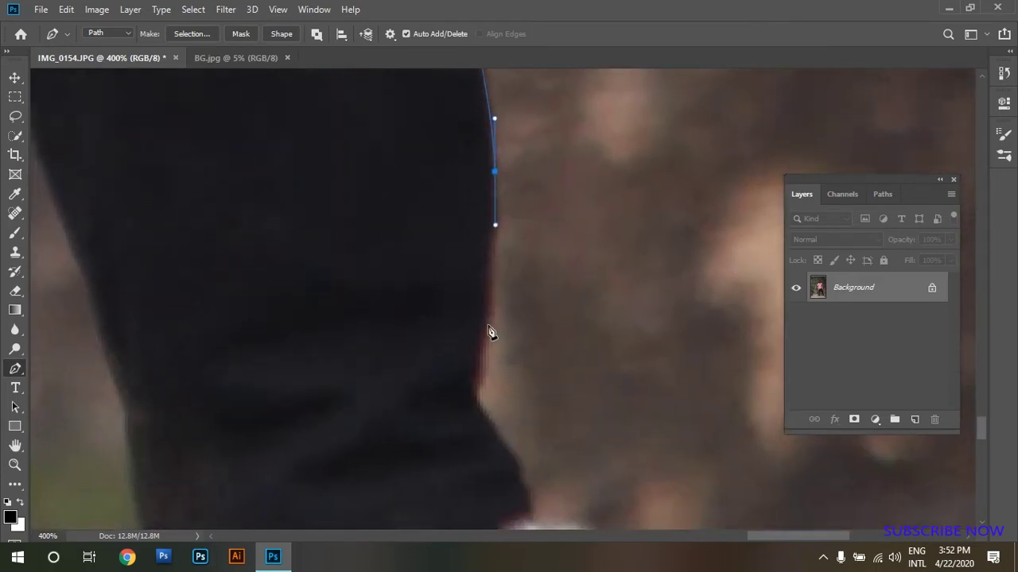
pyautogui.moveTo(489, 332); pyautogui.dragTo(480, 360)
pyautogui.moveTo(475, 402); pyautogui.dragTo(481, 411)
pyautogui.moveTo(506, 459)
pyautogui.mouseDown()
pyautogui.moveTo(447, 256)
pyautogui.moveTo(462, 278)
pyautogui.mouseUp()
# - Curve the path around the white shoelace, along the sole, and up the heel
pyautogui.click(471, 318)
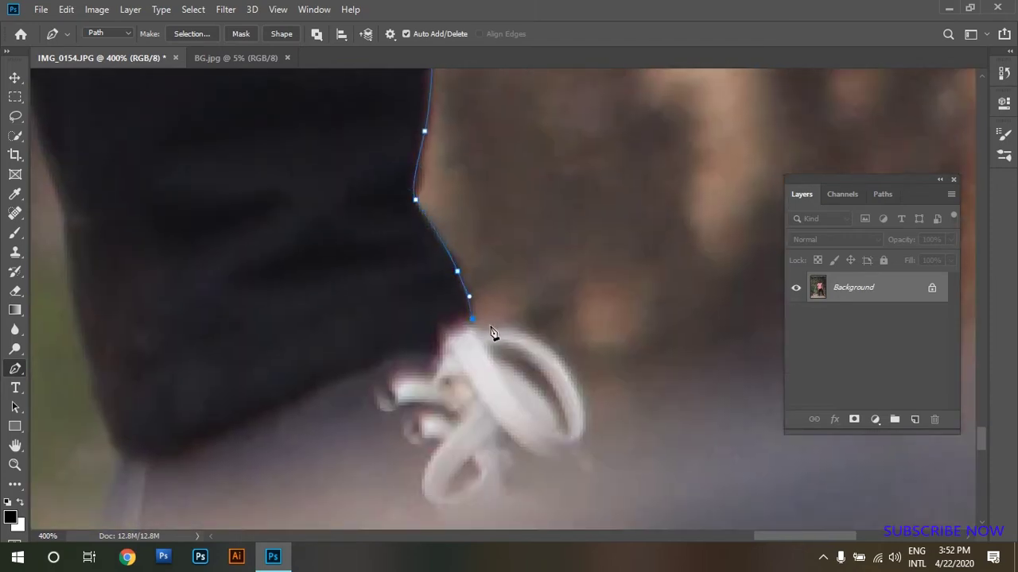
pyautogui.moveTo(492, 325); pyautogui.dragTo(501, 326)
pyautogui.moveTo(560, 363); pyautogui.dragTo(565, 368)
pyautogui.moveTo(582, 430); pyautogui.dragTo(436, 253)
pyautogui.click(436, 271)
pyautogui.click(445, 300)
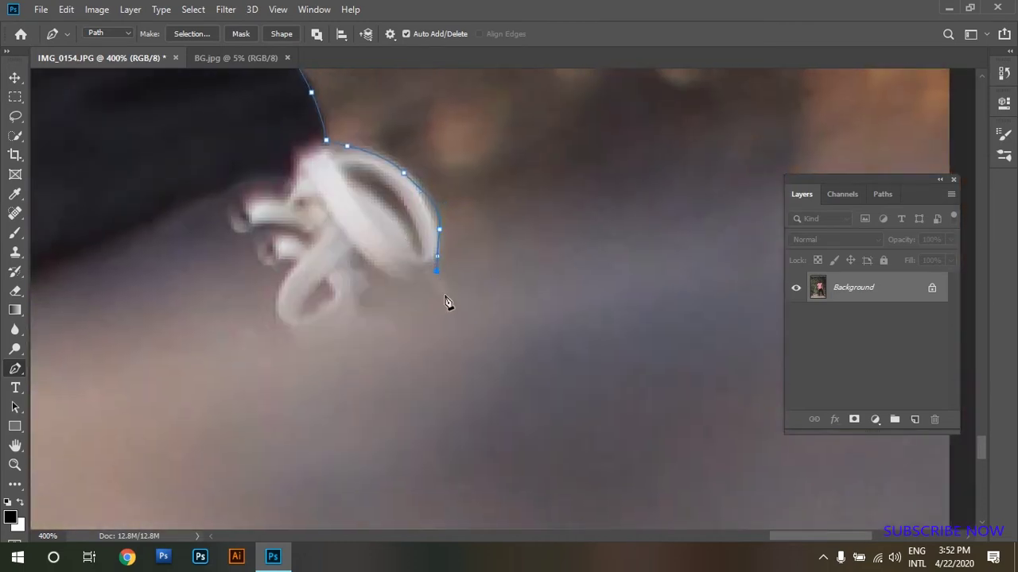
pyautogui.moveTo(413, 339); pyautogui.dragTo(381, 350)
pyautogui.moveTo(210, 393); pyautogui.dragTo(536, 339)
pyautogui.moveTo(383, 360); pyautogui.dragTo(311, 367)
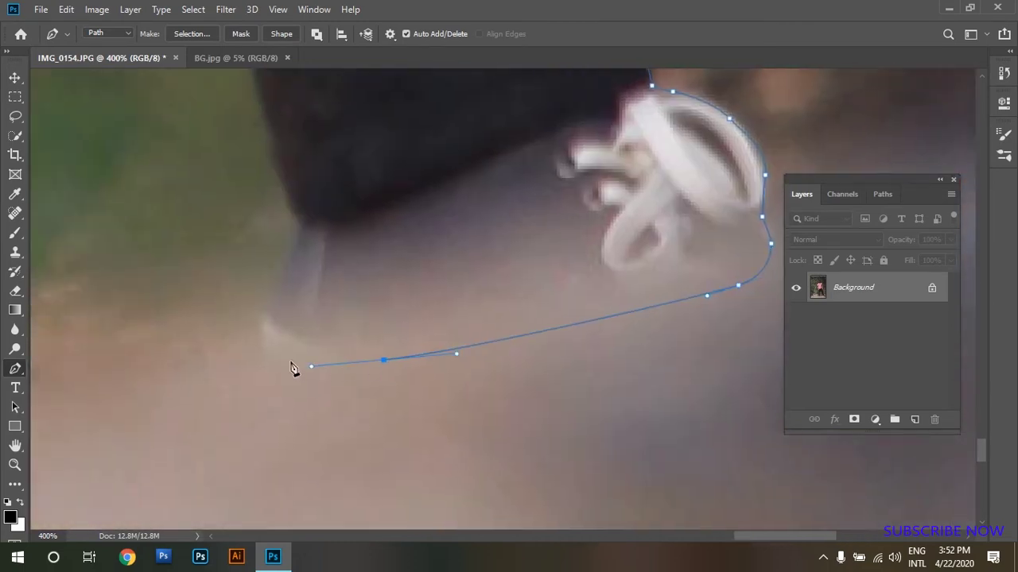
pyautogui.moveTo(264, 340); pyautogui.dragTo(261, 309)
pyautogui.moveTo(281, 277)
pyautogui.mouseDown()
pyautogui.moveTo(290, 262)
pyautogui.moveTo(280, 408)
pyautogui.mouseUp()
# - Add curved anchors from above the heel up the trouser's inner leg edge
pyautogui.click(289, 371)
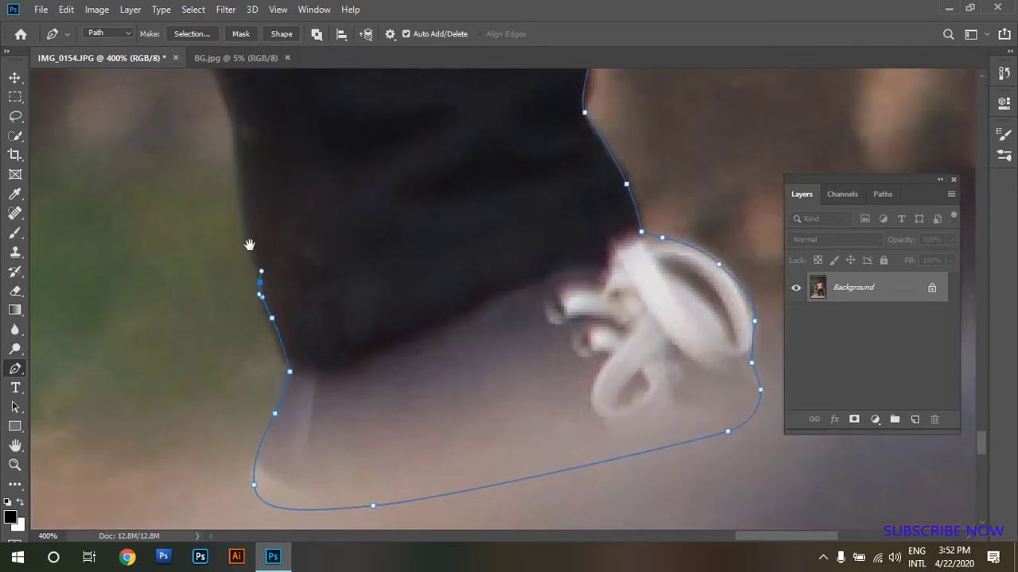
pyautogui.moveTo(246, 238)
pyautogui.mouseDown()
pyautogui.moveTo(284, 368)
pyautogui.moveTo(277, 325)
pyautogui.mouseUp()
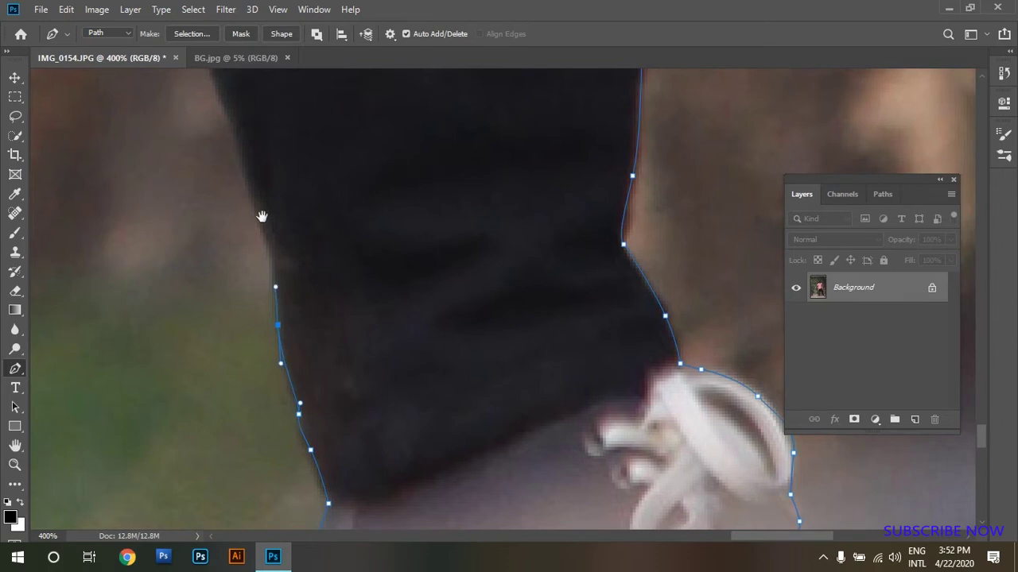
pyautogui.moveTo(261, 216); pyautogui.dragTo(303, 352)
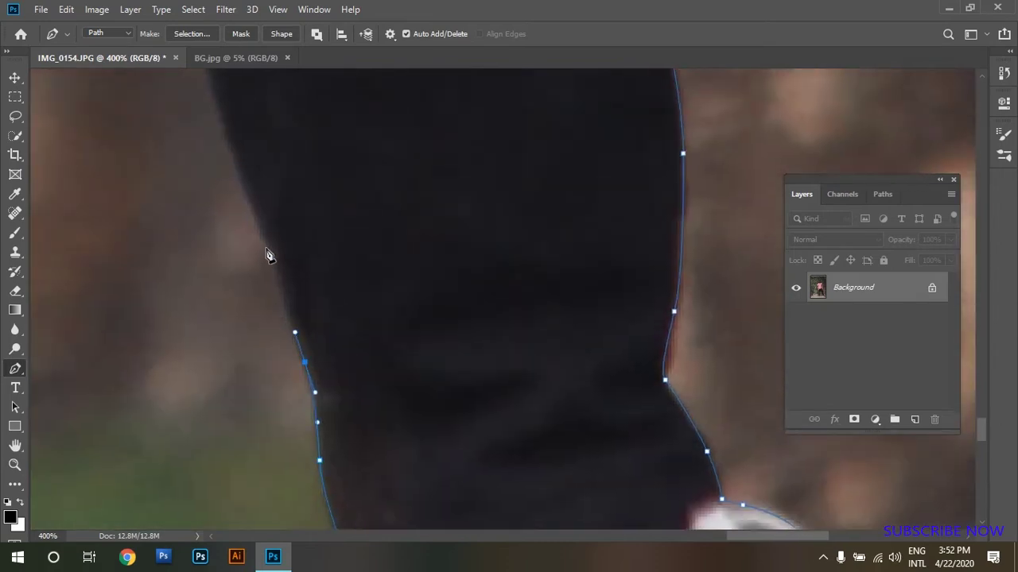
pyautogui.moveTo(269, 241); pyautogui.dragTo(252, 200)
pyautogui.moveTo(213, 145); pyautogui.dragTo(302, 294)
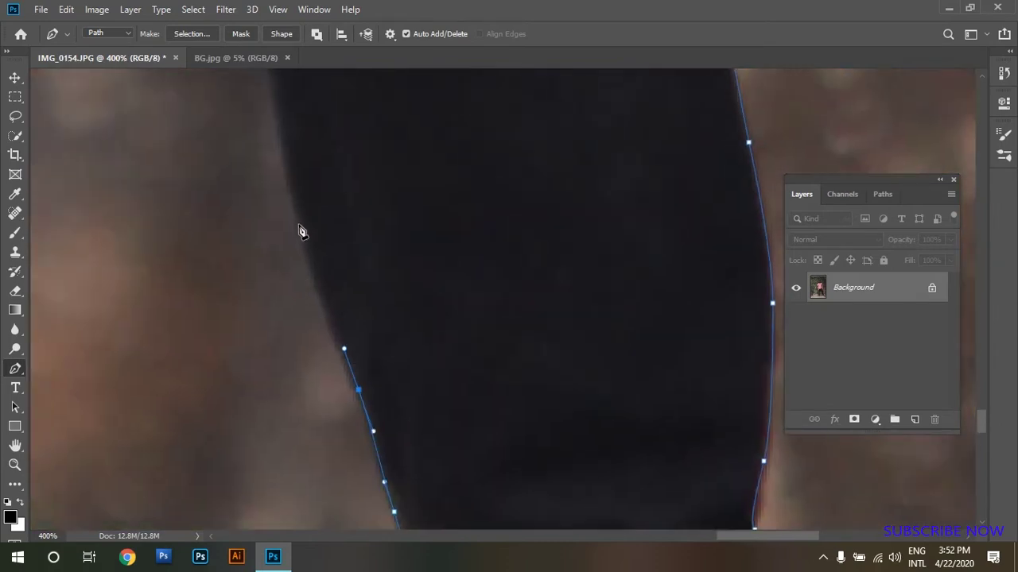
pyautogui.moveTo(298, 214)
pyautogui.mouseDown()
pyautogui.moveTo(281, 137)
pyautogui.moveTo(321, 391)
pyautogui.mouseUp()
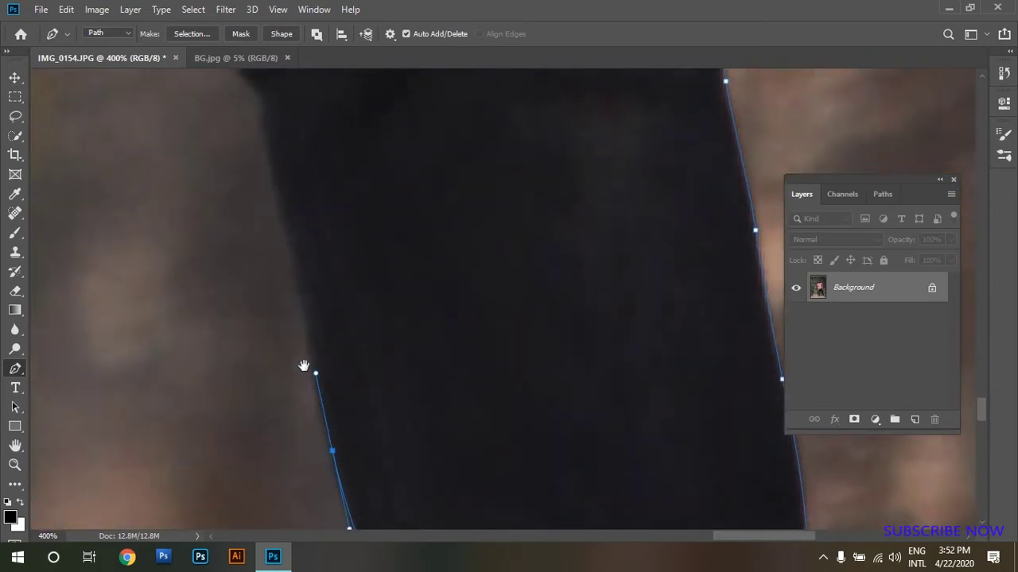
pyautogui.click(291, 234)
pyautogui.moveTo(252, 151); pyautogui.dragTo(293, 353)
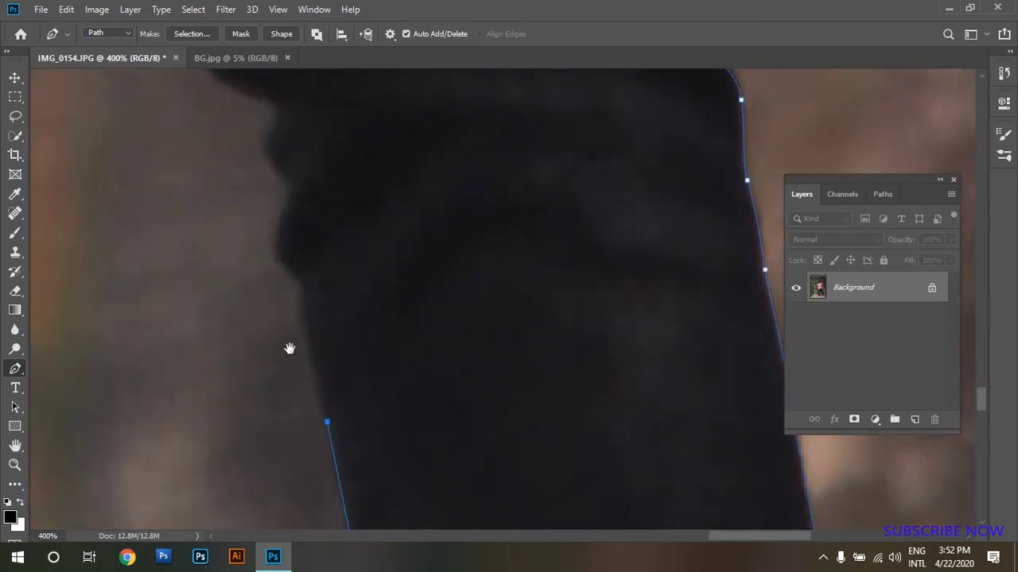
pyautogui.click(308, 304)
pyautogui.moveTo(289, 280); pyautogui.dragTo(282, 269)
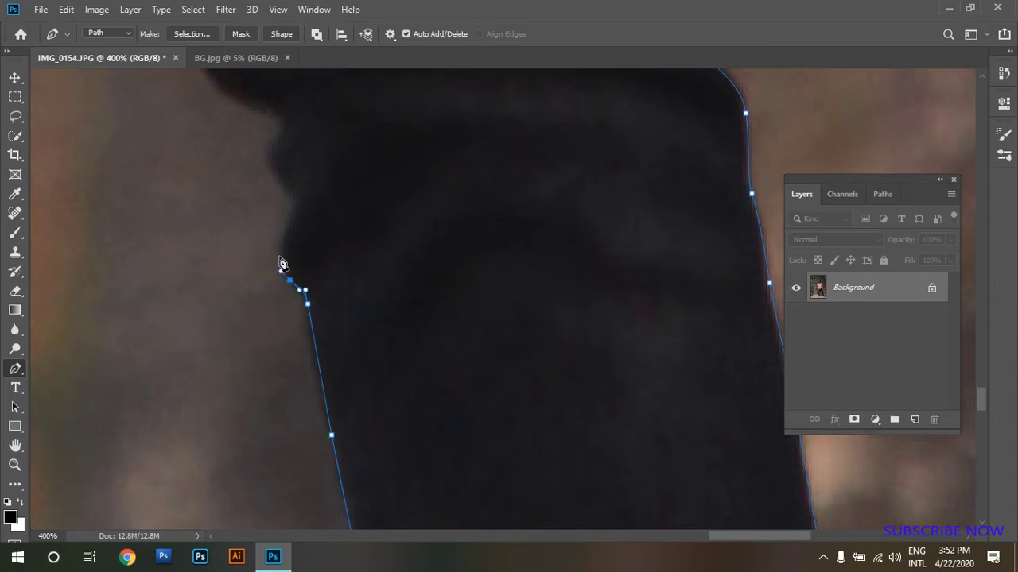
pyautogui.click(281, 249)
# - Continue the curved path up the inner leg to the crotch
pyautogui.moveTo(290, 203)
pyautogui.mouseDown()
pyautogui.moveTo(289, 192)
pyautogui.moveTo(332, 315)
pyautogui.moveTo(339, 287)
pyautogui.moveTo(314, 250)
pyautogui.moveTo(415, 323)
pyautogui.mouseUp()
pyautogui.moveTo(384, 284)
pyautogui.mouseDown()
pyautogui.moveTo(352, 225)
pyautogui.moveTo(363, 244)
pyautogui.mouseUp()
pyautogui.moveTo(279, 197); pyautogui.dragTo(408, 329)
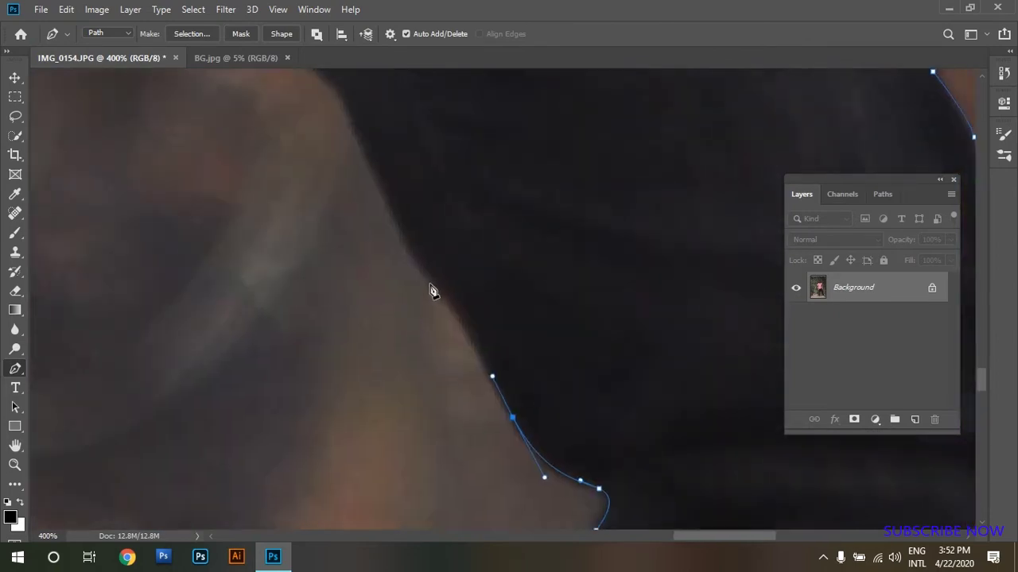
pyautogui.moveTo(434, 285); pyautogui.dragTo(400, 235)
pyautogui.moveTo(369, 196); pyautogui.dragTo(427, 329)
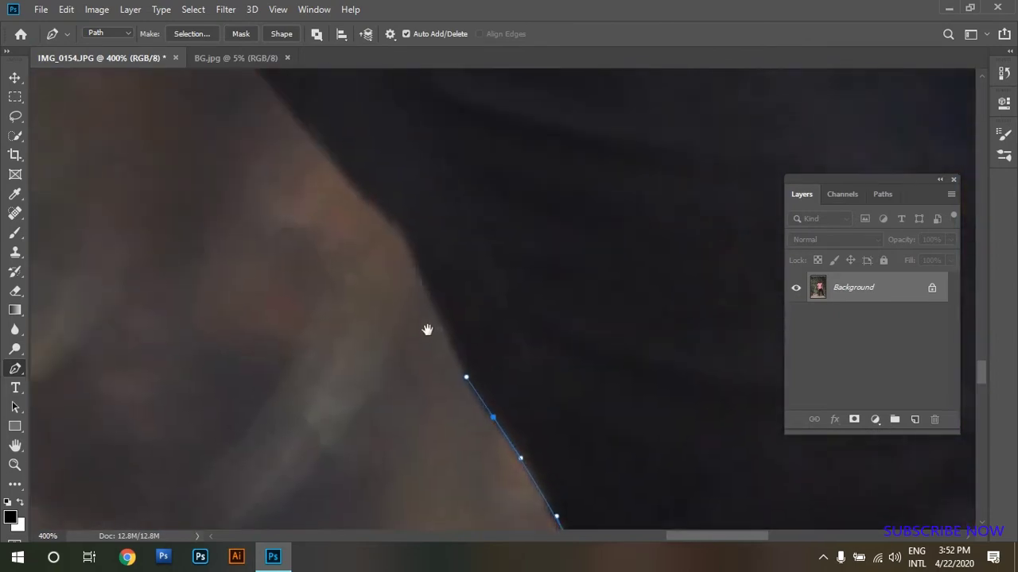
pyautogui.moveTo(416, 257); pyautogui.dragTo(386, 215)
pyautogui.moveTo(332, 172); pyautogui.dragTo(428, 329)
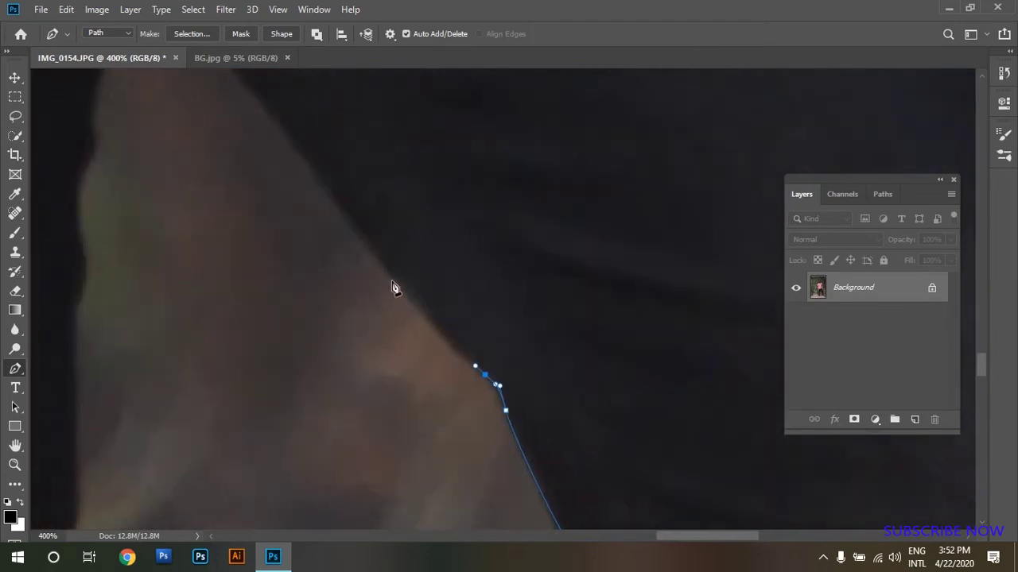
pyautogui.moveTo(392, 271); pyautogui.dragTo(361, 241)
pyautogui.moveTo(332, 200); pyautogui.dragTo(430, 333)
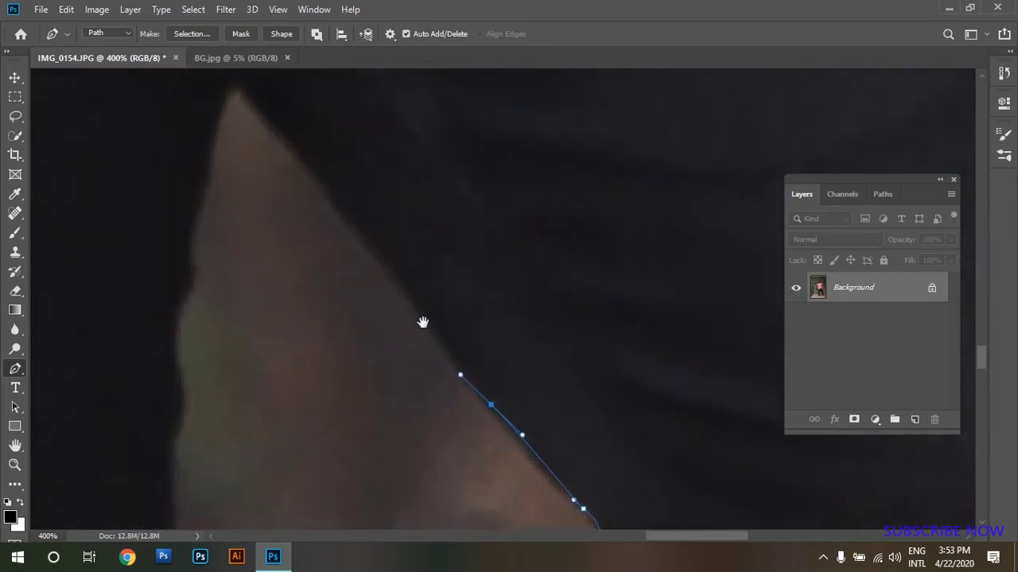
pyautogui.moveTo(332, 201); pyautogui.dragTo(294, 154)
pyautogui.moveTo(215, 155); pyautogui.dragTo(309, 93)
# - Trace the path down the other leg's inner edge with curved anchors
pyautogui.moveTo(288, 165); pyautogui.dragTo(289, 172)
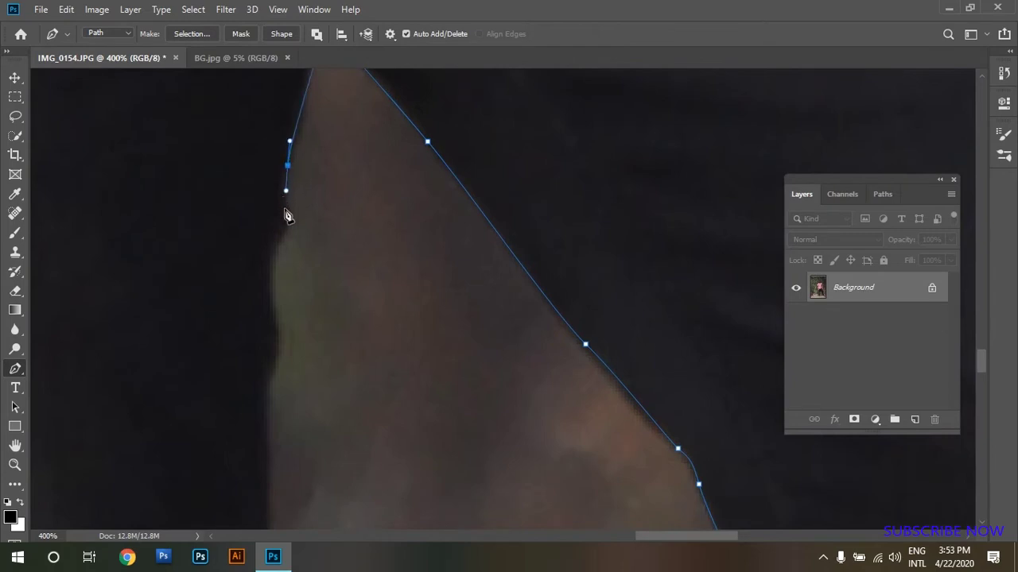
pyautogui.moveTo(287, 213); pyautogui.dragTo(287, 226)
pyautogui.moveTo(280, 365)
pyautogui.mouseDown()
pyautogui.moveTo(292, 255)
pyautogui.moveTo(279, 272)
pyautogui.mouseUp()
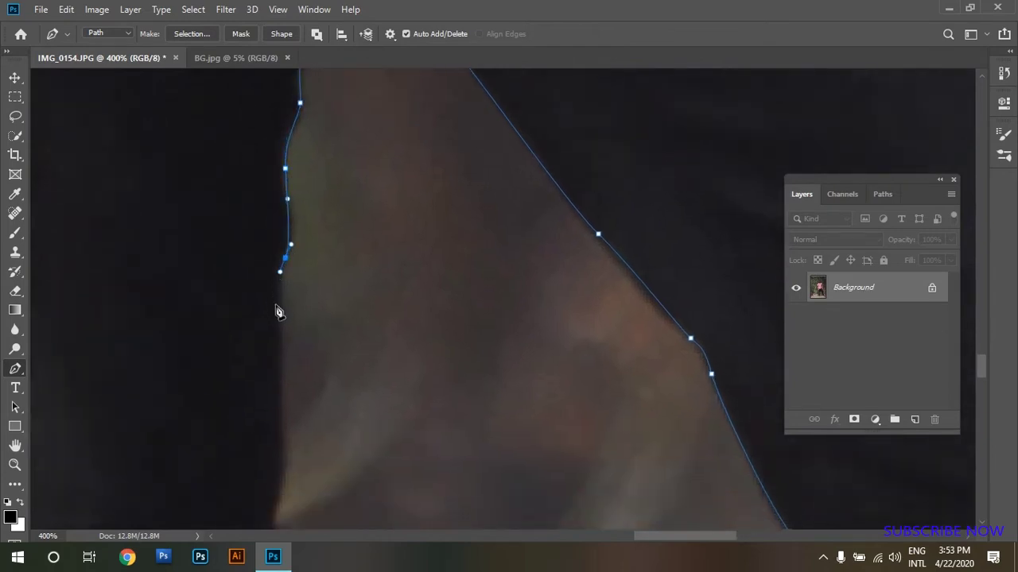
pyautogui.moveTo(278, 333); pyautogui.dragTo(283, 359)
pyautogui.moveTo(282, 402); pyautogui.dragTo(331, 193)
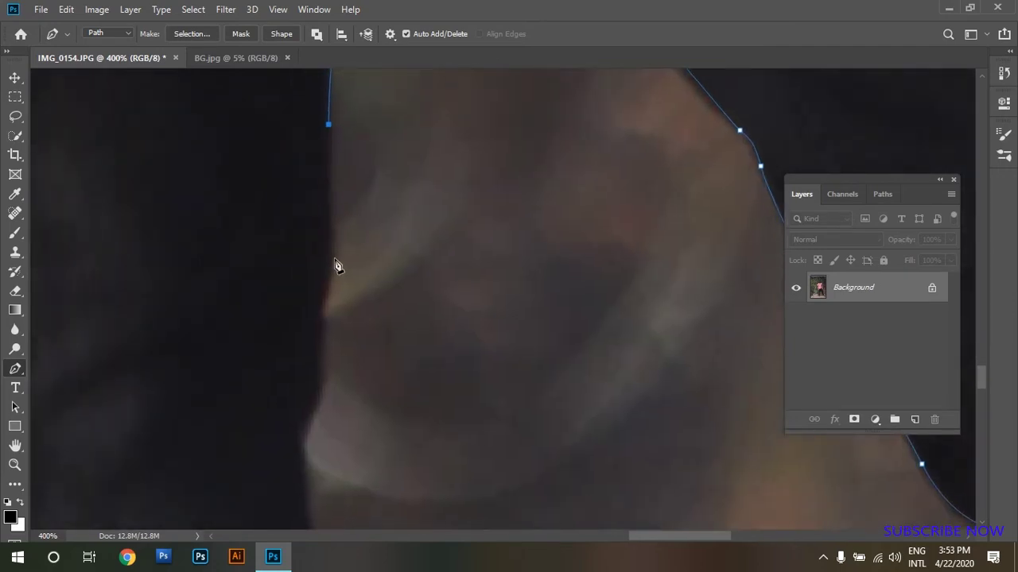
pyautogui.moveTo(334, 259); pyautogui.dragTo(324, 336)
pyautogui.moveTo(313, 414)
pyautogui.mouseDown()
pyautogui.moveTo(306, 469)
pyautogui.moveTo(314, 247)
pyautogui.mouseUp()
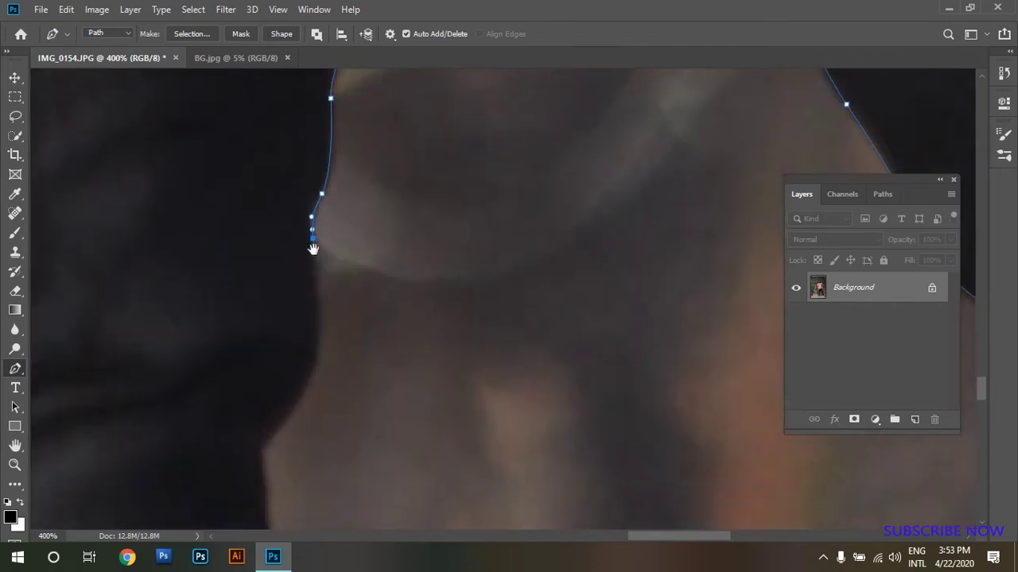
pyautogui.moveTo(319, 318); pyautogui.dragTo(319, 340)
pyautogui.moveTo(262, 473)
pyautogui.mouseDown()
pyautogui.moveTo(263, 503)
pyautogui.moveTo(285, 291)
pyautogui.mouseUp()
# - Extend the path down the remaining trouser leg edge toward the second shoe
pyautogui.click(292, 380)
pyautogui.moveTo(284, 409)
pyautogui.mouseDown()
pyautogui.moveTo(287, 419)
pyautogui.moveTo(293, 265)
pyautogui.mouseUp()
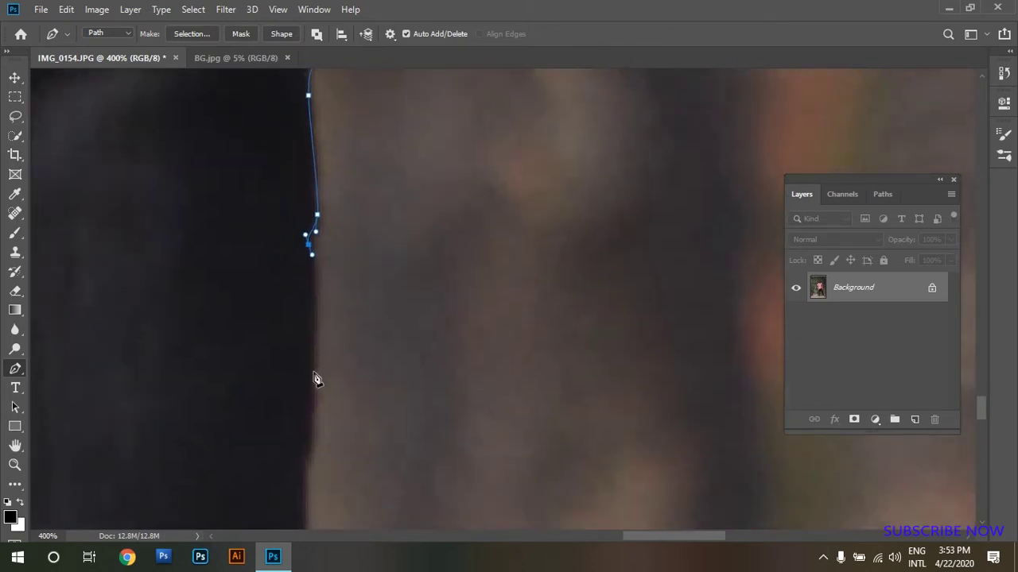
pyautogui.moveTo(314, 370)
pyautogui.mouseDown()
pyautogui.moveTo(314, 413)
pyautogui.moveTo(307, 247)
pyautogui.mouseUp()
pyautogui.moveTo(313, 290); pyautogui.dragTo(313, 310)
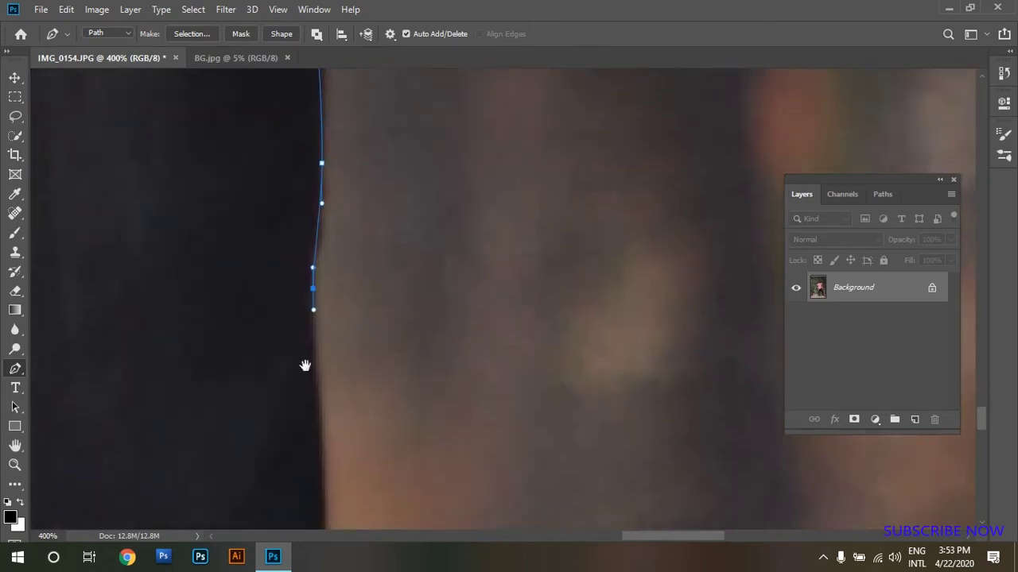
pyautogui.moveTo(307, 448); pyautogui.dragTo(310, 308)
pyautogui.click(326, 374)
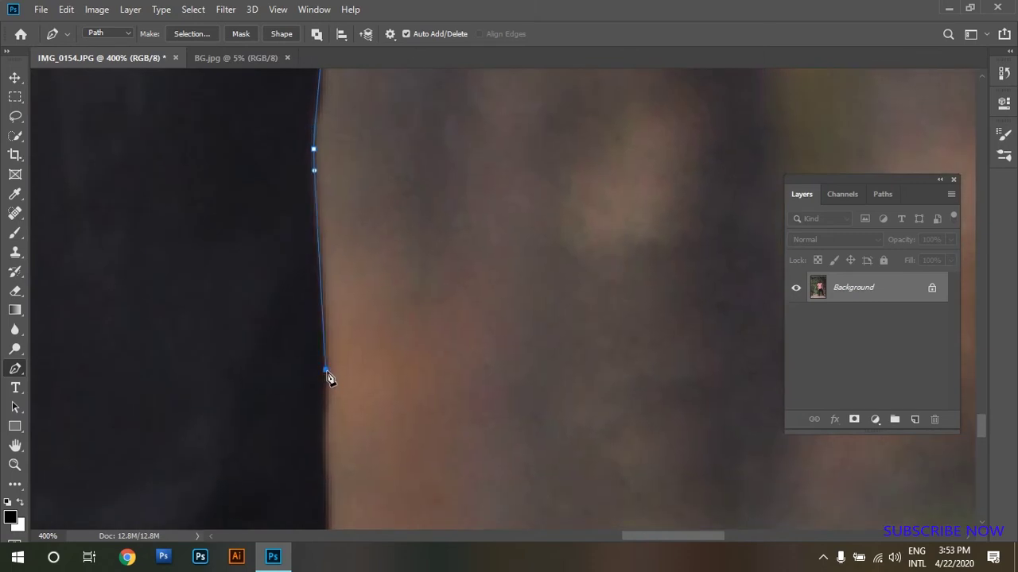
pyautogui.scroll(-3, 336, 310)
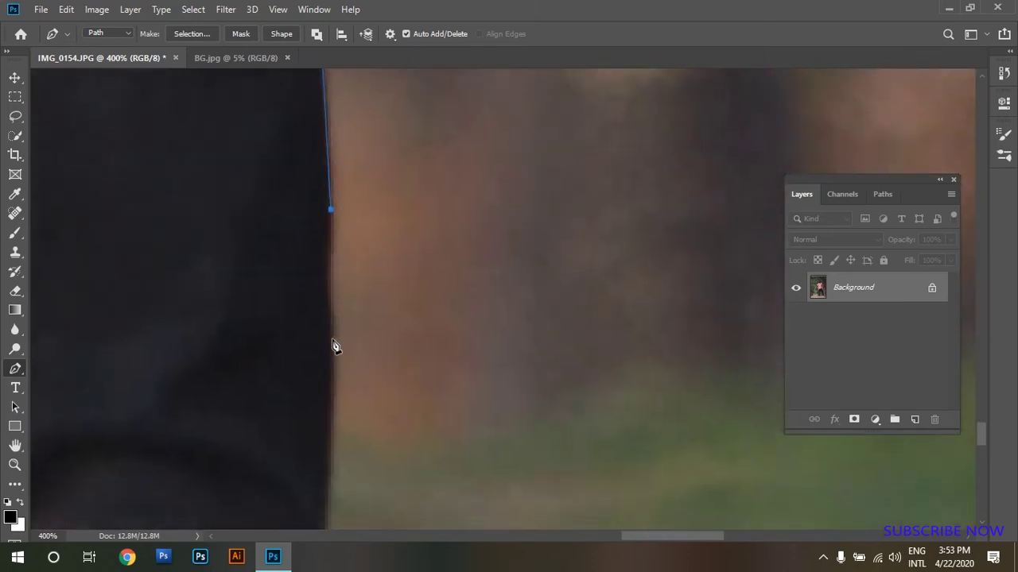
pyautogui.moveTo(333, 324); pyautogui.dragTo(343, 356)
pyautogui.scroll(-1, 342, 326)
pyautogui.scroll(-2, 348, 322)
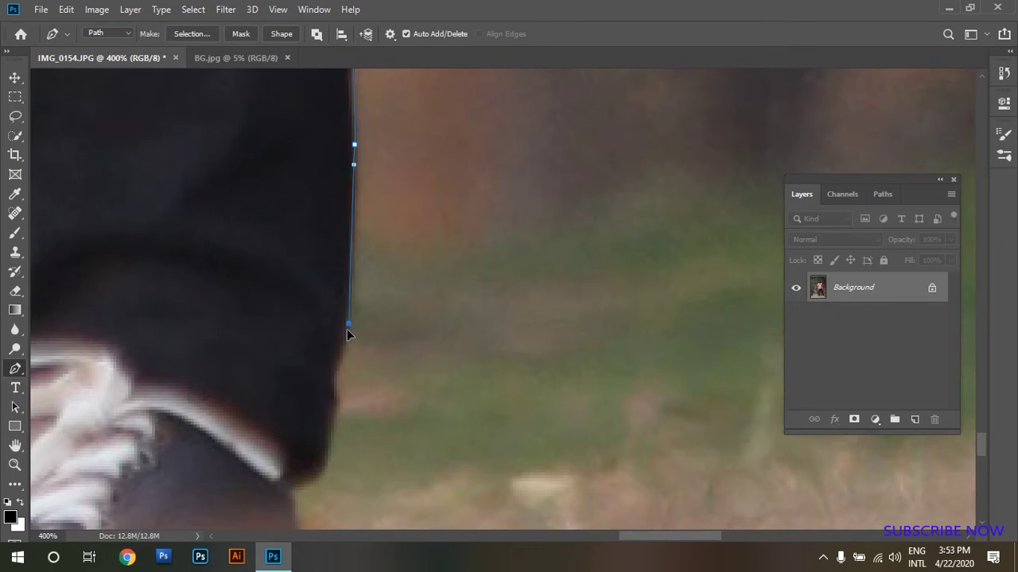
pyautogui.moveTo(336, 389); pyautogui.dragTo(338, 394)
# - Curve the path around the second shoe's sole, close it, and zoom out to the whole figure
pyautogui.moveTo(292, 492); pyautogui.dragTo(286, 493)
pyautogui.scroll(-4, 287, 512)
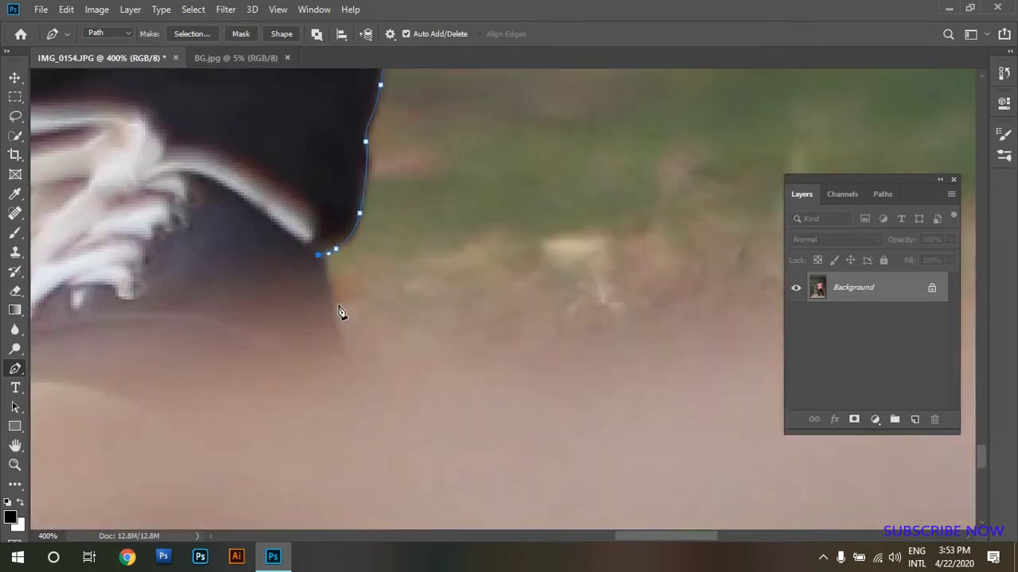
pyautogui.moveTo(328, 409); pyautogui.dragTo(662, 349)
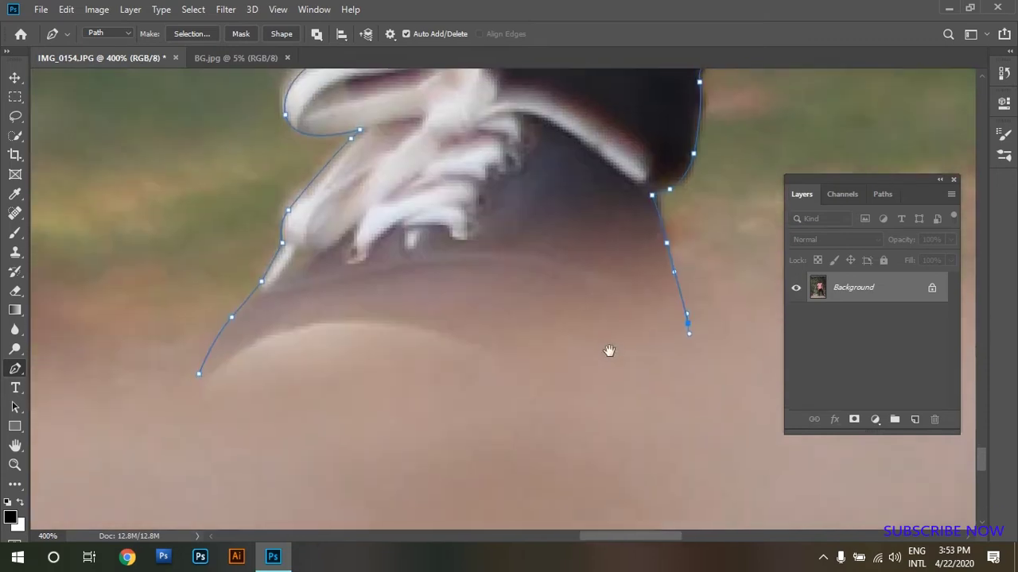
pyautogui.moveTo(518, 400); pyautogui.dragTo(469, 407)
pyautogui.moveTo(222, 397); pyautogui.dragTo(210, 395)
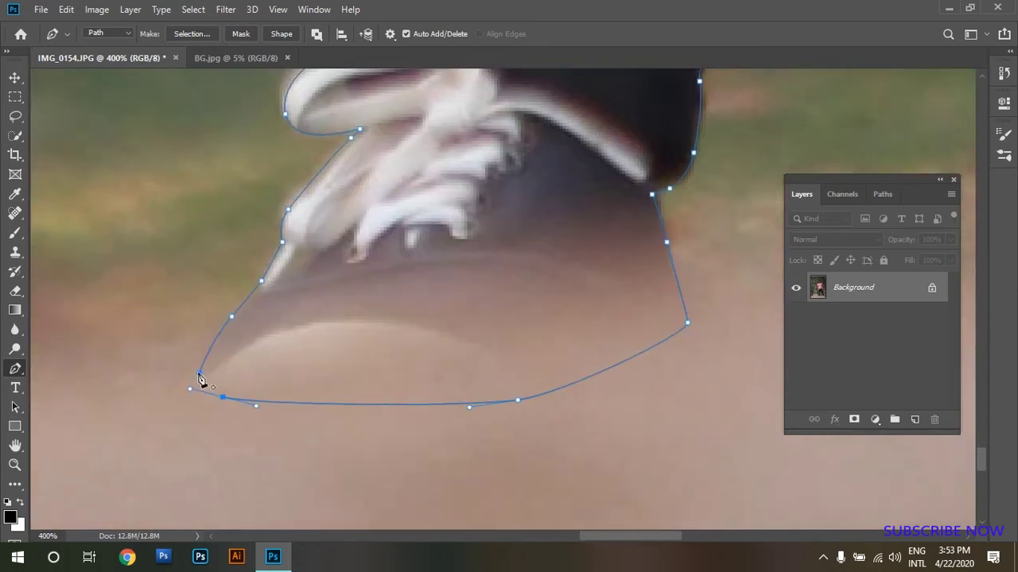
pyautogui.click(199, 372)
pyautogui.hotkey('ctrl', '-')
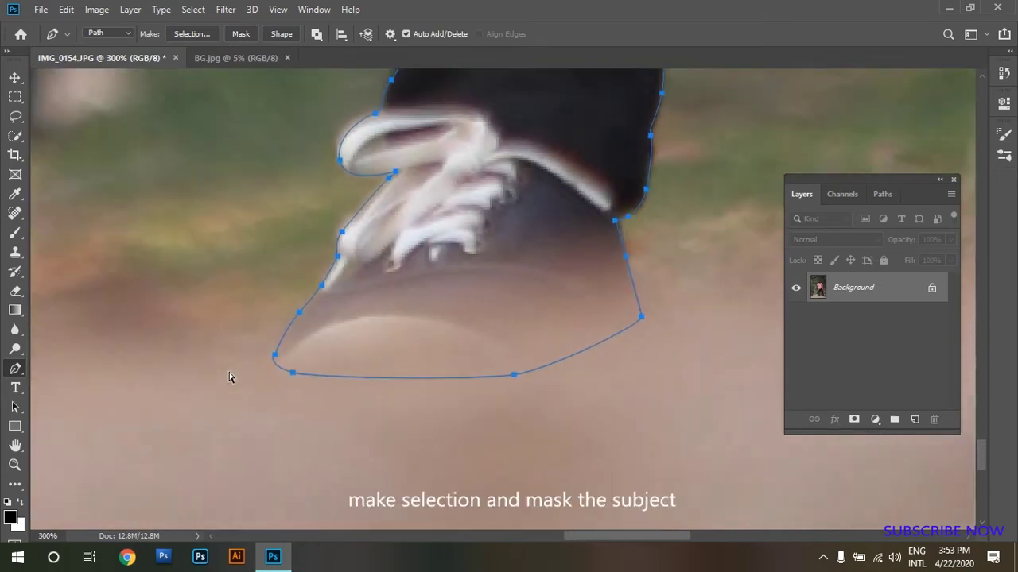
pyautogui.hotkey('ctrl', '-')
pyautogui.hotkey('ctrl', '-')
pyautogui.hotkey('ctrl', '-')
pyautogui.hotkey('ctrl', '-')
pyautogui.hotkey('ctrl', '-')
pyautogui.hotkey('ctrl', '-')
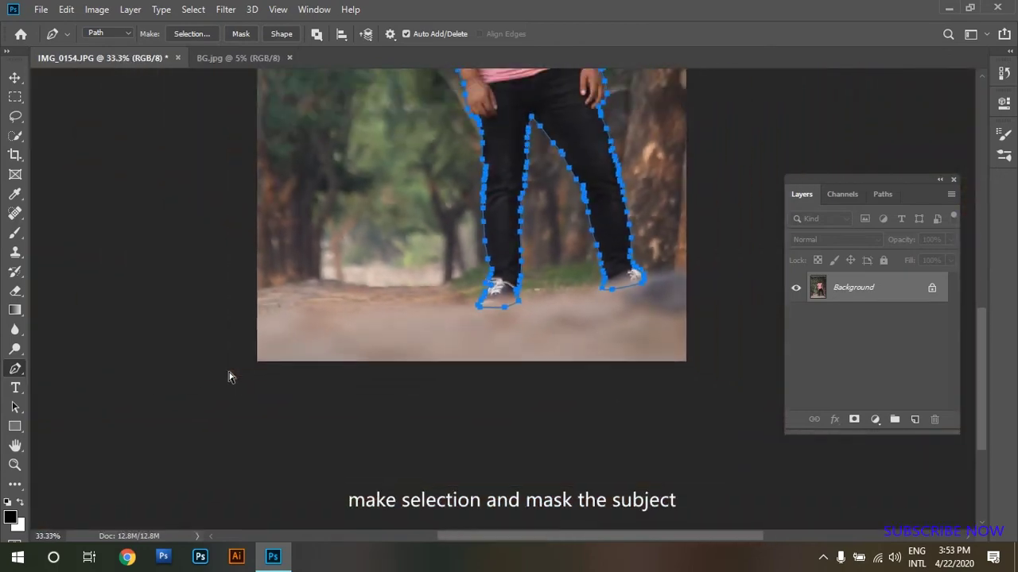
pyautogui.moveTo(493, 272)
pyautogui.mouseDown()
pyautogui.moveTo(386, 395)
pyautogui.moveTo(345, 503)
pyautogui.mouseUp()
# - Convert the closed outline path to a selection and add a layer mask to Layer 0
pyautogui.moveTo(416, 371); pyautogui.dragTo(409, 420)
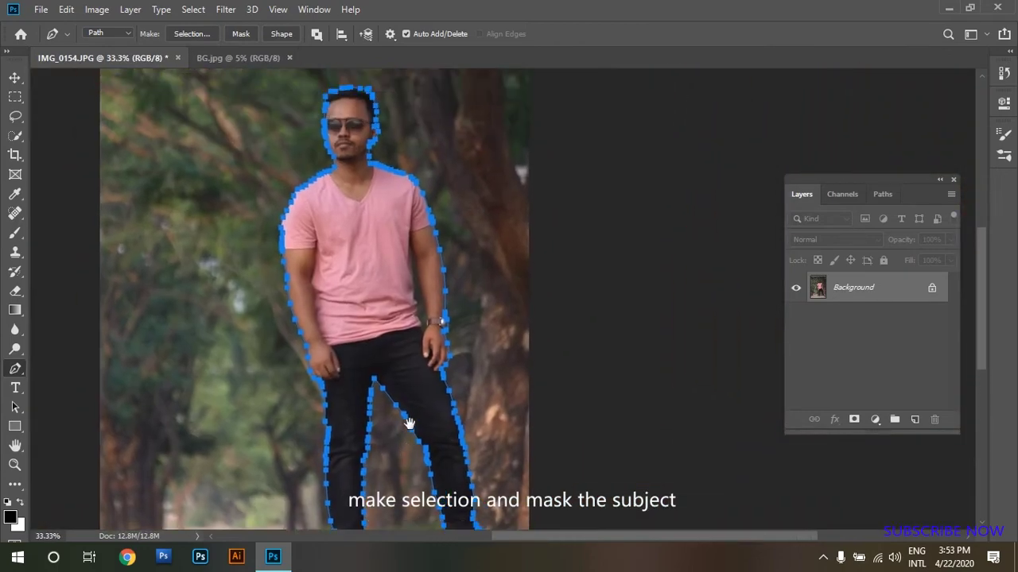
pyautogui.rightClick(383, 264)
pyautogui.click(405, 274)
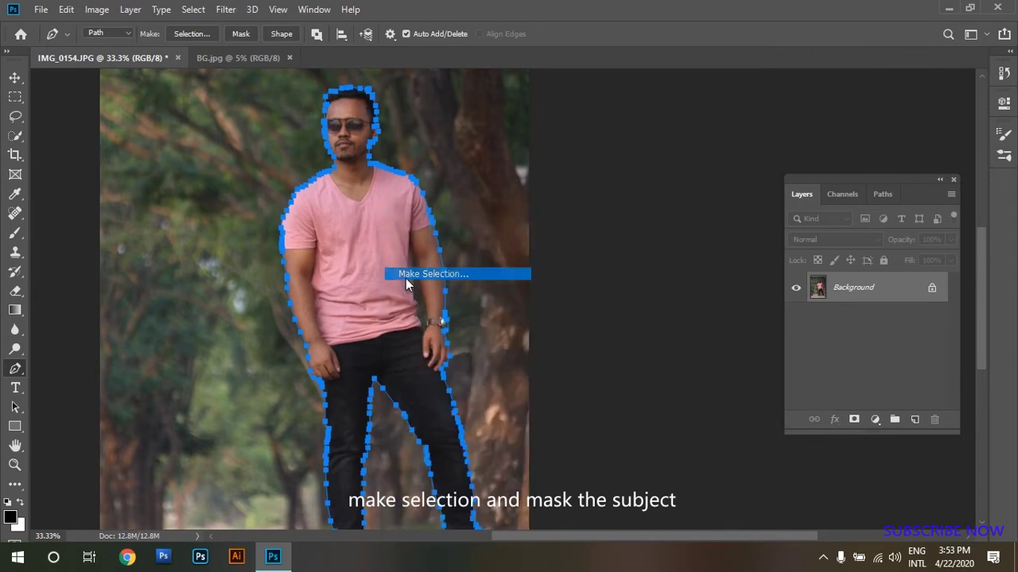
pyautogui.click(576, 136)
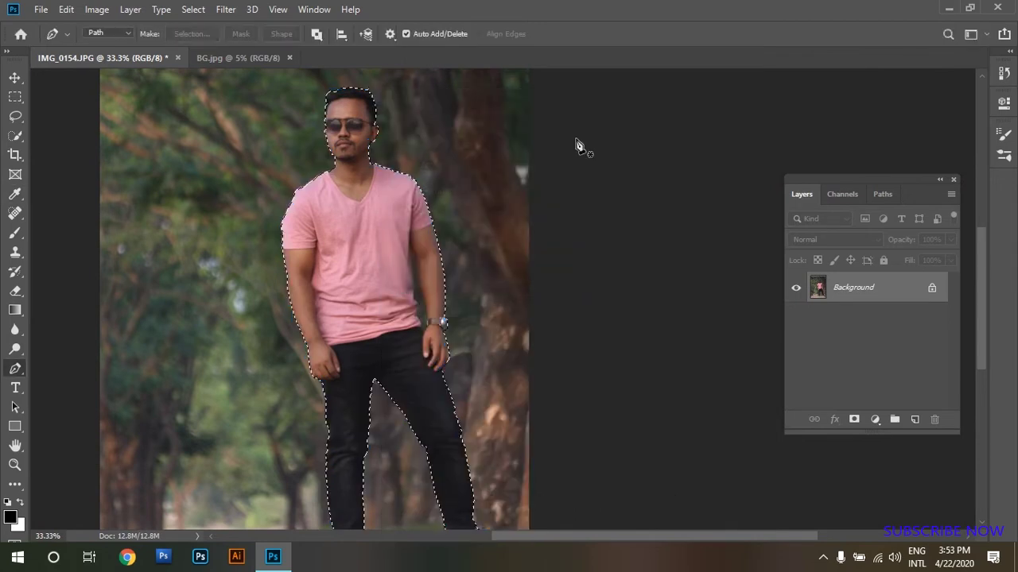
pyautogui.click(853, 420)
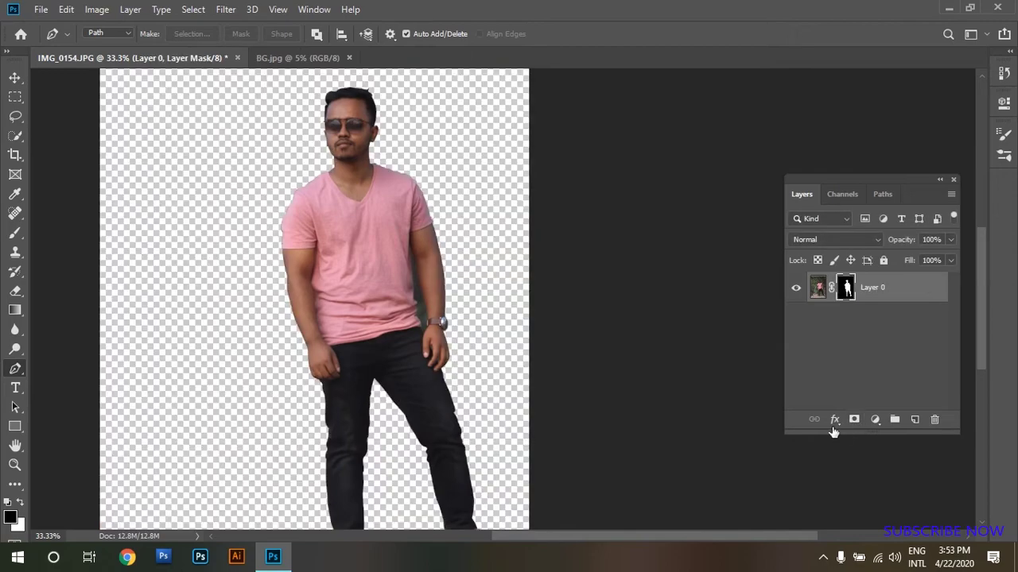
# - Zoom in on the wrist and trace a new path up the shirt edge to the gap's top
pyautogui.moveTo(434, 317)
pyautogui.mouseDown()
pyautogui.moveTo(432, 325)
pyautogui.moveTo(402, 305)
pyautogui.moveTo(413, 347)
pyautogui.moveTo(395, 411)
pyautogui.mouseUp()
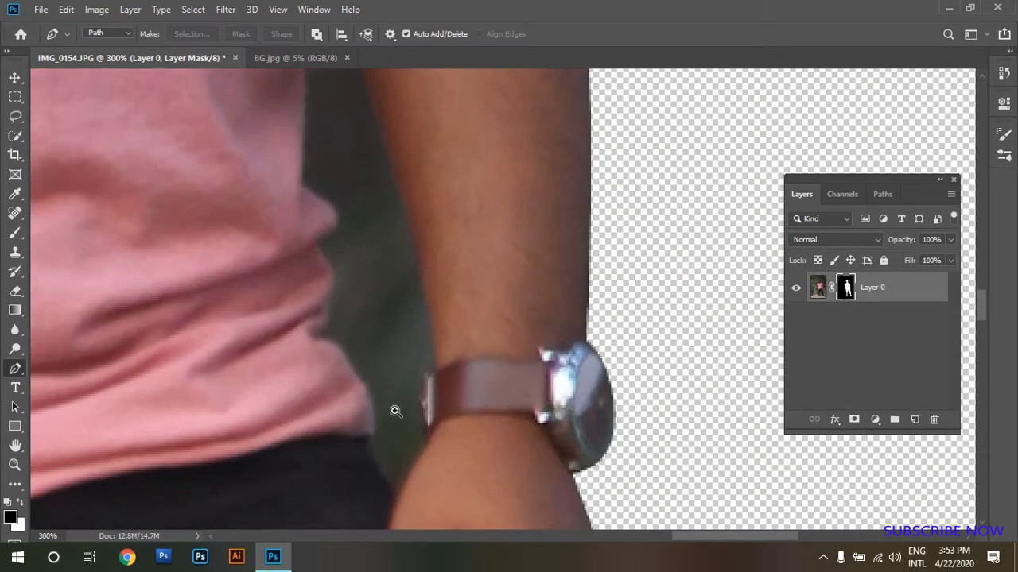
pyautogui.click(376, 477)
pyautogui.click(404, 496)
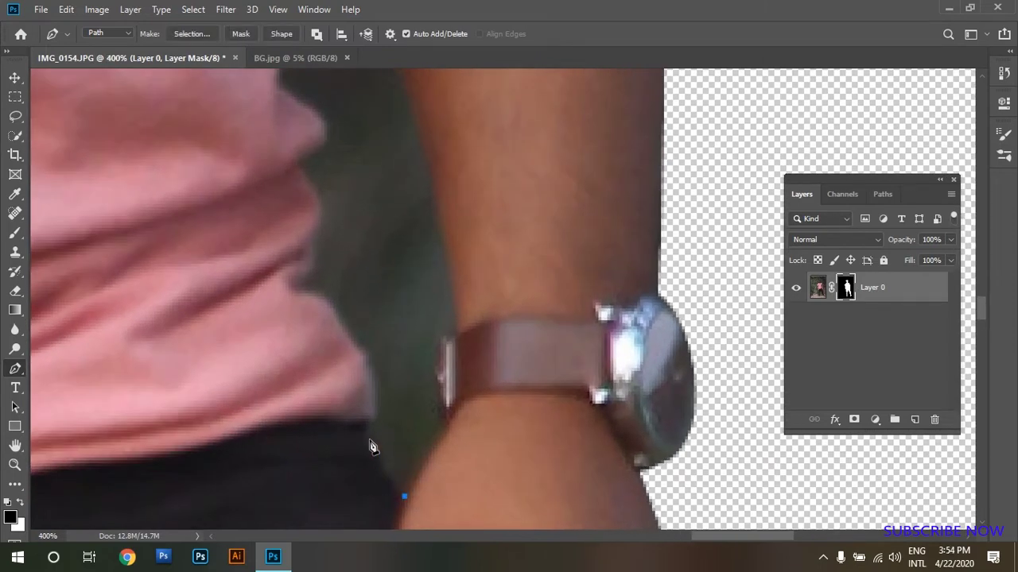
pyautogui.moveTo(367, 436); pyautogui.dragTo(375, 407)
pyautogui.click(295, 289)
pyautogui.moveTo(326, 211); pyautogui.dragTo(342, 332)
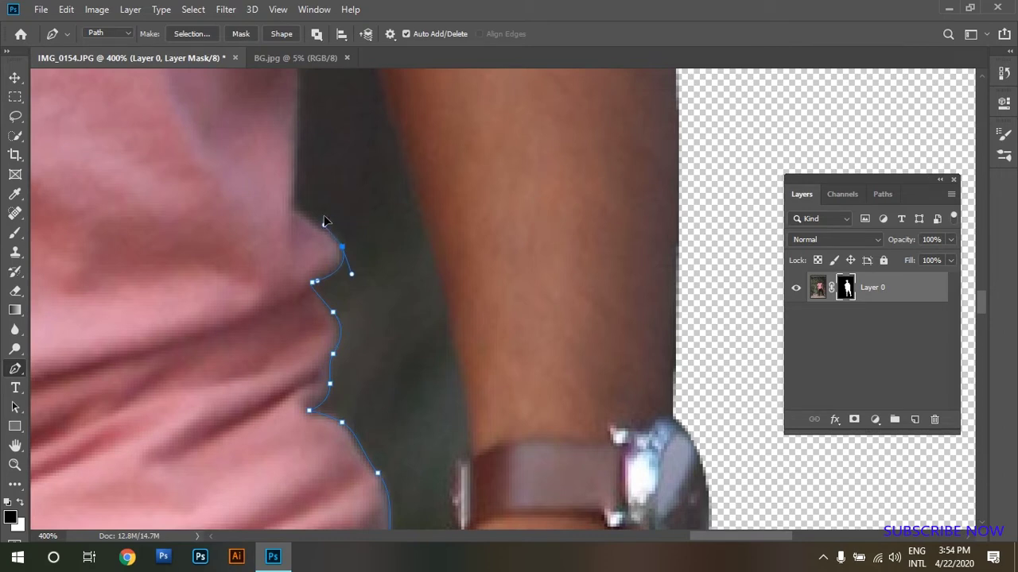
pyautogui.moveTo(323, 221)
pyautogui.mouseDown()
pyautogui.moveTo(371, 424)
pyautogui.moveTo(347, 504)
pyautogui.mouseUp()
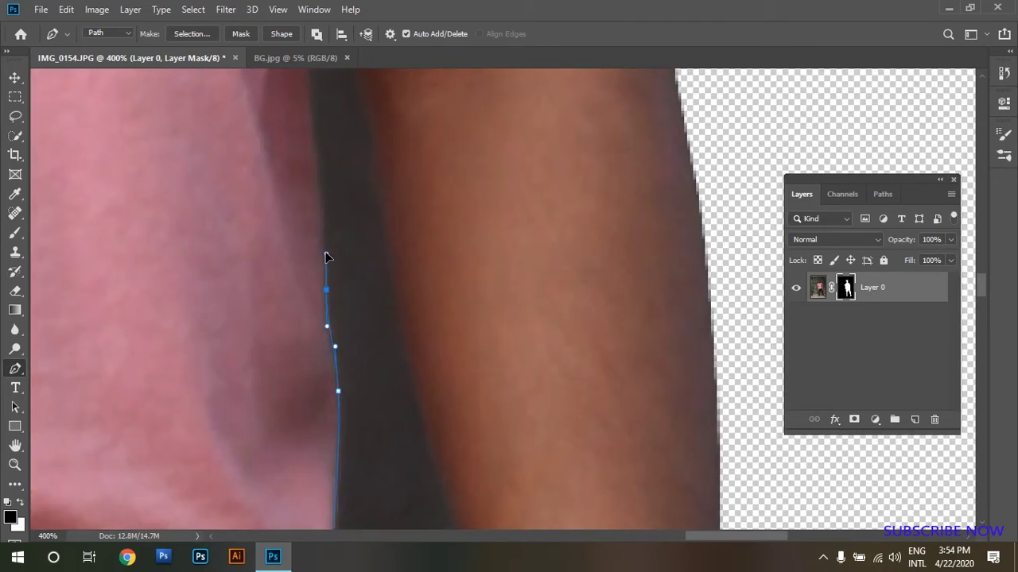
pyautogui.moveTo(329, 262); pyautogui.dragTo(305, 370)
pyautogui.moveTo(296, 301); pyautogui.dragTo(296, 256)
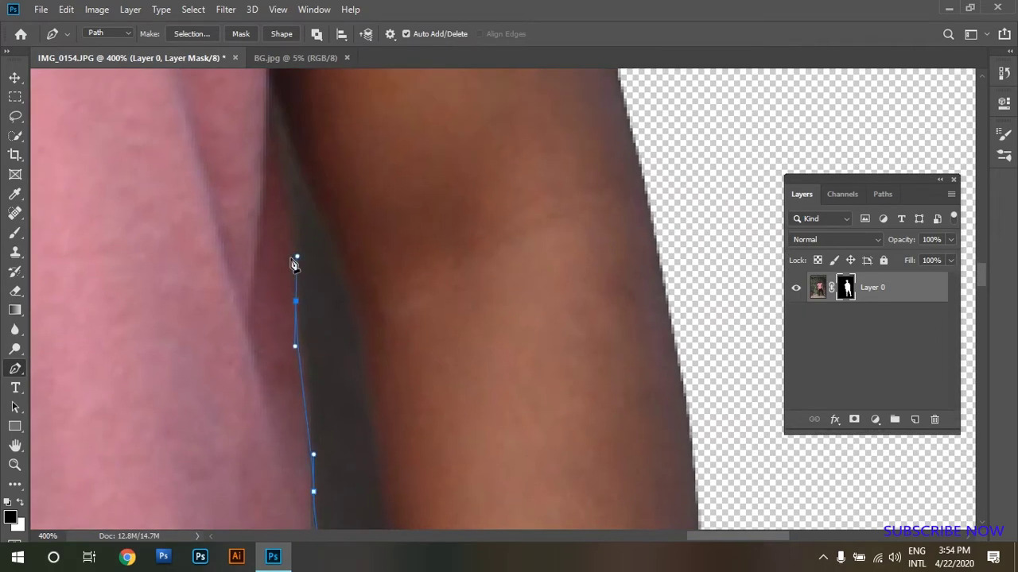
pyautogui.moveTo(283, 167); pyautogui.dragTo(279, 141)
pyautogui.click(272, 90)
# - Curve the path down the arm's edge to the watch strap and close it
pyautogui.moveTo(326, 230); pyautogui.dragTo(336, 271)
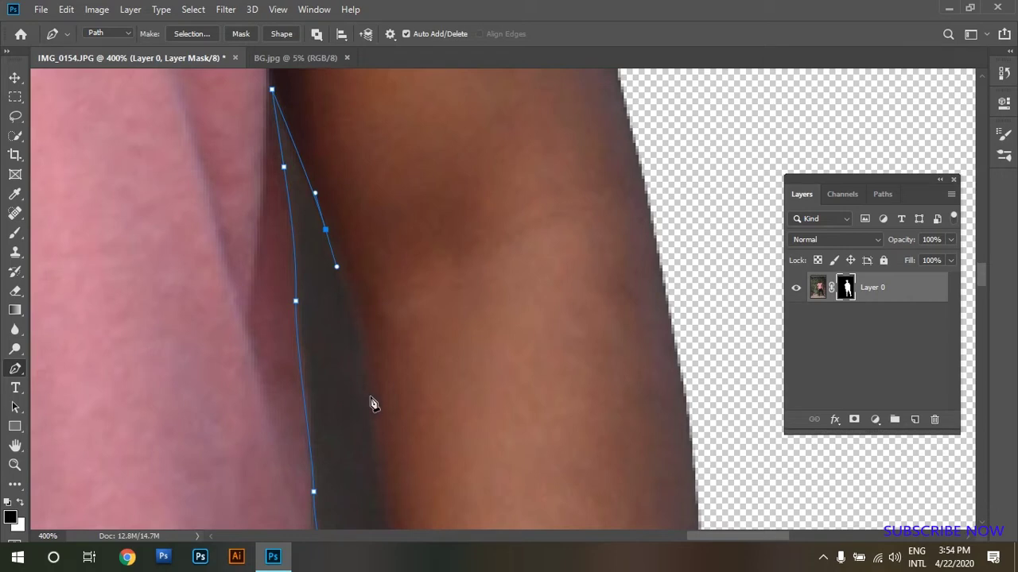
pyautogui.moveTo(371, 395); pyautogui.dragTo(370, 437)
pyautogui.scroll(-5, 377, 318)
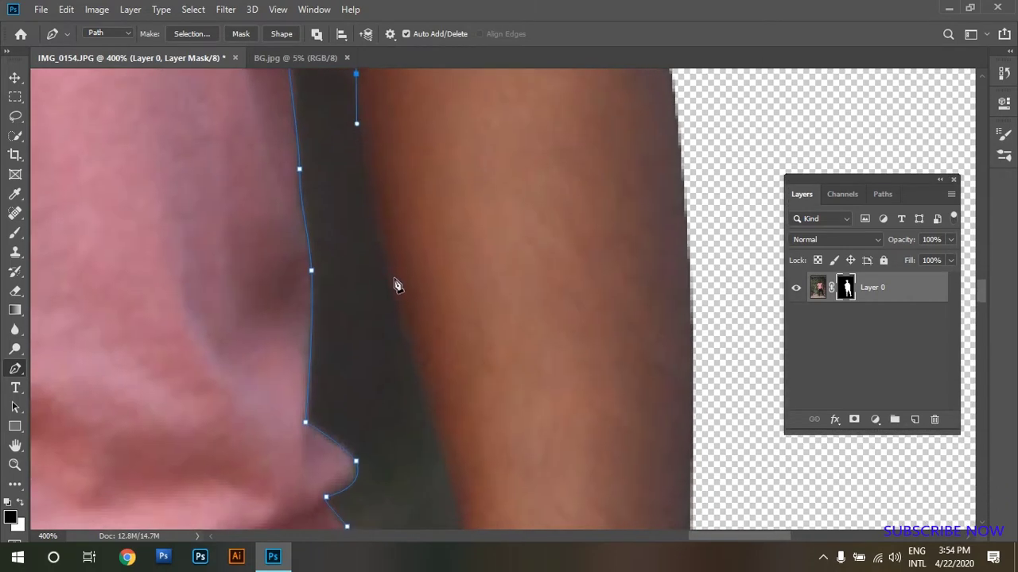
pyautogui.moveTo(395, 286); pyautogui.dragTo(419, 378)
pyautogui.scroll(-4, 412, 385)
pyautogui.moveTo(443, 309); pyautogui.dragTo(453, 347)
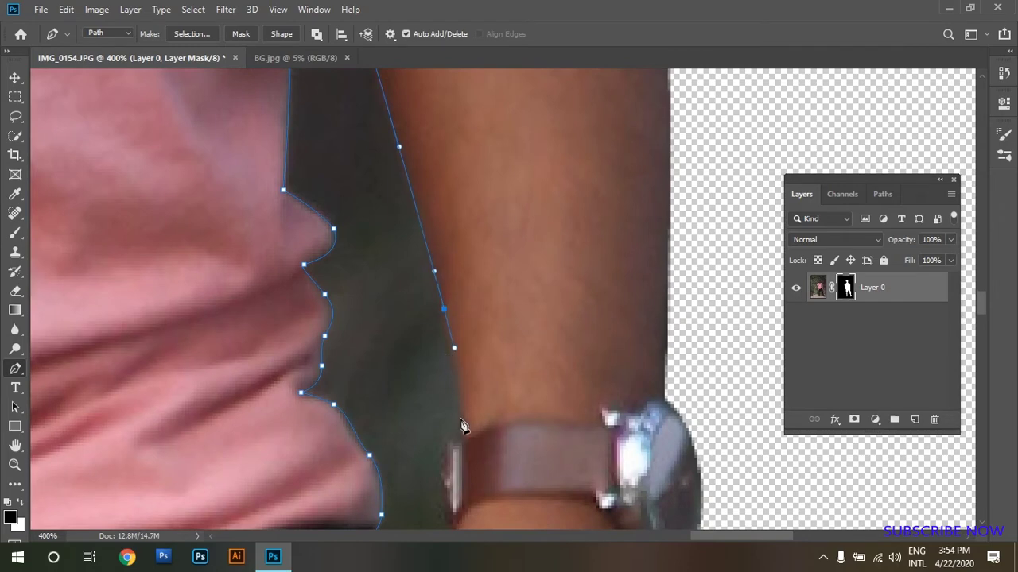
pyautogui.click(467, 445)
pyautogui.moveTo(467, 445); pyautogui.dragTo(489, 288)
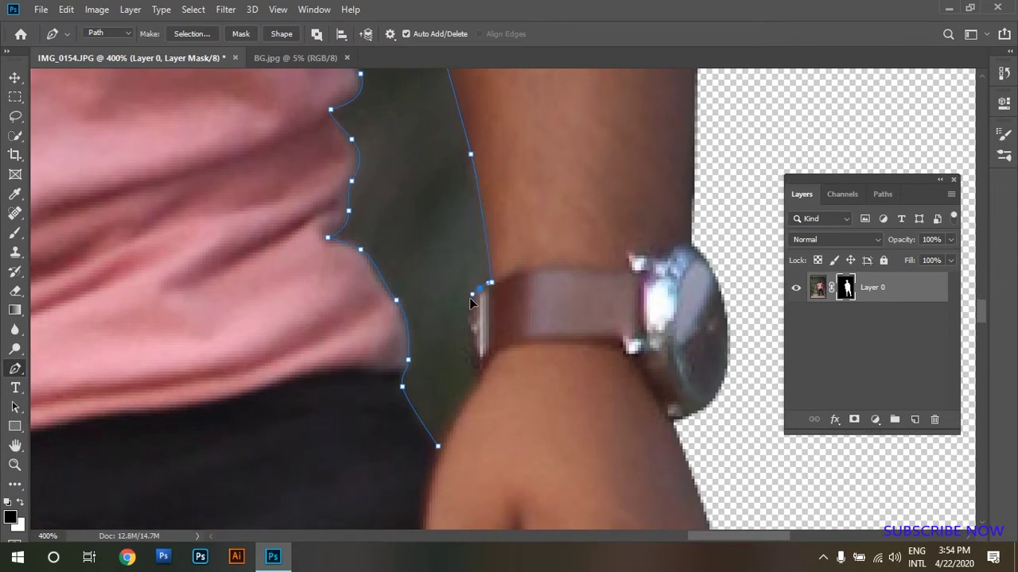
pyautogui.moveTo(480, 380); pyautogui.dragTo(497, 274)
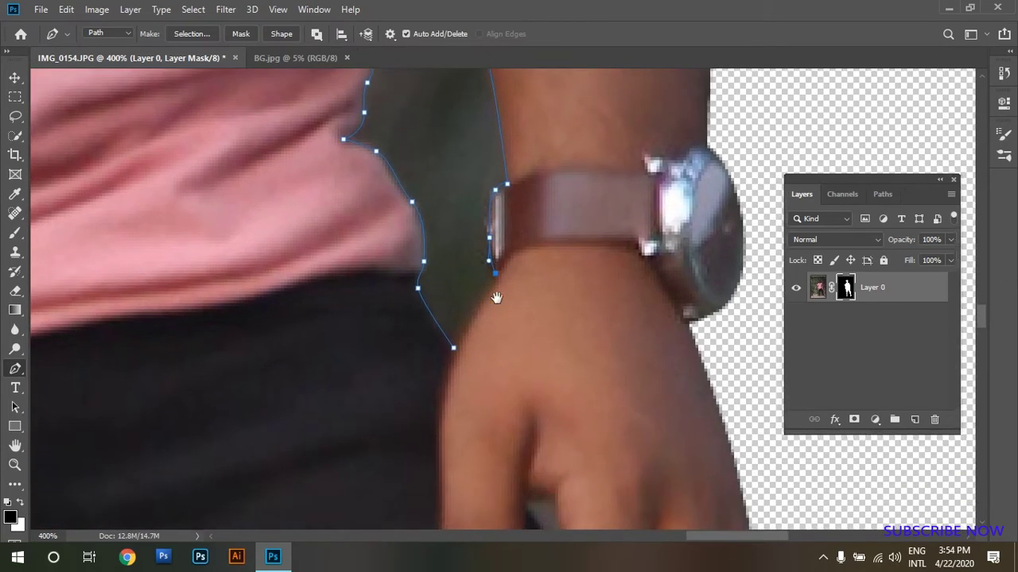
pyautogui.click(456, 343)
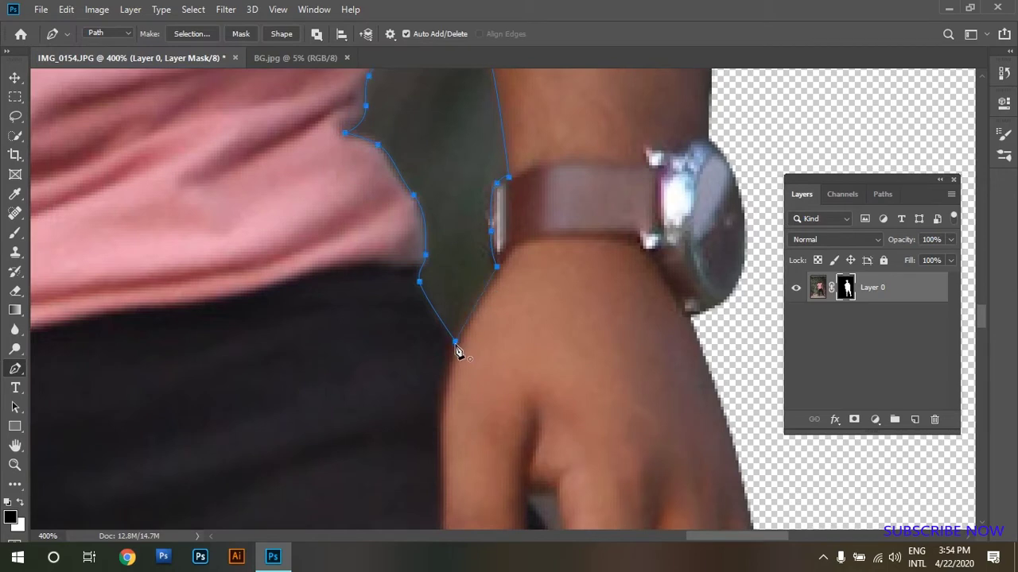
# - Convert the closed gap path into a selection with Make Selection
pyautogui.rightClick(477, 199)
pyautogui.click(508, 257)
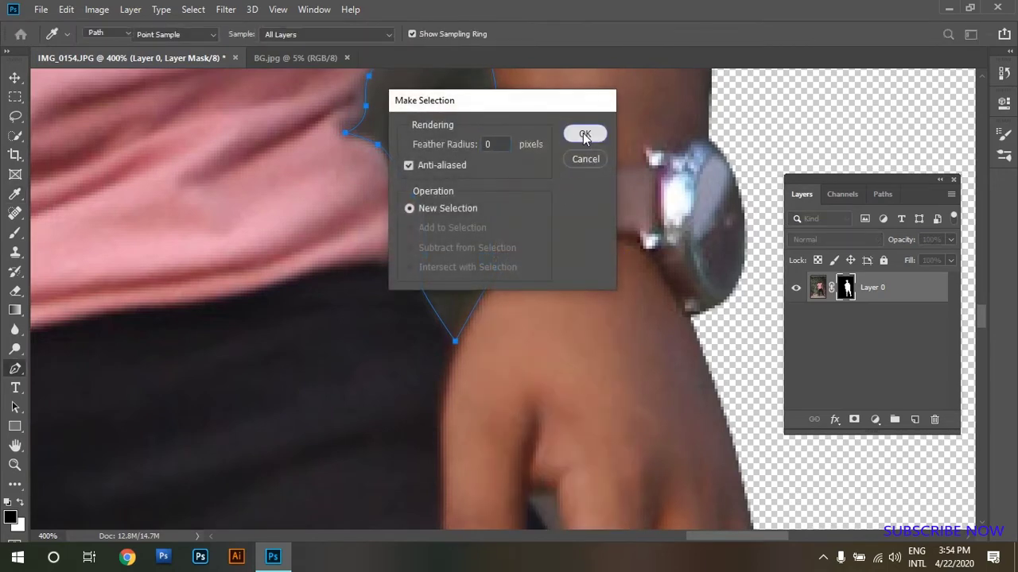
pyautogui.click(583, 133)
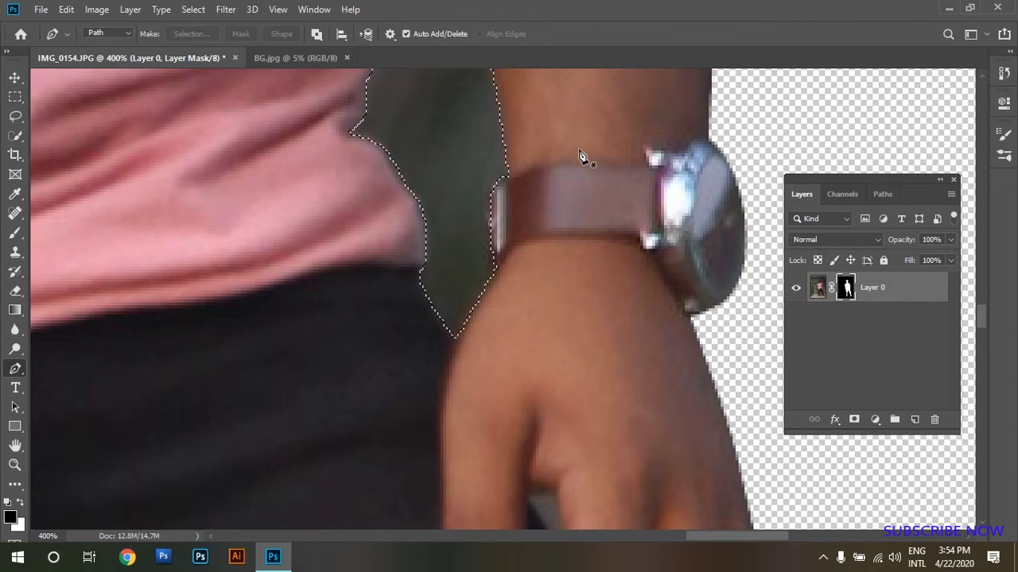
# - Choose the Soft Round brush from General Brushes and raise opacity to 100%
pyautogui.hotkey('ctrl', '-')
pyautogui.hotkey('ctrl', '-')
pyautogui.hotkey('ctrl', '-')
pyautogui.hotkey('ctrl', '-')
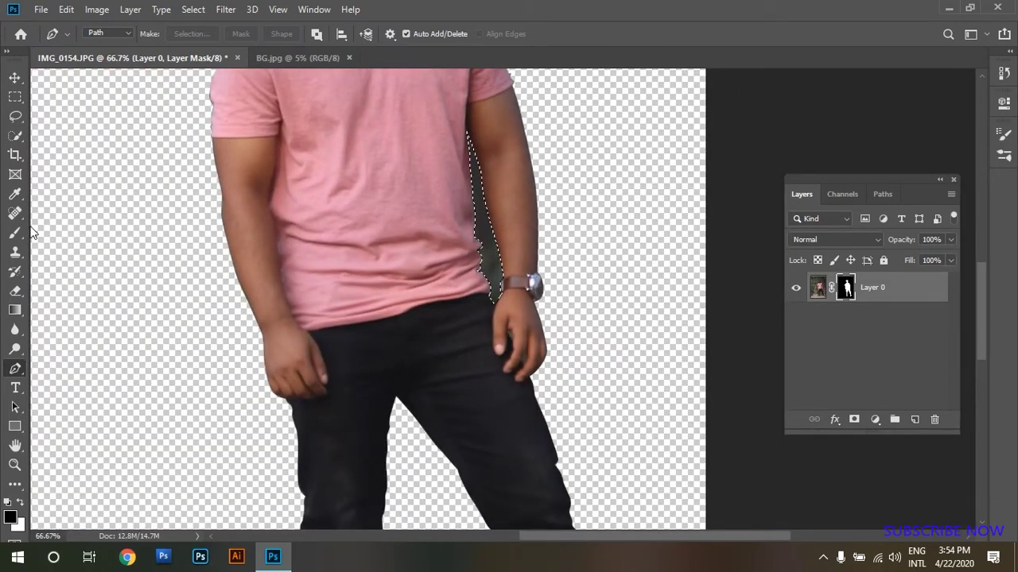
pyautogui.press('b')
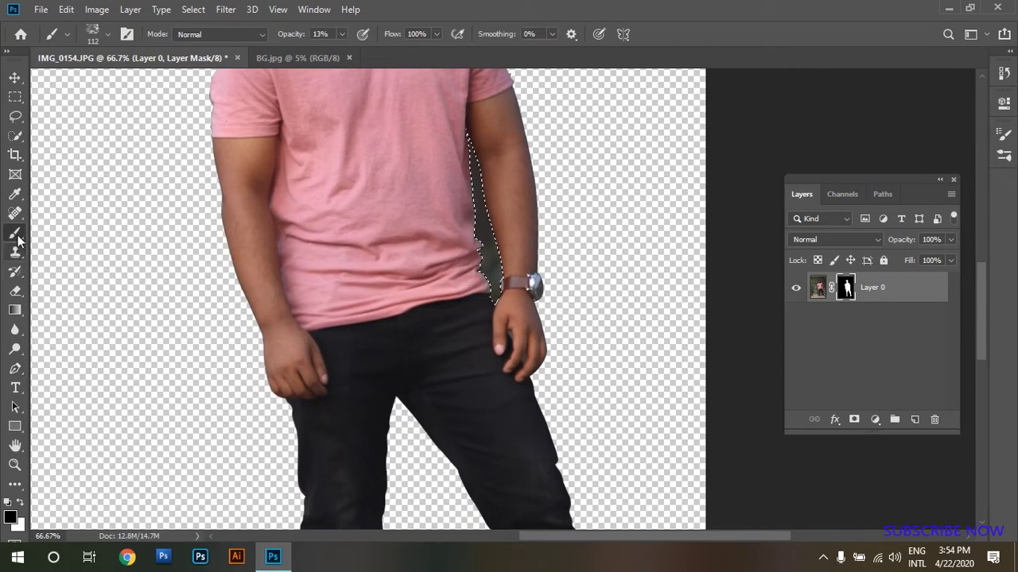
pyautogui.click(106, 35)
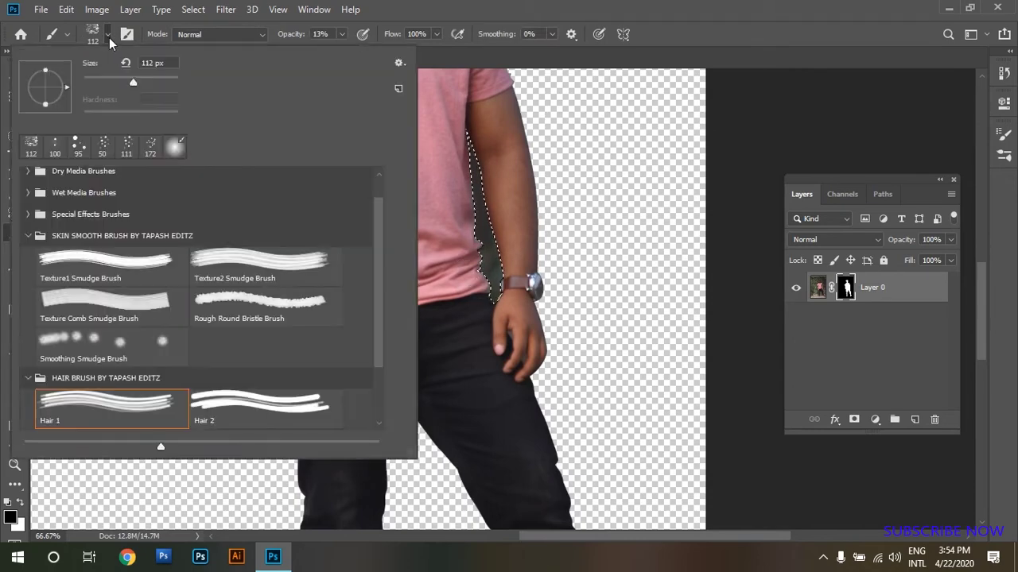
pyautogui.click(28, 236)
pyautogui.click(29, 178)
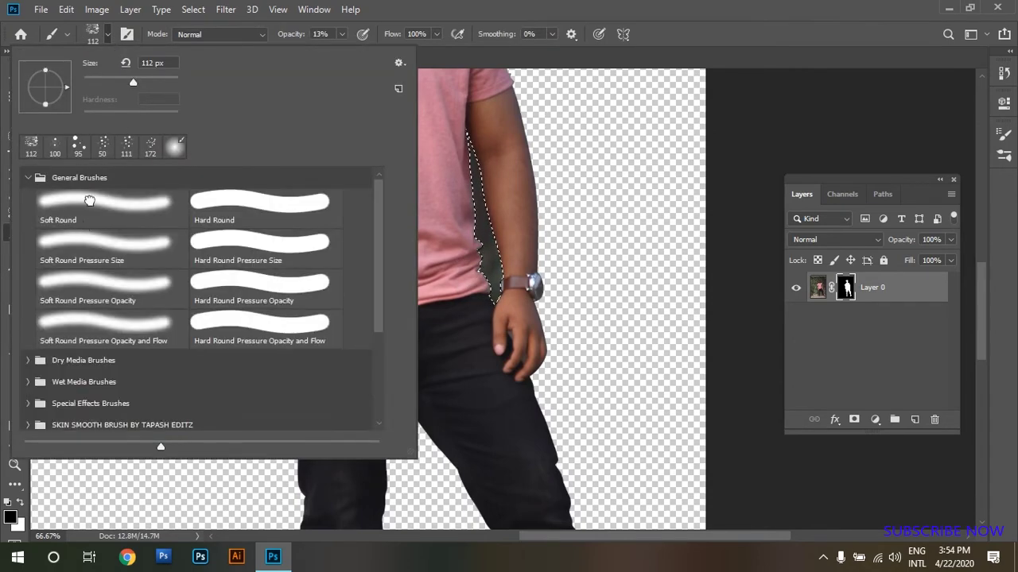
pyautogui.click(45, 197)
pyautogui.click(486, 239)
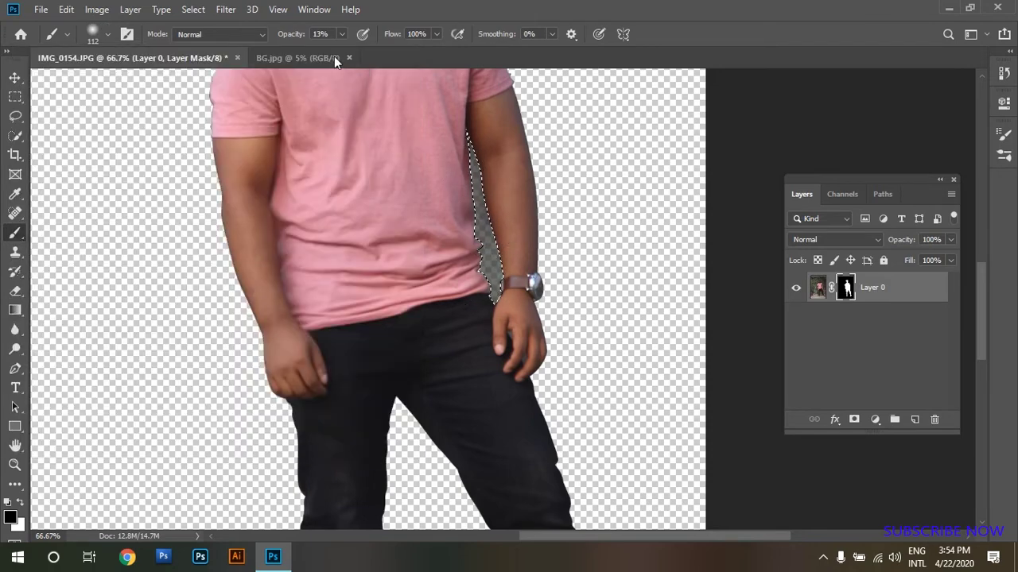
pyautogui.moveTo(341, 35); pyautogui.dragTo(351, 51)
# - Paint black over the selected gap on the layer mask, then zoom in on the hand
pyautogui.moveTo(475, 143); pyautogui.dragTo(489, 290)
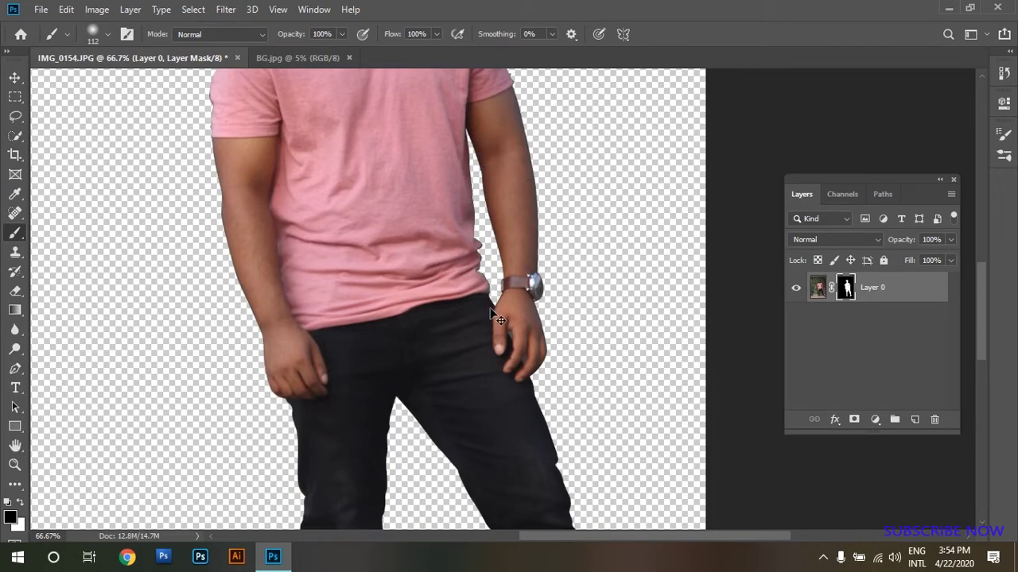
pyautogui.scroll(-1, 493, 316)
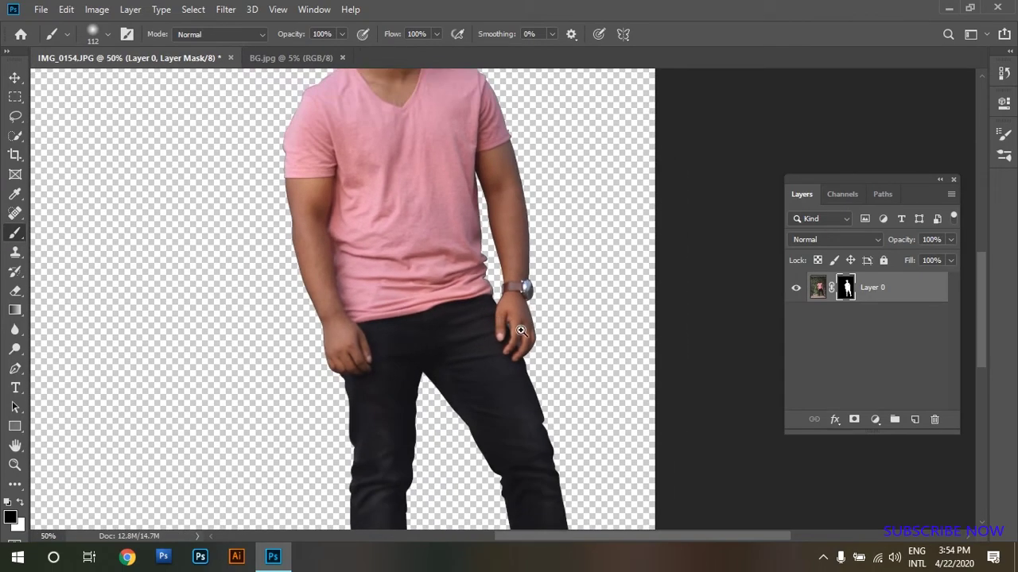
pyautogui.moveTo(521, 330); pyautogui.dragTo(654, 390)
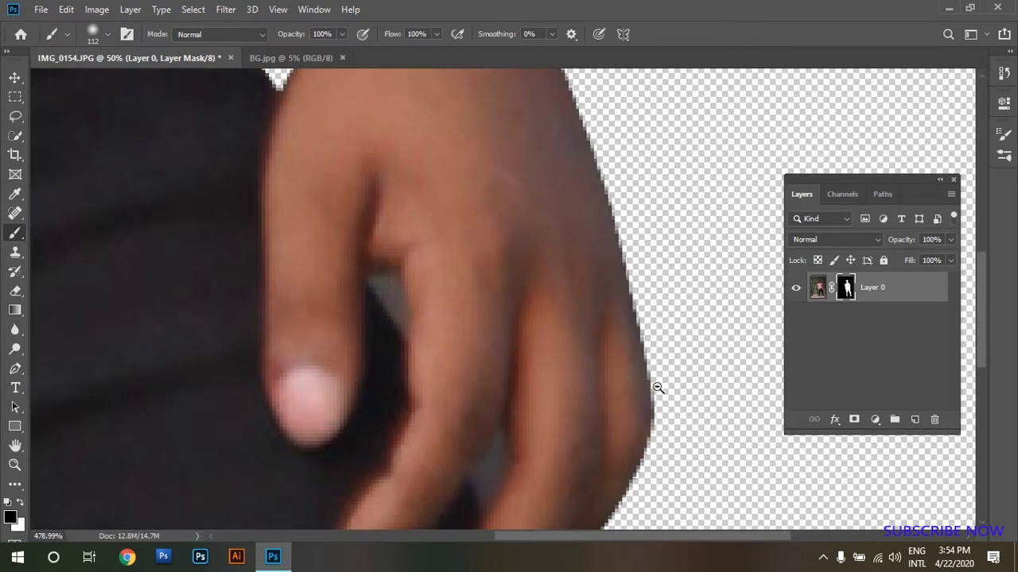
# - Trace Pen paths around the small background gaps between the man's fingers
pyautogui.click(15, 369)
pyautogui.click(404, 334)
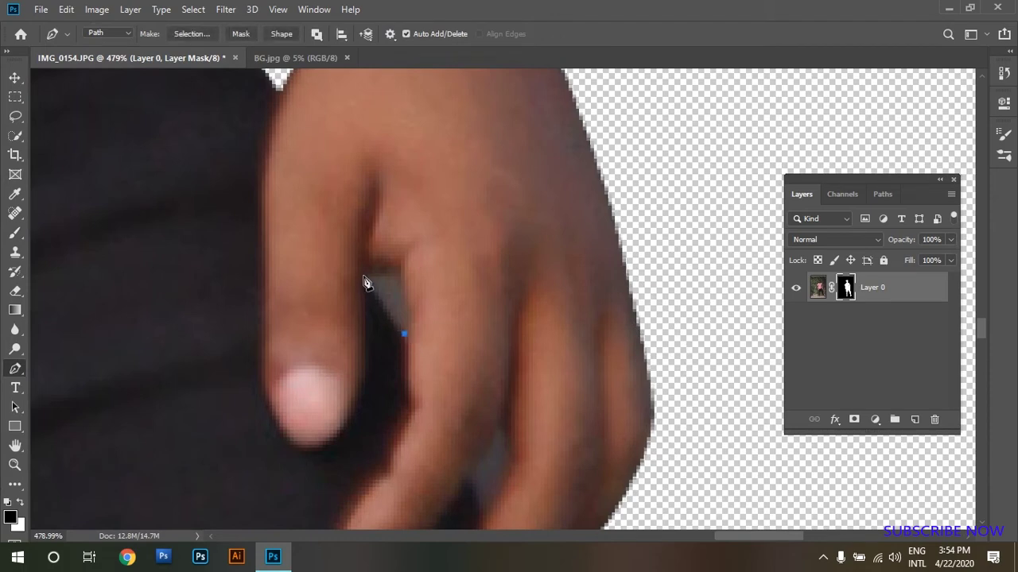
pyautogui.click(364, 274)
pyautogui.click(397, 270)
pyautogui.moveTo(538, 357); pyautogui.dragTo(448, 206)
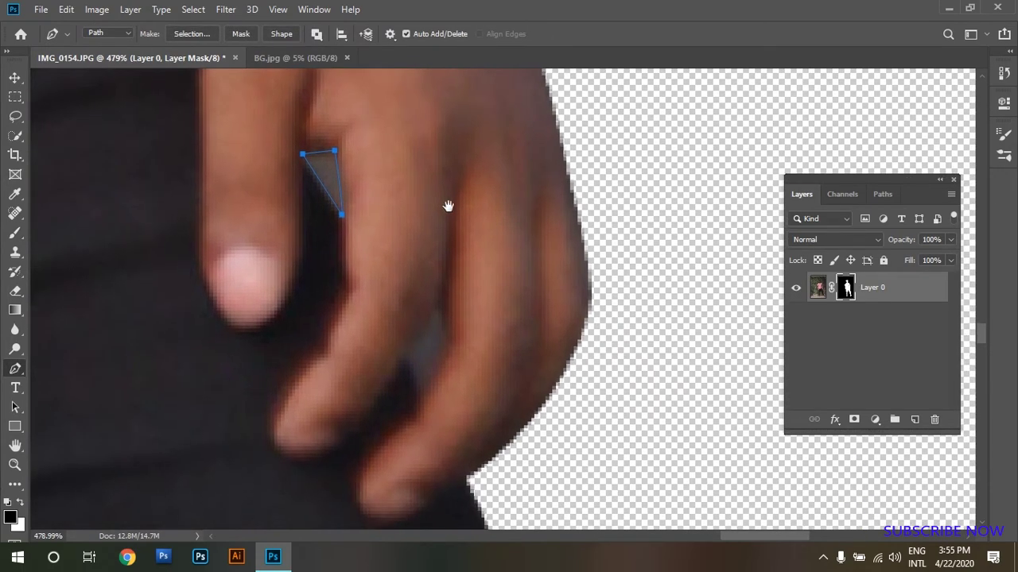
pyautogui.click(423, 393)
pyautogui.click(410, 358)
pyautogui.click(427, 322)
pyautogui.click(437, 300)
pyautogui.click(438, 293)
pyautogui.moveTo(403, 420); pyautogui.dragTo(384, 431)
# - Convert the finger-gap path to a selection and paint it black on the layer mask
pyautogui.rightClick(519, 213)
pyautogui.click(542, 273)
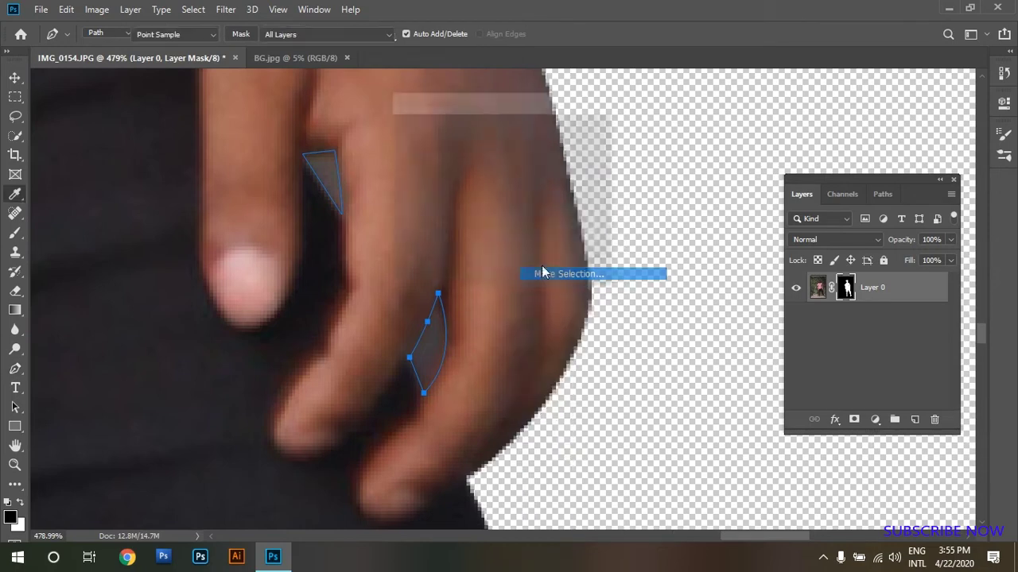
pyautogui.press('Return')
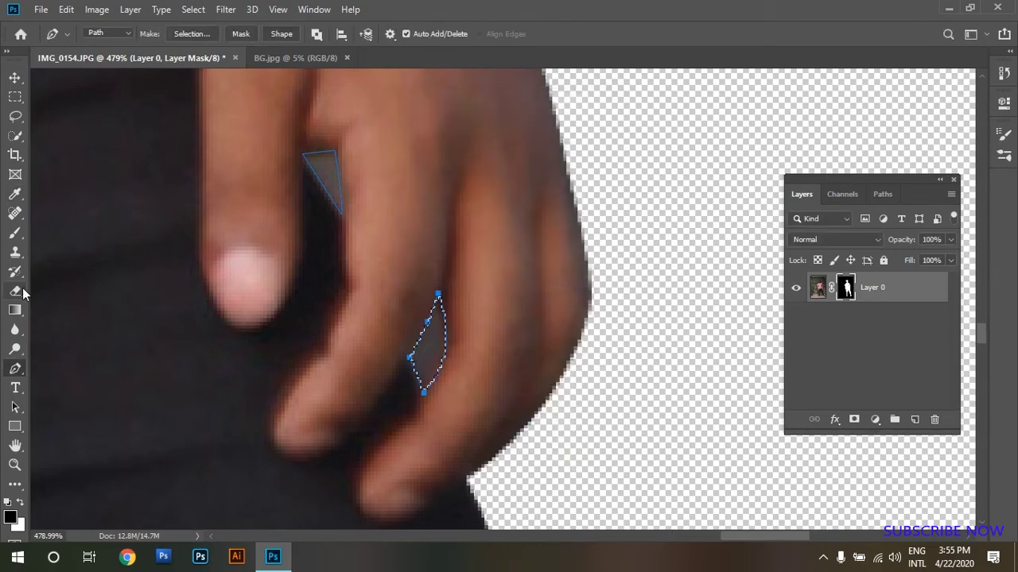
pyautogui.click(15, 233)
pyautogui.click(371, 318)
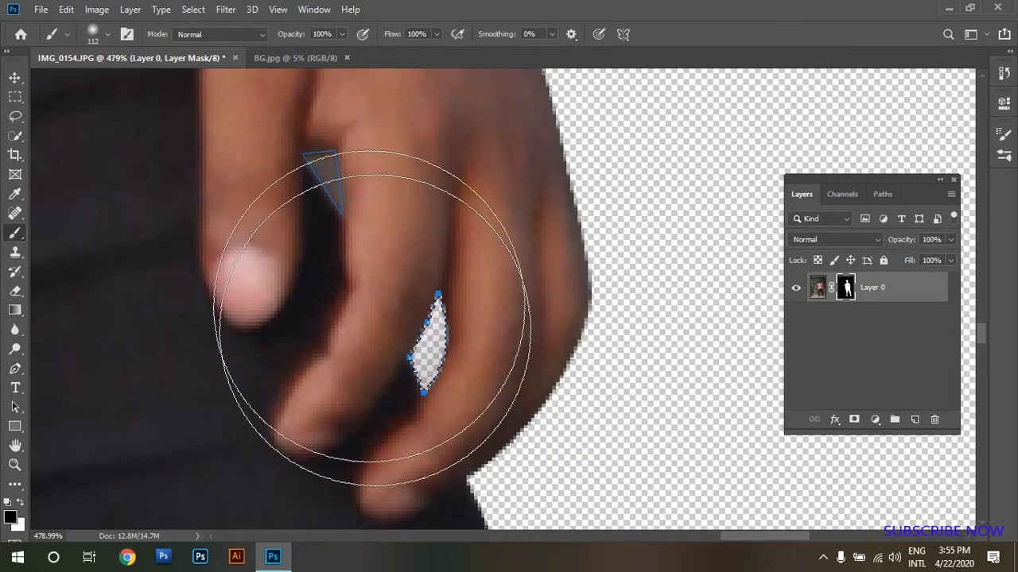
pyautogui.moveTo(371, 318); pyautogui.dragTo(352, 340)
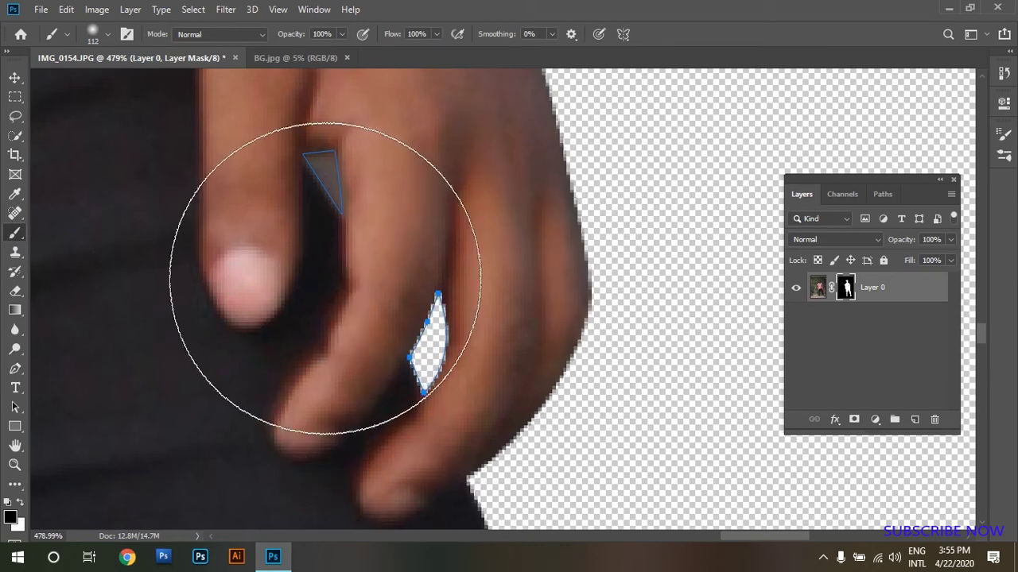
# - Turn the triangle-shaped finger-gap path into a selection and mask that gap out
pyautogui.click(23, 369)
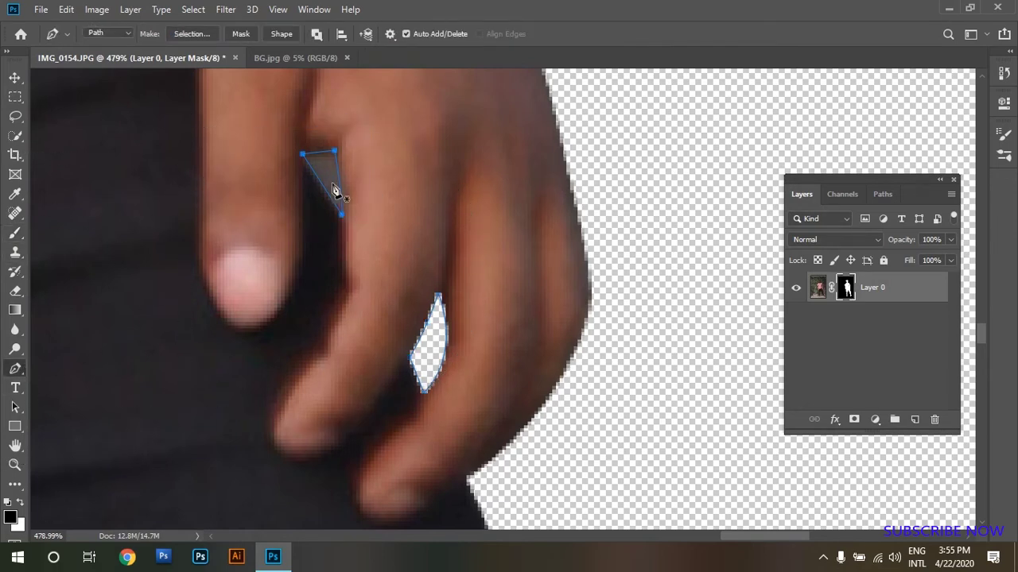
pyautogui.rightClick(334, 178)
pyautogui.click(413, 240)
pyautogui.click(574, 138)
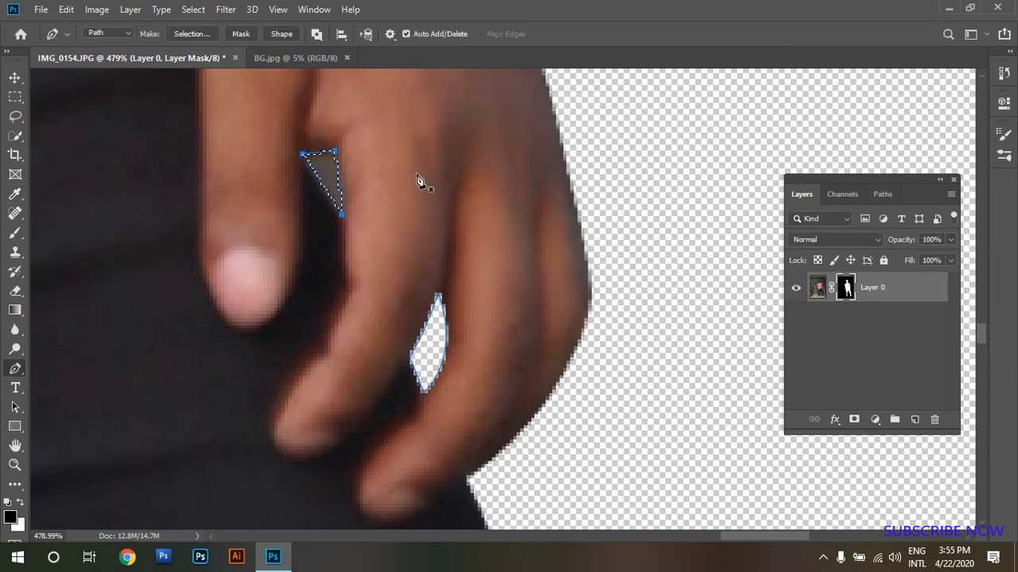
pyautogui.click(15, 233)
pyautogui.click(321, 243)
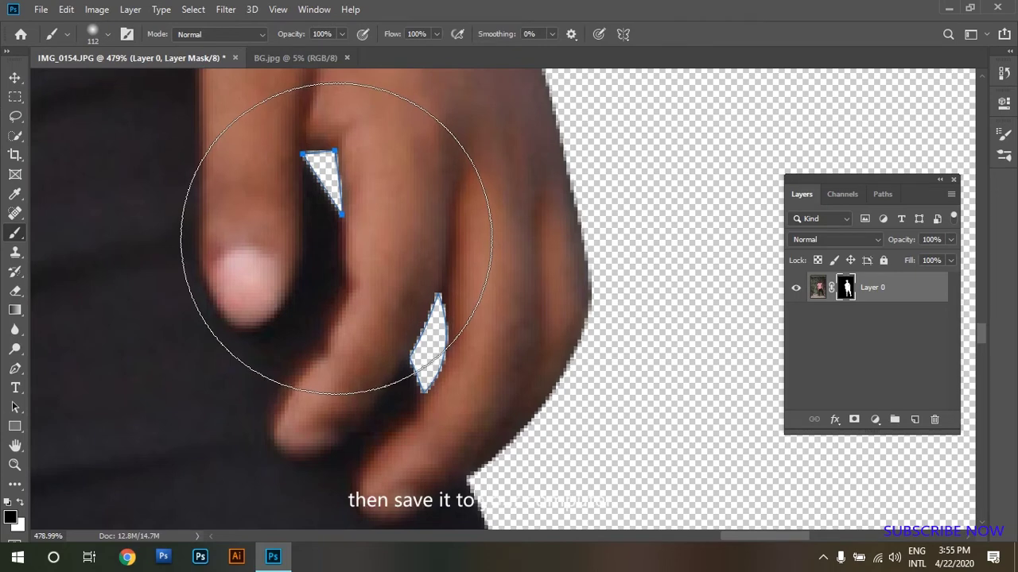
# - Delete the leftover path and zoom out to check the cut-out
pyautogui.click(15, 368)
pyautogui.rightClick(482, 176)
pyautogui.click(513, 199)
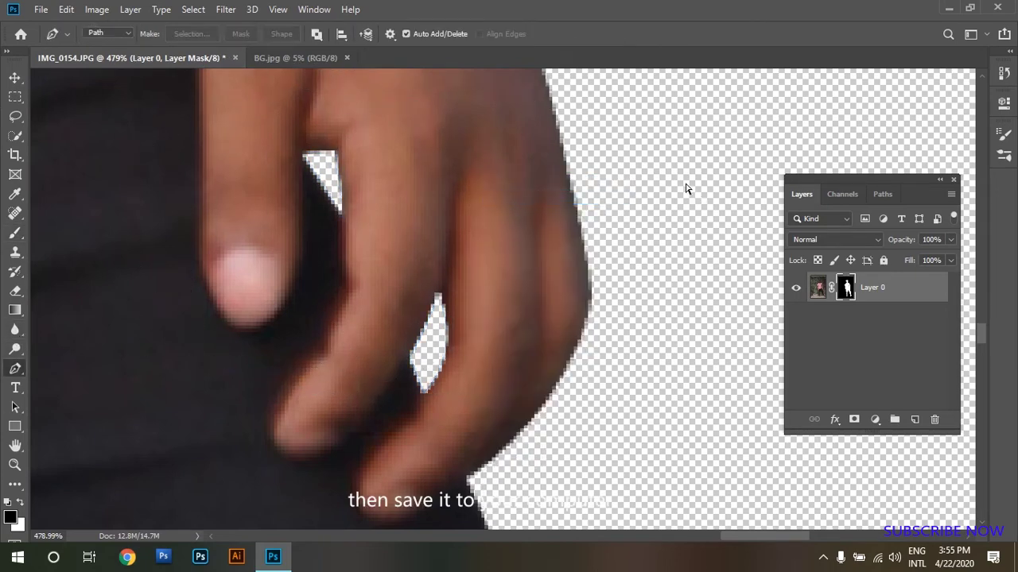
pyautogui.scroll(-2, 687, 188)
pyautogui.scroll(-2, 687, 188)
pyautogui.scroll(-3, 686, 189)
# - Save the masked cut-out as a Photoshop file named original.psd on the Desktop
pyautogui.scroll(-1, 687, 188)
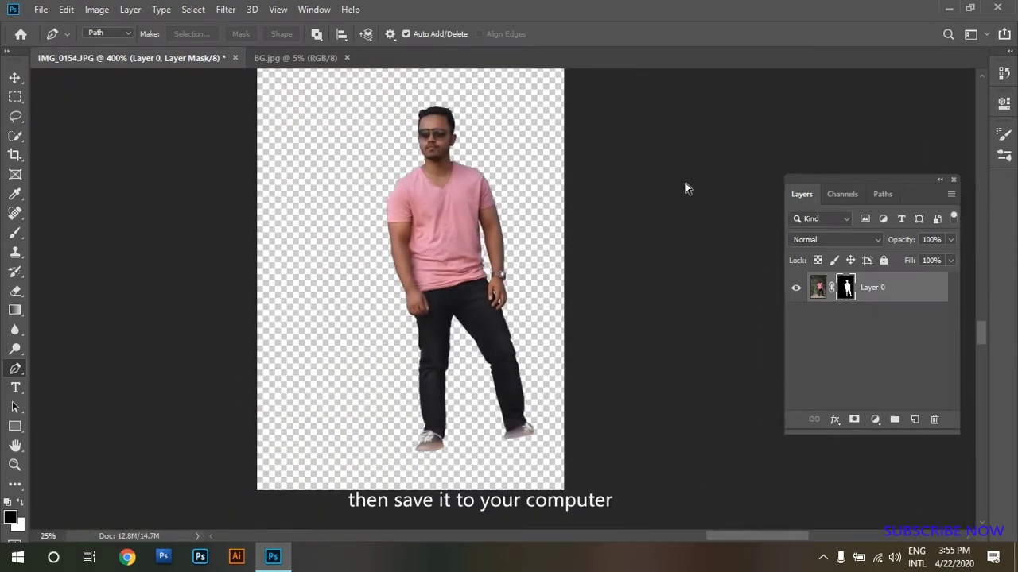
pyautogui.scroll(-1, 686, 188)
pyautogui.click(41, 9)
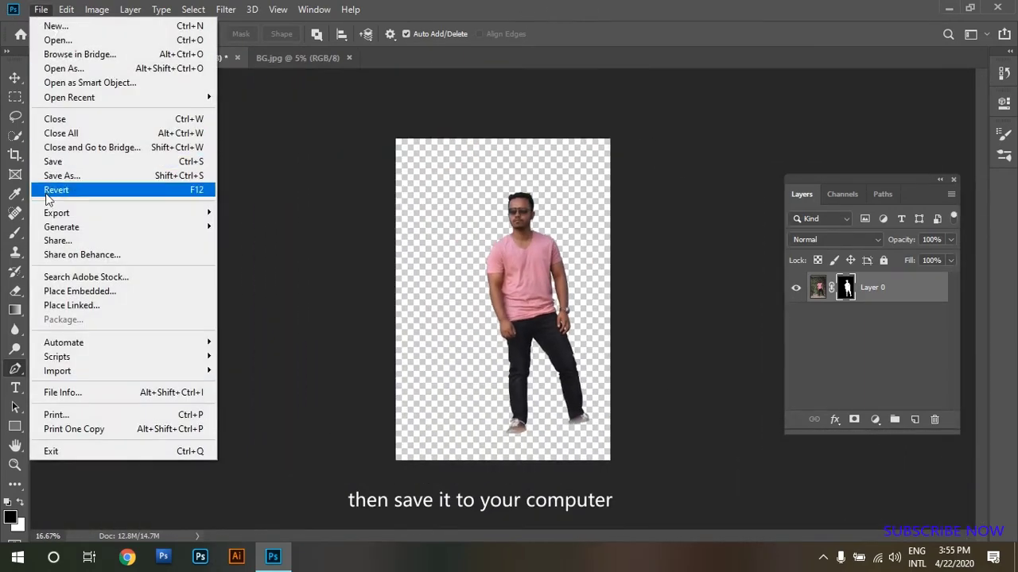
pyautogui.click(63, 162)
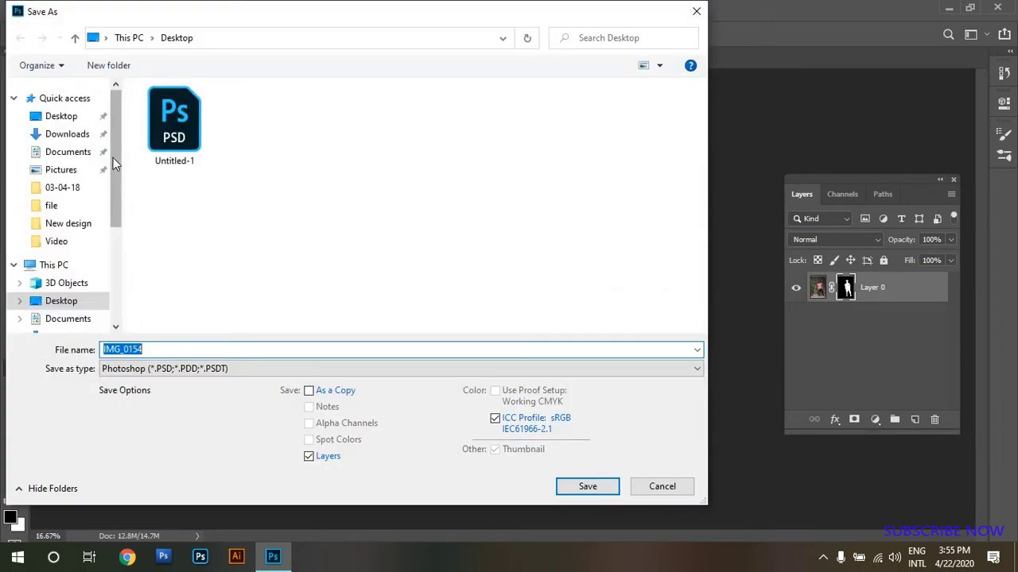
pyautogui.doubleClick(161, 348)
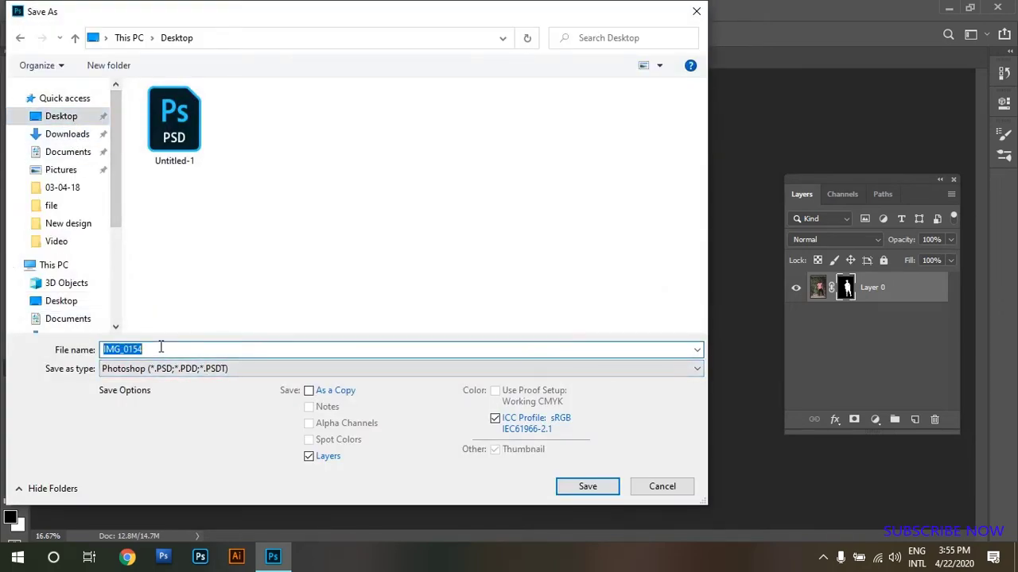
pyautogui.write('original')
pyautogui.press('Return')
pyautogui.press('Return')
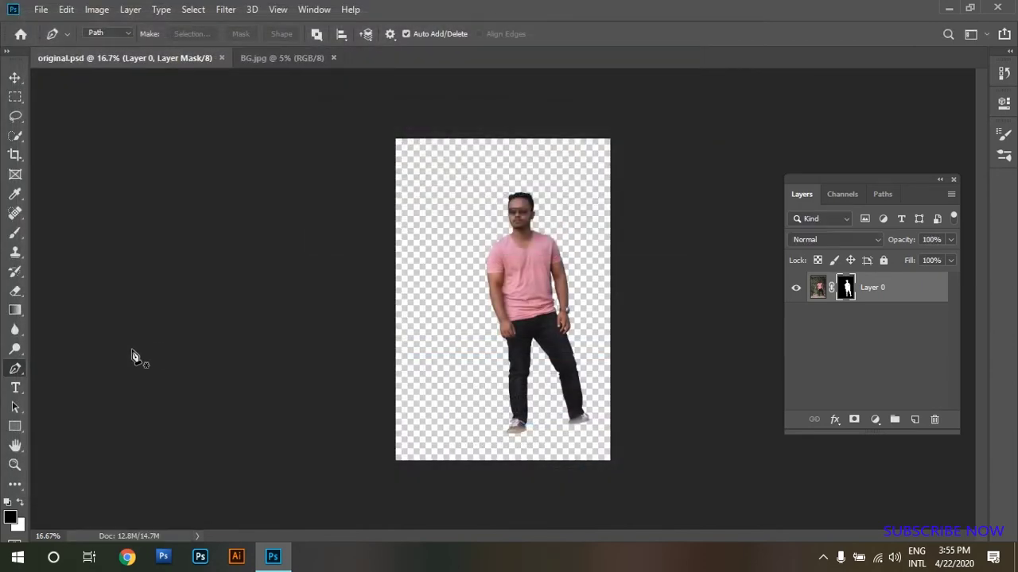
pyautogui.click(263, 62)
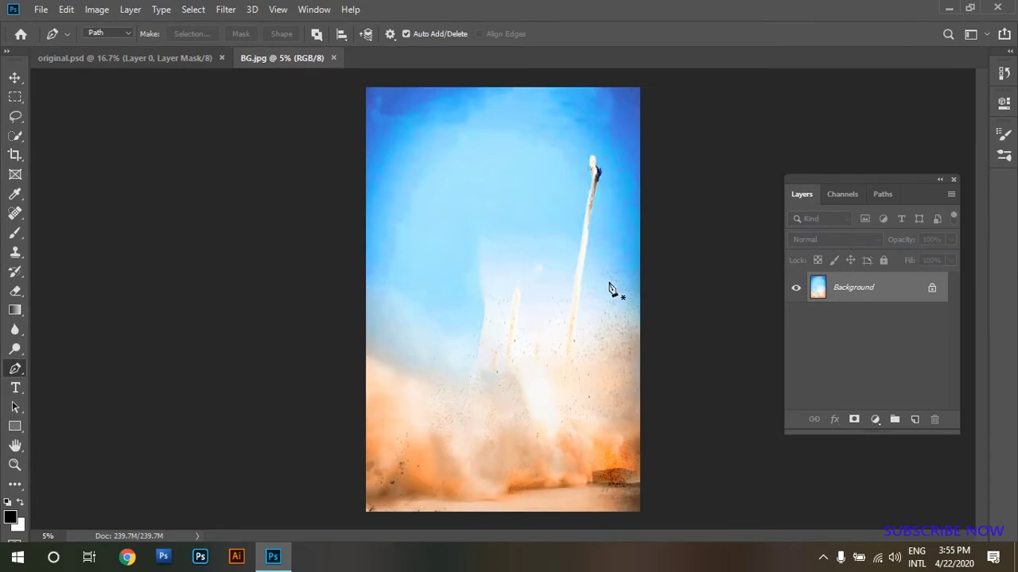
pyautogui.click(141, 61)
pyautogui.click(283, 59)
pyautogui.click(96, 8)
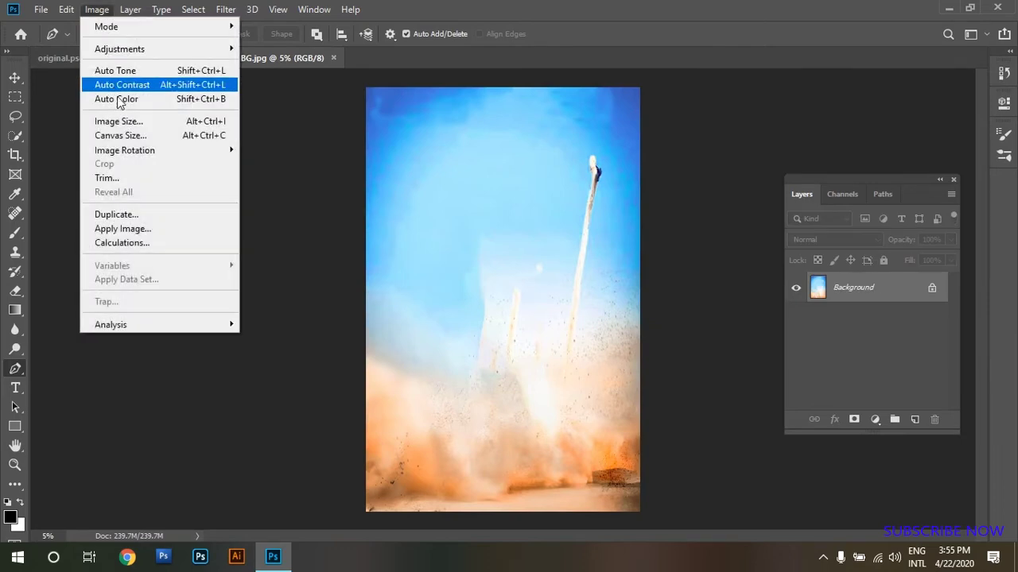
pyautogui.click(128, 122)
pyautogui.doubleClick(589, 213)
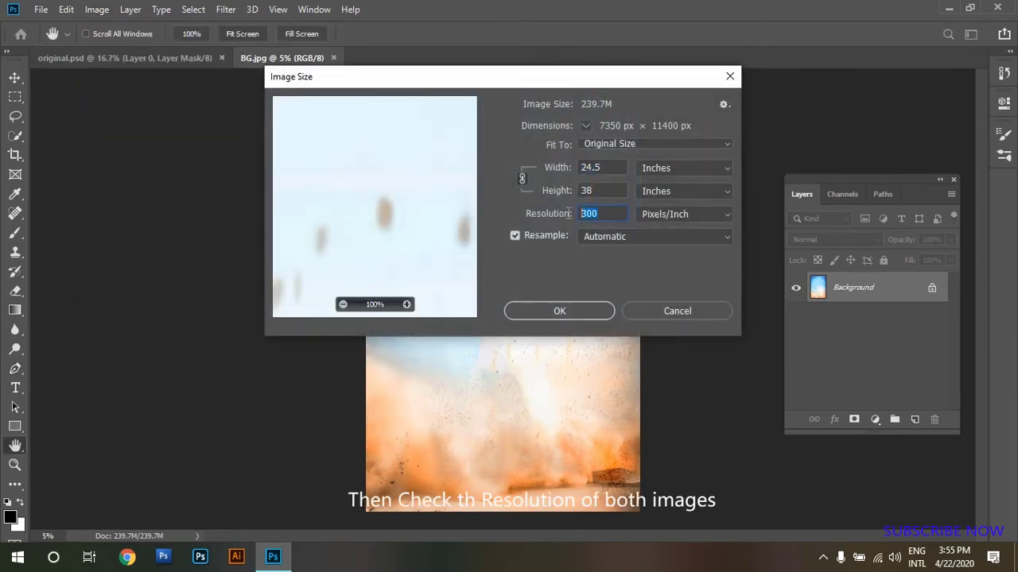
pyautogui.click(554, 311)
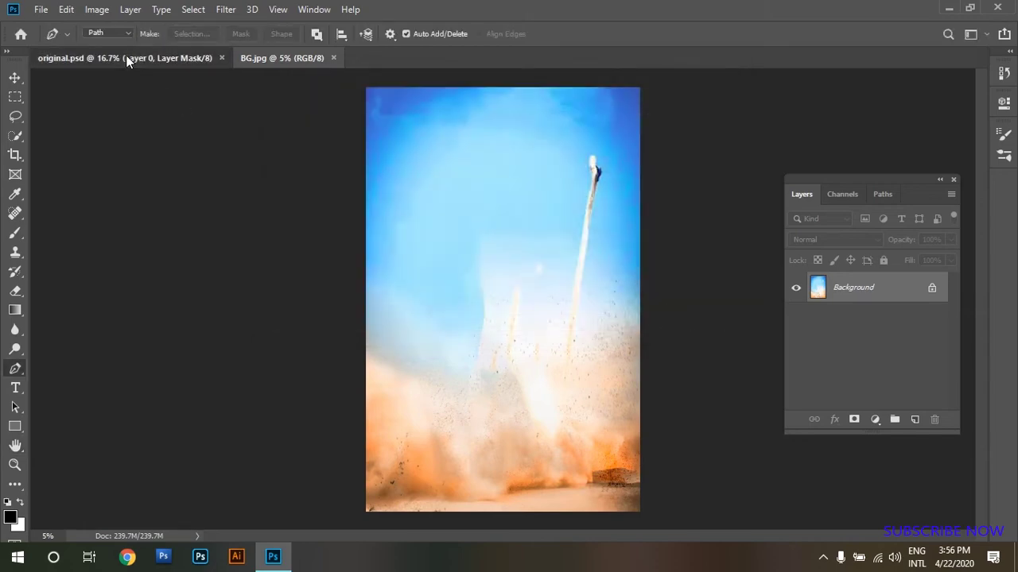
pyautogui.click(125, 58)
pyautogui.click(97, 10)
pyautogui.click(159, 119)
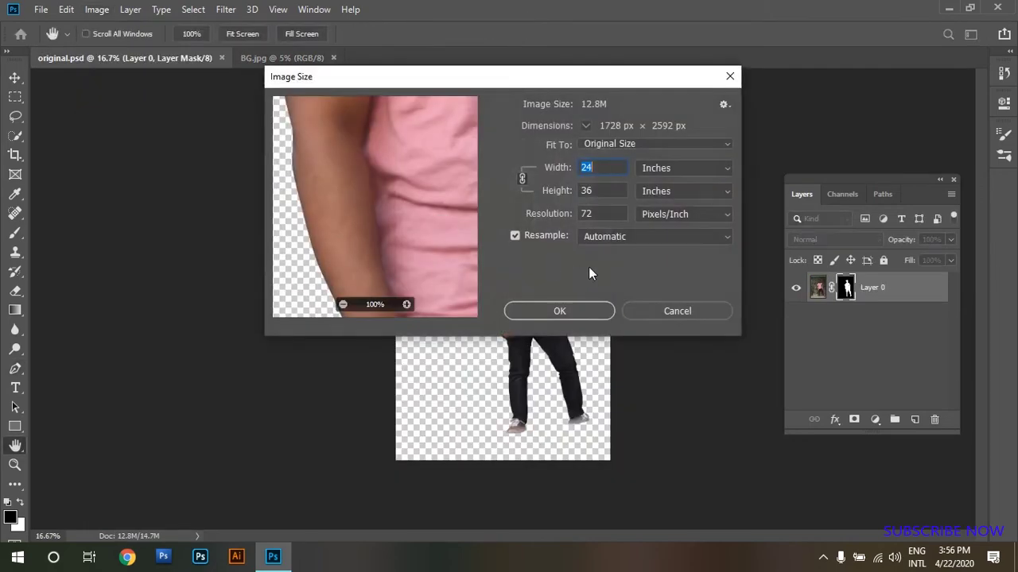
pyautogui.doubleClick(603, 213)
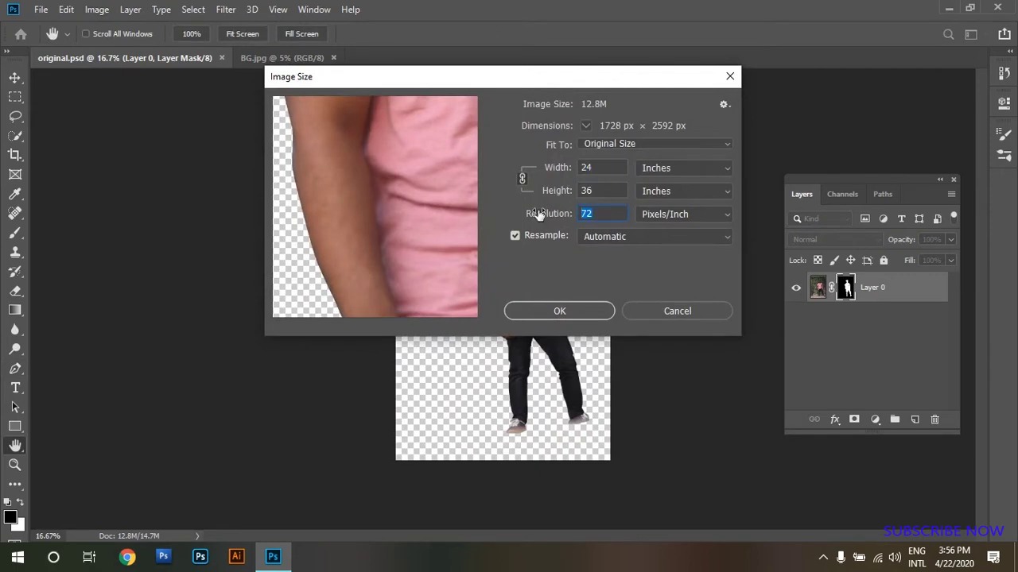
pyautogui.write('300')
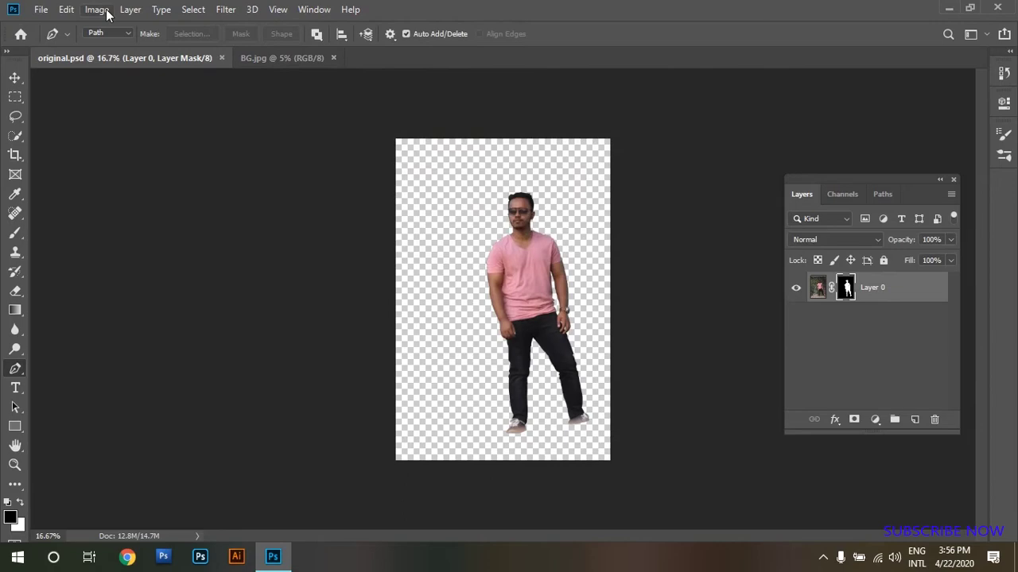
# - Set the cut-out's Image Size resolution to 300 pixels/inch, giving 7200 × 10800 px
pyautogui.click(106, 12)
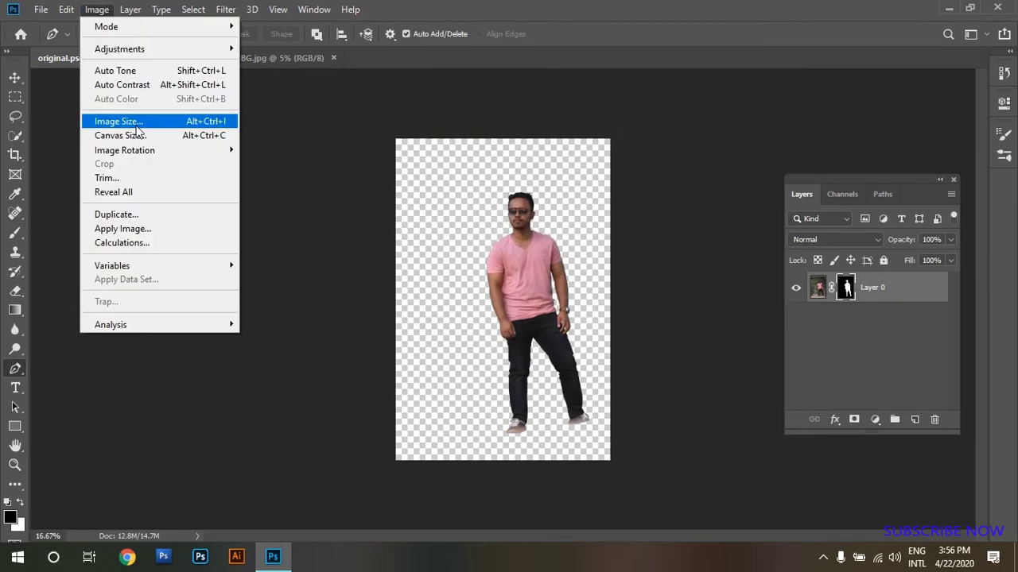
pyautogui.click(118, 175)
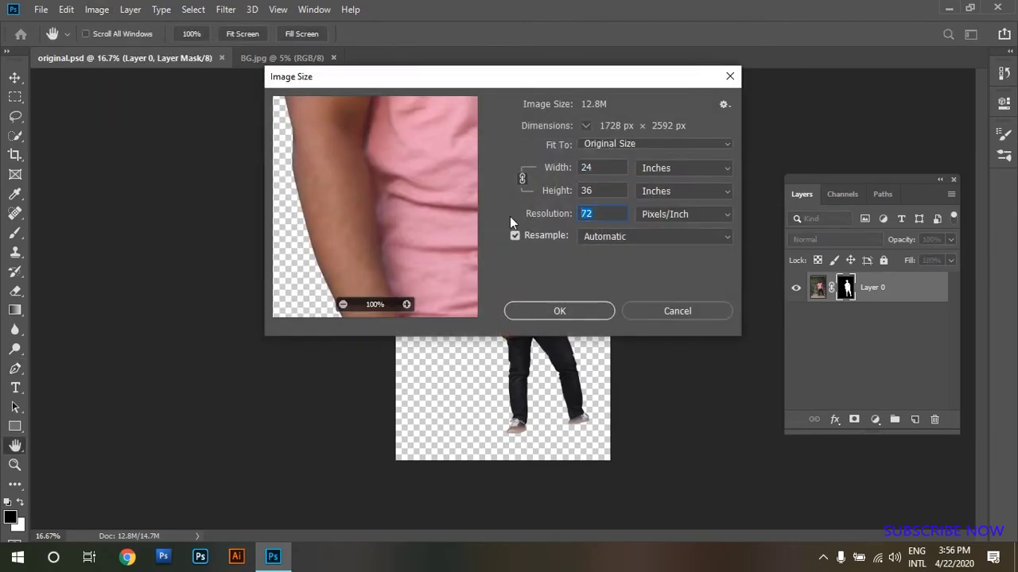
pyautogui.write('300')
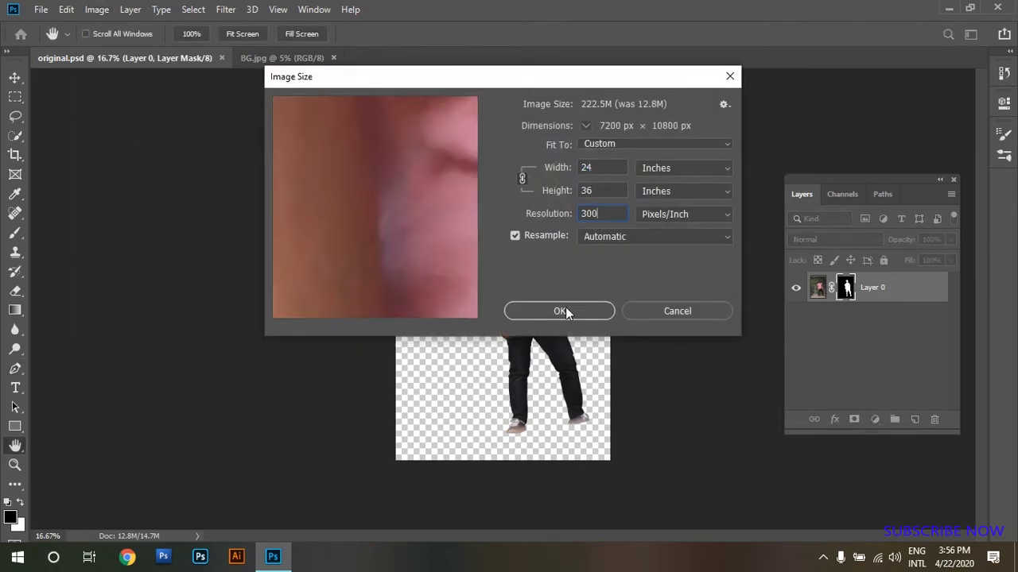
pyautogui.click(565, 310)
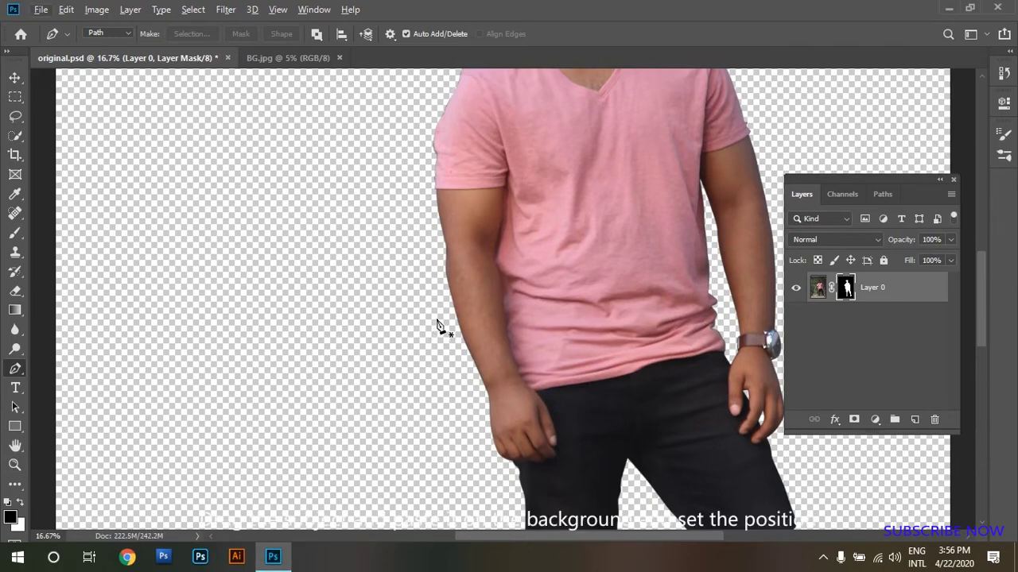
# - Move the man's layer into BG.jpg and position him standing on the orange dust
pyautogui.hotkey('ctrl', '0')
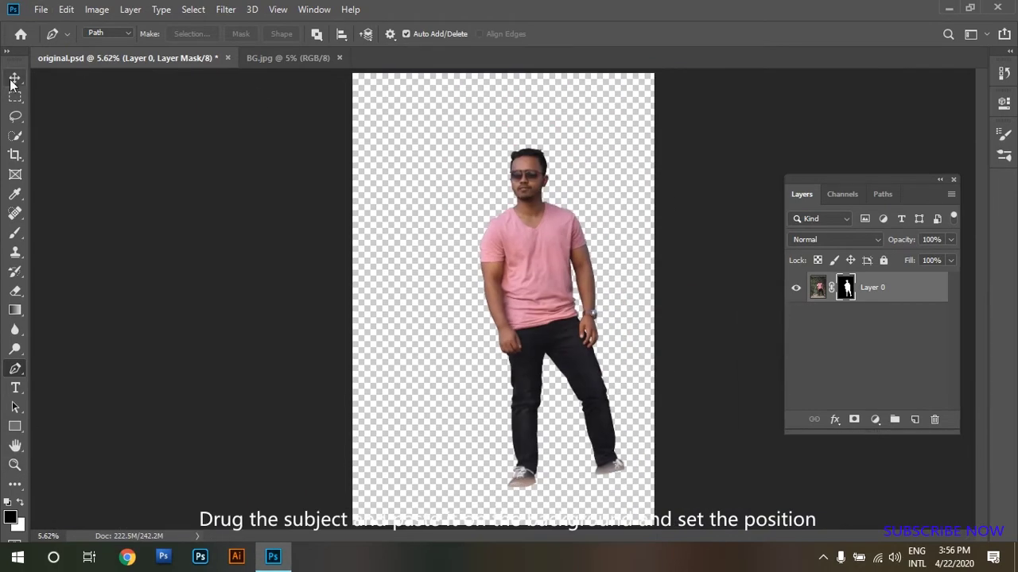
pyautogui.click(15, 78)
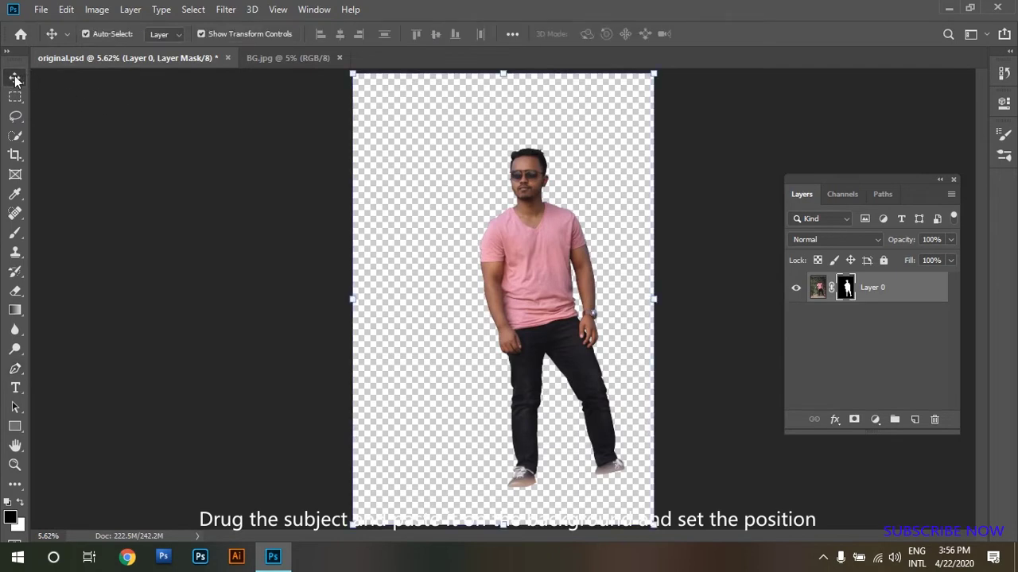
pyautogui.moveTo(520, 254)
pyautogui.mouseDown()
pyautogui.moveTo(312, 64)
pyautogui.moveTo(509, 307)
pyautogui.moveTo(529, 348)
pyautogui.mouseUp()
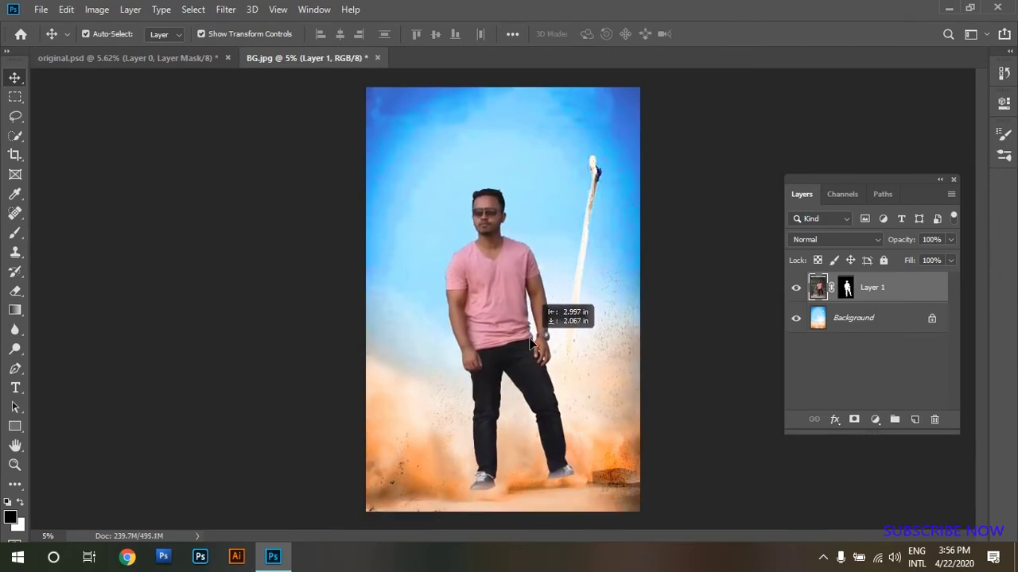
pyautogui.moveTo(529, 347); pyautogui.dragTo(532, 346)
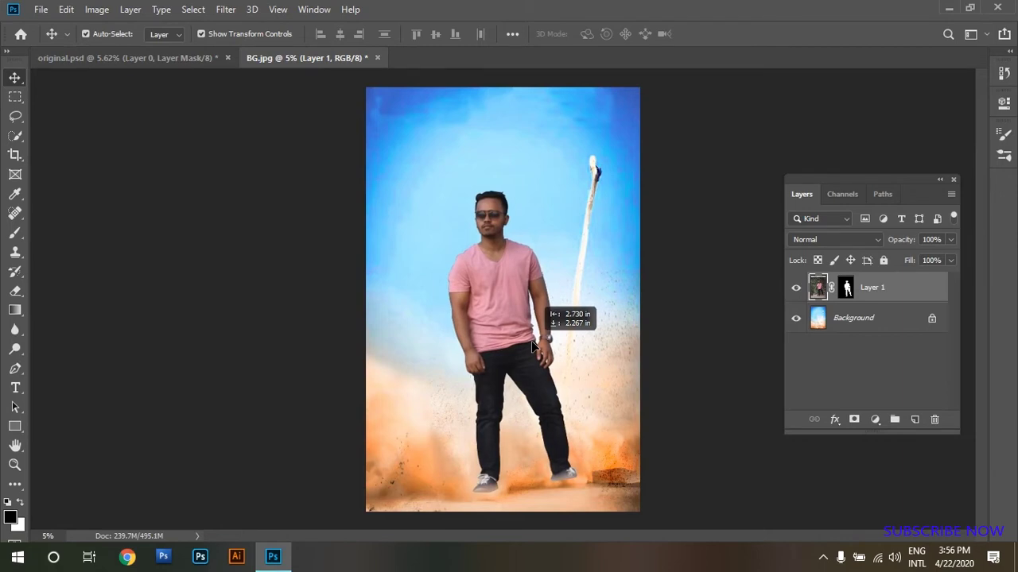
pyautogui.moveTo(532, 345); pyautogui.dragTo(518, 348)
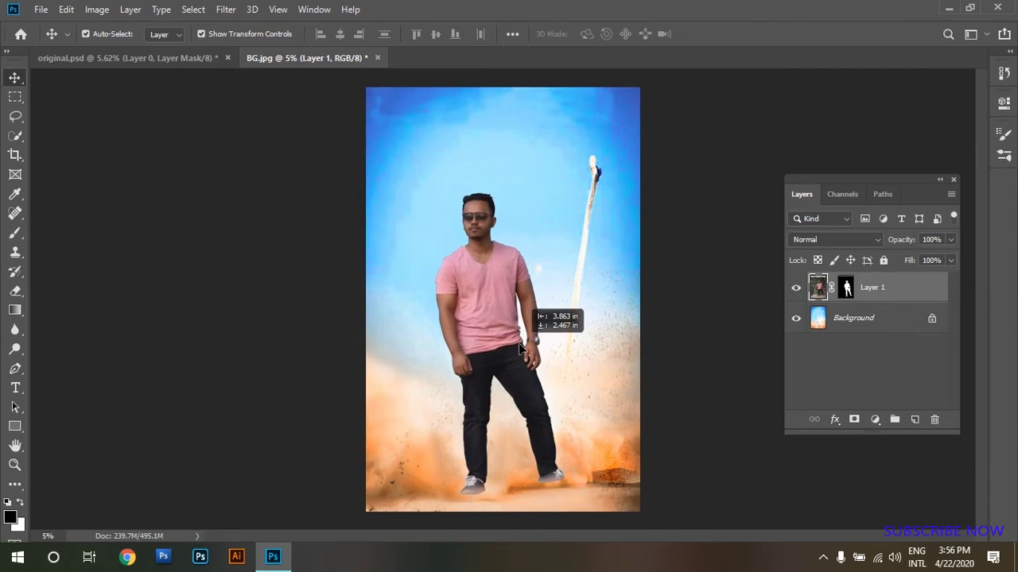
pyautogui.moveTo(519, 347); pyautogui.dragTo(525, 346)
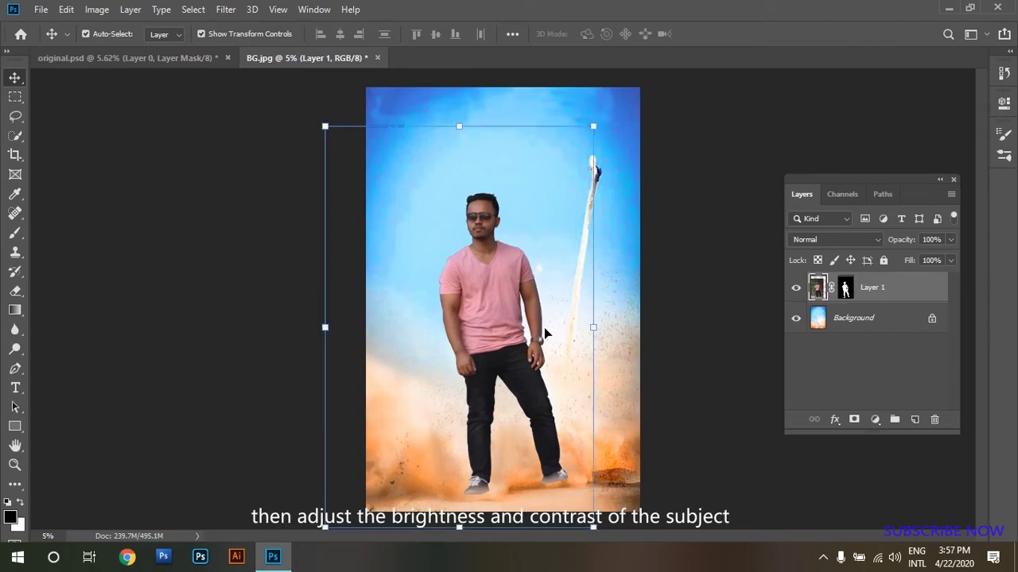
# - Brighten the man's layer with Brightness/Contrast at Brightness 54 and Contrast 7
pyautogui.click(96, 9)
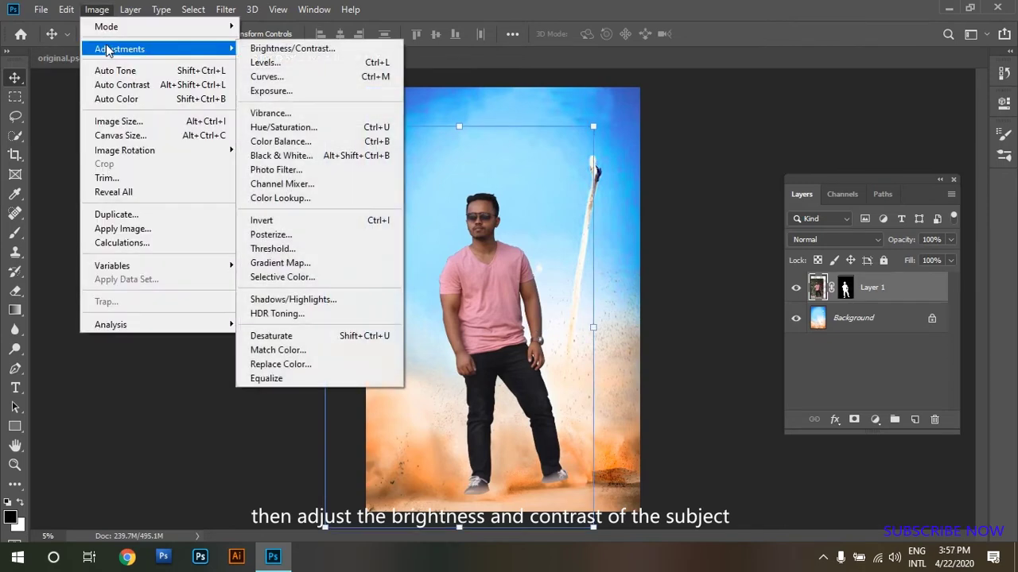
pyautogui.click(316, 58)
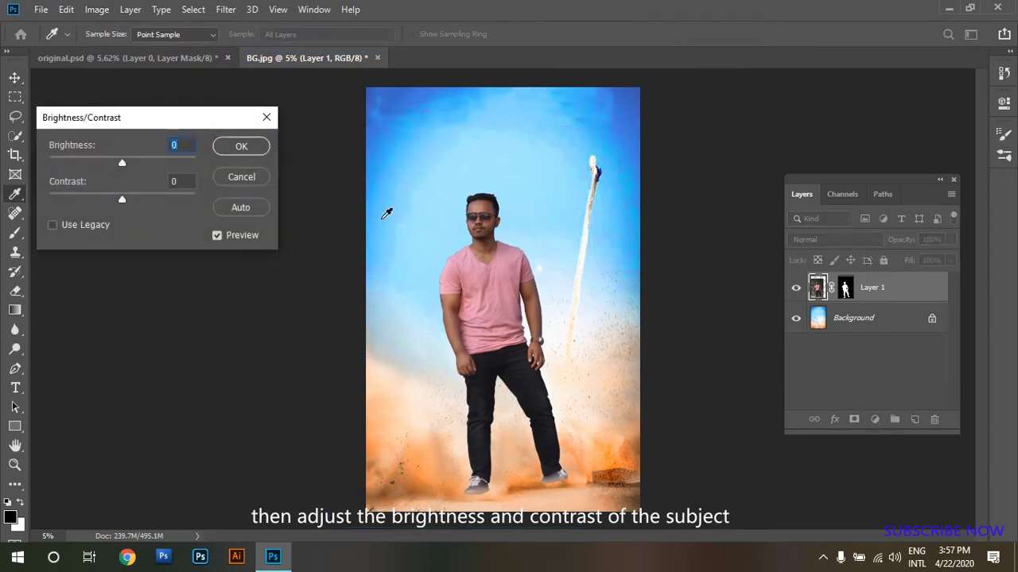
pyautogui.moveTo(172, 125)
pyautogui.mouseDown()
pyautogui.moveTo(812, 111)
pyautogui.moveTo(821, 98)
pyautogui.mouseUp()
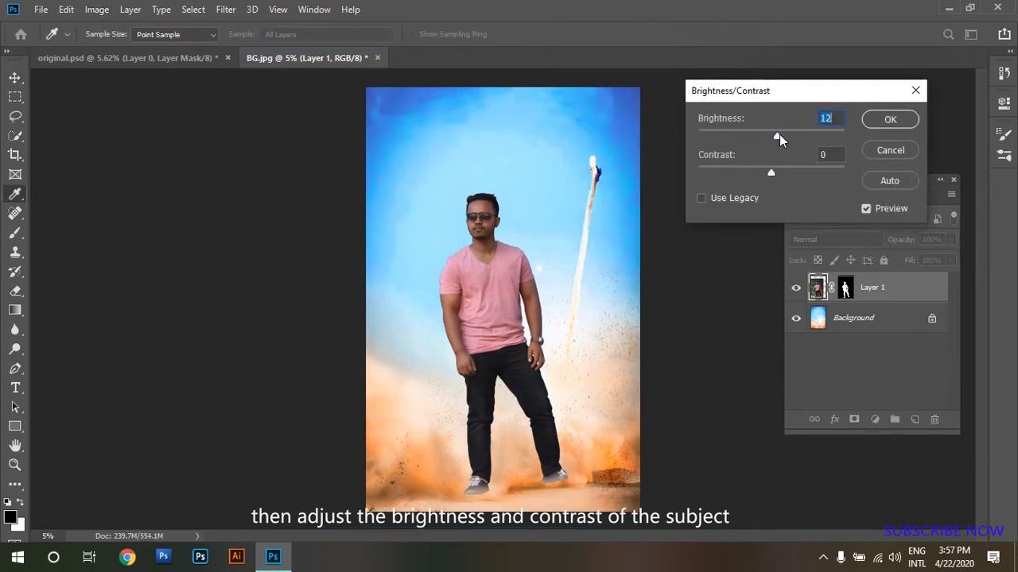
pyautogui.moveTo(779, 135); pyautogui.dragTo(794, 133)
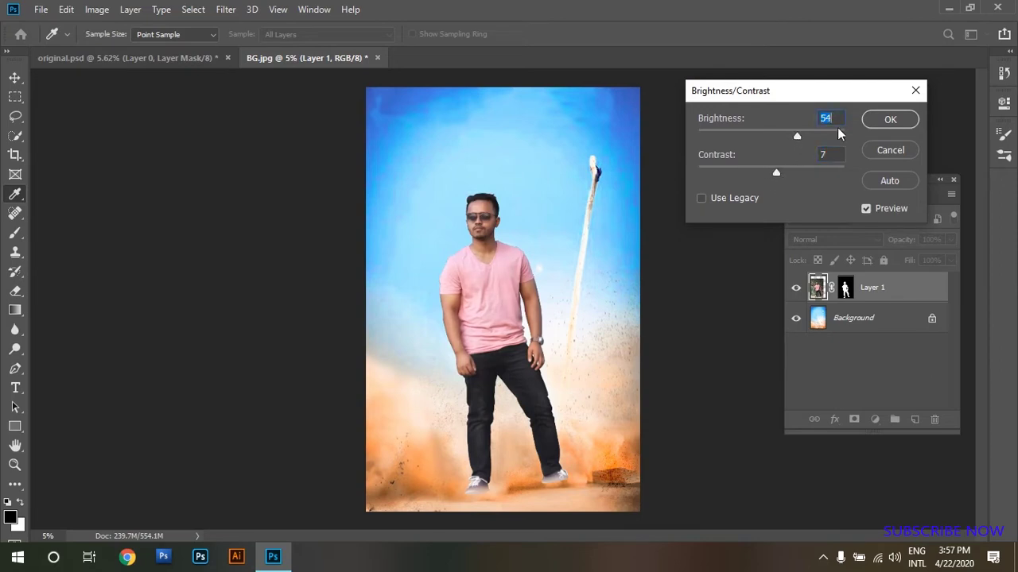
pyautogui.press('Return')
pyautogui.press('v')
# - Apply a Levels midtone boost of 1.10 to the man's layer
pyautogui.click(97, 8)
pyautogui.moveTo(119, 49)
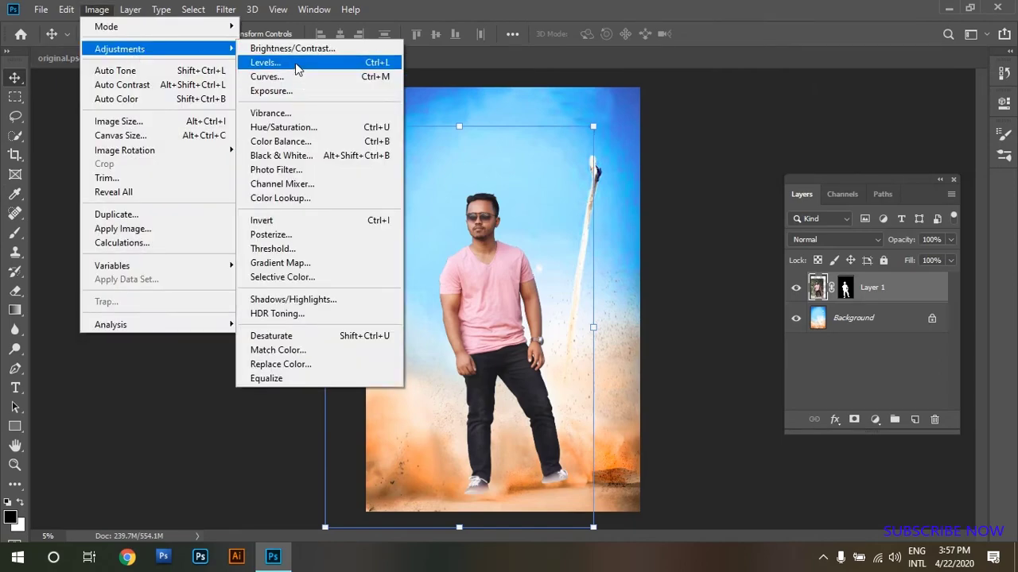
pyautogui.click(275, 62)
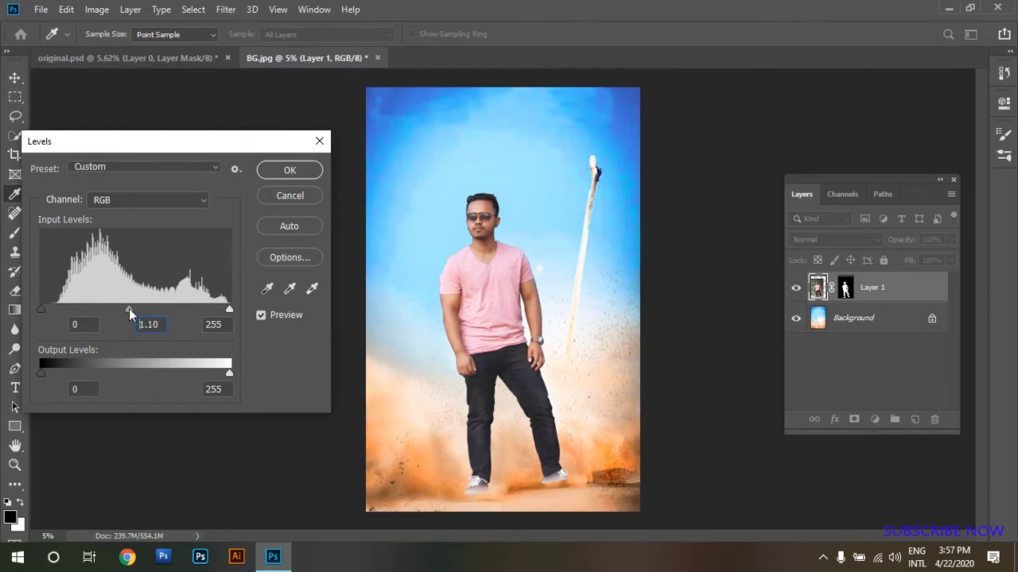
pyautogui.press('Return')
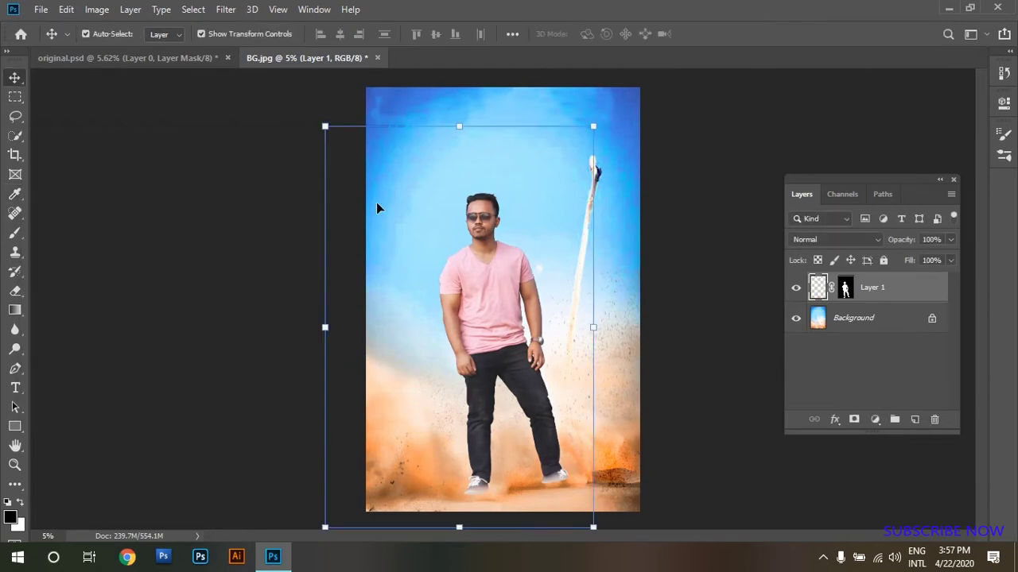
# - Zoom in on the shoes and pick an enlarged Soft Round brush, undoing a test stroke
pyautogui.click(15, 232)
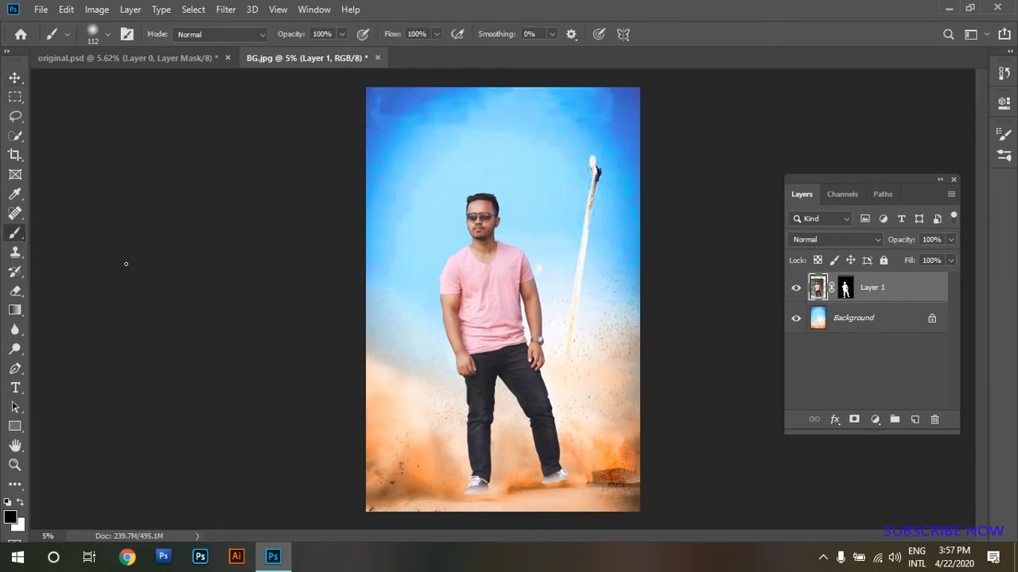
pyautogui.keyDown('ctrl'); pyautogui.click(492, 501); pyautogui.keyUp('ctrl')
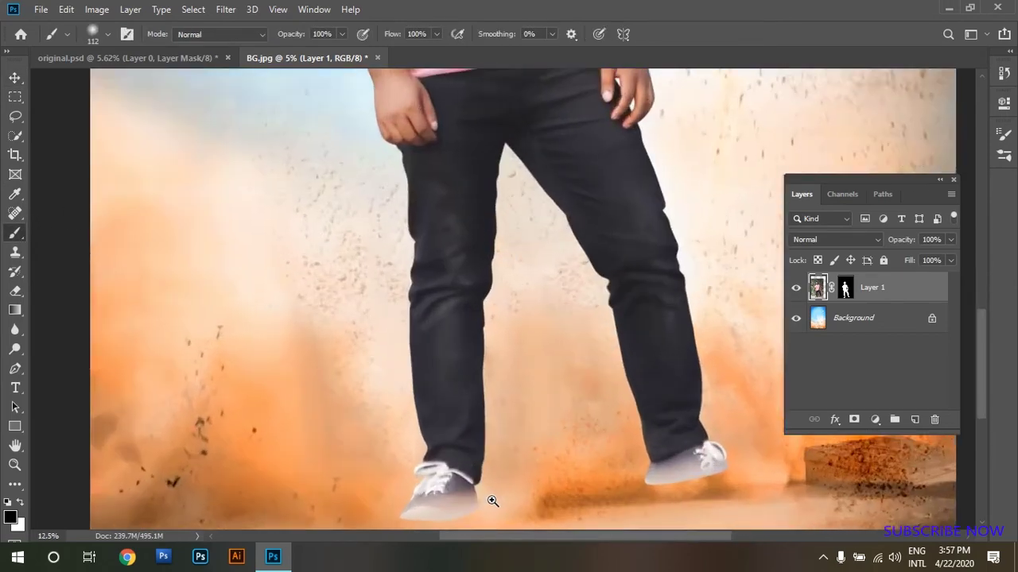
pyautogui.moveTo(488, 495); pyautogui.dragTo(556, 302)
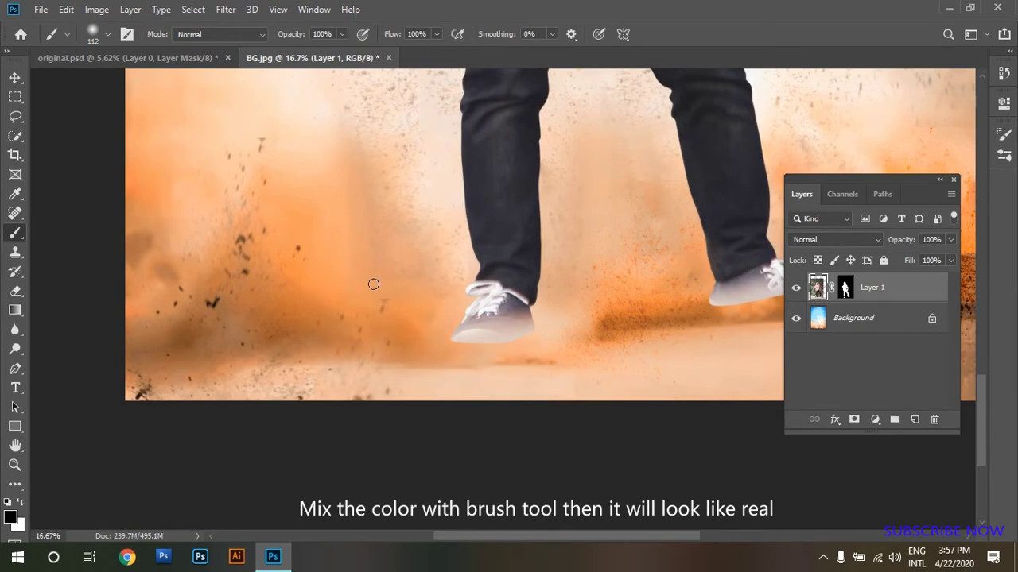
pyautogui.click(108, 35)
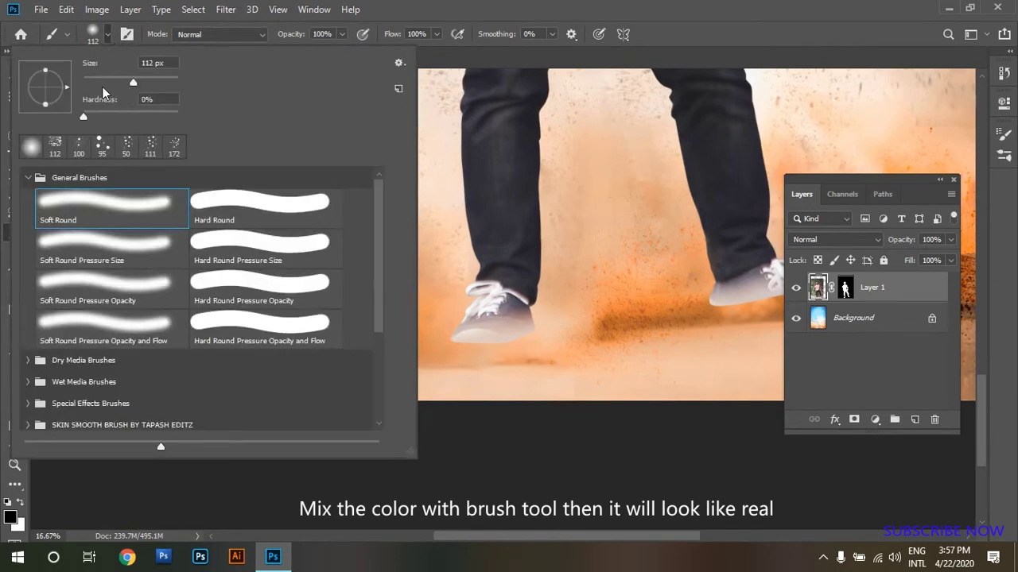
pyautogui.click(722, 13)
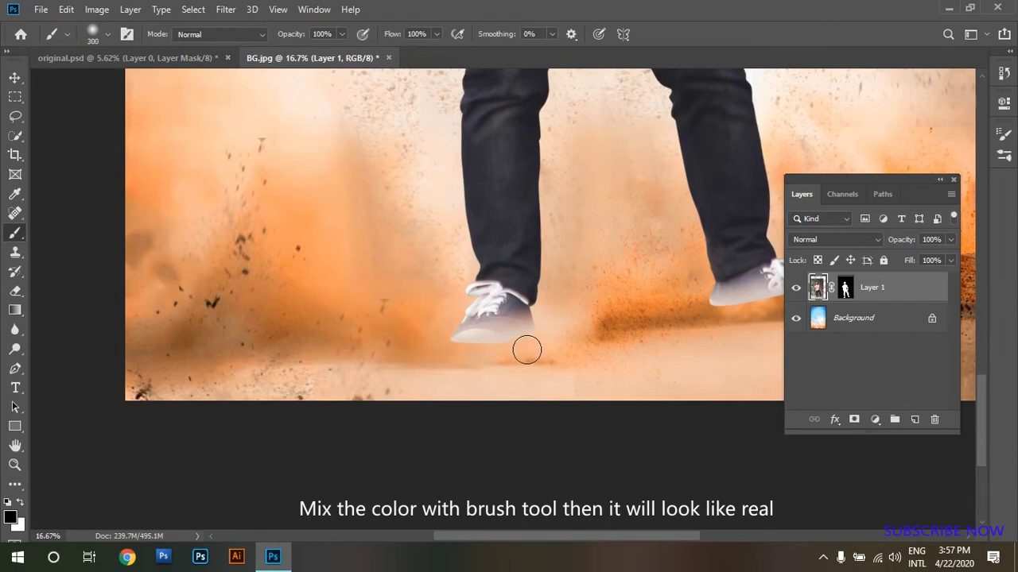
pyautogui.press(']')
pyautogui.press(']')
pyautogui.press(']')
pyautogui.moveTo(527, 334); pyautogui.dragTo(432, 345)
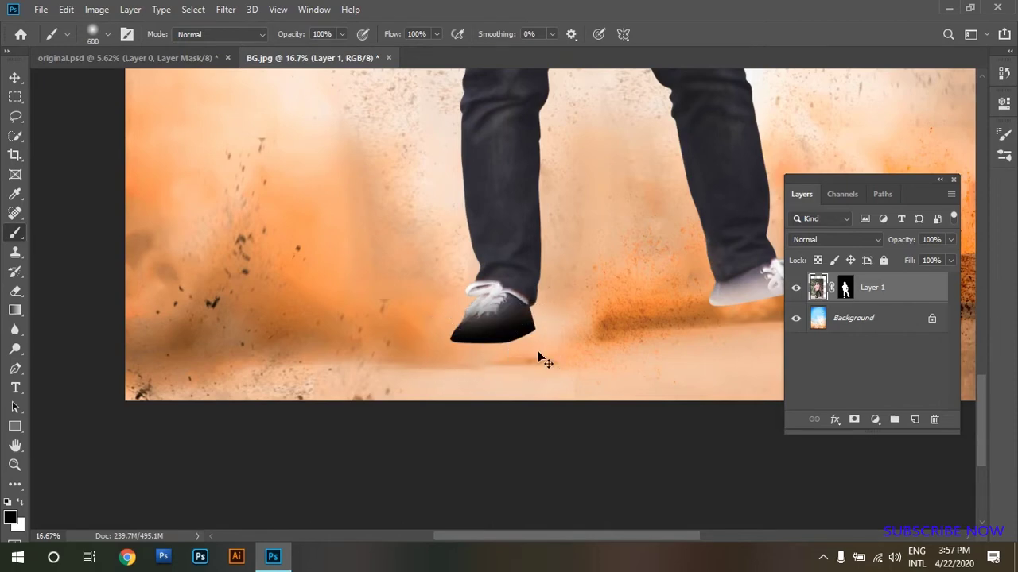
pyautogui.hotkey('ctrl', 'z')
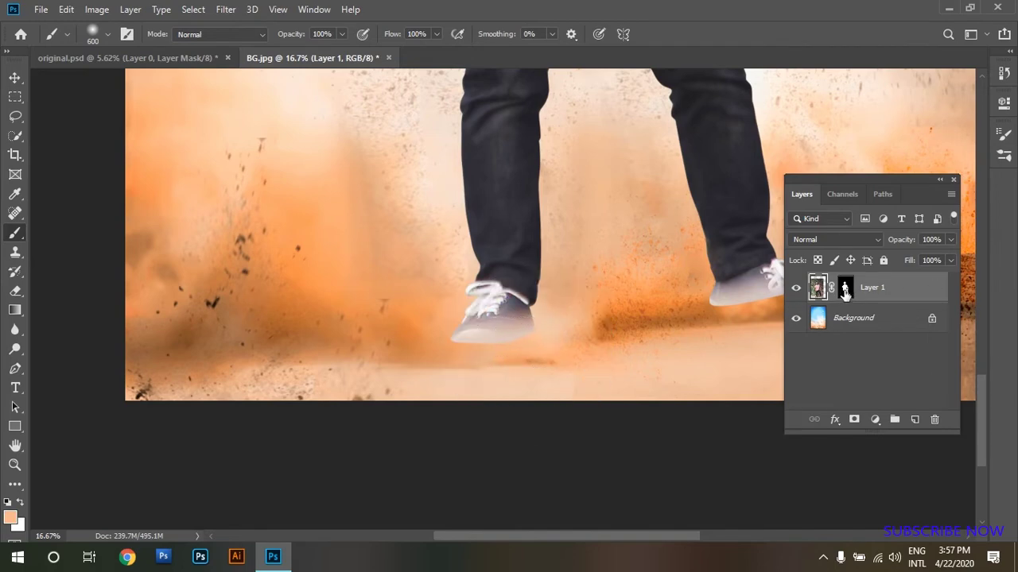
# - Duplicate Layer 1 as a backup, unlock Background as Layer 0, and move the copy to the bottom
pyautogui.click(846, 292)
pyautogui.rightClick(847, 292)
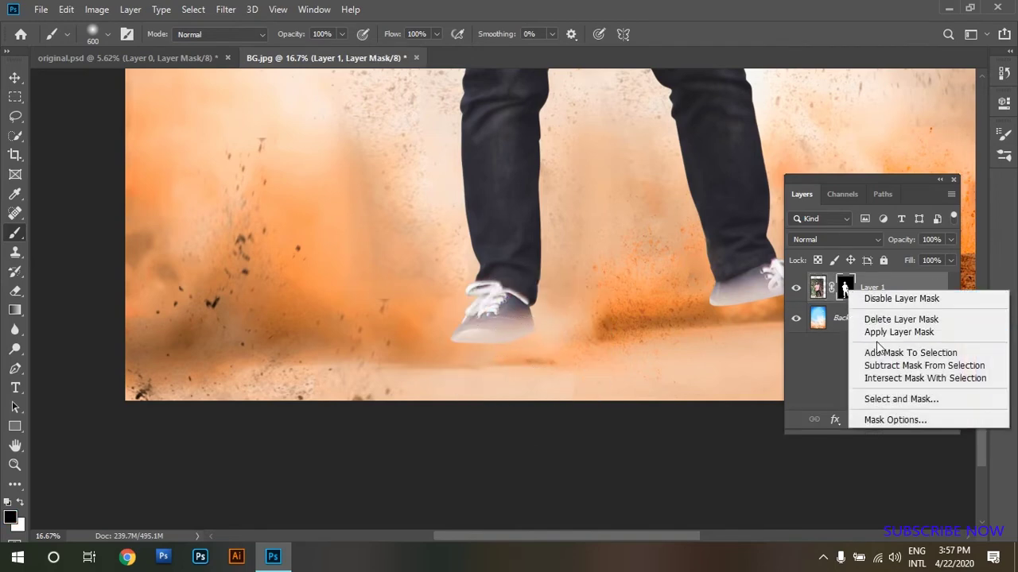
pyautogui.click(879, 335)
pyautogui.moveTo(896, 296); pyautogui.dragTo(914, 419)
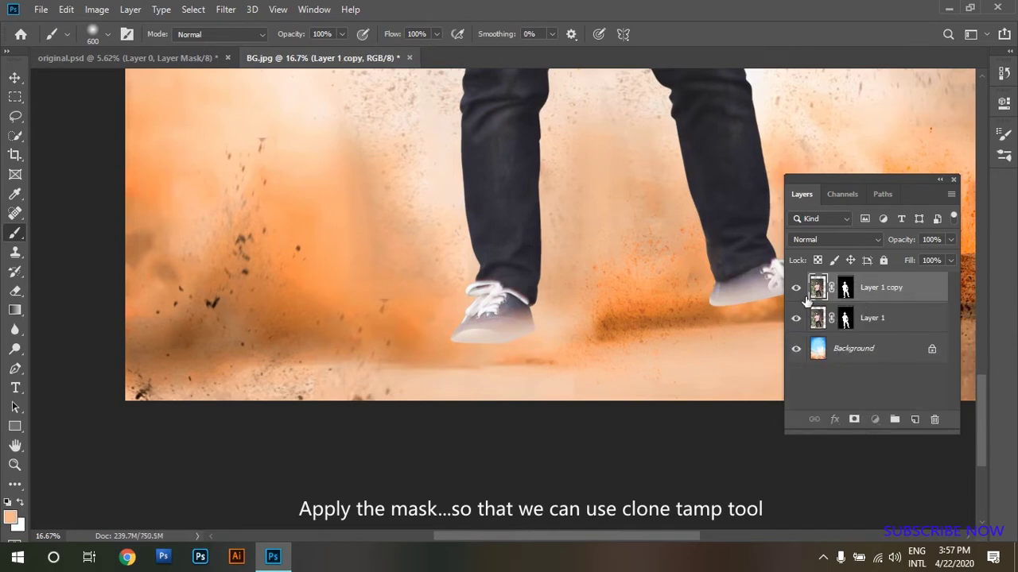
pyautogui.doubleClick(882, 358)
pyautogui.click(630, 164)
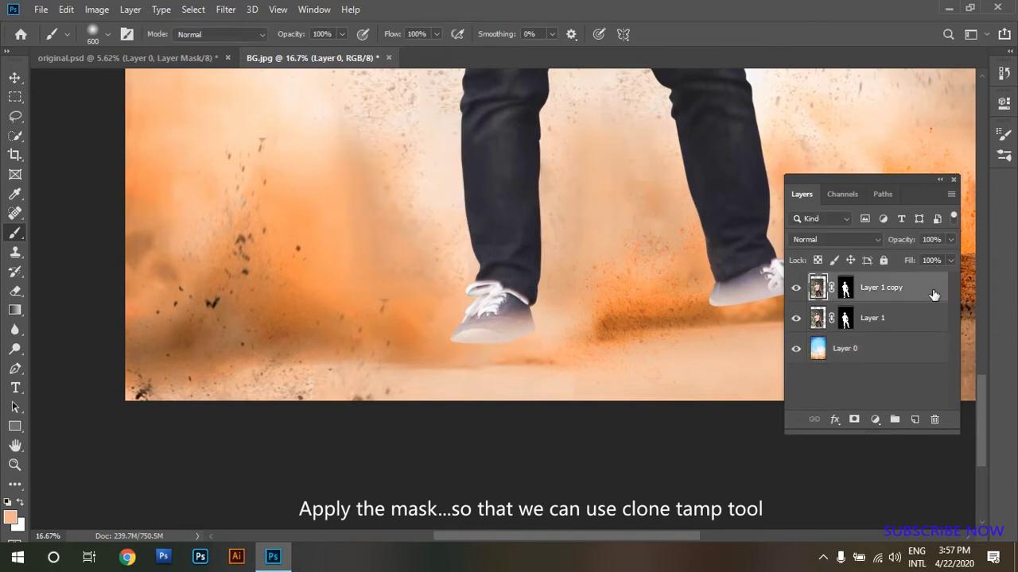
pyautogui.moveTo(934, 295); pyautogui.dragTo(897, 363)
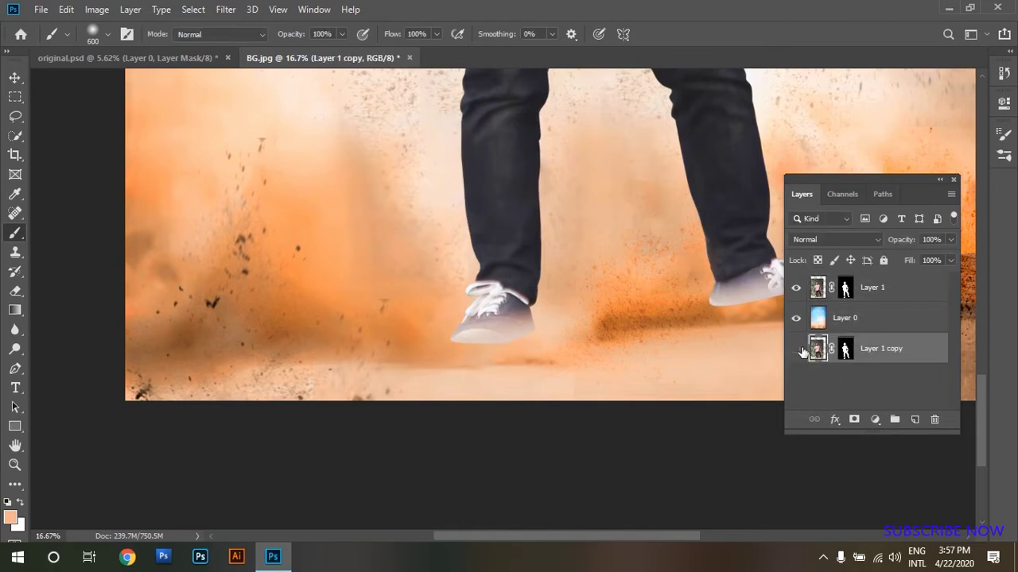
# - Apply Layer 1's mask permanently, then paint peach dust over the shoe soles
pyautogui.click(845, 288)
pyautogui.rightClick(849, 291)
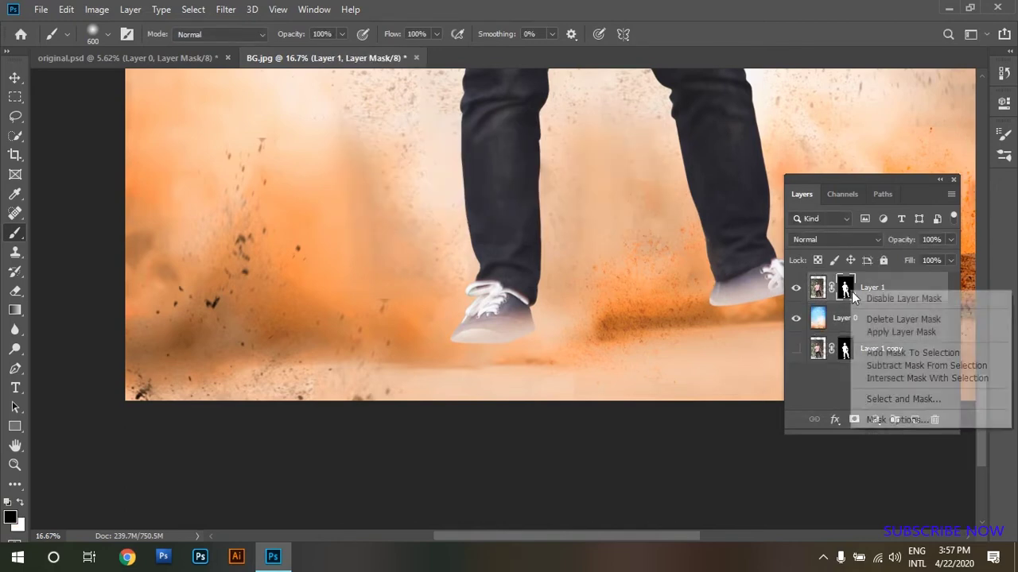
pyautogui.click(883, 332)
pyautogui.keyDown('alt'); pyautogui.click(503, 349); pyautogui.keyUp('alt')
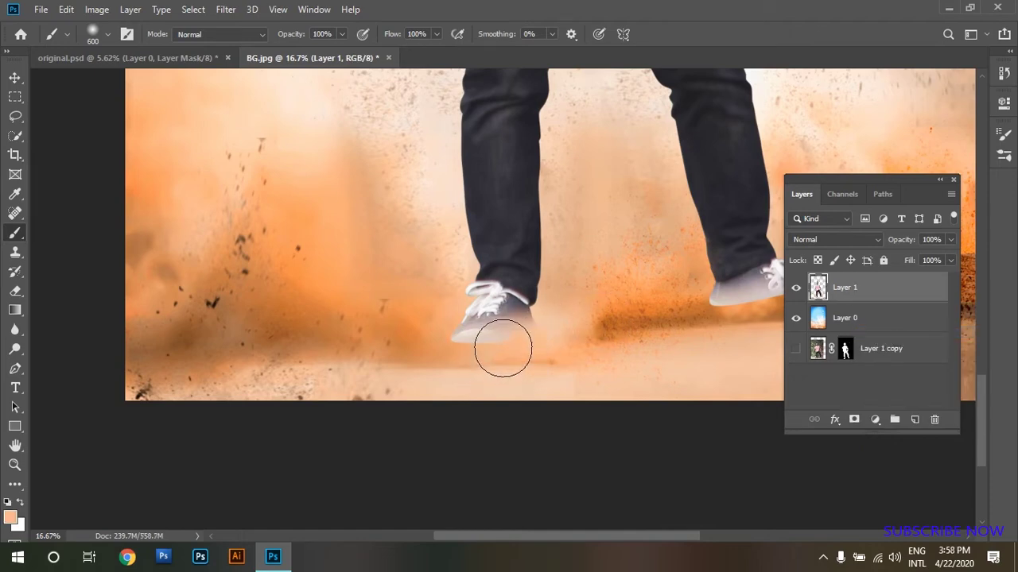
pyautogui.moveTo(502, 348)
pyautogui.mouseDown()
pyautogui.moveTo(416, 357)
pyautogui.moveTo(559, 357)
pyautogui.mouseUp()
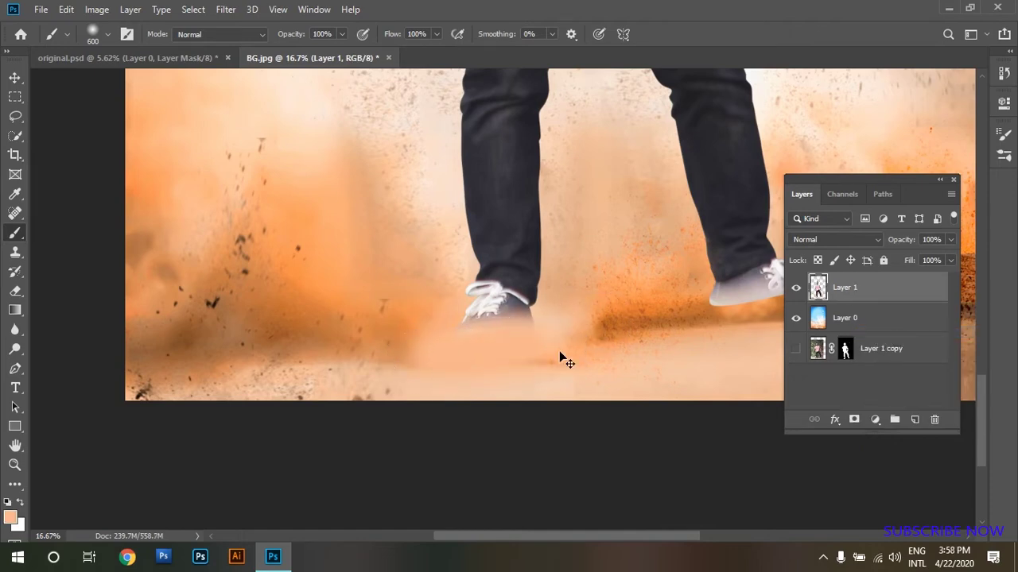
# - Undo the heavy stroke and faintly paint peach dust along both shoe soles with a smaller brush
pyautogui.hotkey('ctrl', 'z')
pyautogui.hotkey('ctrl', 'z')
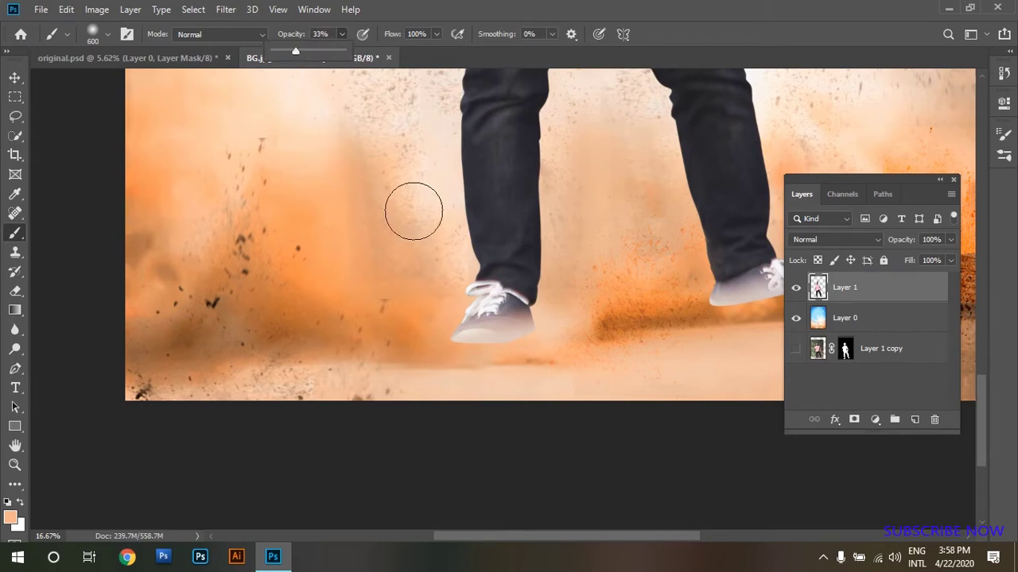
pyautogui.moveTo(525, 359); pyautogui.dragTo(436, 354)
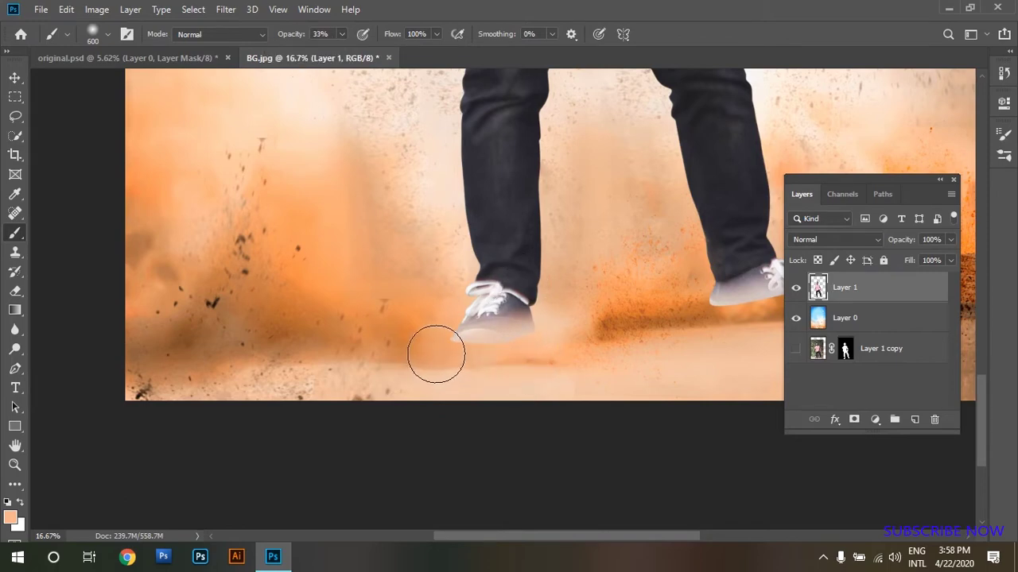
pyautogui.moveTo(598, 352); pyautogui.dragTo(303, 365)
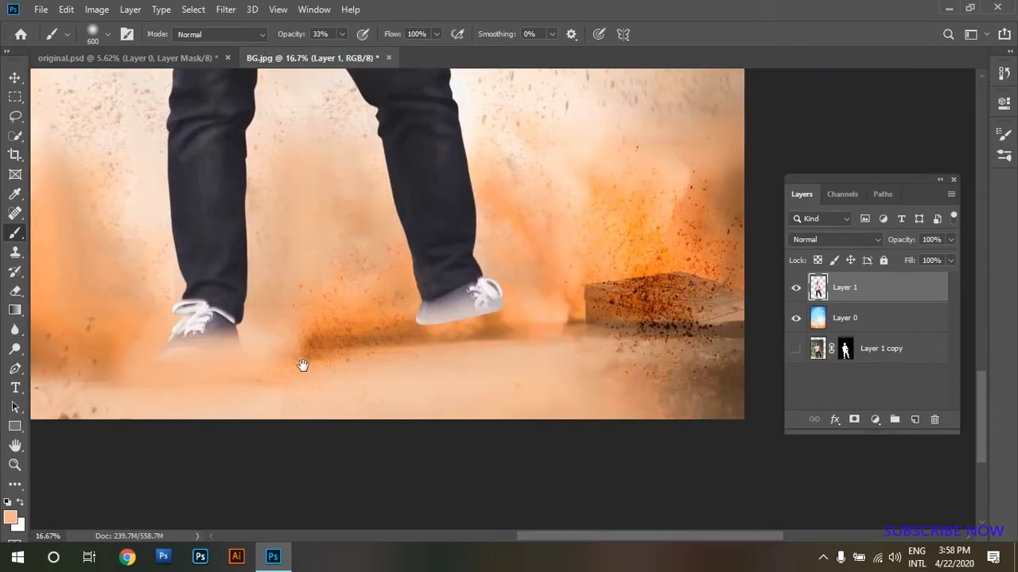
pyautogui.press('[')
pyautogui.press('[')
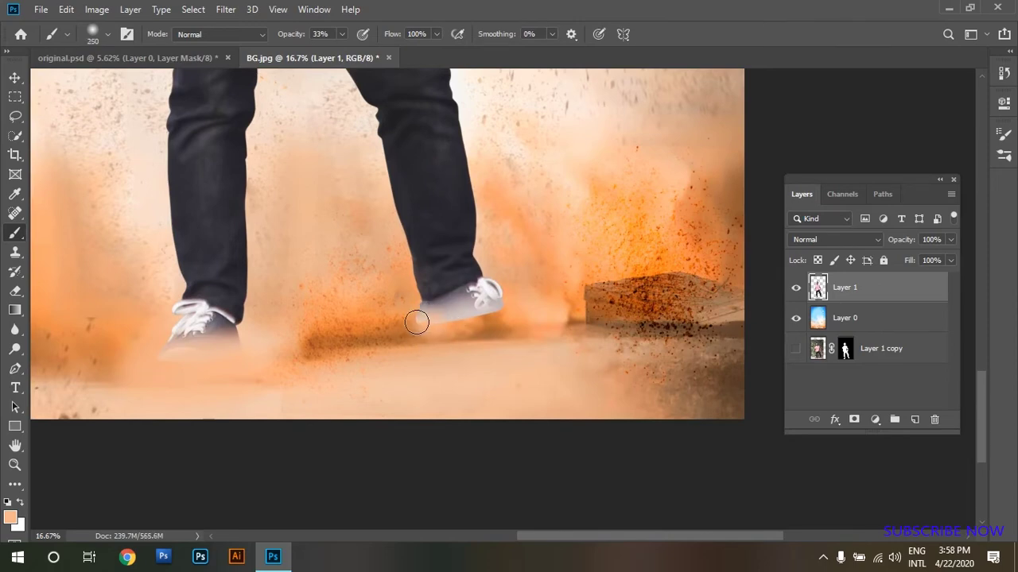
pyautogui.moveTo(432, 323); pyautogui.dragTo(487, 312)
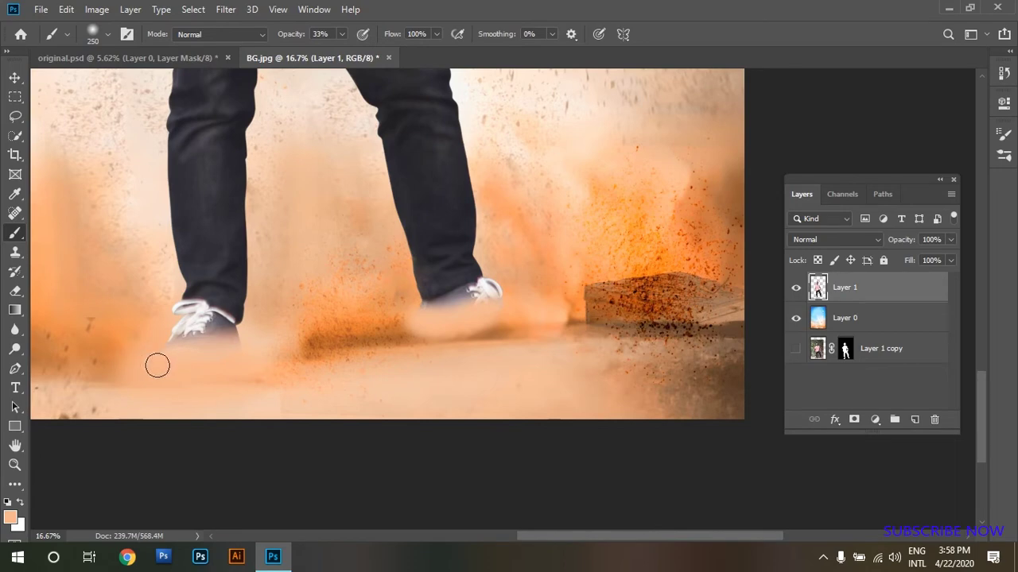
# - Fit the whole image in view, then zoom back in on the shoes
pyautogui.hotkey('ctrl', '0')
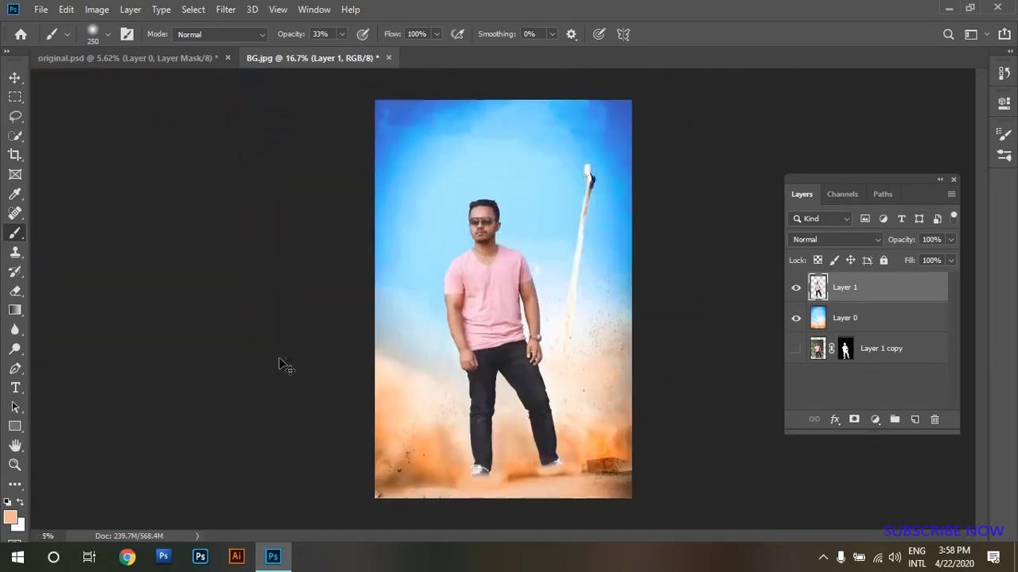
pyautogui.keyDown('ctrl'); pyautogui.click(493, 453); pyautogui.keyUp('ctrl')
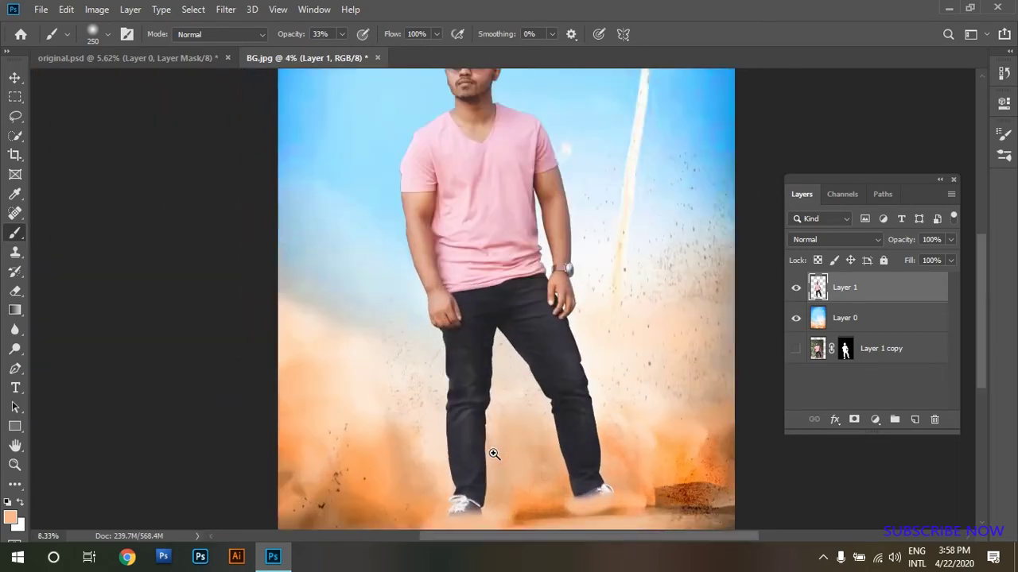
pyautogui.keyDown('ctrl'); pyautogui.click(486, 445); pyautogui.keyUp('ctrl')
pyautogui.keyDown('ctrl'); pyautogui.click(542, 355); pyautogui.keyUp('ctrl')
pyautogui.keyDown('ctrl'); pyautogui.click(542, 355); pyautogui.keyUp('ctrl')
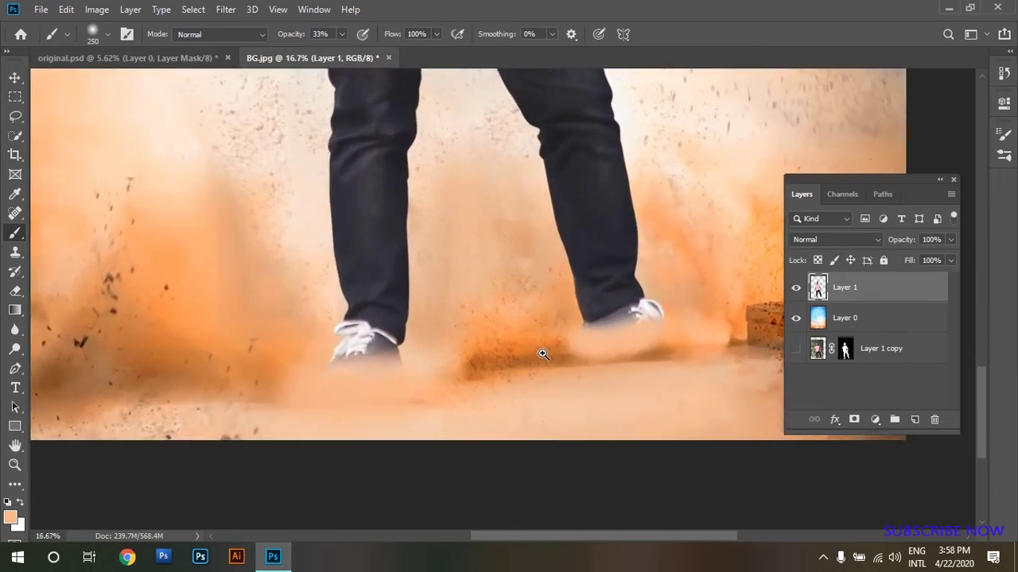
pyautogui.keyDown('ctrl'); pyautogui.click(540, 352); pyautogui.keyUp('ctrl')
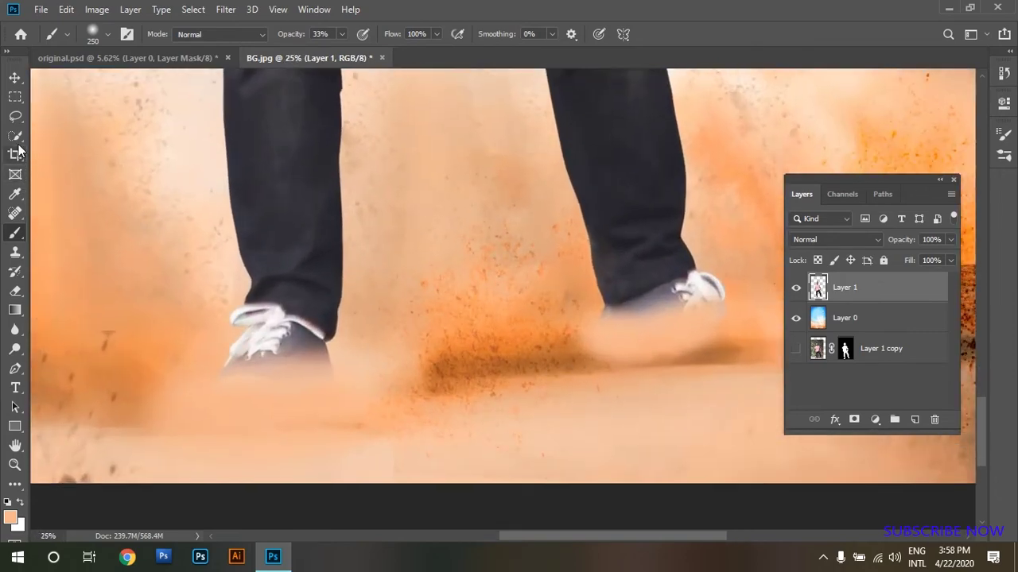
# - Clone dust with a 700 px Clone Stamp beside the left shoe, then beneath it on Layer 0
pyautogui.click(15, 254)
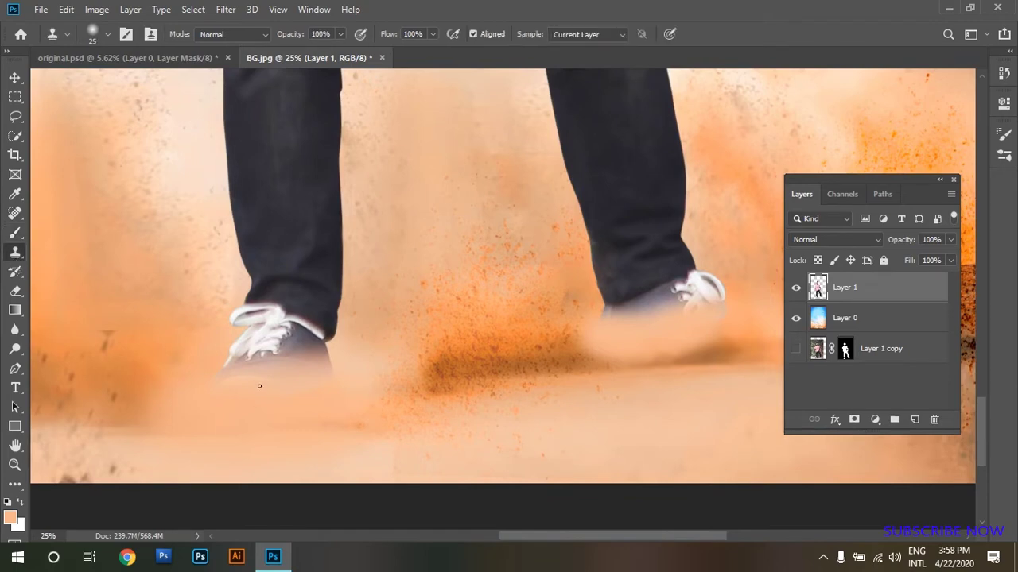
pyautogui.press(']')
pyautogui.press(']')
pyautogui.press(']')
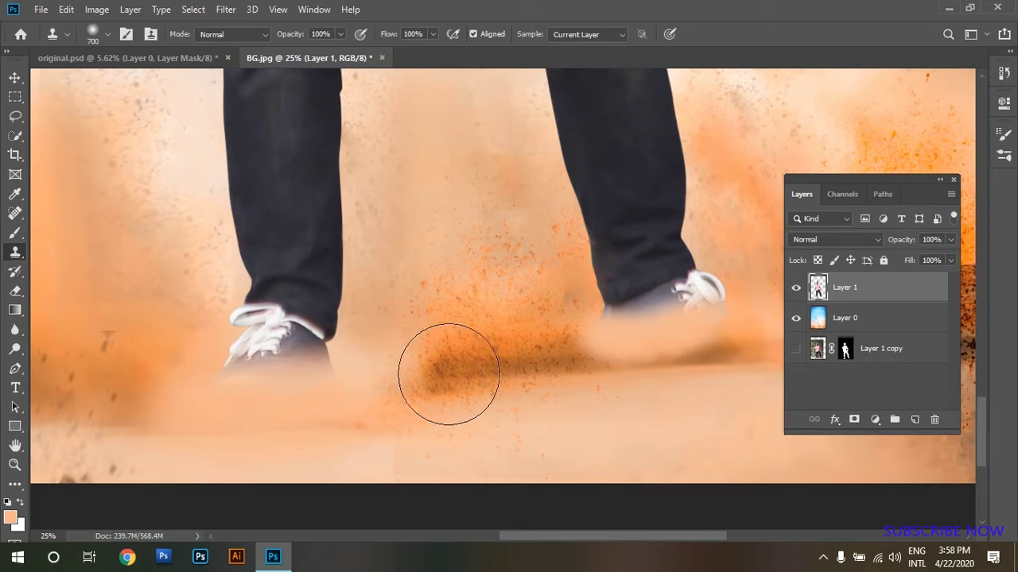
pyautogui.keyDown('alt'); pyautogui.click(461, 365); pyautogui.keyUp('alt')
pyautogui.moveTo(386, 382); pyautogui.dragTo(371, 379)
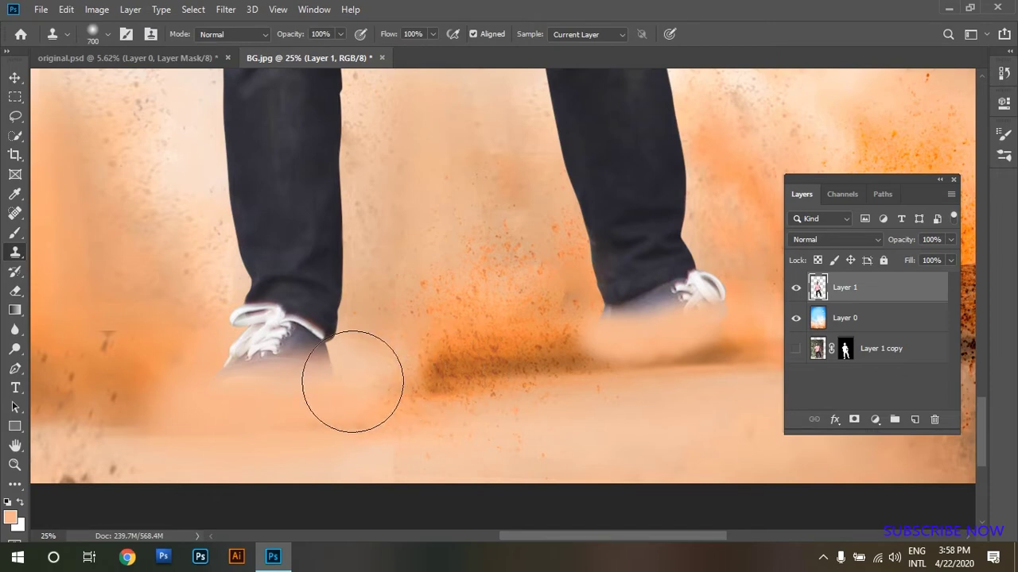
pyautogui.click(872, 324)
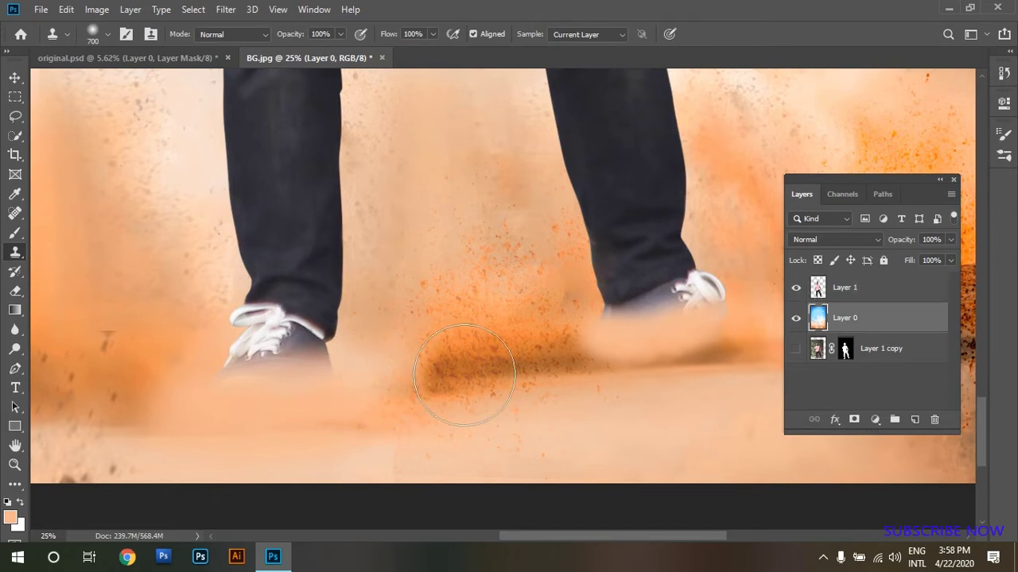
pyautogui.moveTo(385, 379); pyautogui.dragTo(302, 395)
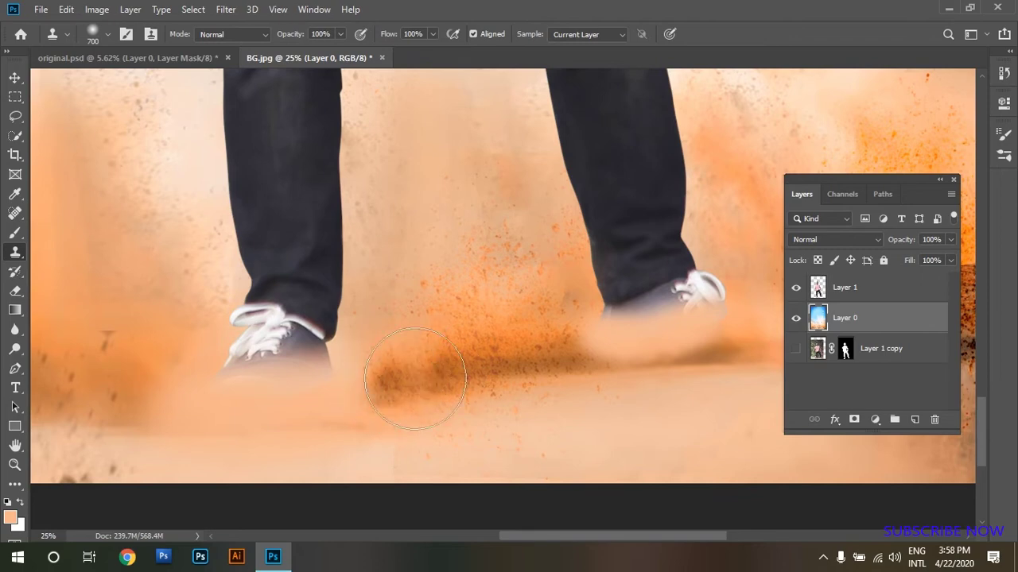
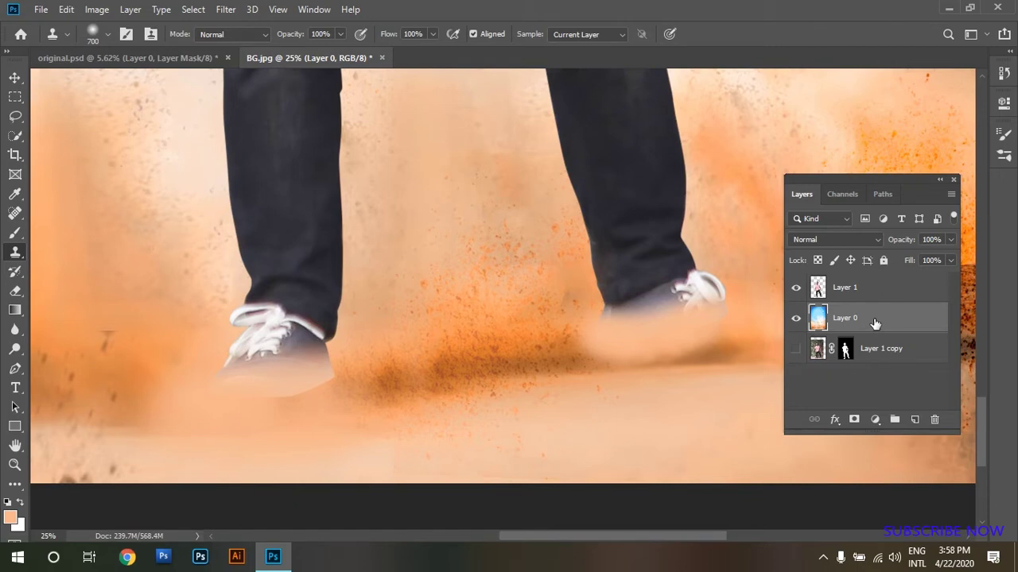
# - Duplicate Layer 0 just above itself and move the orange dust smudge under the left shoe
pyautogui.moveTo(875, 322); pyautogui.dragTo(915, 419)
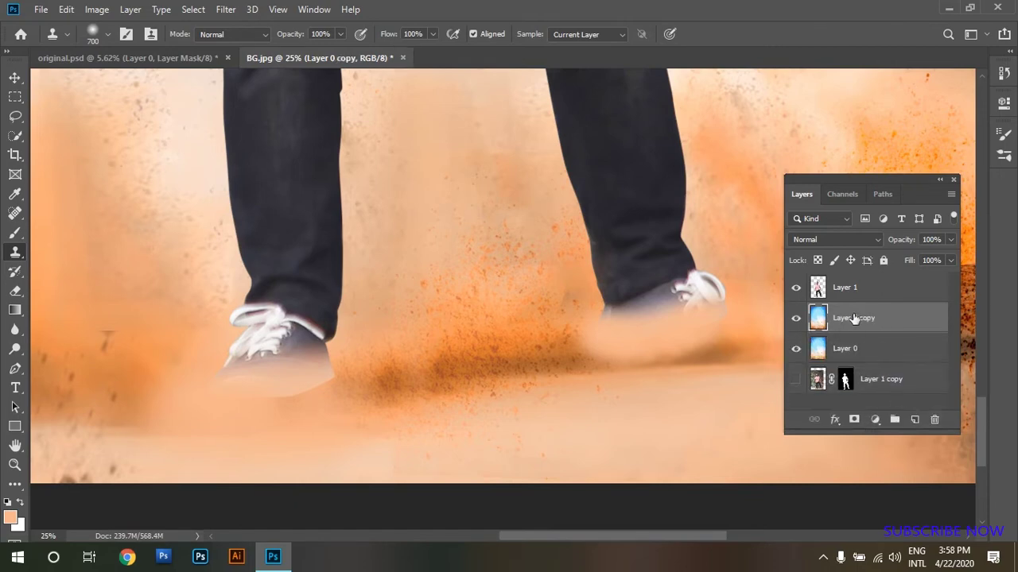
pyautogui.moveTo(854, 320)
pyautogui.mouseDown()
pyautogui.moveTo(853, 284)
pyautogui.moveTo(859, 320)
pyautogui.moveTo(886, 336)
pyautogui.mouseUp()
pyautogui.click(823, 556)
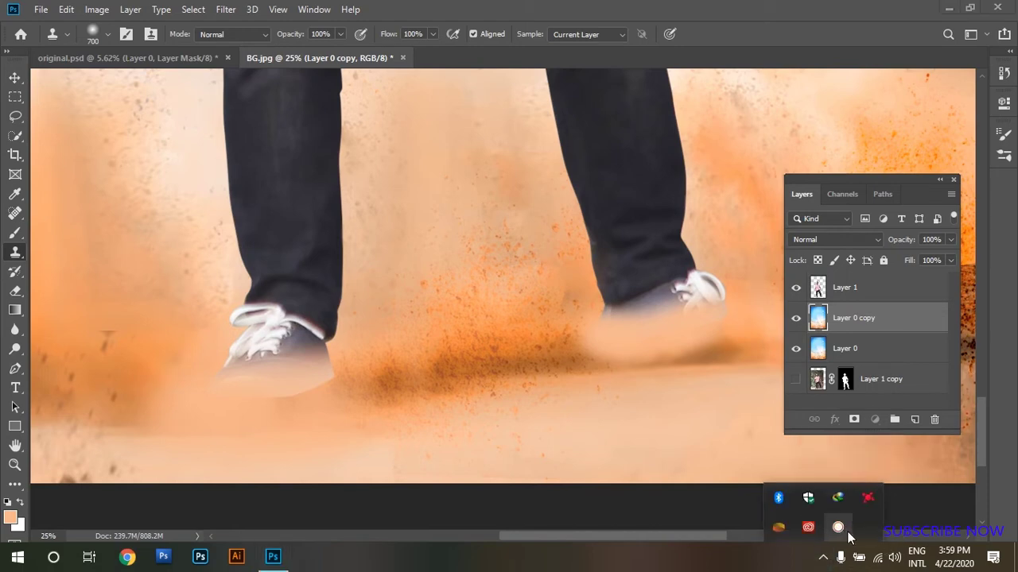
pyautogui.click(841, 528)
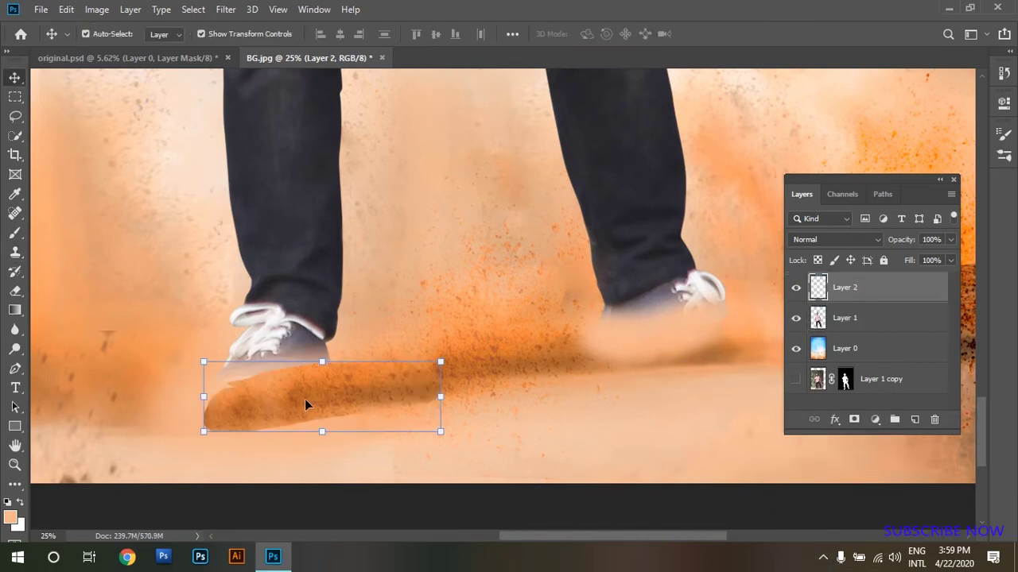
pyautogui.moveTo(307, 404)
pyautogui.mouseDown()
pyautogui.moveTo(279, 410)
pyautogui.moveTo(272, 398)
pyautogui.mouseUp()
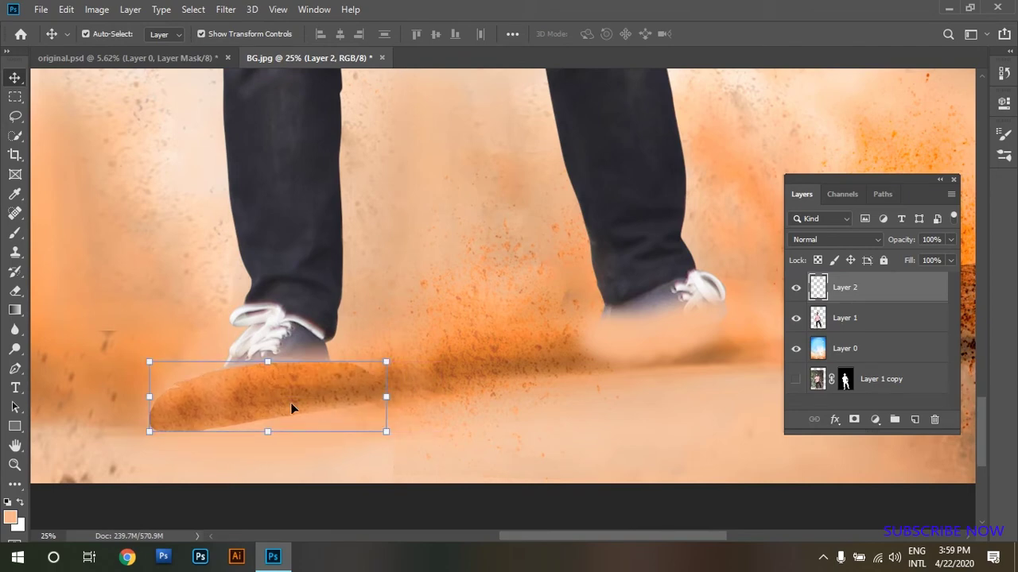
# - Mask Layer 2 and brush away the smudge's hard left, top and lower edges at 53% opacity
pyautogui.click(854, 419)
pyautogui.click(16, 233)
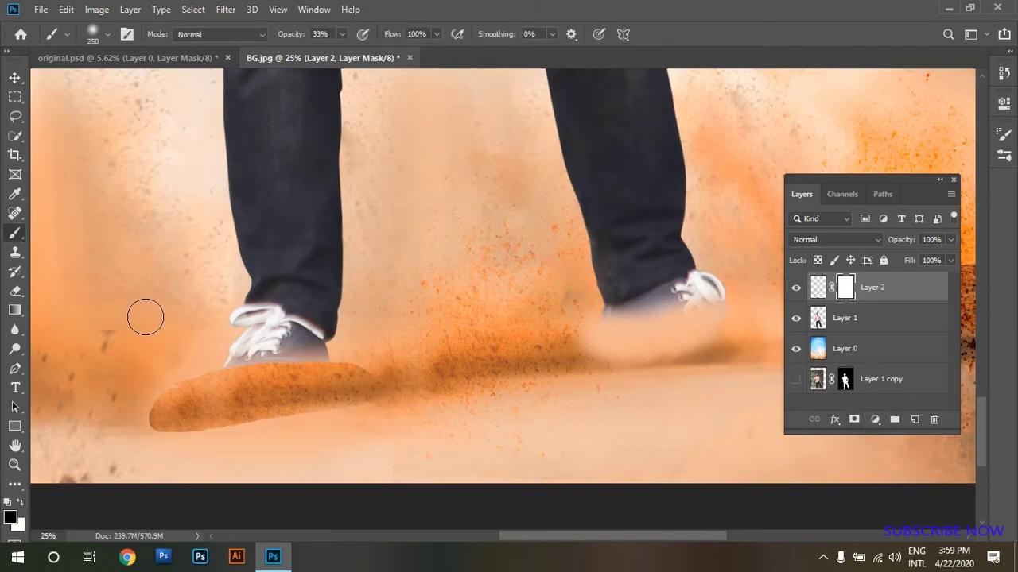
pyautogui.moveTo(156, 398)
pyautogui.mouseDown()
pyautogui.moveTo(154, 415)
pyautogui.moveTo(151, 408)
pyautogui.moveTo(225, 427)
pyautogui.mouseUp()
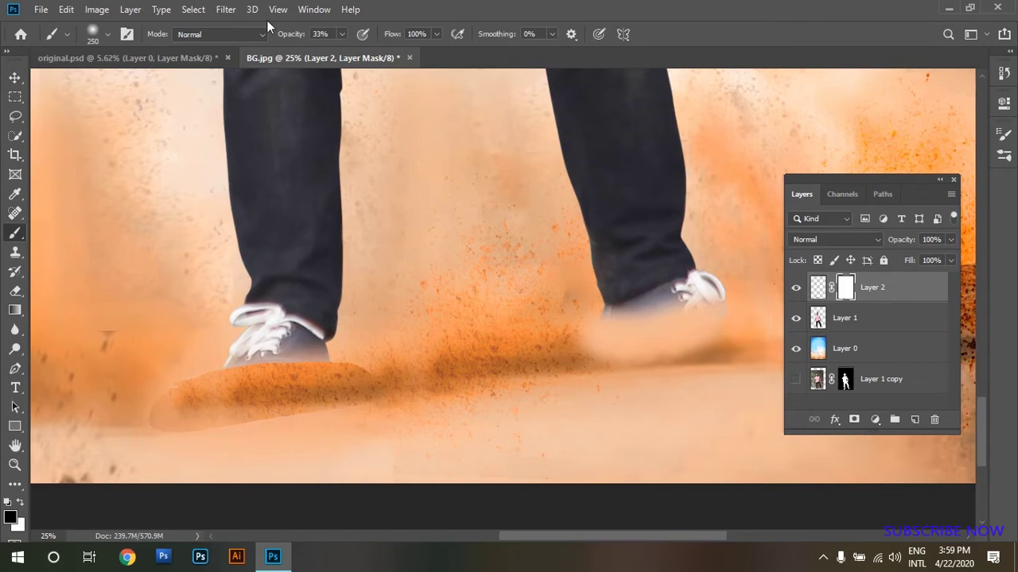
pyautogui.click(343, 35)
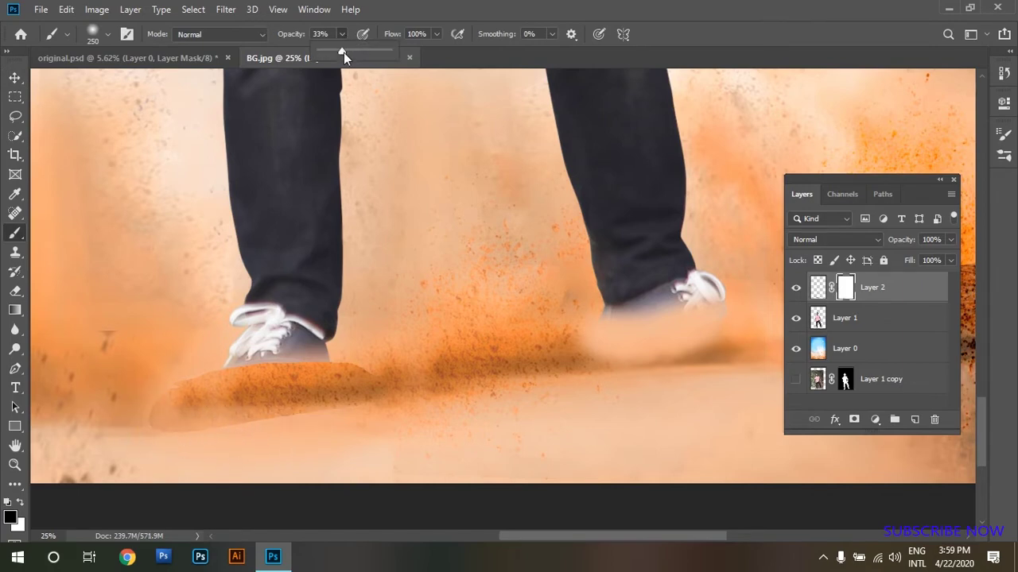
pyautogui.click(231, 436)
pyautogui.moveTo(125, 432)
pyautogui.mouseDown()
pyautogui.moveTo(309, 416)
pyautogui.moveTo(228, 440)
pyautogui.mouseUp()
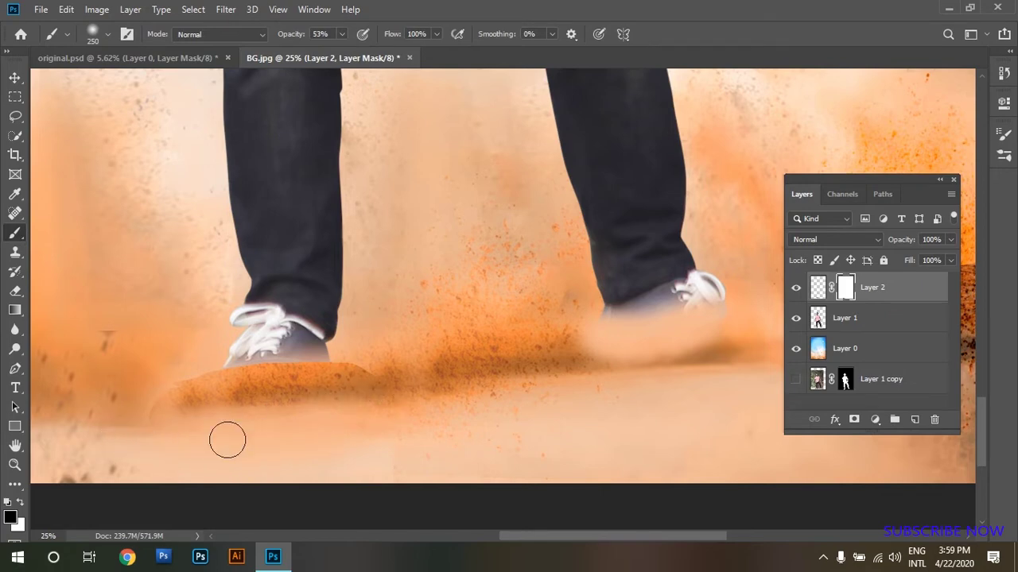
pyautogui.moveTo(374, 374)
pyautogui.mouseDown()
pyautogui.moveTo(215, 354)
pyautogui.moveTo(394, 364)
pyautogui.mouseUp()
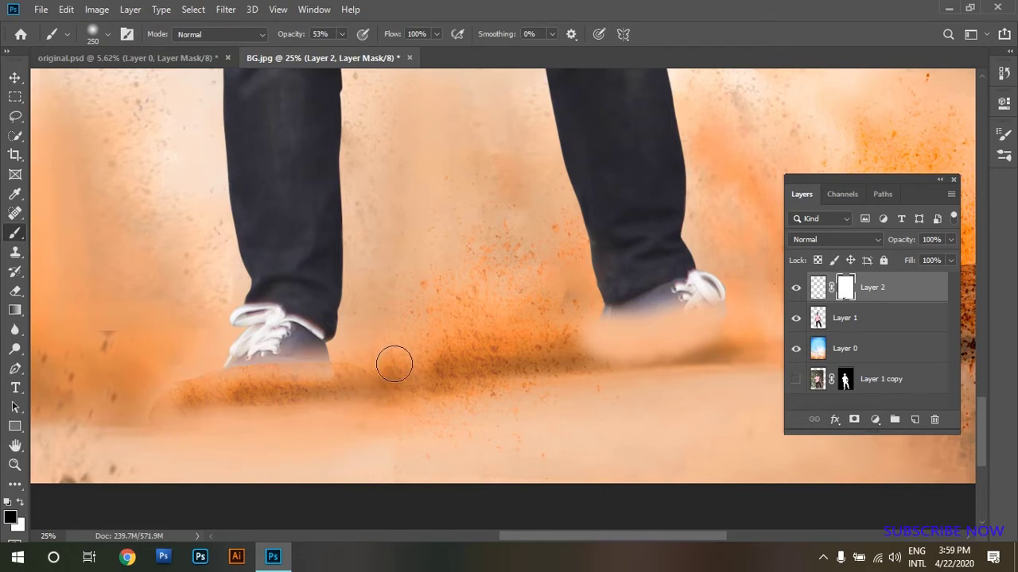
pyautogui.moveTo(136, 375)
pyautogui.mouseDown()
pyautogui.moveTo(156, 398)
pyautogui.moveTo(147, 429)
pyautogui.moveTo(259, 431)
pyautogui.moveTo(454, 397)
pyautogui.mouseUp()
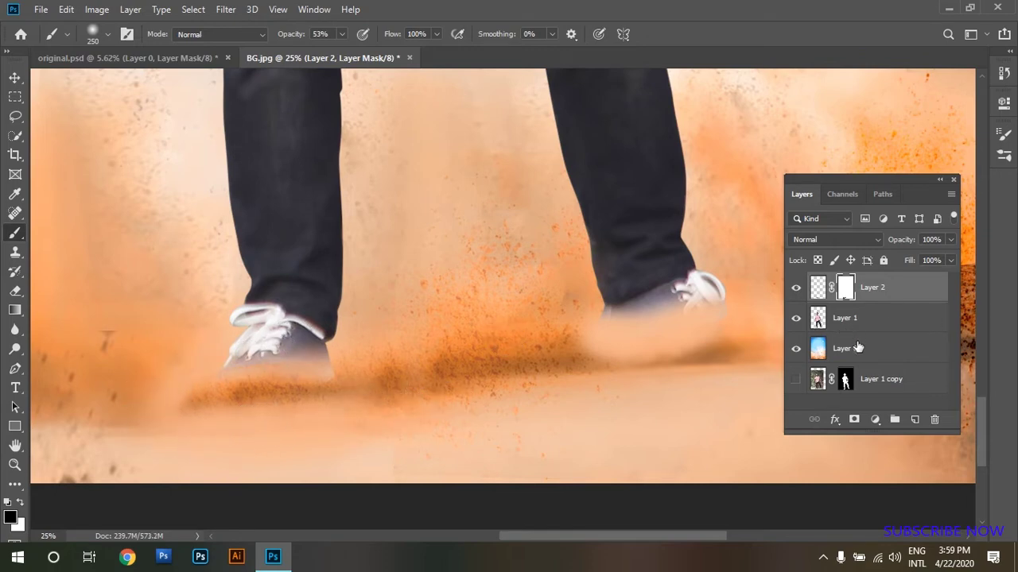
# - Clone dust over the left shoe area and apply Layer 2's mask permanently
pyautogui.click(15, 252)
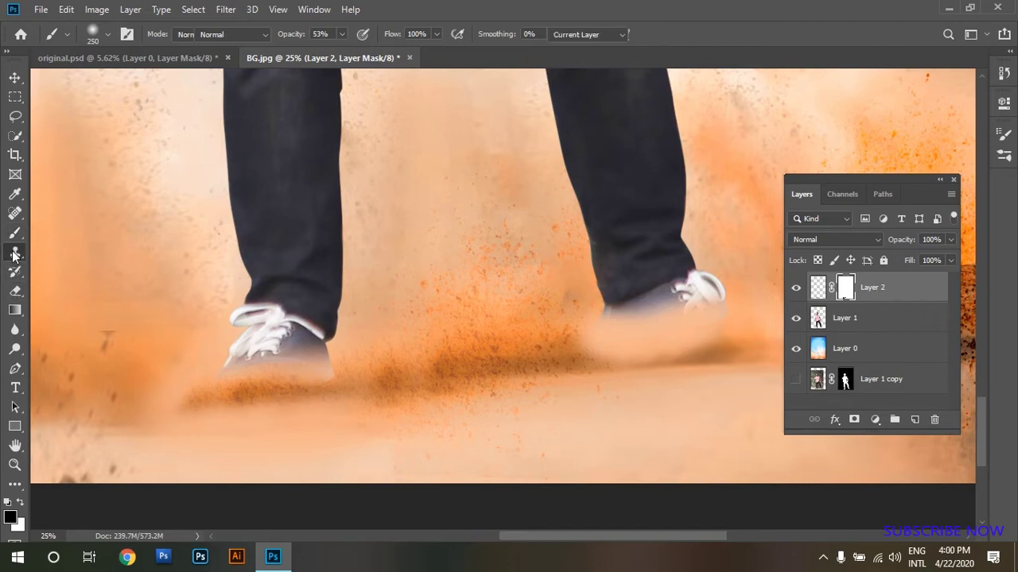
pyautogui.moveTo(294, 379); pyautogui.dragTo(278, 362)
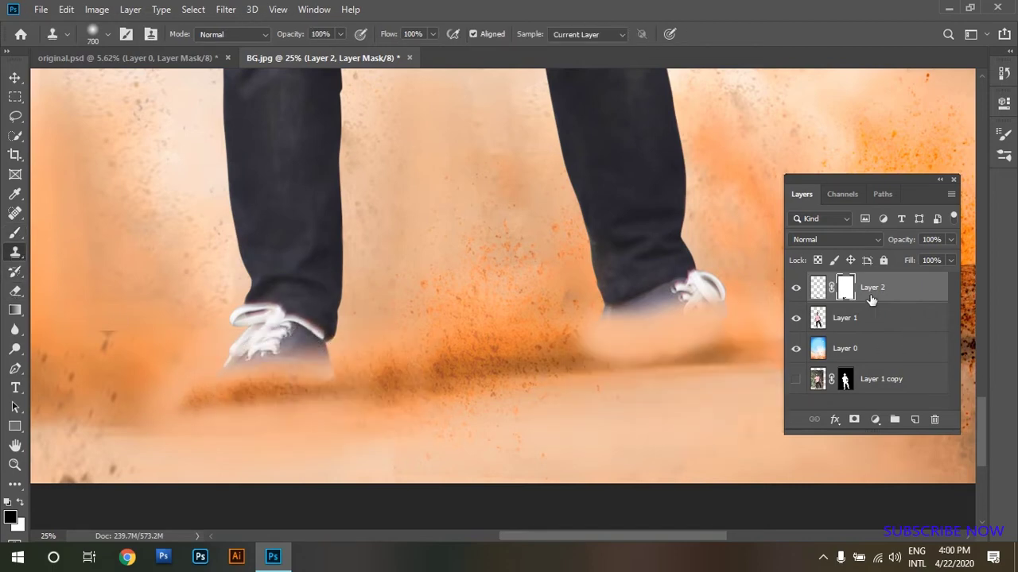
pyautogui.rightClick(845, 293)
pyautogui.click(875, 337)
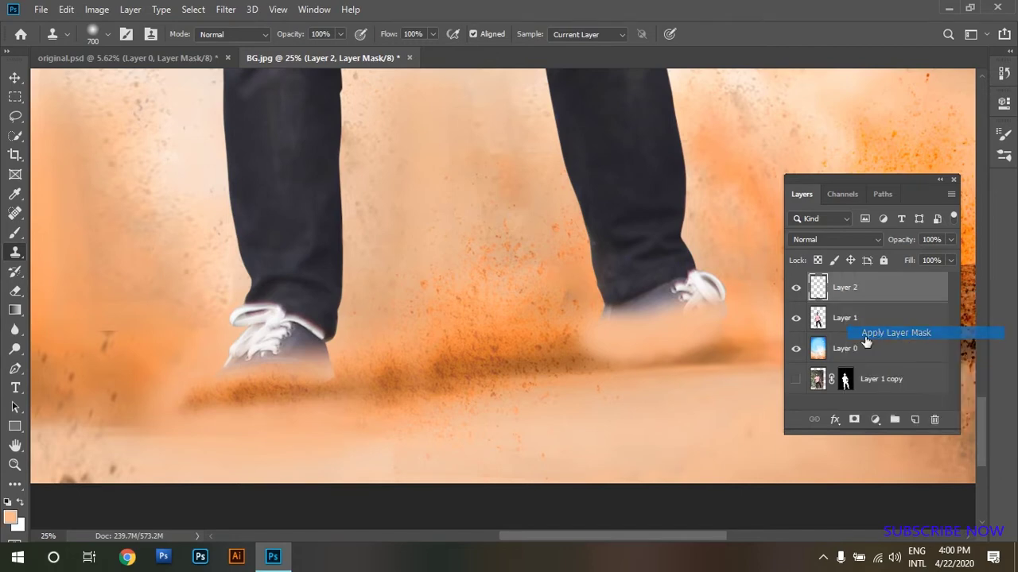
# - Clone dust to extend the streak left, thicken it, and cover the left shoe's base
pyautogui.keyDown('alt'); pyautogui.click(228, 393); pyautogui.keyUp('alt')
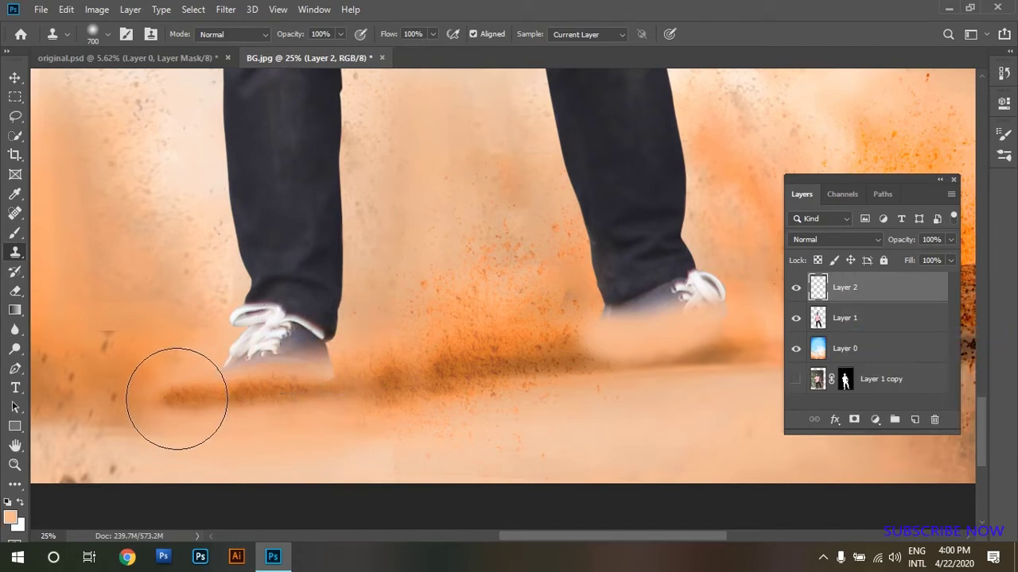
pyautogui.moveTo(177, 397); pyautogui.dragTo(265, 389)
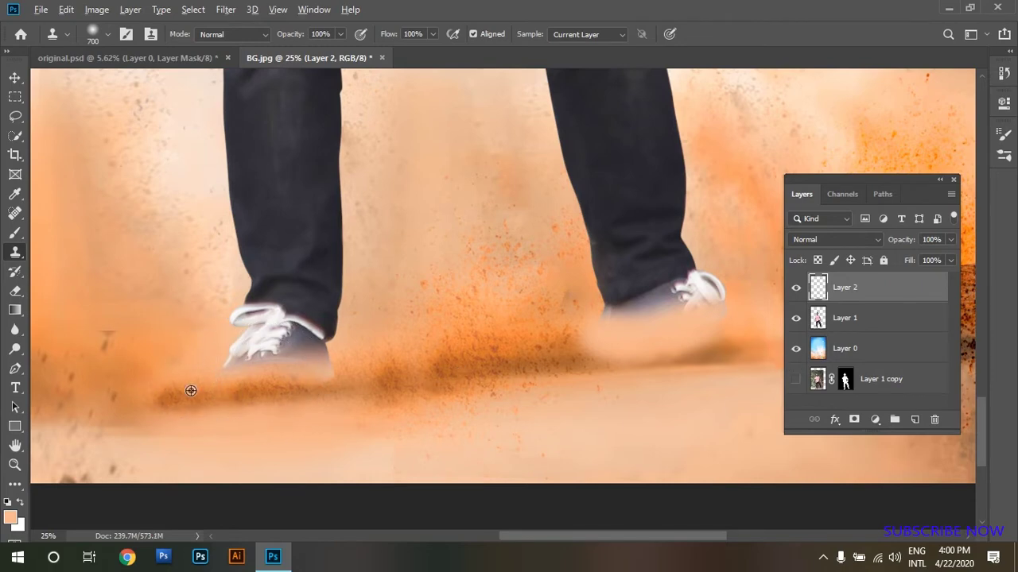
pyautogui.moveTo(191, 378)
pyautogui.mouseDown()
pyautogui.moveTo(279, 370)
pyautogui.moveTo(279, 383)
pyautogui.moveTo(325, 386)
pyautogui.moveTo(331, 377)
pyautogui.mouseUp()
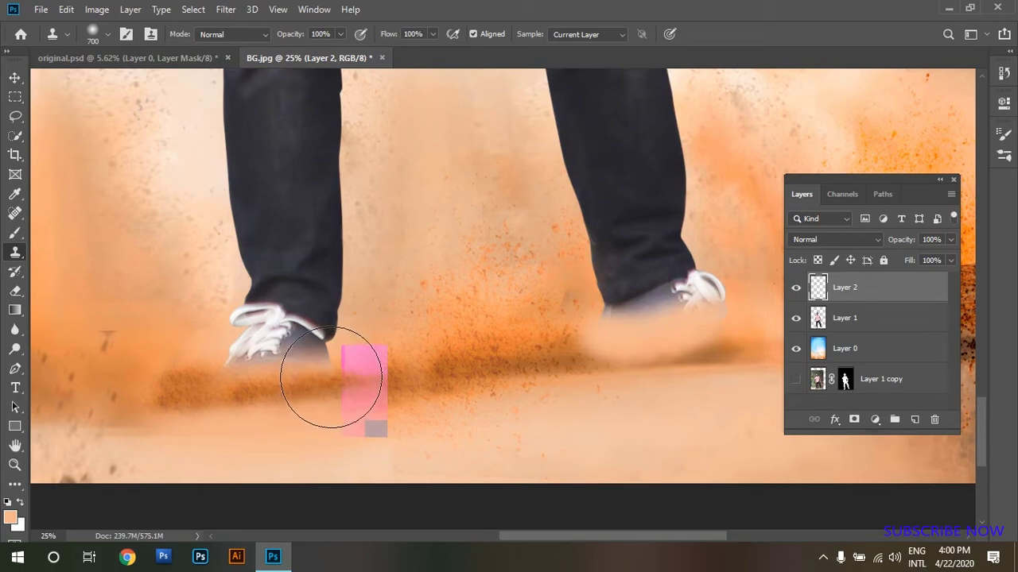
pyautogui.hotkey('ctrl', '-')
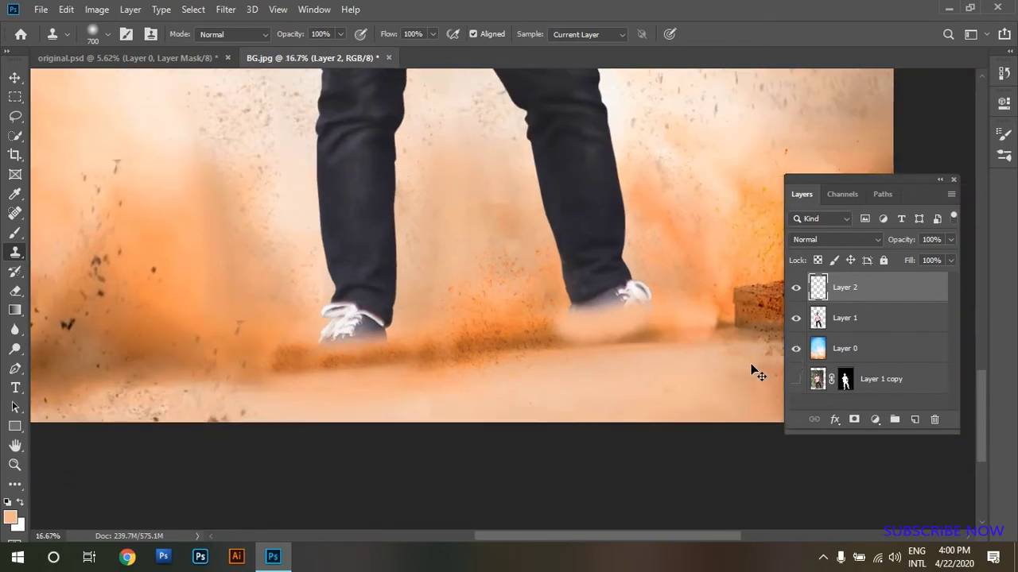
pyautogui.hotkey('ctrl', '-')
pyautogui.hotkey('ctrl', '-')
pyautogui.hotkey('ctrl', '-')
pyautogui.hotkey('ctrl', '-')
pyautogui.hotkey('ctrl', '-')
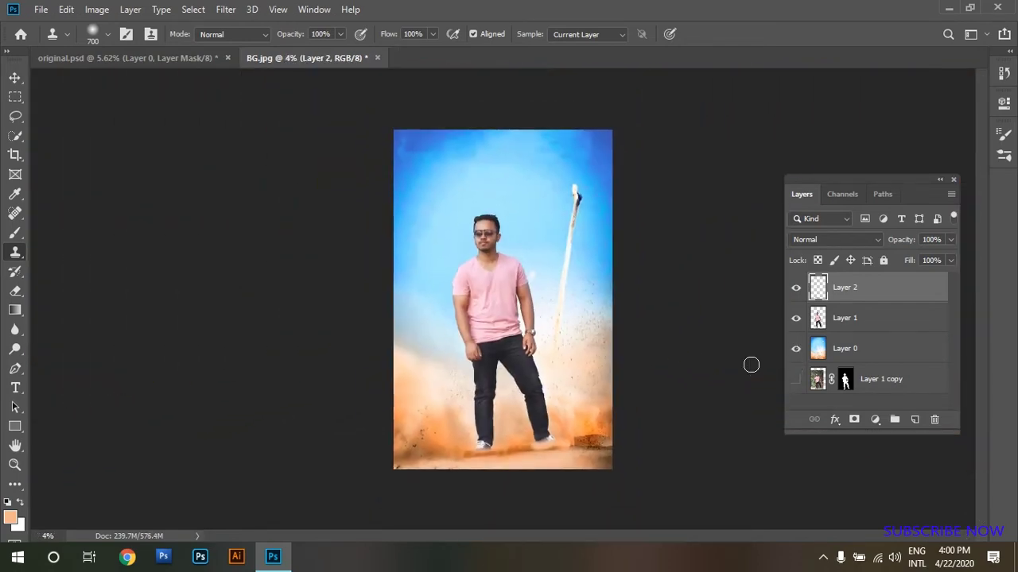
# - Lasso the dark dust patch on Layer 0 beside the right shoe and copy it to a new layer
pyautogui.scroll(3, 564, 449)
pyautogui.scroll(2, 666, 454)
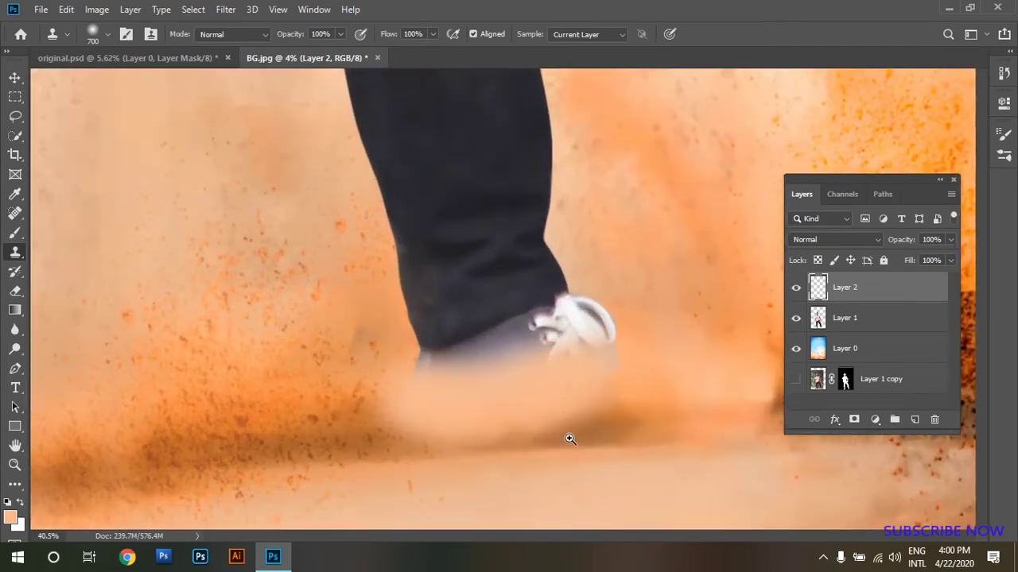
pyautogui.click(861, 351)
pyautogui.moveTo(284, 417); pyautogui.dragTo(340, 345)
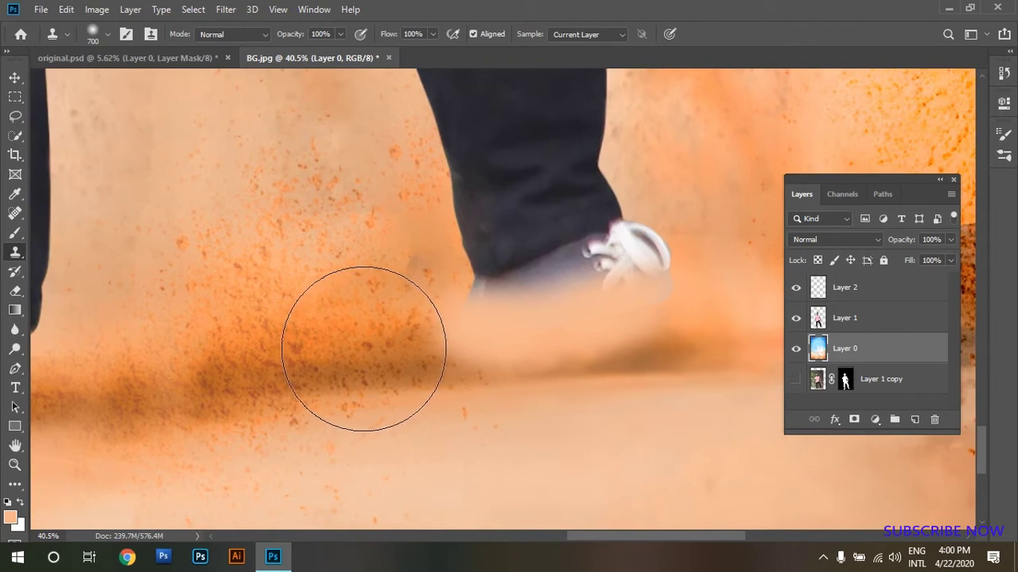
pyautogui.press('l')
pyautogui.moveTo(165, 305)
pyautogui.mouseDown()
pyautogui.moveTo(166, 422)
pyautogui.moveTo(438, 421)
pyautogui.mouseUp()
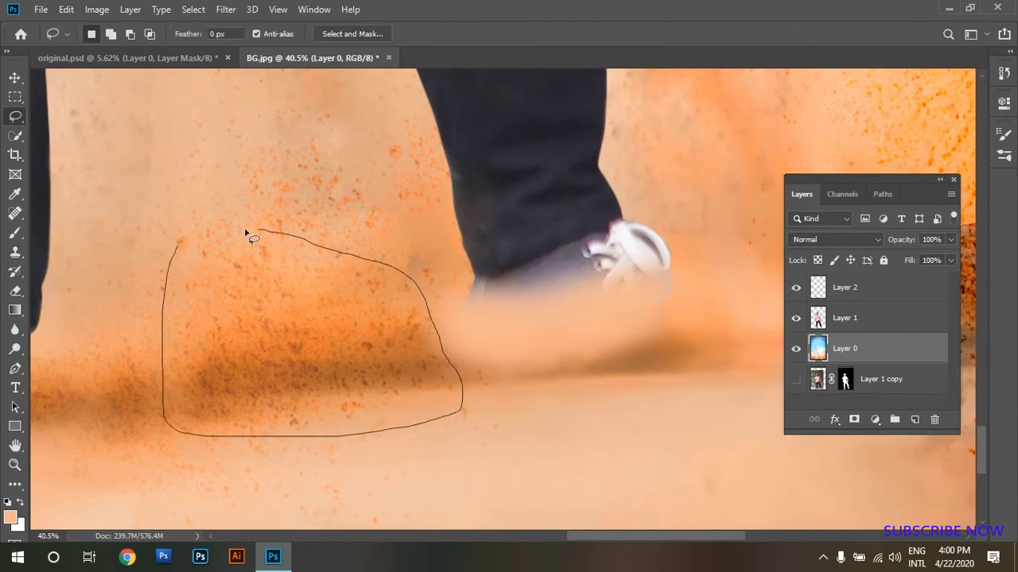
pyautogui.moveTo(246, 234); pyautogui.dragTo(182, 240)
pyautogui.hotkey('ctrl', 'j')
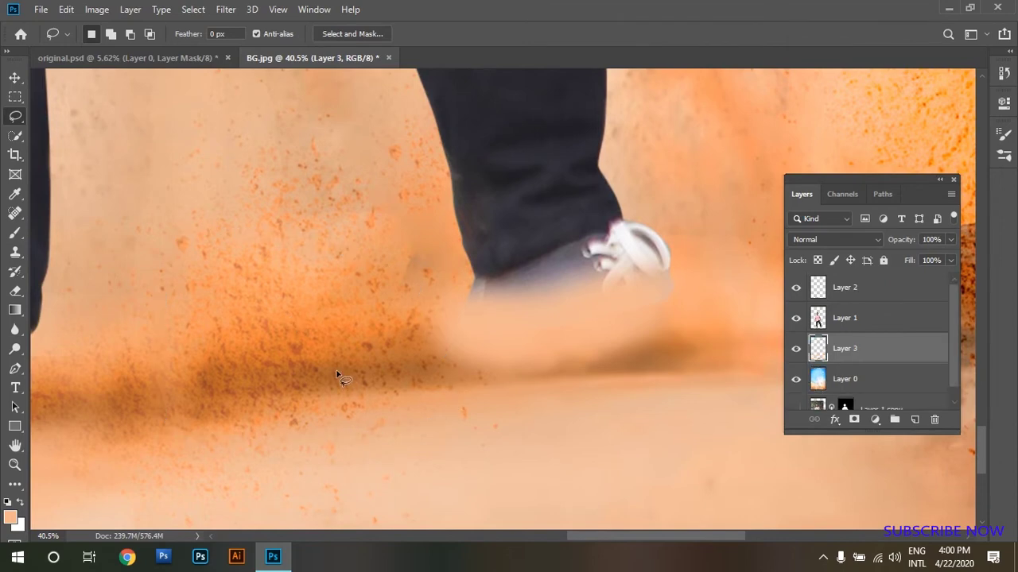
# - Move Layer 3 above Layer 1 and position its dust over the right shoe
pyautogui.press('v')
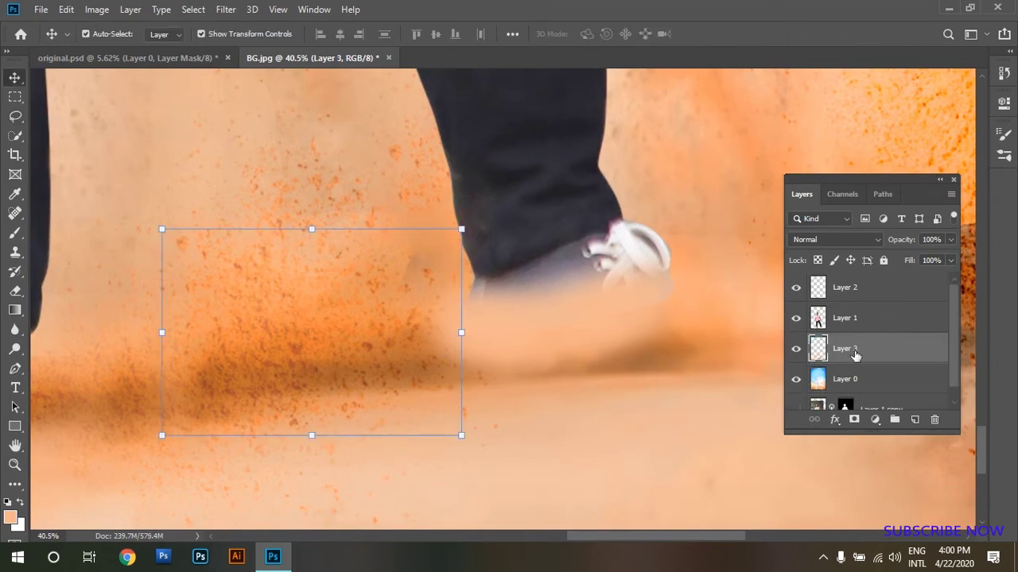
pyautogui.moveTo(855, 355); pyautogui.dragTo(844, 306)
pyautogui.moveTo(390, 395)
pyautogui.mouseDown()
pyautogui.moveTo(617, 371)
pyautogui.moveTo(587, 371)
pyautogui.mouseUp()
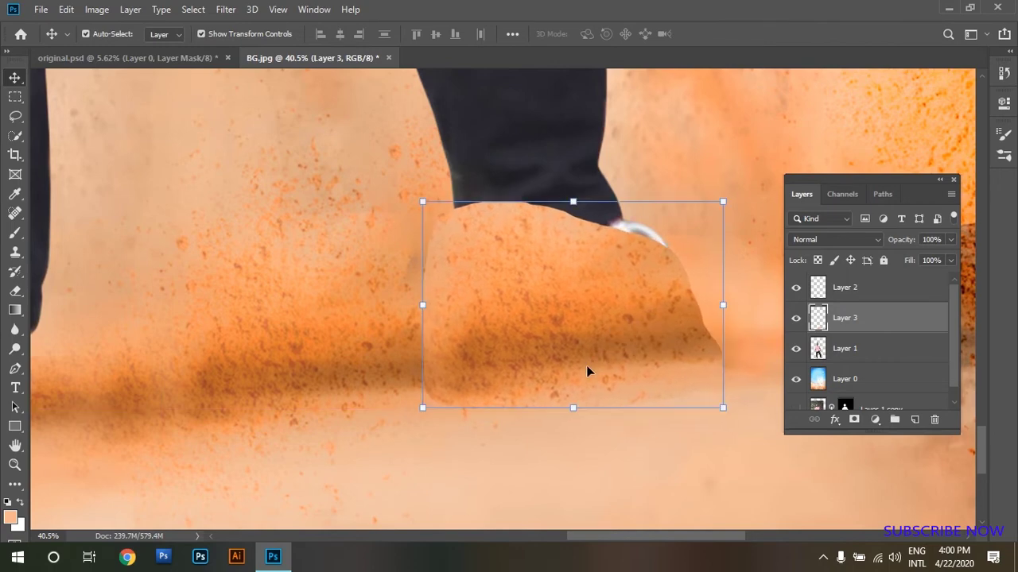
# - Mask Layer 3 at full brush opacity to reveal the shoe and trouser and blend the dust edges
pyautogui.click(854, 419)
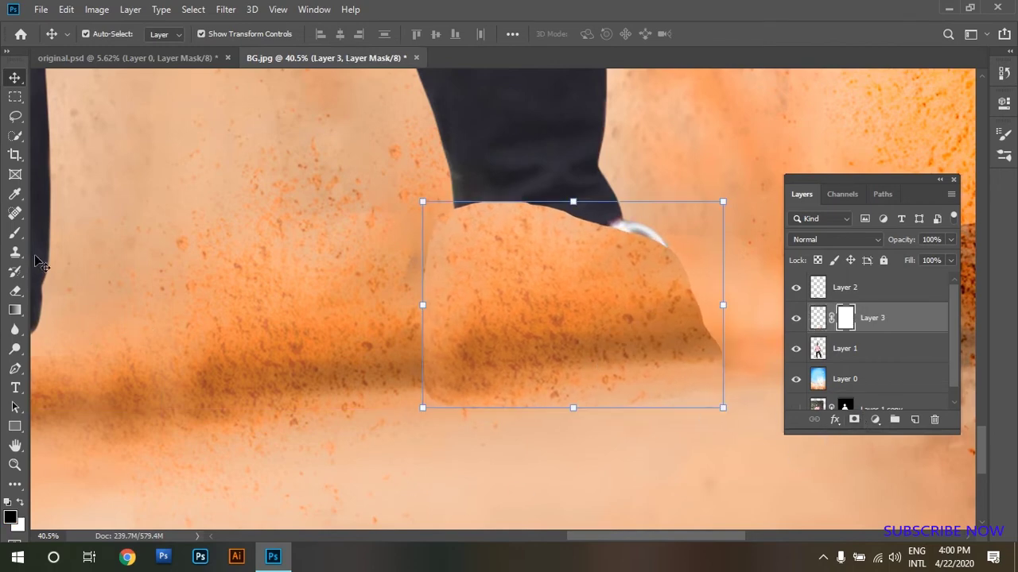
pyautogui.click(15, 233)
pyautogui.moveTo(437, 227)
pyautogui.mouseDown()
pyautogui.moveTo(663, 230)
pyautogui.moveTo(454, 218)
pyautogui.mouseUp()
pyautogui.moveTo(342, 34); pyautogui.dragTo(434, 56)
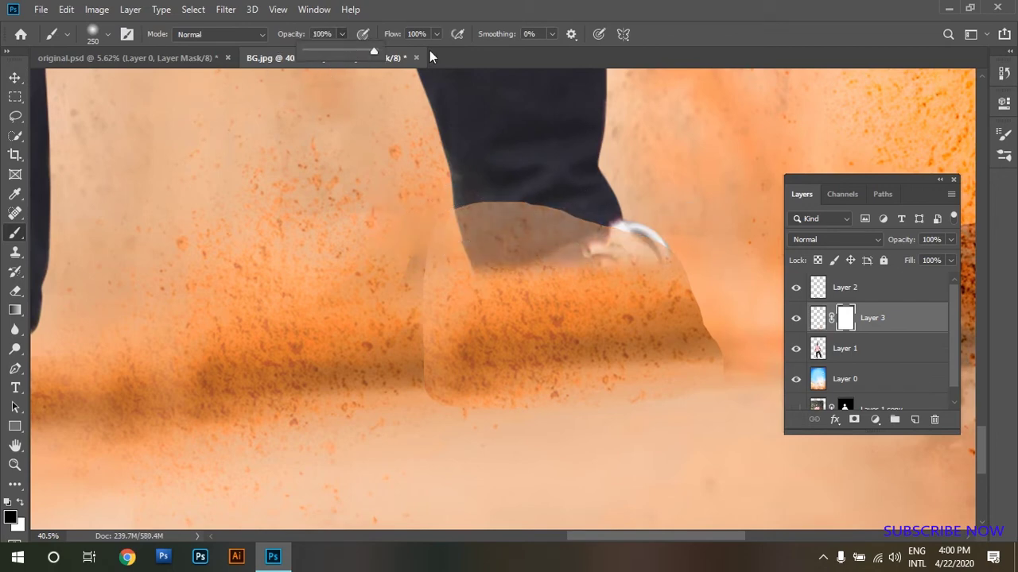
pyautogui.moveTo(586, 193)
pyautogui.mouseDown()
pyautogui.moveTo(636, 254)
pyautogui.moveTo(583, 254)
pyautogui.moveTo(683, 294)
pyautogui.mouseUp()
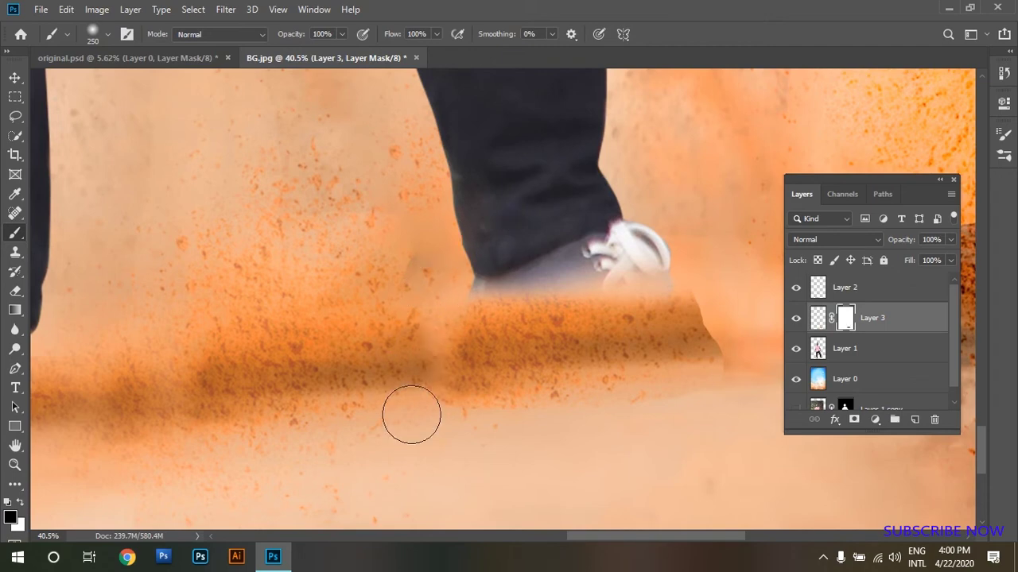
pyautogui.moveTo(681, 413); pyautogui.dragTo(339, 431)
pyautogui.moveTo(483, 403)
pyautogui.mouseDown()
pyautogui.moveTo(425, 293)
pyautogui.moveTo(461, 401)
pyautogui.mouseUp()
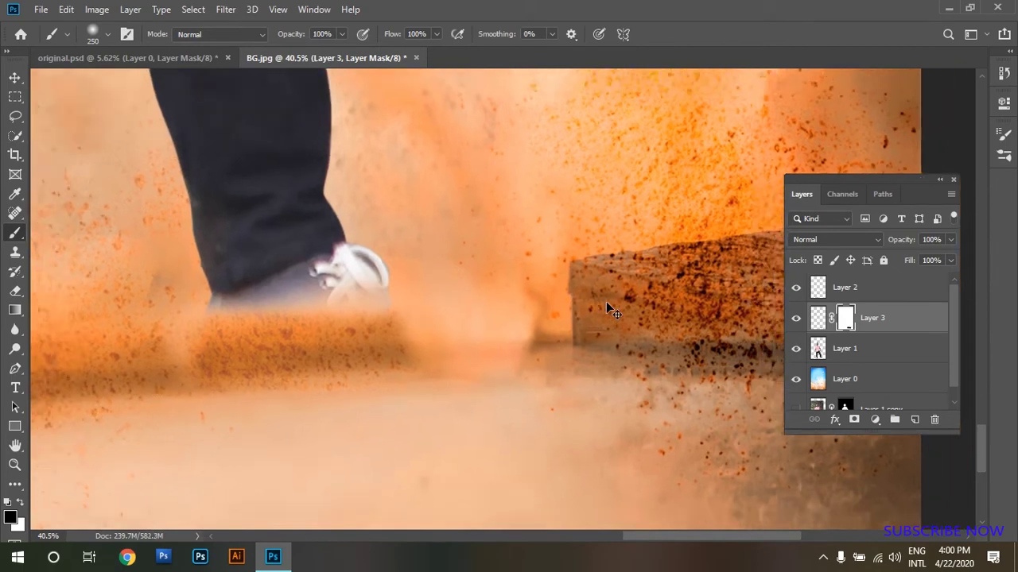
pyautogui.hotkey('ctrl', '0')
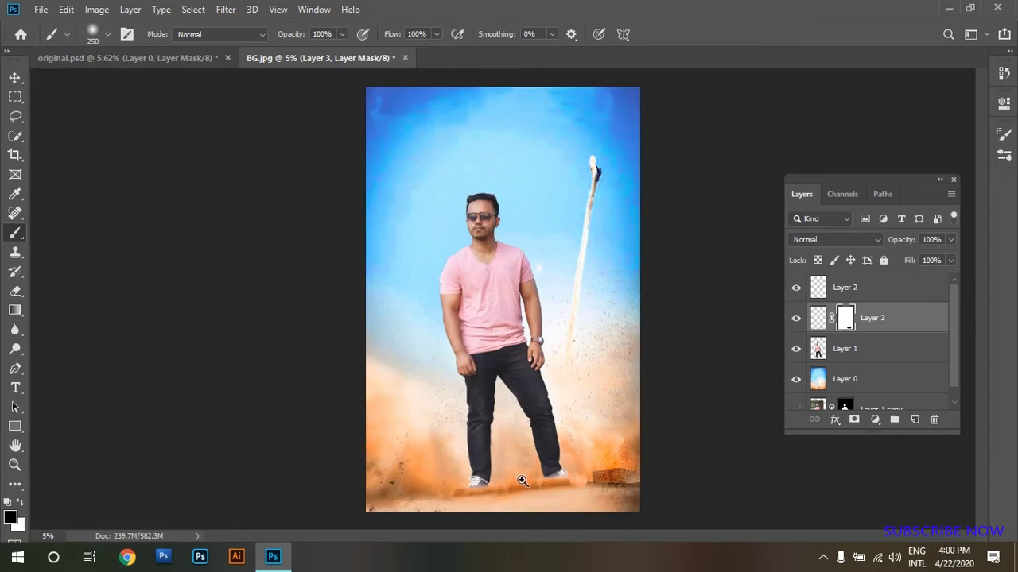
pyautogui.moveTo(521, 481)
pyautogui.mouseDown()
pyautogui.moveTo(577, 472)
pyautogui.moveTo(548, 405)
pyautogui.moveTo(431, 358)
pyautogui.moveTo(385, 452)
pyautogui.moveTo(317, 527)
pyautogui.mouseUp()
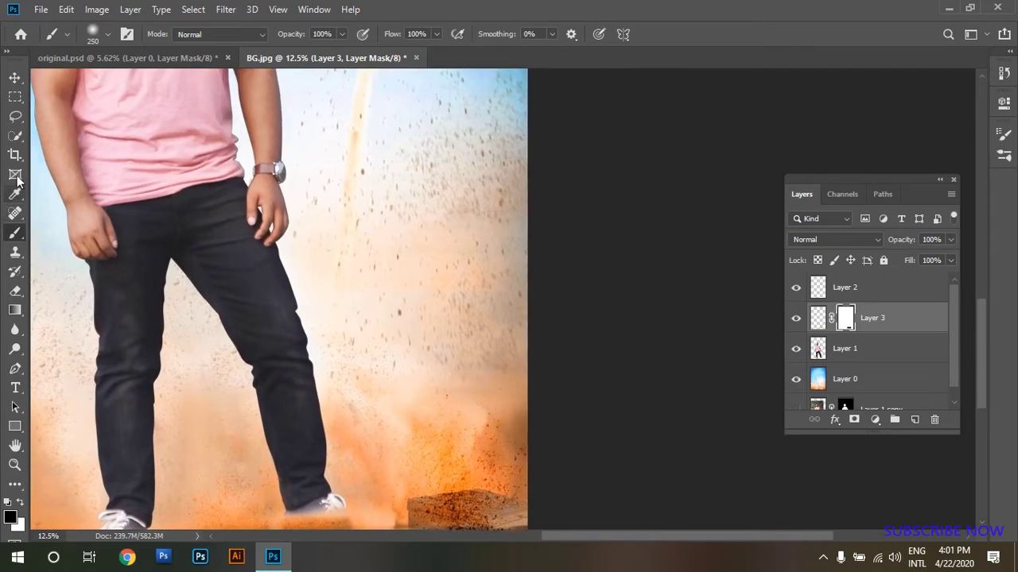
# - Copy an upper-right dust patch to a new layer, move it over the right foot, and stack it under Layer 2
pyautogui.click(15, 116)
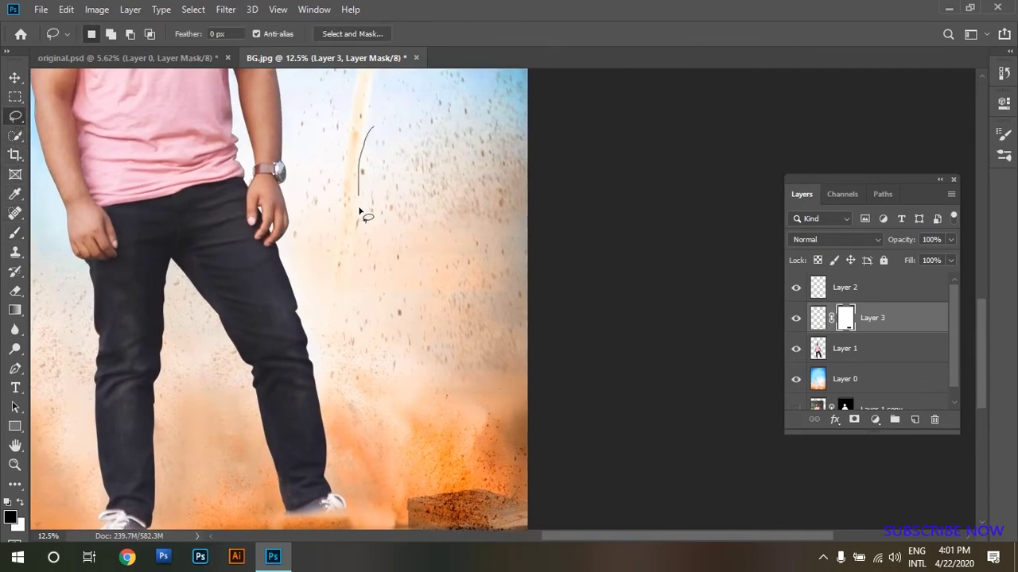
pyautogui.moveTo(460, 237); pyautogui.dragTo(374, 111)
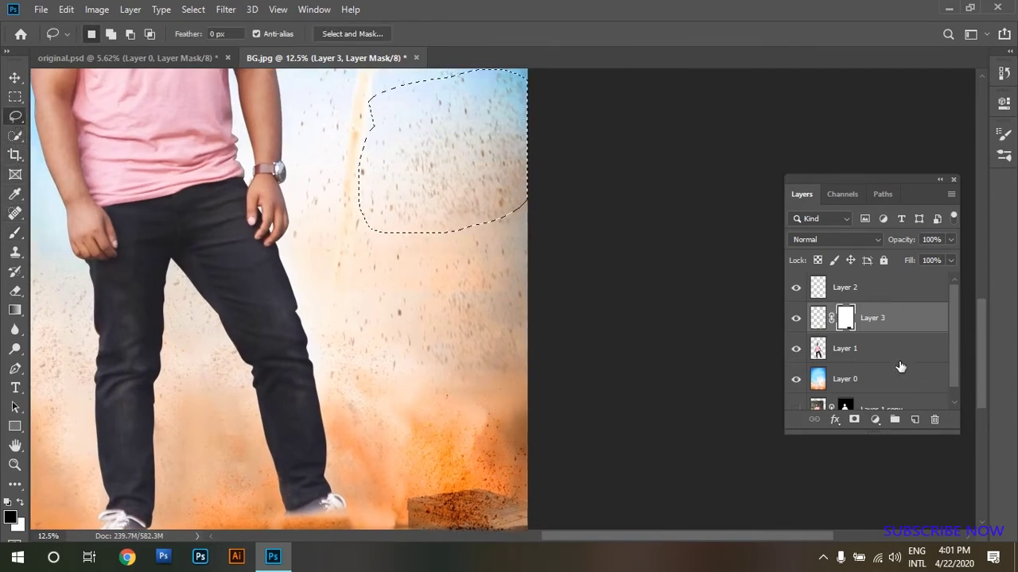
pyautogui.click(823, 379)
pyautogui.hotkey('ctrl', 'j')
pyautogui.press('v')
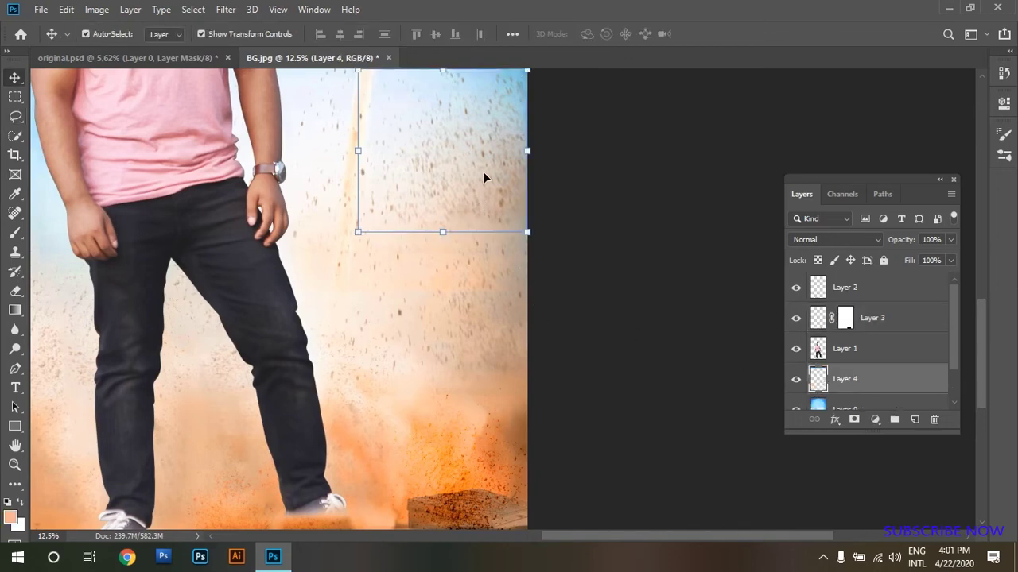
pyautogui.moveTo(482, 172); pyautogui.dragTo(374, 477)
pyautogui.moveTo(469, 368); pyautogui.dragTo(550, 155)
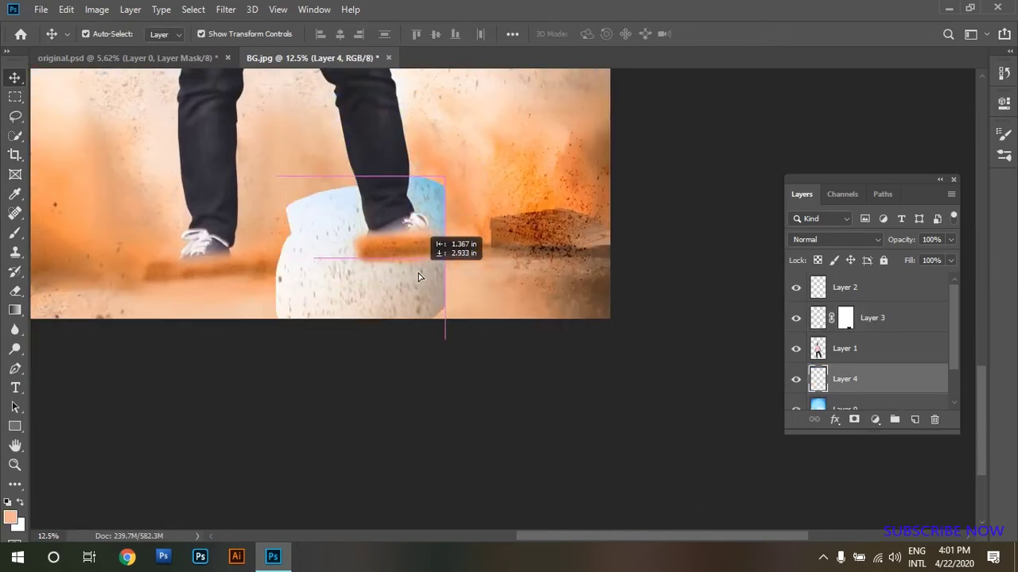
pyautogui.moveTo(457, 199); pyautogui.dragTo(425, 247)
pyautogui.moveTo(872, 382); pyautogui.dragTo(880, 293)
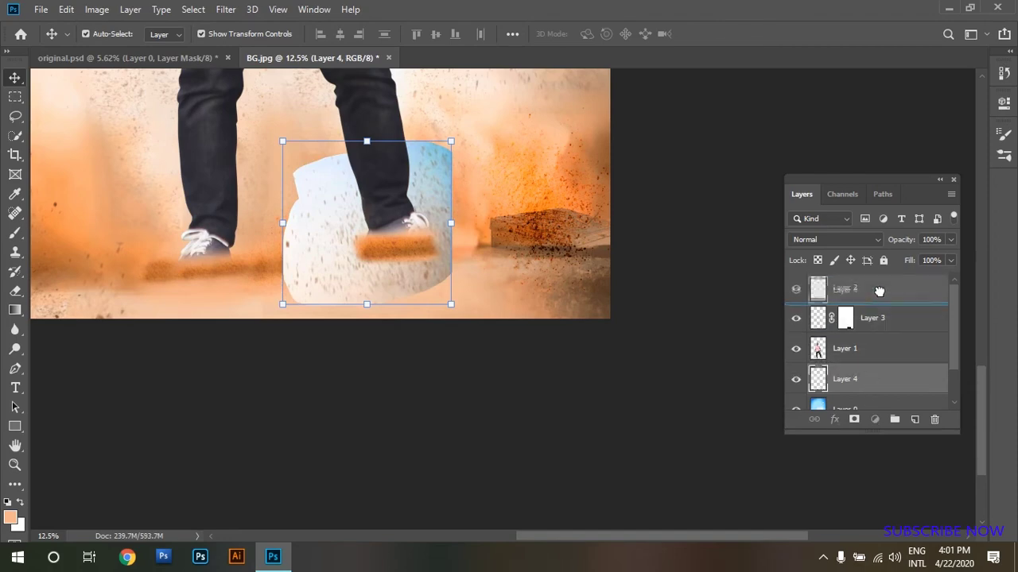
# - Set the dust patch to Color Burn, nudge it, and mask away its hard edges around the shoe
pyautogui.click(843, 241)
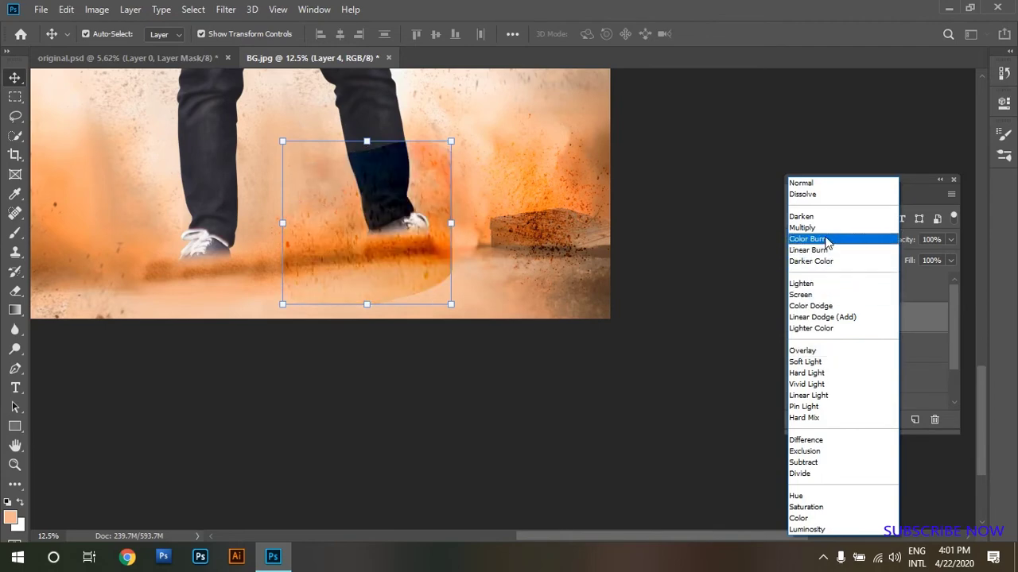
pyautogui.click(827, 239)
pyautogui.moveTo(354, 269); pyautogui.dragTo(376, 252)
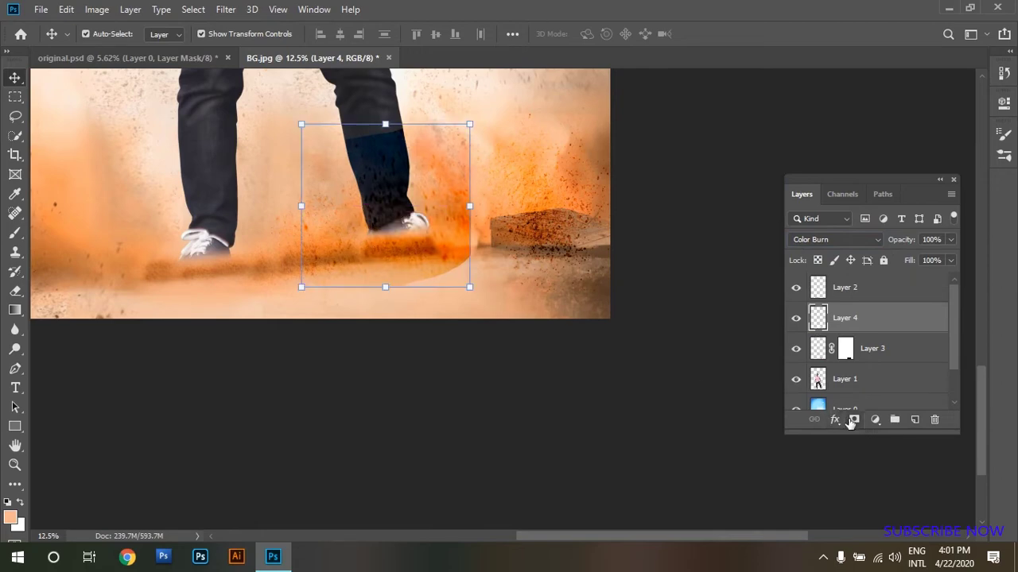
pyautogui.click(853, 420)
pyautogui.click(15, 233)
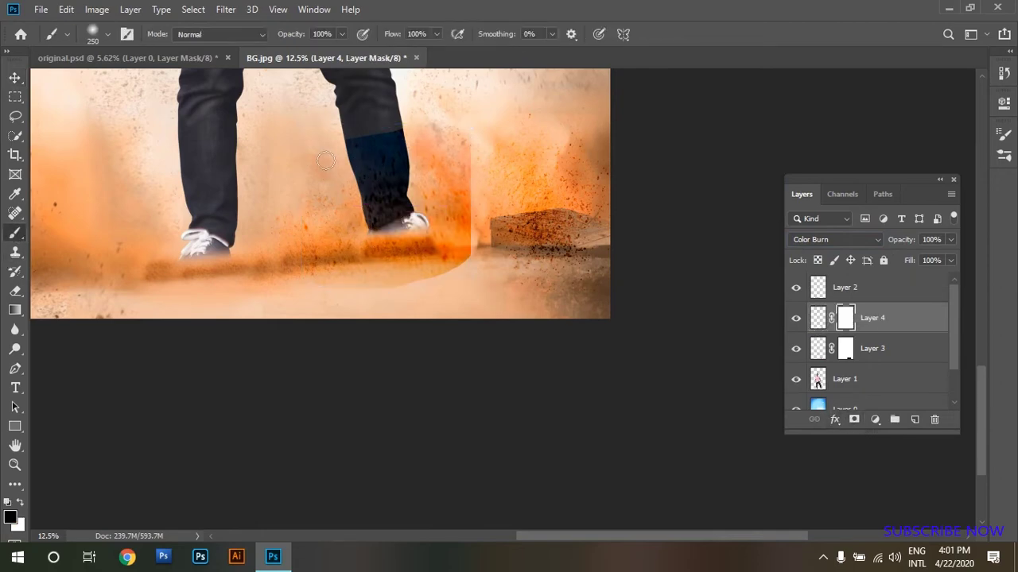
pyautogui.moveTo(314, 162)
pyautogui.mouseDown()
pyautogui.moveTo(445, 159)
pyautogui.moveTo(397, 191)
pyautogui.moveTo(500, 246)
pyautogui.moveTo(428, 289)
pyautogui.moveTo(363, 298)
pyautogui.mouseUp()
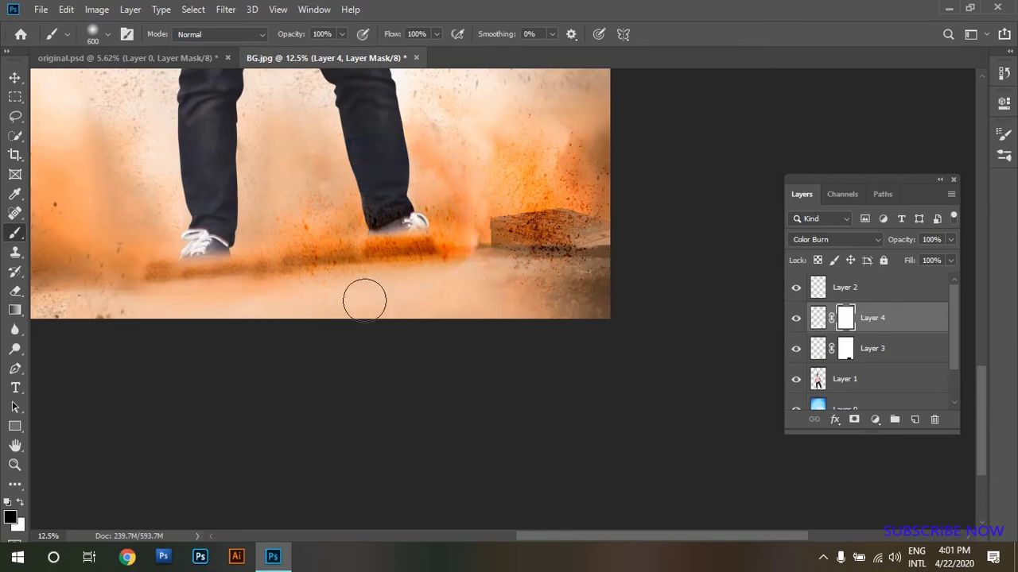
pyautogui.moveTo(462, 197)
pyautogui.mouseDown()
pyautogui.moveTo(350, 203)
pyautogui.moveTo(477, 209)
pyautogui.moveTo(456, 272)
pyautogui.moveTo(500, 243)
pyautogui.mouseUp()
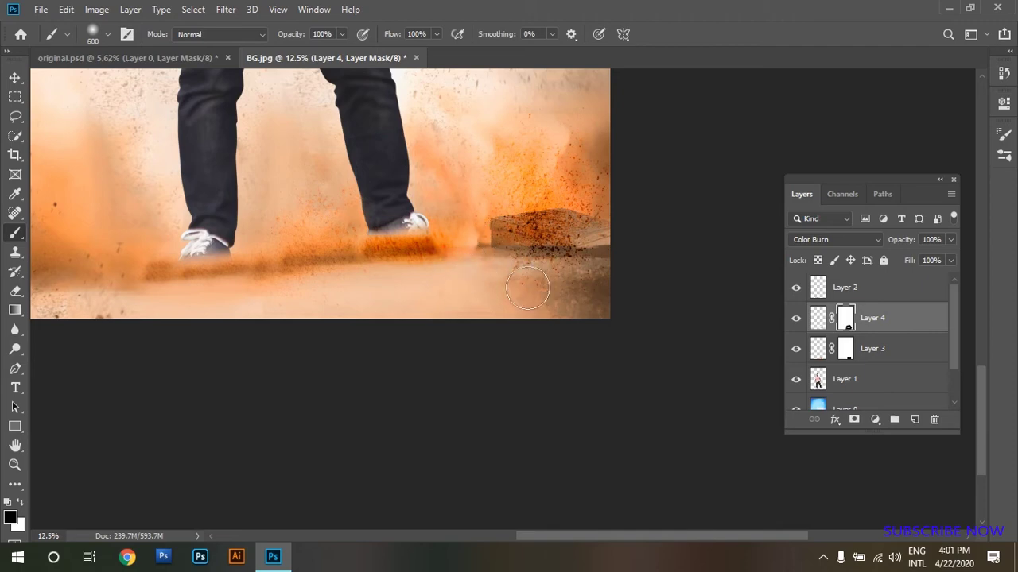
pyautogui.moveTo(431, 310)
pyautogui.mouseDown()
pyautogui.moveTo(482, 348)
pyautogui.moveTo(522, 357)
pyautogui.moveTo(490, 367)
pyautogui.mouseUp()
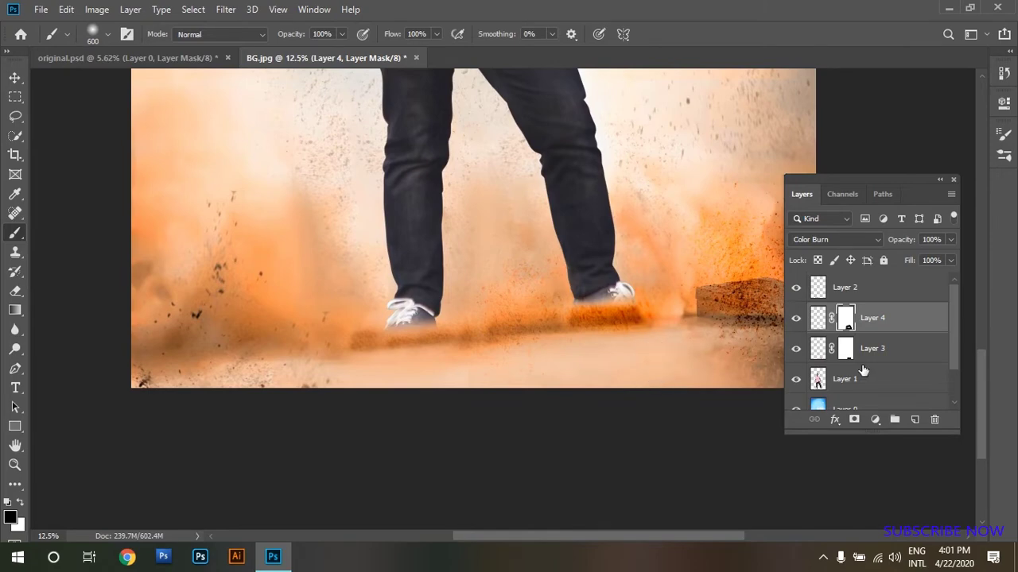
# - Apply the layer masks of Layer 4 and Layer 3 permanently
pyautogui.hotkey('ctrl', 'e')
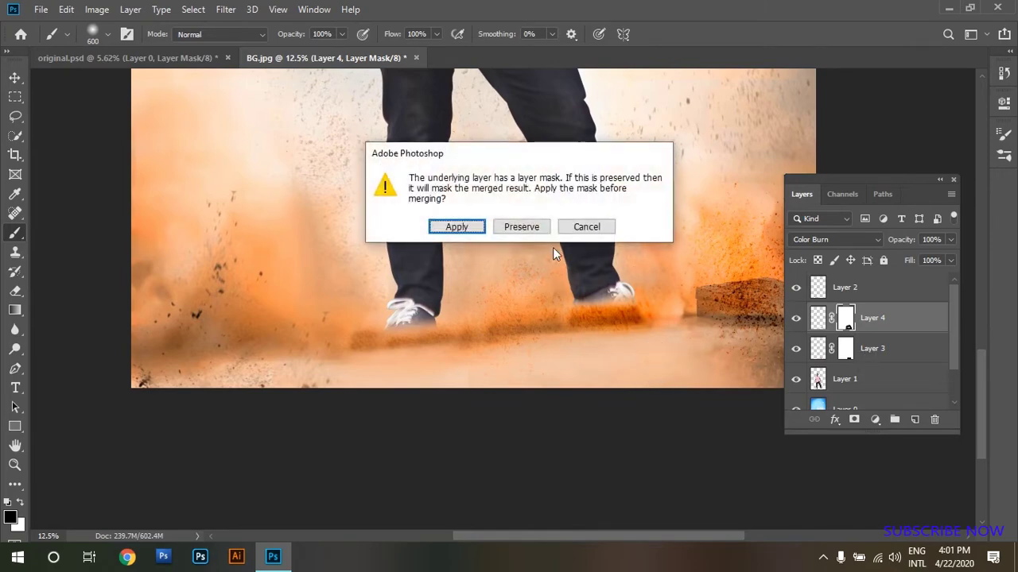
pyautogui.click(464, 232)
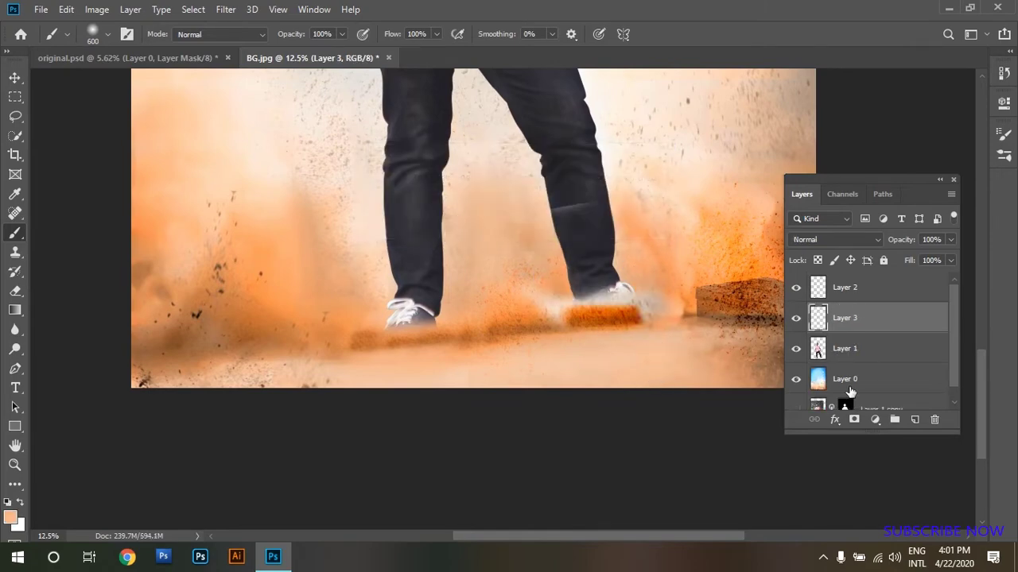
pyautogui.hotkey('ctrl', 'z')
pyautogui.rightClick(845, 318)
pyautogui.click(878, 359)
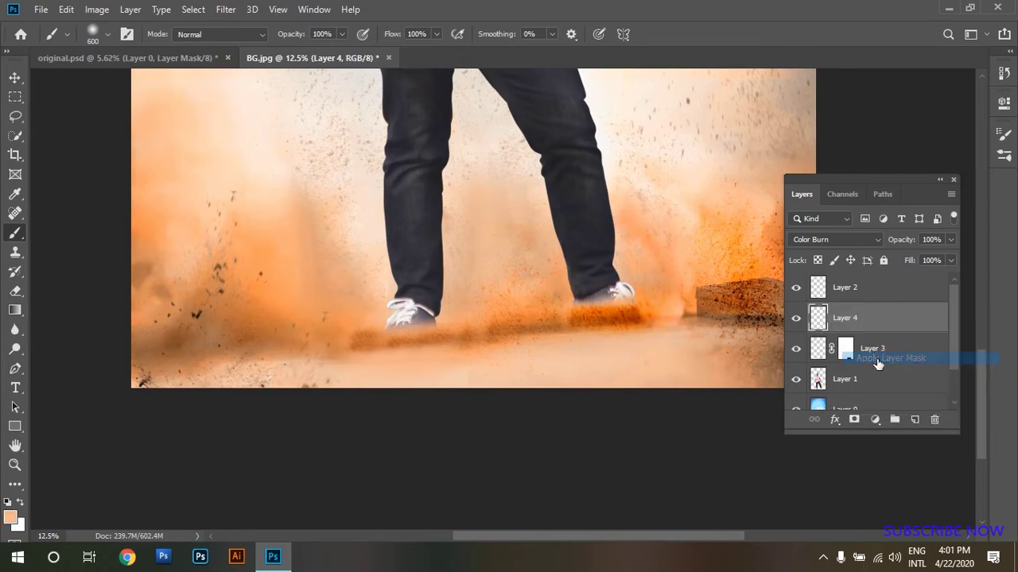
pyautogui.rightClick(847, 350)
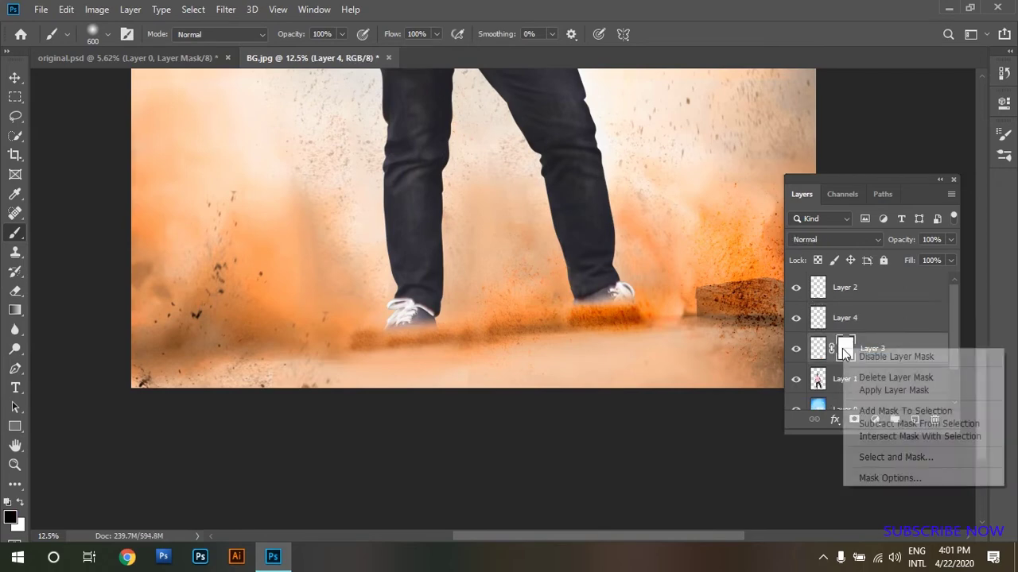
pyautogui.click(871, 387)
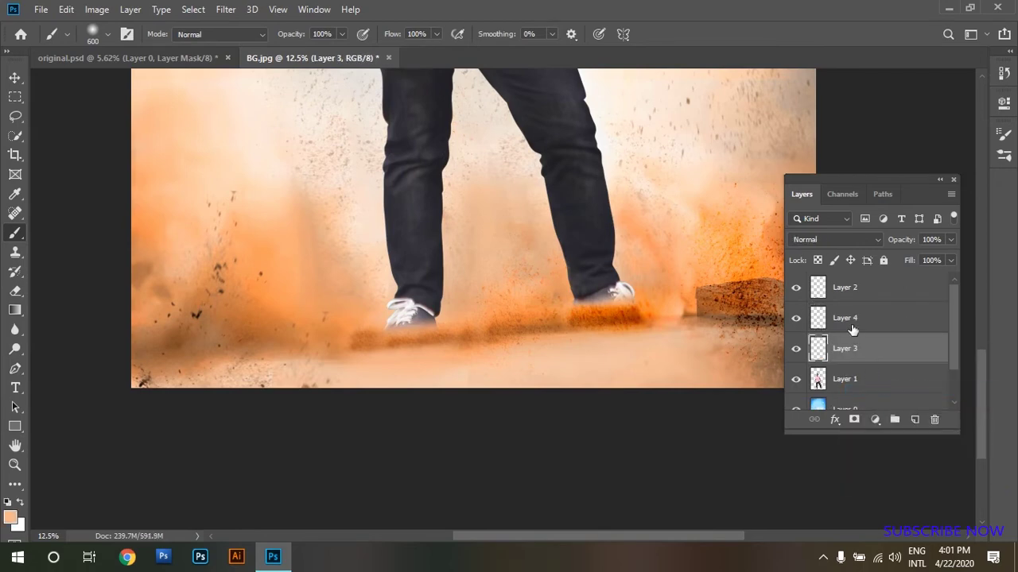
# - Merge Layer 1 down into Layer 0 to combine the subject with the background
pyautogui.hotkey('ctrl', '-')
pyautogui.hotkey('ctrl', '-')
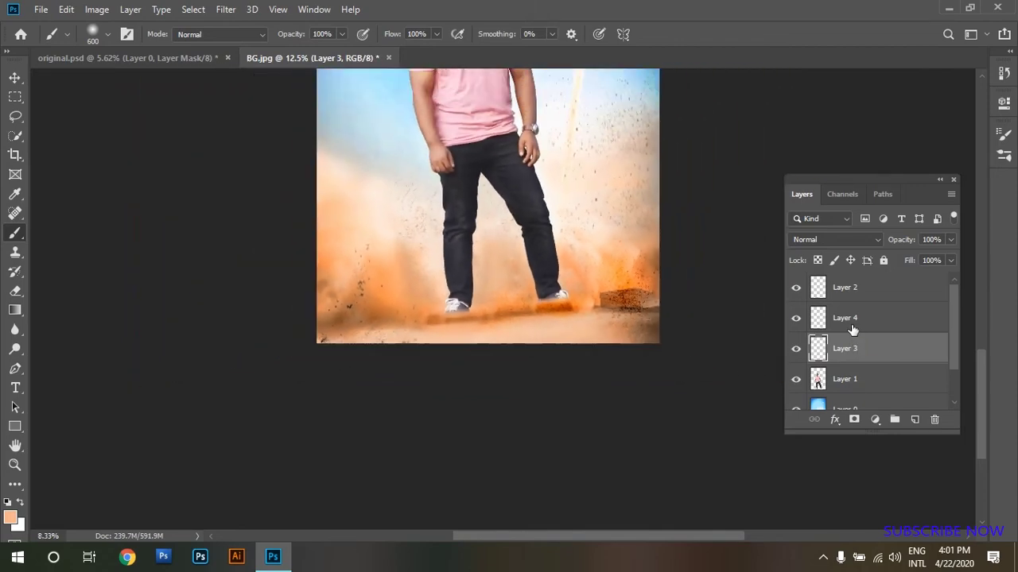
pyautogui.keyDown('shift'); pyautogui.click(848, 319); pyautogui.keyUp('shift')
pyautogui.hotkey('ctrl', 'e')
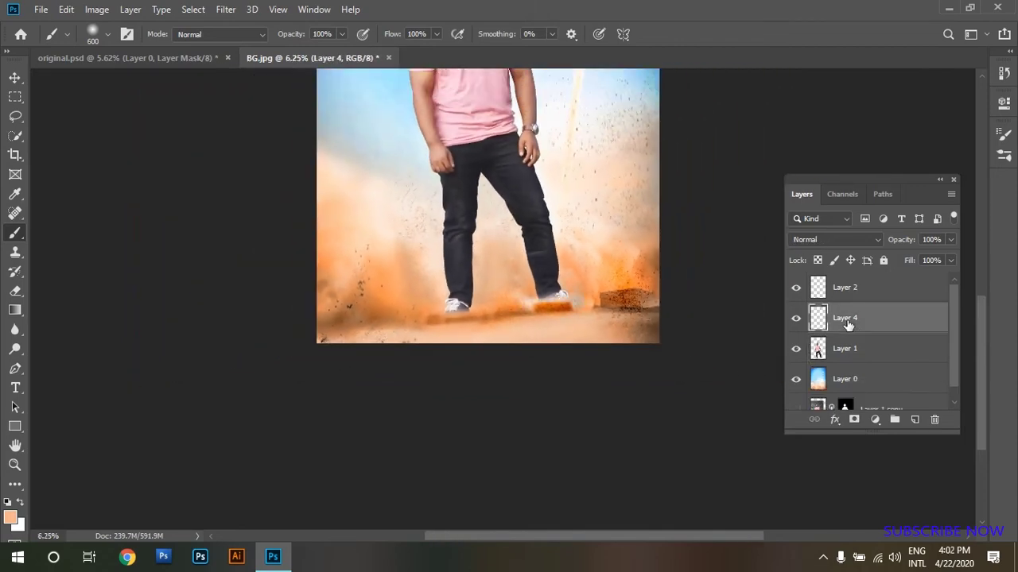
pyautogui.hotkey('ctrl', 'z')
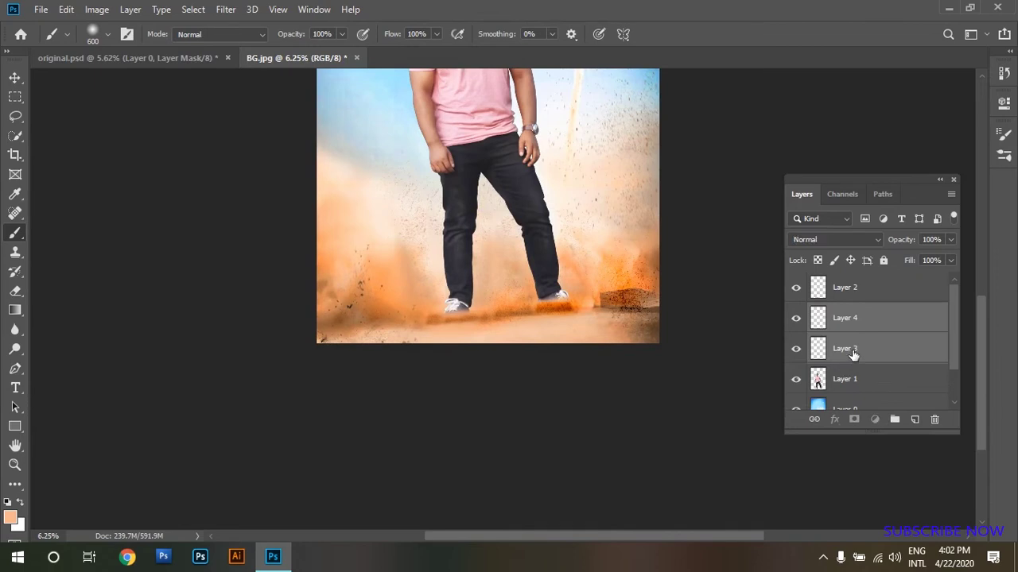
pyautogui.click(852, 354)
pyautogui.click(859, 384)
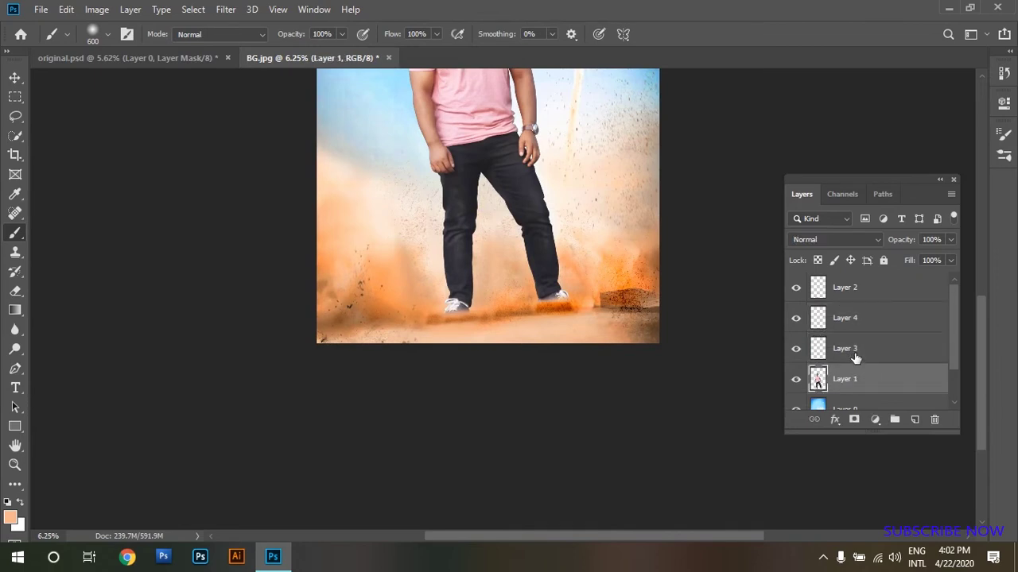
pyautogui.click(853, 352)
pyautogui.click(847, 364)
pyautogui.hotkey('ctrl', 'e')
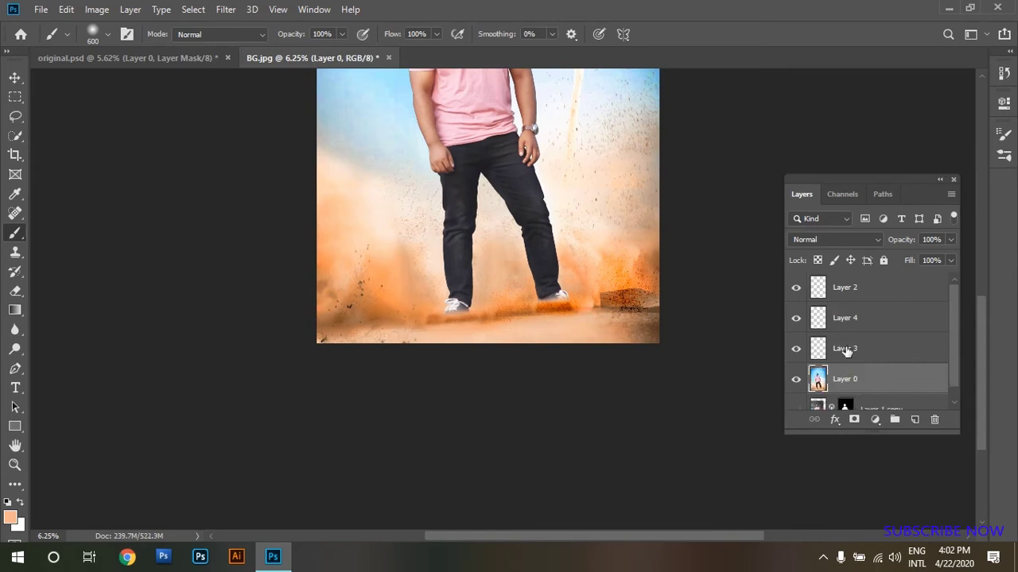
# - Merge the combined photo with Layers 3, 4 and 2 into a single Layer 2
pyautogui.keyDown('shift'); pyautogui.click(847, 352); pyautogui.keyUp('shift')
pyautogui.hotkey('ctrl', 'e')
pyautogui.keyDown('shift'); pyautogui.click(846, 318); pyautogui.keyUp('shift')
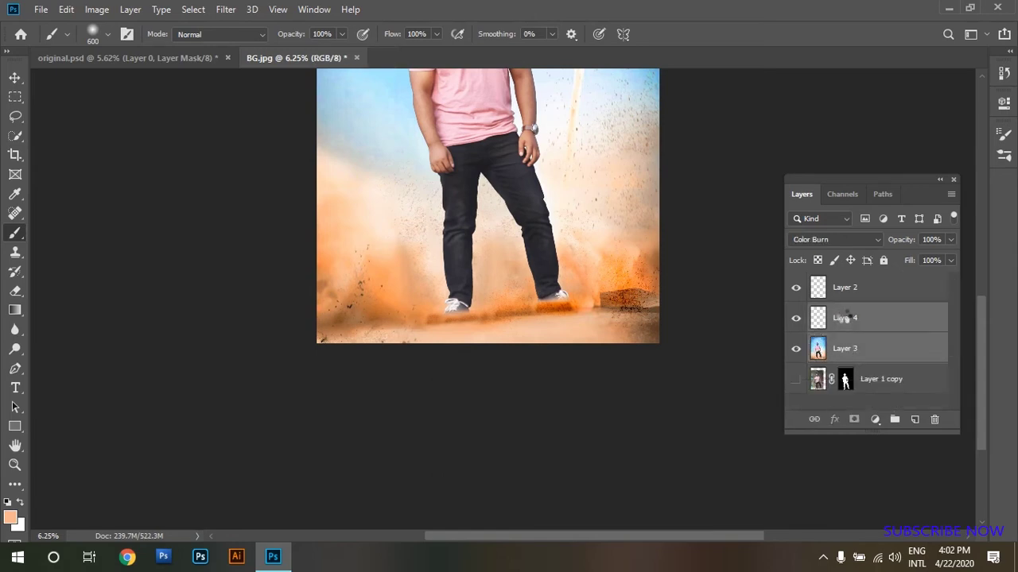
pyautogui.hotkey('ctrl', 'e')
pyautogui.keyDown('shift'); pyautogui.click(843, 302); pyautogui.keyUp('shift')
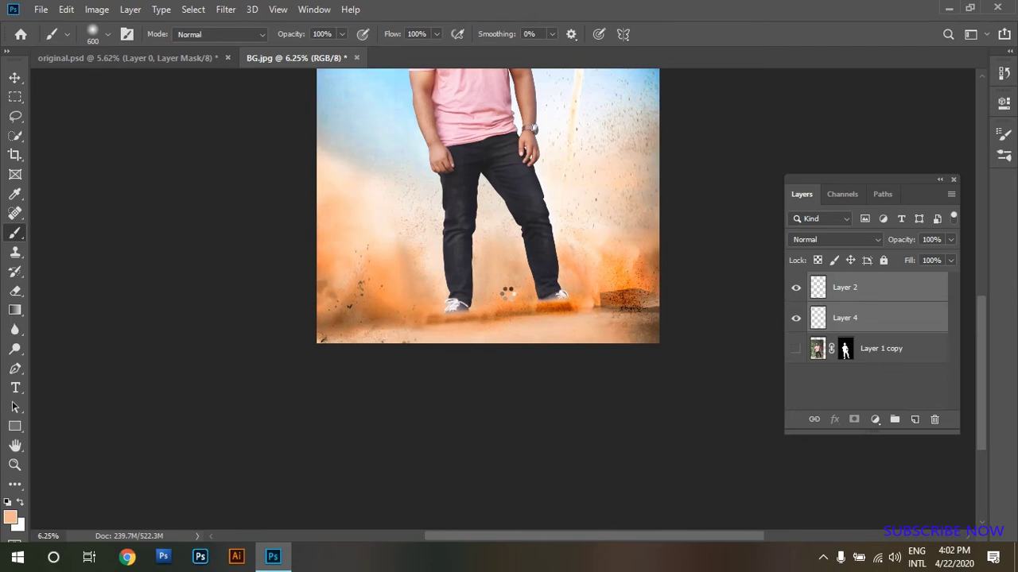
pyautogui.hotkey('ctrl', 'e')
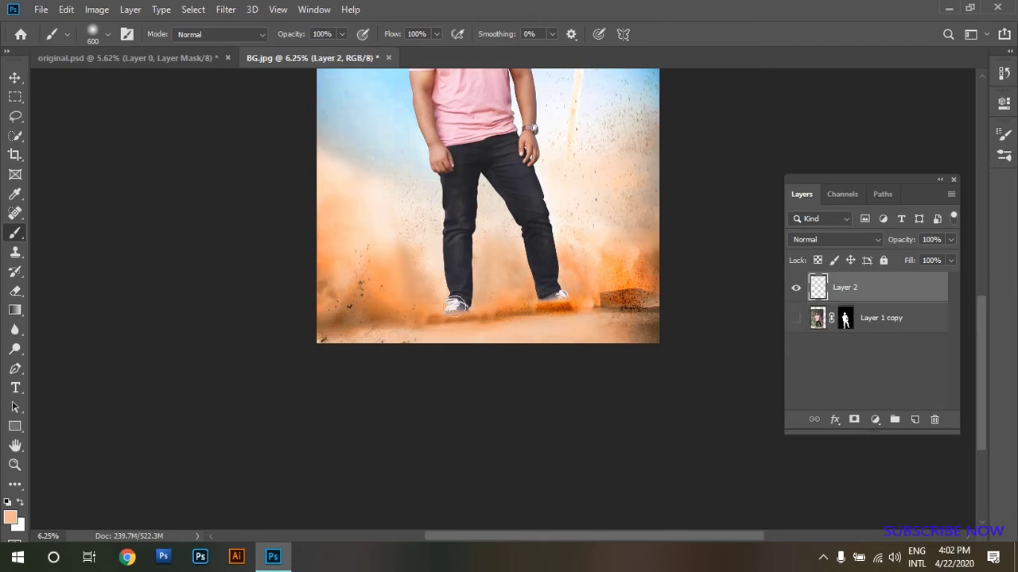
# - Clone orange dust over the left shoe's toe and the ground beneath it
pyautogui.click(450, 330)
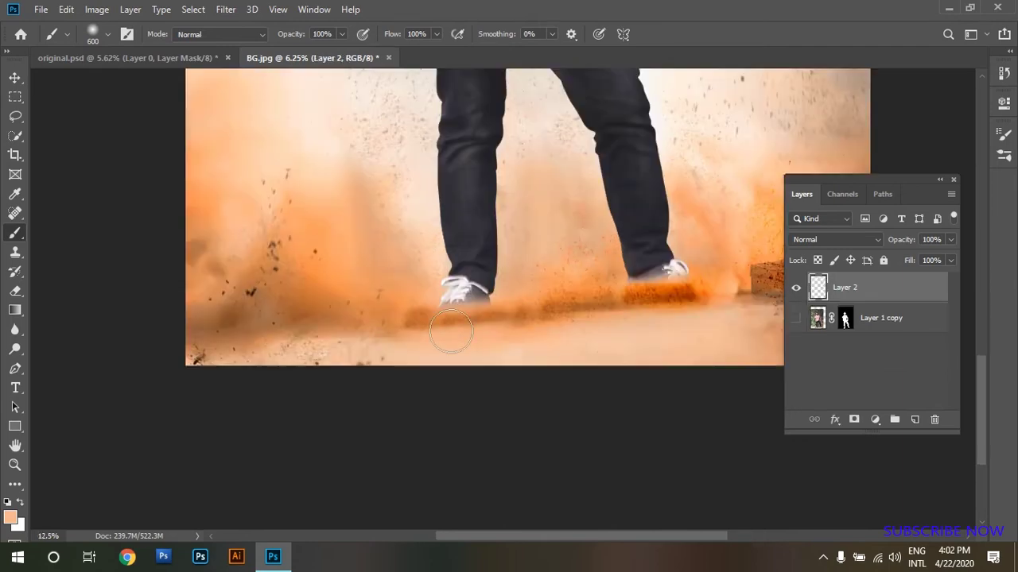
pyautogui.click(445, 317)
pyautogui.click(445, 318)
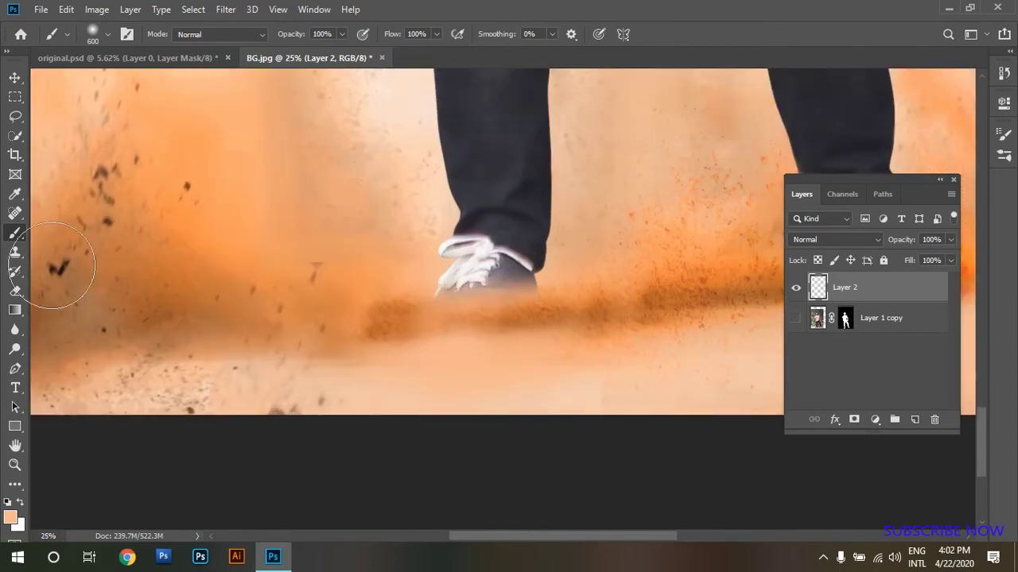
pyautogui.click(15, 251)
pyautogui.keyDown('alt'); pyautogui.click(384, 313); pyautogui.keyUp('alt')
pyautogui.moveTo(439, 318); pyautogui.dragTo(424, 318)
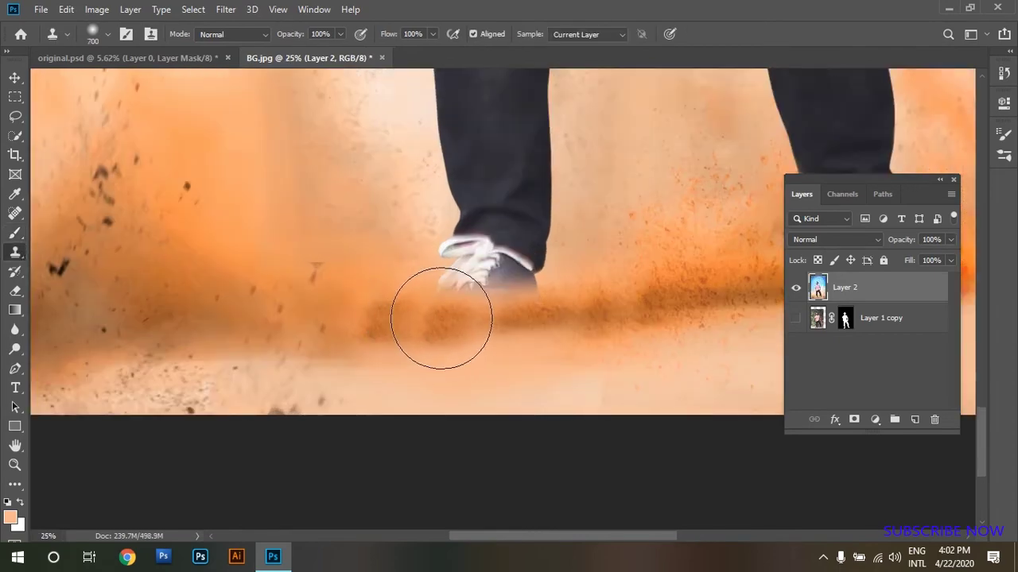
pyautogui.keyDown('alt'); pyautogui.click(389, 234); pyautogui.keyUp('alt')
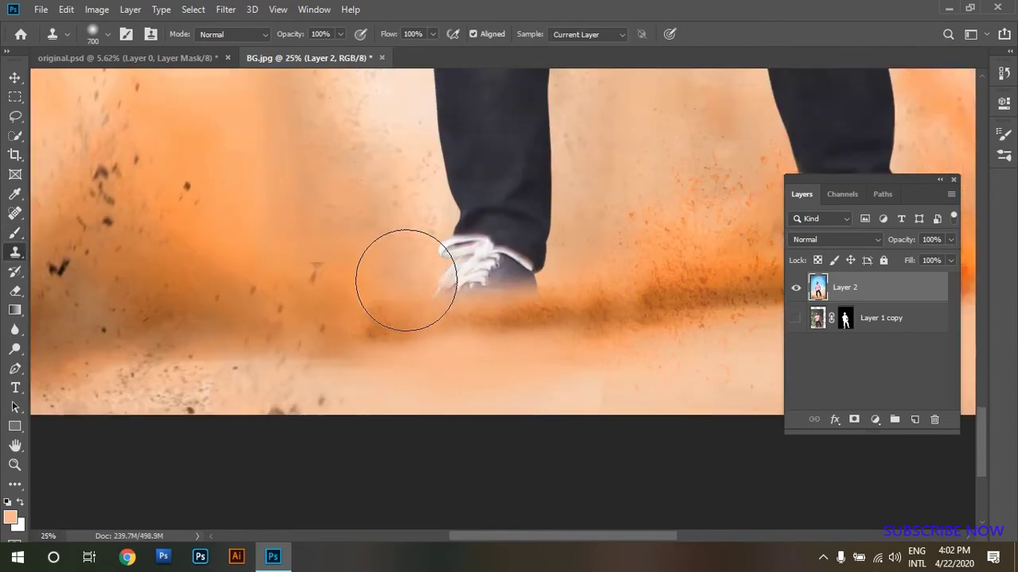
pyautogui.moveTo(408, 268); pyautogui.dragTo(408, 285)
pyautogui.hotkey('ctrl', 'z')
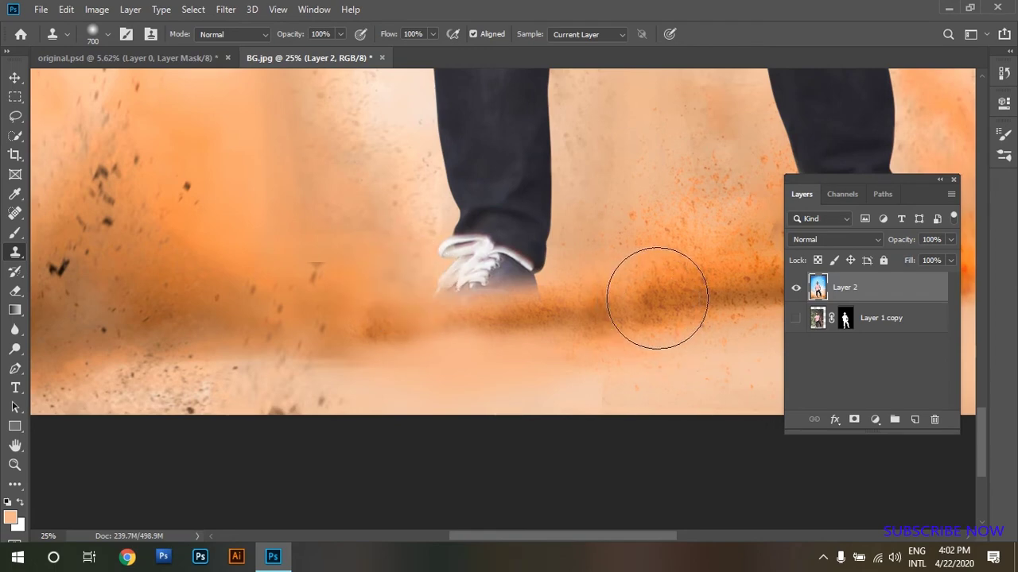
pyautogui.hotkey('ctrl', 'z')
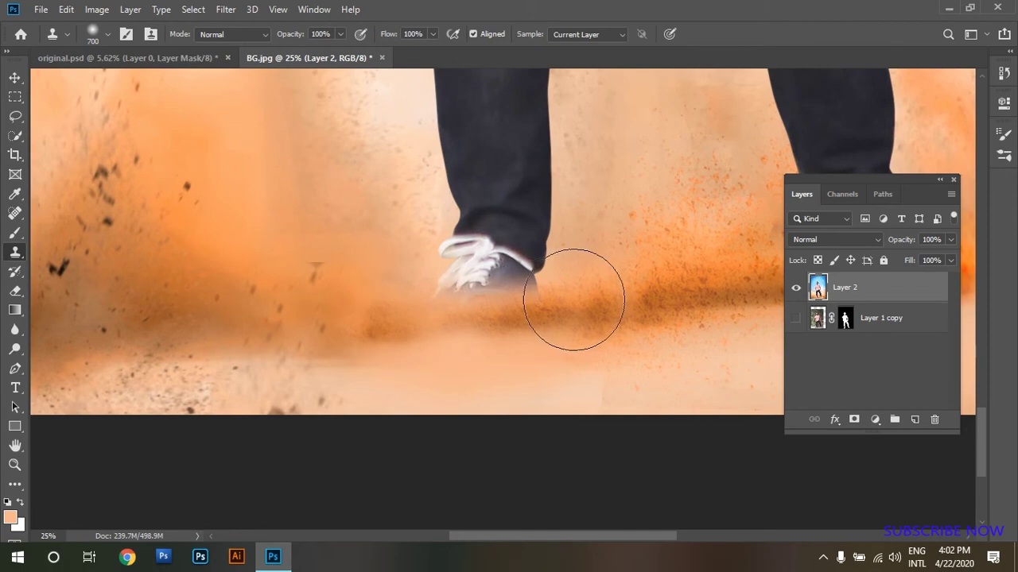
pyautogui.moveTo(597, 295); pyautogui.dragTo(411, 338)
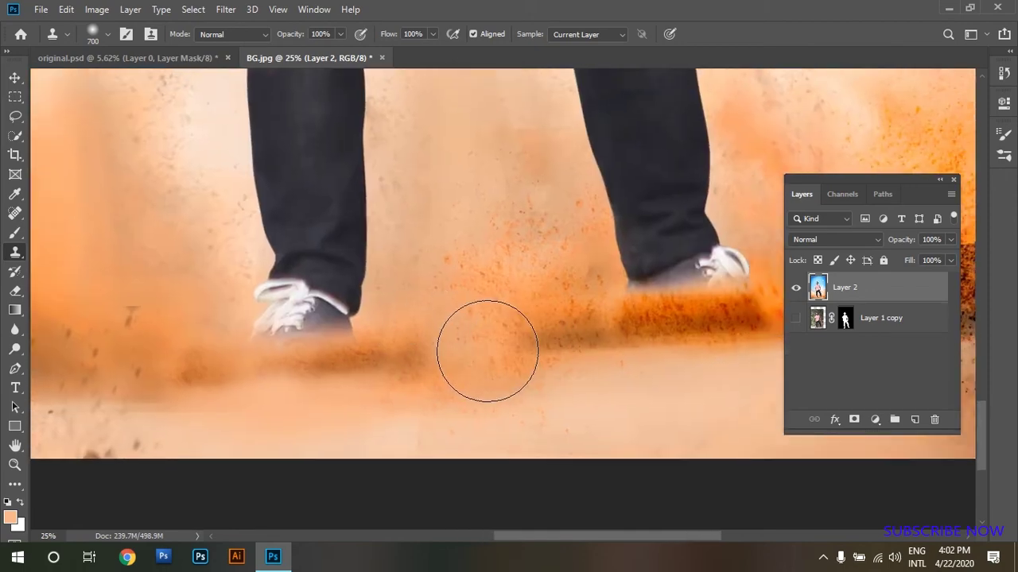
pyautogui.moveTo(493, 352)
pyautogui.mouseDown()
pyautogui.moveTo(402, 341)
pyautogui.moveTo(250, 357)
pyautogui.mouseUp()
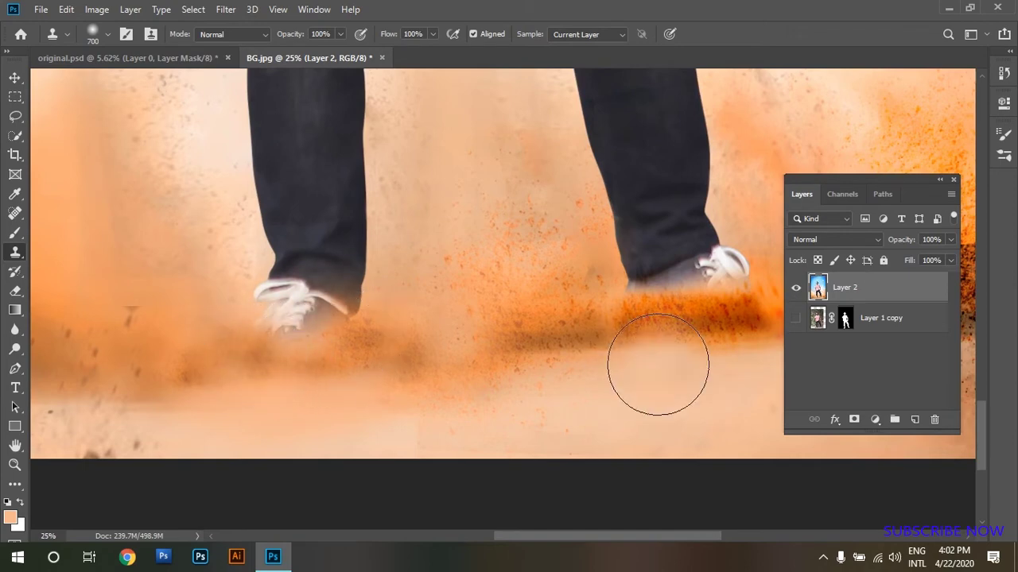
# - Clone dust specks beside the right shoe and cover the dark streak beneath it
pyautogui.moveTo(675, 337); pyautogui.dragTo(465, 334)
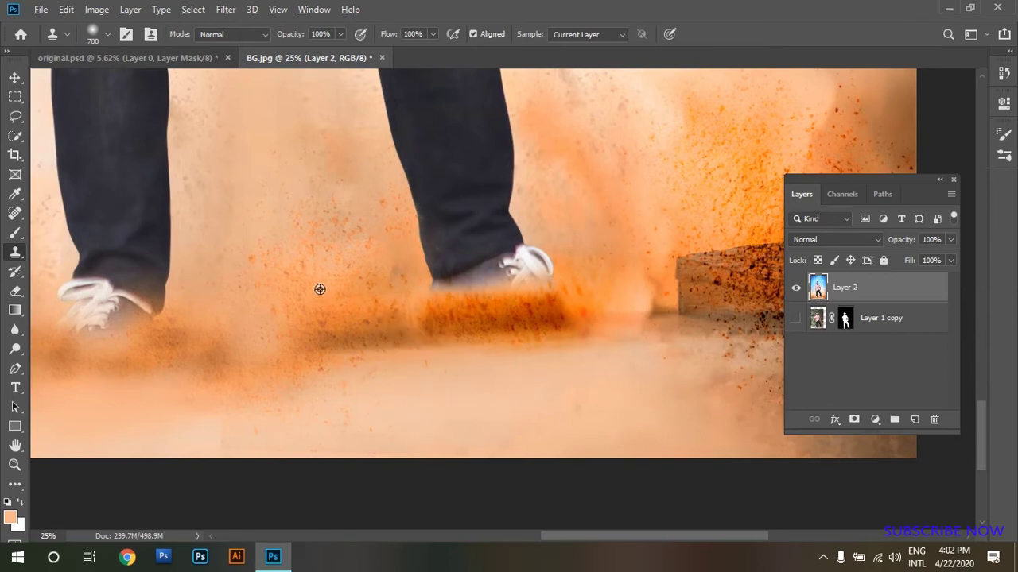
pyautogui.keyDown('alt'); pyautogui.click(317, 249); pyautogui.keyUp('alt')
pyautogui.moveTo(386, 363); pyautogui.dragTo(472, 359)
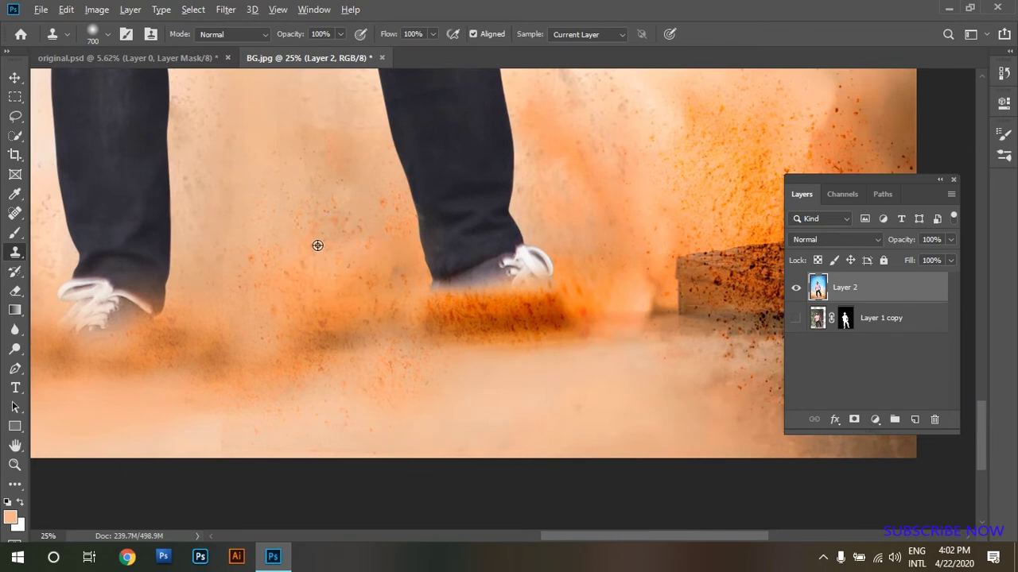
pyautogui.moveTo(535, 380)
pyautogui.mouseDown()
pyautogui.moveTo(488, 359)
pyautogui.moveTo(470, 363)
pyautogui.moveTo(613, 363)
pyautogui.moveTo(532, 368)
pyautogui.moveTo(395, 307)
pyautogui.moveTo(540, 372)
pyautogui.mouseUp()
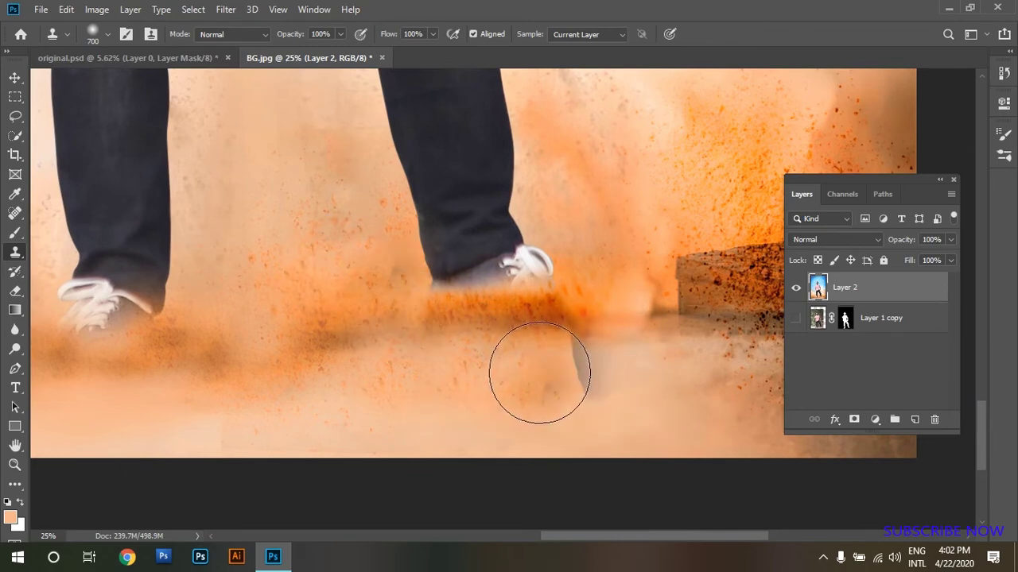
pyautogui.keyDown('alt'); pyautogui.click(332, 246); pyautogui.keyUp('alt')
pyautogui.moveTo(620, 393); pyautogui.dragTo(547, 363)
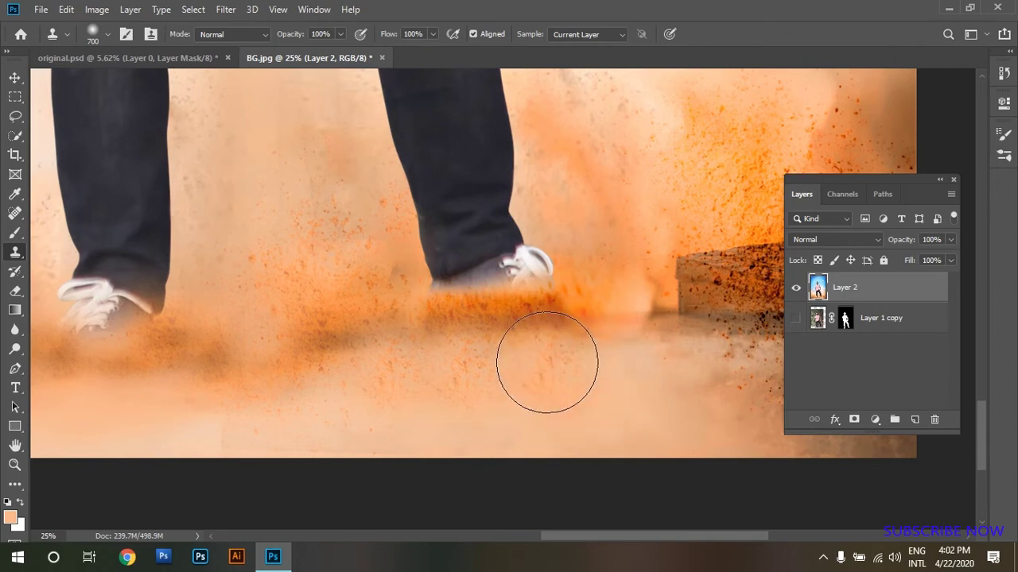
pyautogui.hotkey('ctrl', '-')
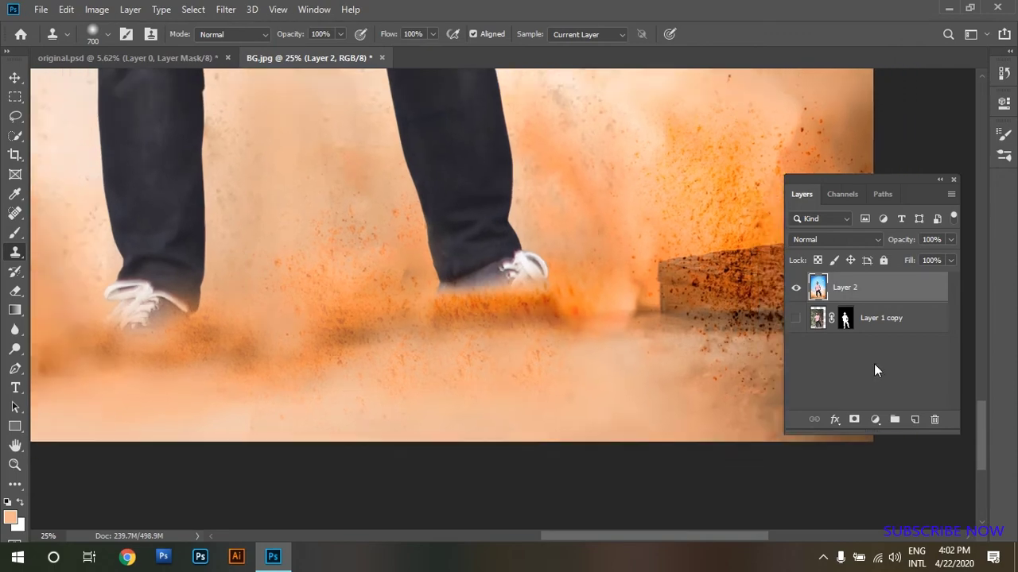
pyautogui.hotkey('ctrl', '-')
pyautogui.hotkey('ctrl', '-')
pyautogui.hotkey('ctrl', '-')
pyautogui.hotkey('ctrl', '-')
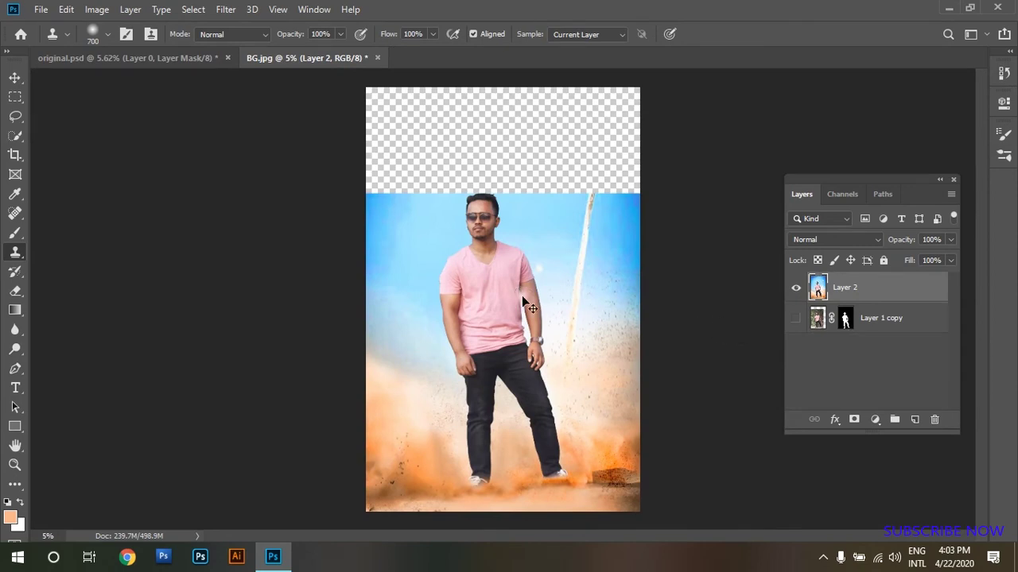
# - Zoom out to inspect the full composite, then zoom in on the man's face
pyautogui.hotkey('ctrl', '-')
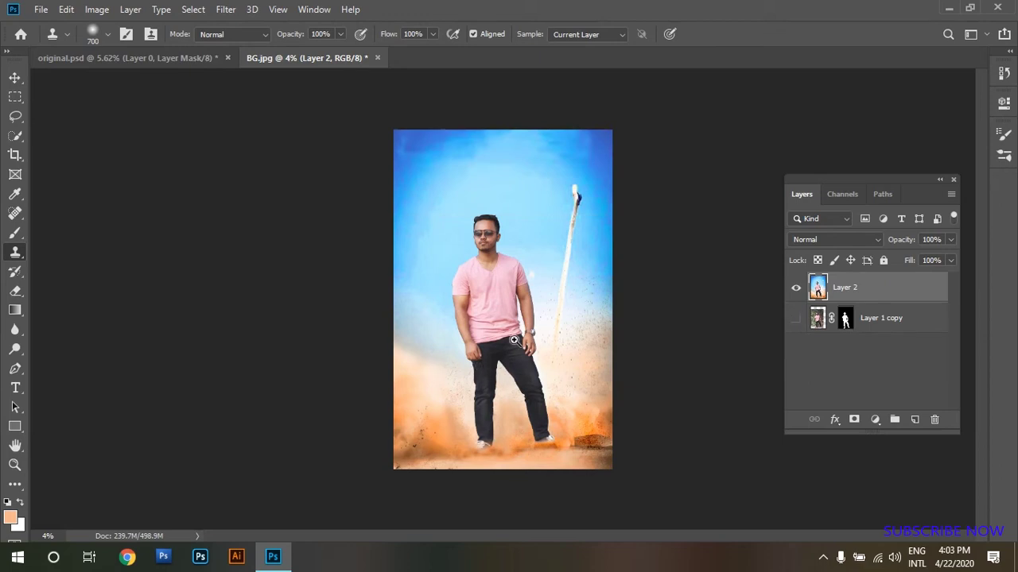
pyautogui.keyDown('ctrl'); pyautogui.click(491, 235); pyautogui.keyUp('ctrl')
pyautogui.keyDown('ctrl'); pyautogui.click(456, 266); pyautogui.keyUp('ctrl')
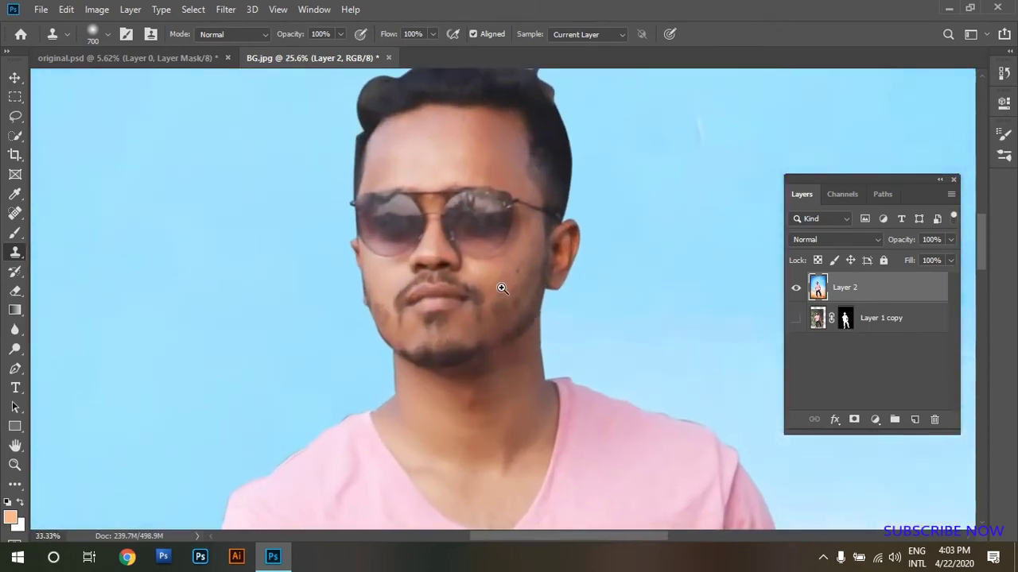
# - Switch to the Smudge tool from the blur tools flyout
pyautogui.click(16, 233)
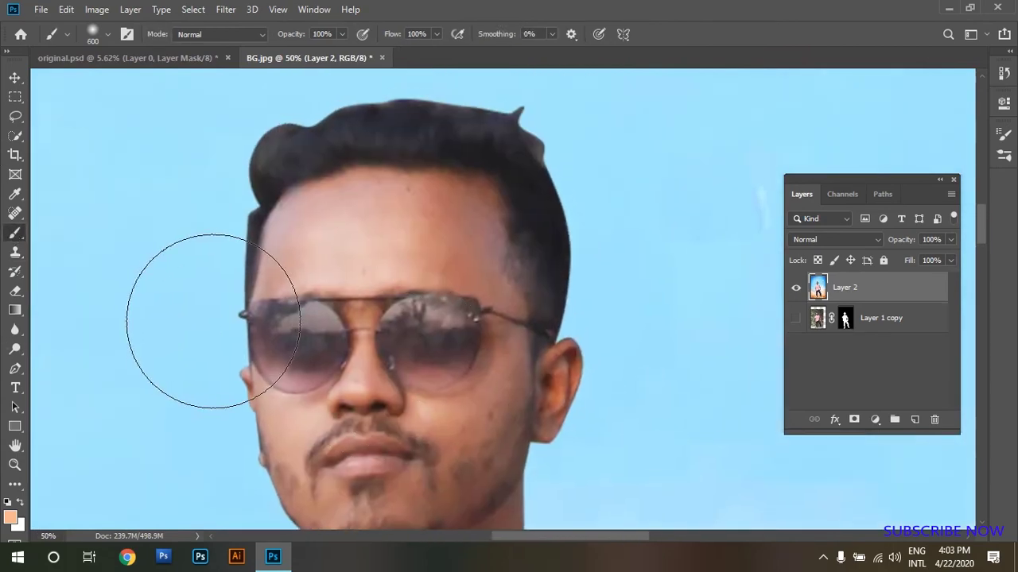
pyautogui.click(15, 213)
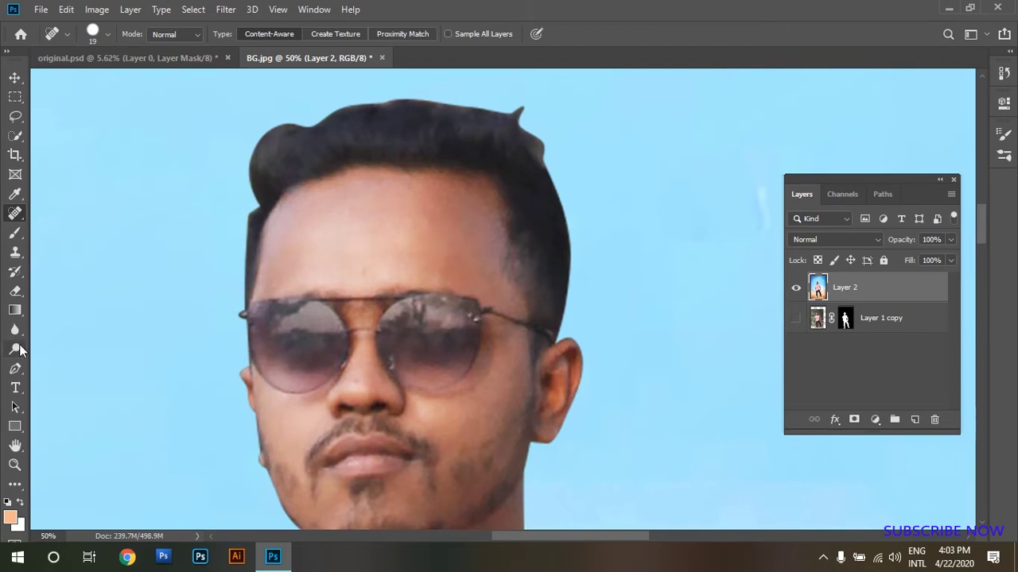
pyautogui.click(15, 329)
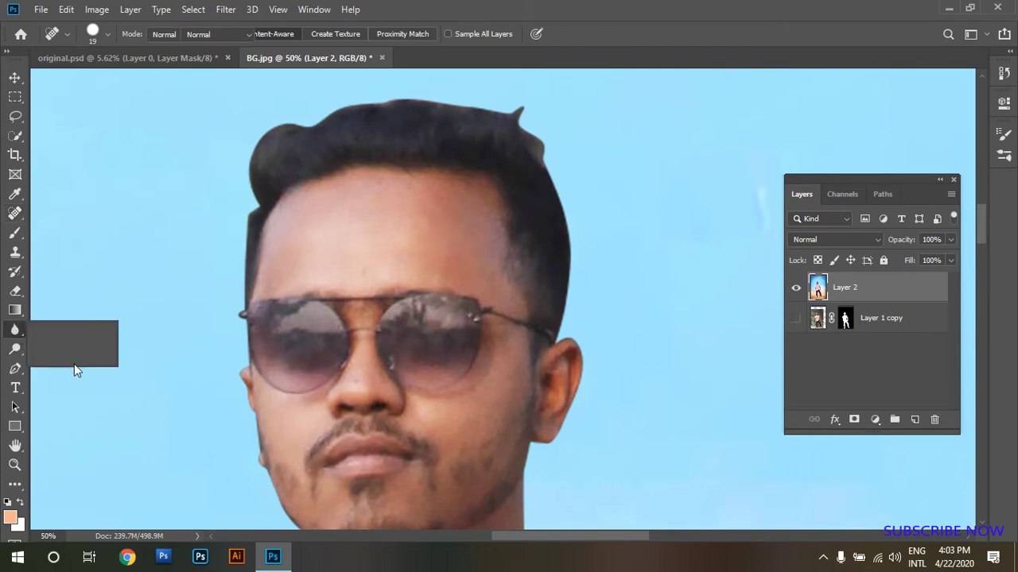
pyautogui.click(73, 360)
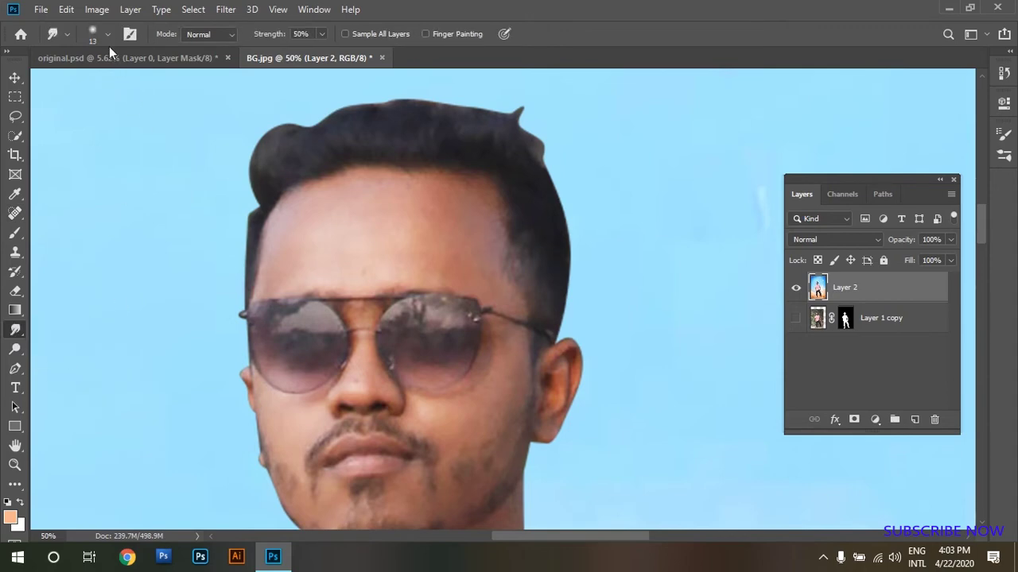
# - Load the Smoothing Smudge Brush from the SKIN SMOOTH BRUSH preset set
pyautogui.rightClick(157, 145)
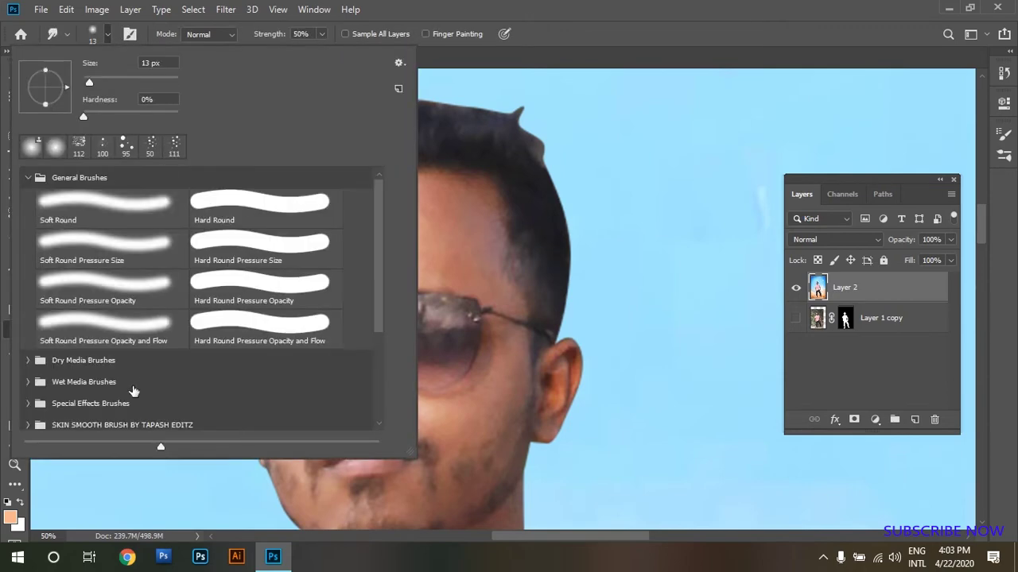
pyautogui.moveTo(380, 306); pyautogui.dragTo(380, 381)
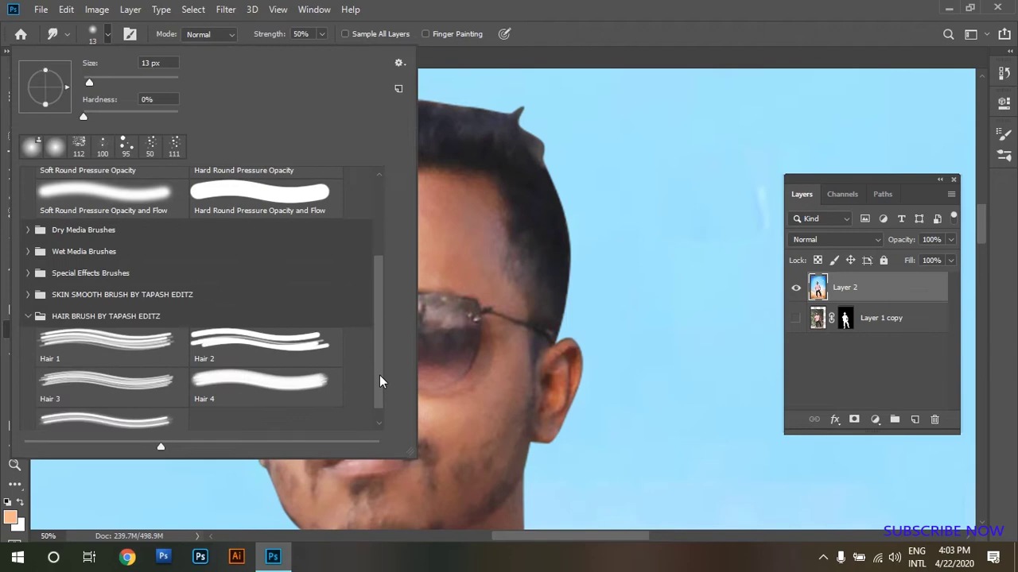
pyautogui.click(29, 295)
pyautogui.scroll(-1, 236, 355)
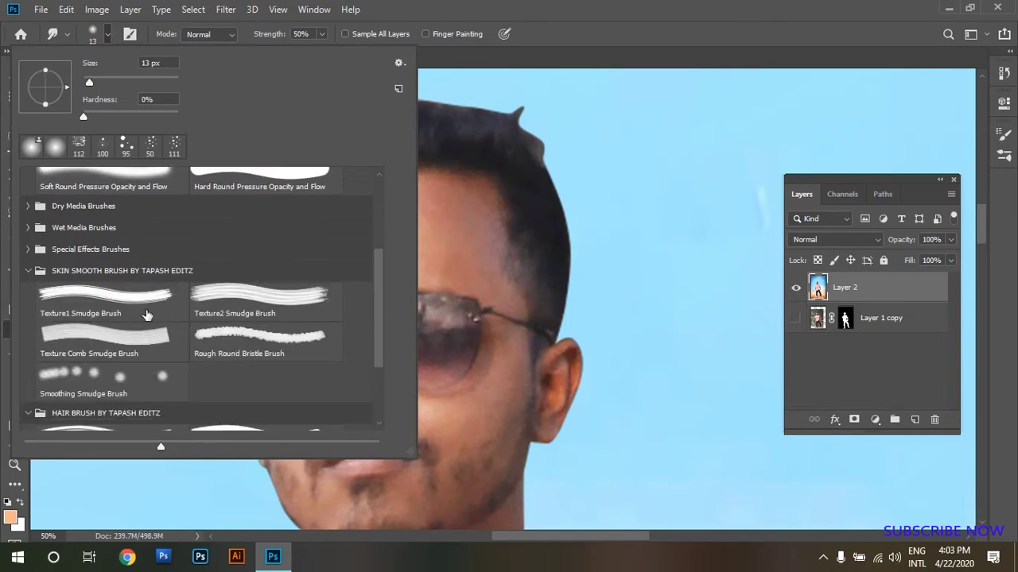
pyautogui.doubleClick(139, 305)
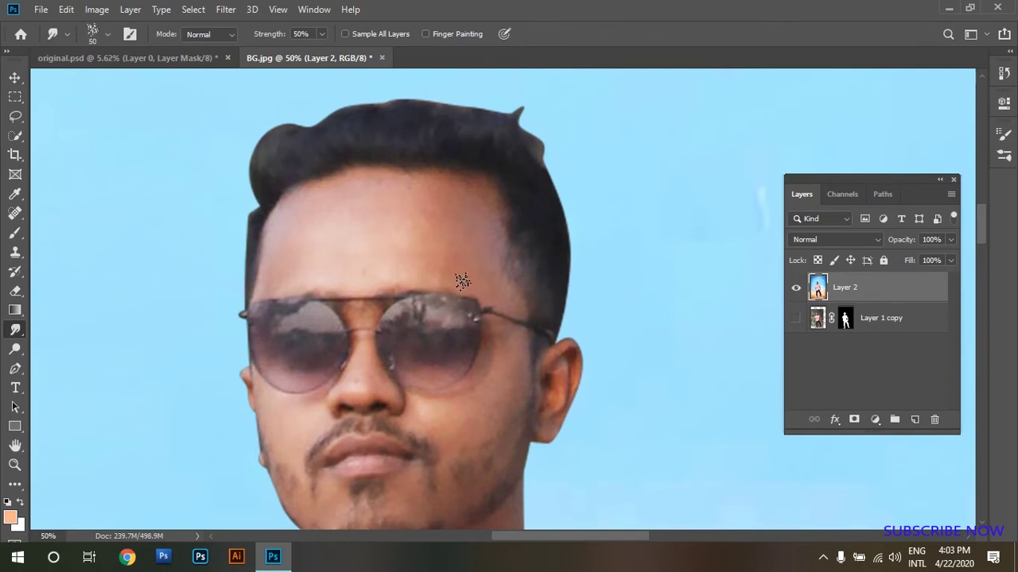
pyautogui.click(109, 34)
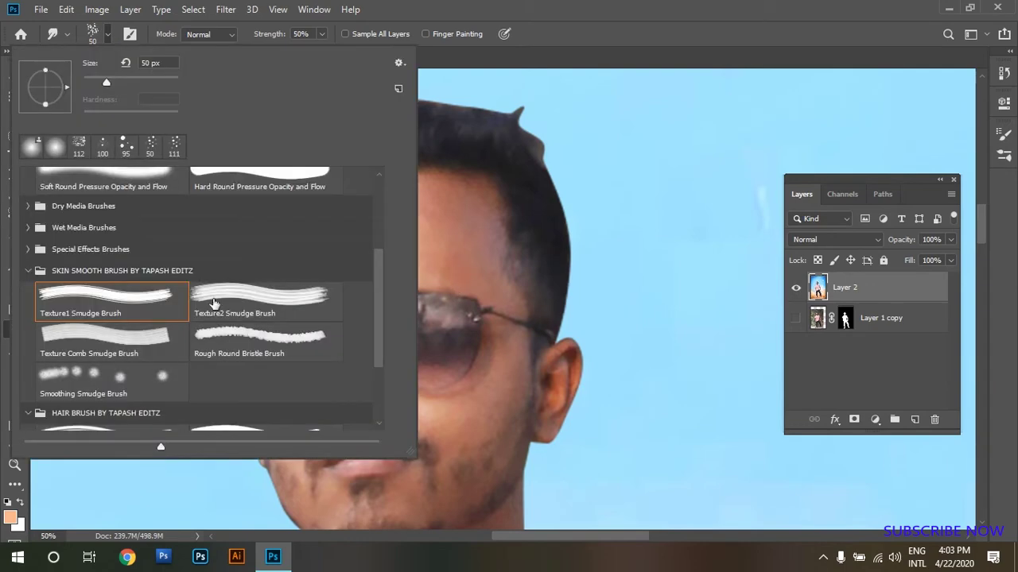
pyautogui.scroll(-1, 103, 334)
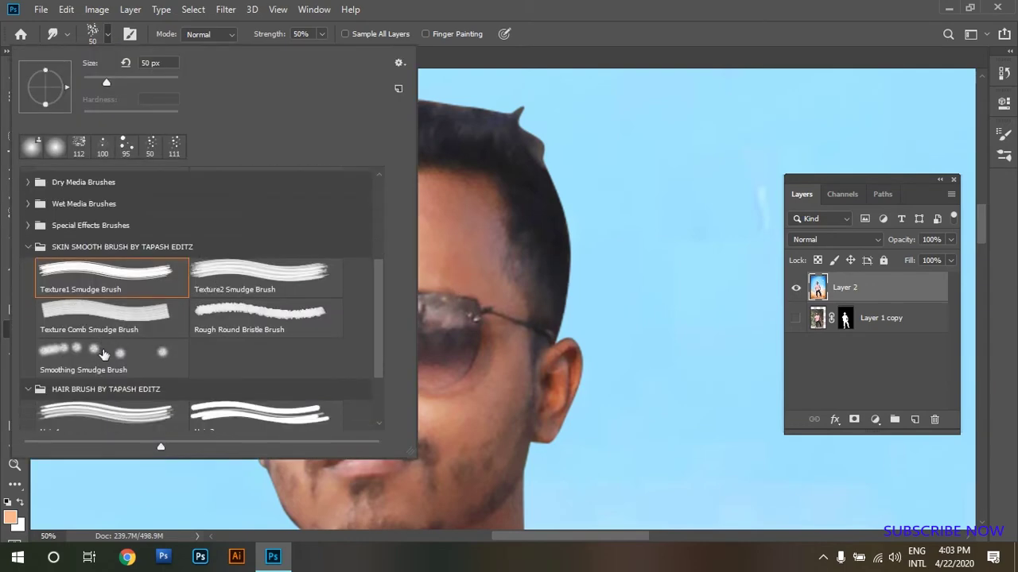
pyautogui.doubleClick(104, 356)
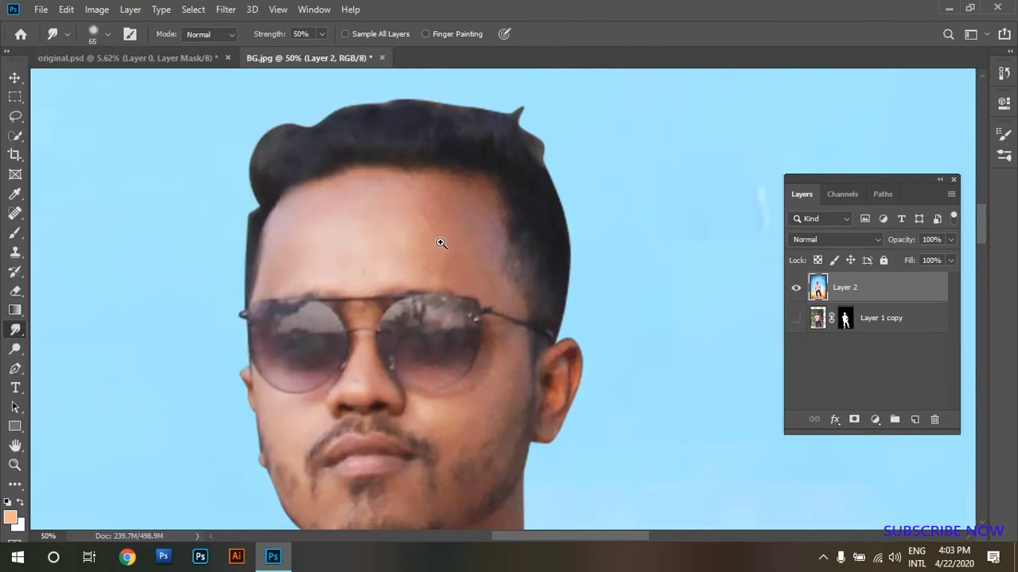
# - Set smudge strength to 21% and enlarge the brush to 125, moving down past the chin
pyautogui.keyDown('ctrl'); pyautogui.click(441, 243); pyautogui.keyUp('ctrl')
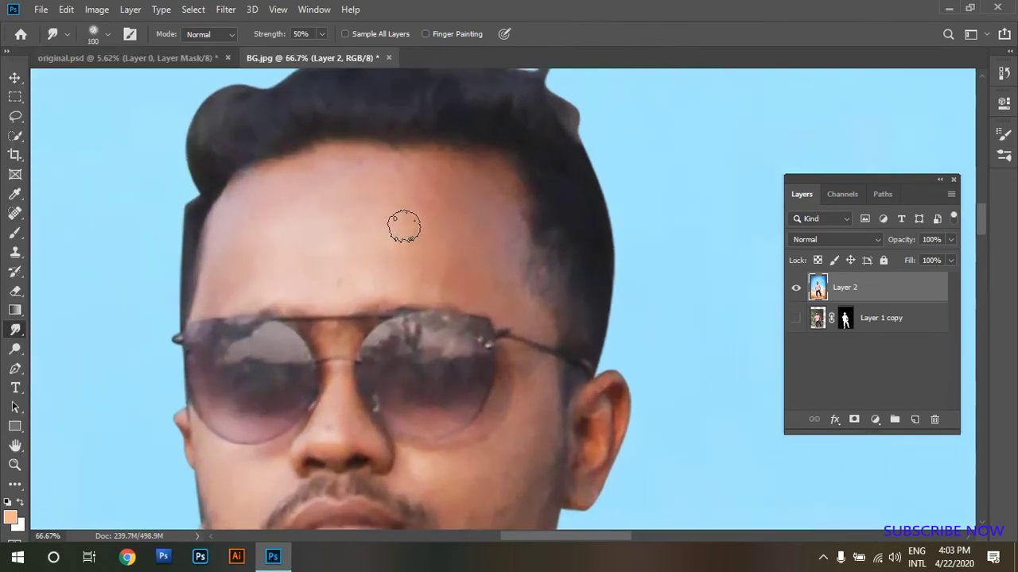
pyautogui.click(302, 53)
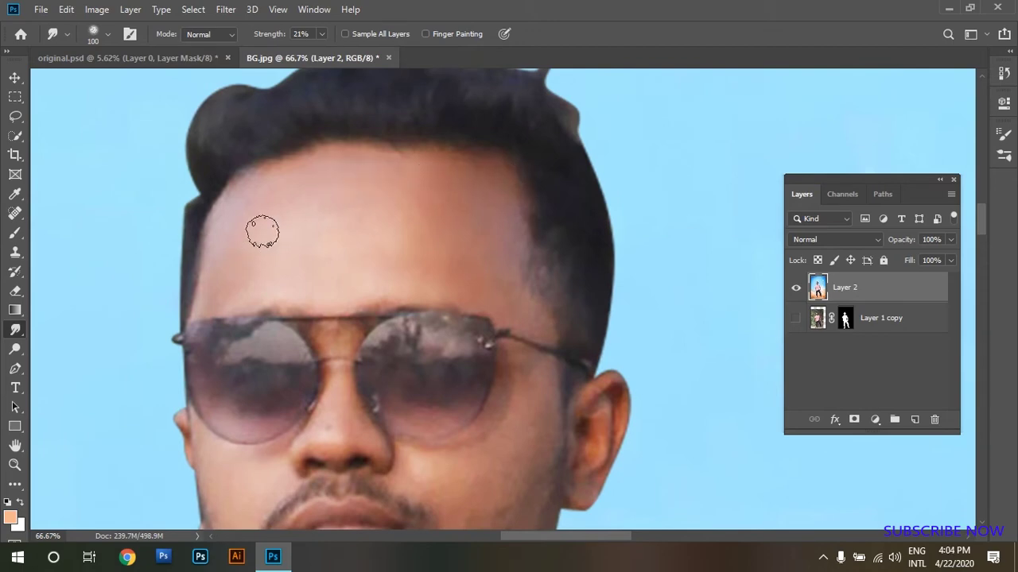
pyautogui.scroll(-3, 409, 346)
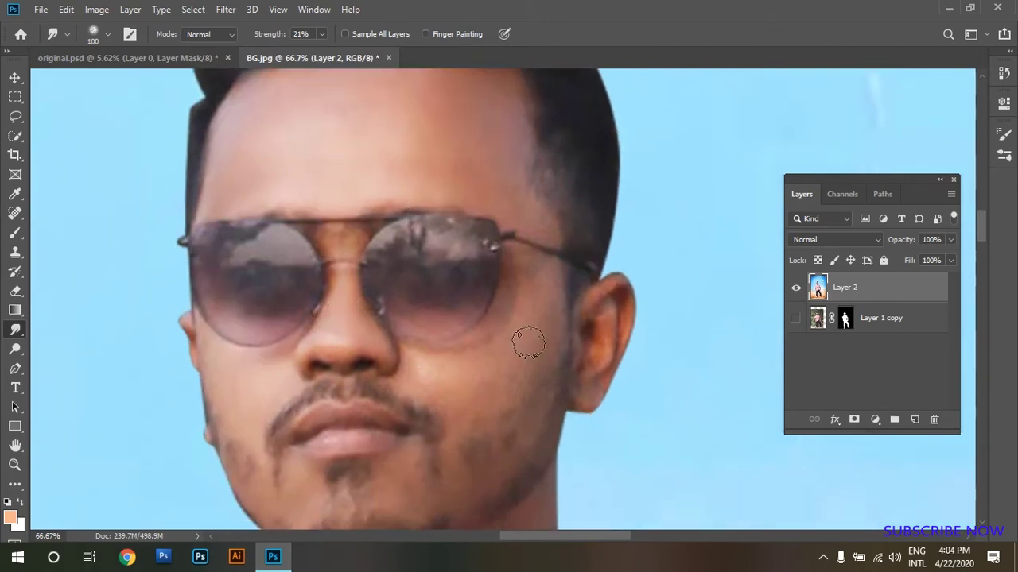
pyautogui.press(']')
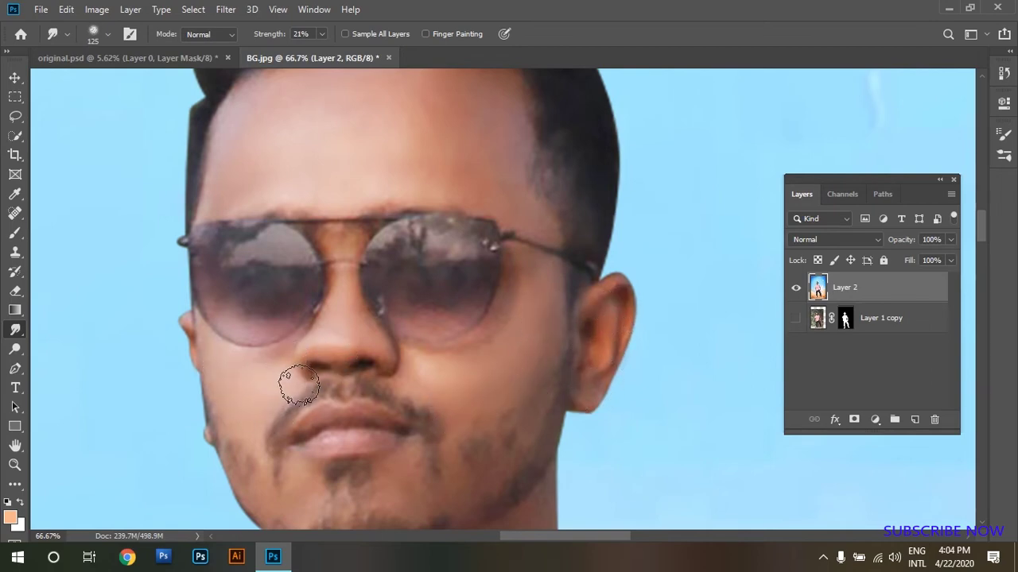
pyautogui.moveTo(298, 413); pyautogui.dragTo(296, 397)
pyautogui.scroll(-3, 297, 396)
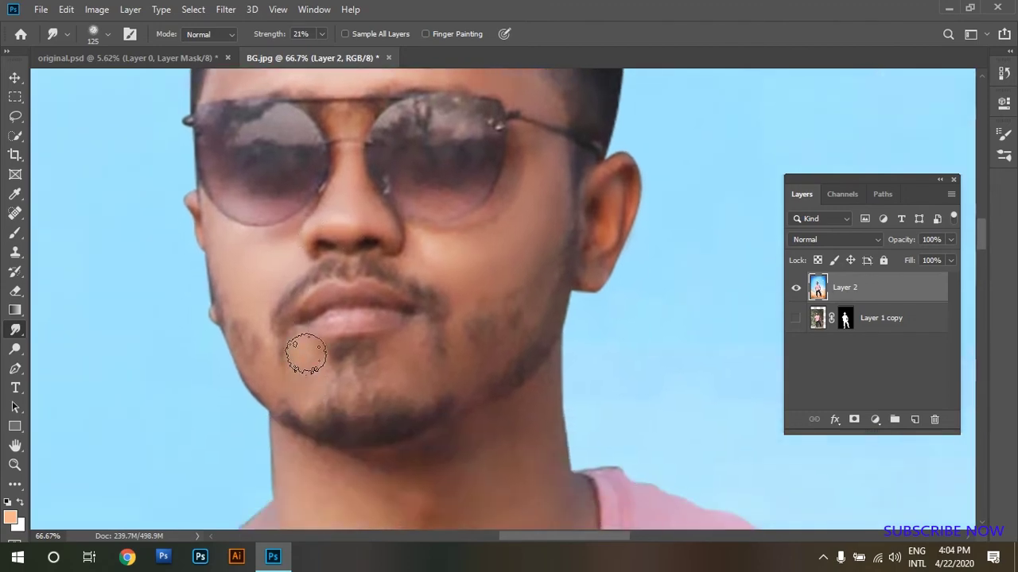
pyautogui.scroll(-2, 340, 466)
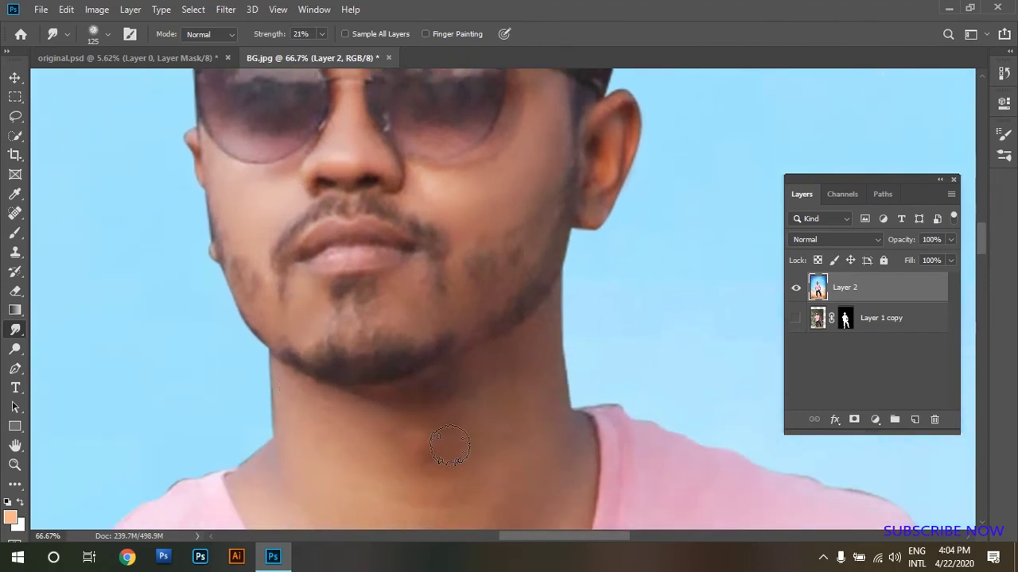
pyautogui.scroll(-1, 374, 454)
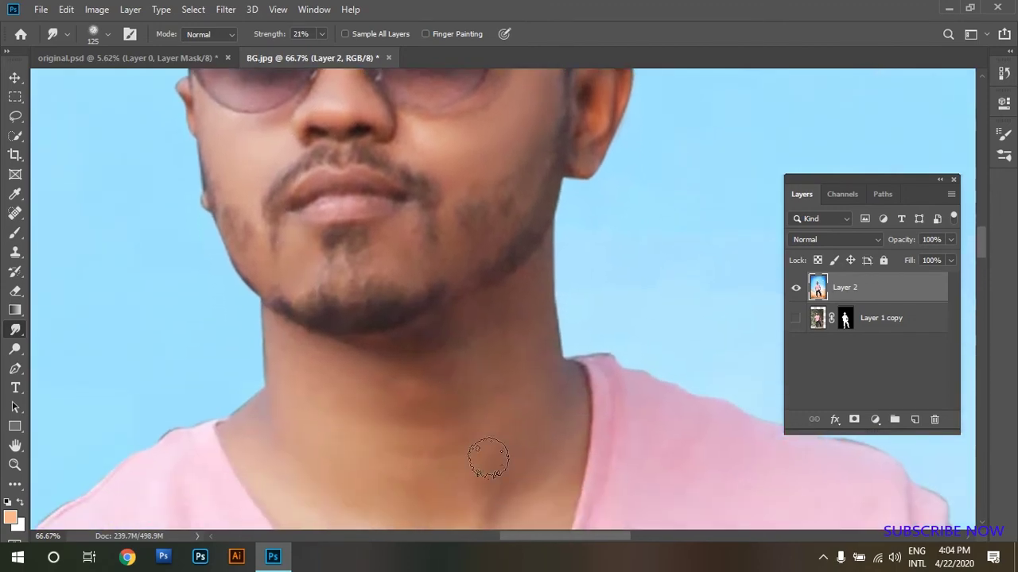
pyautogui.scroll(-1, 481, 457)
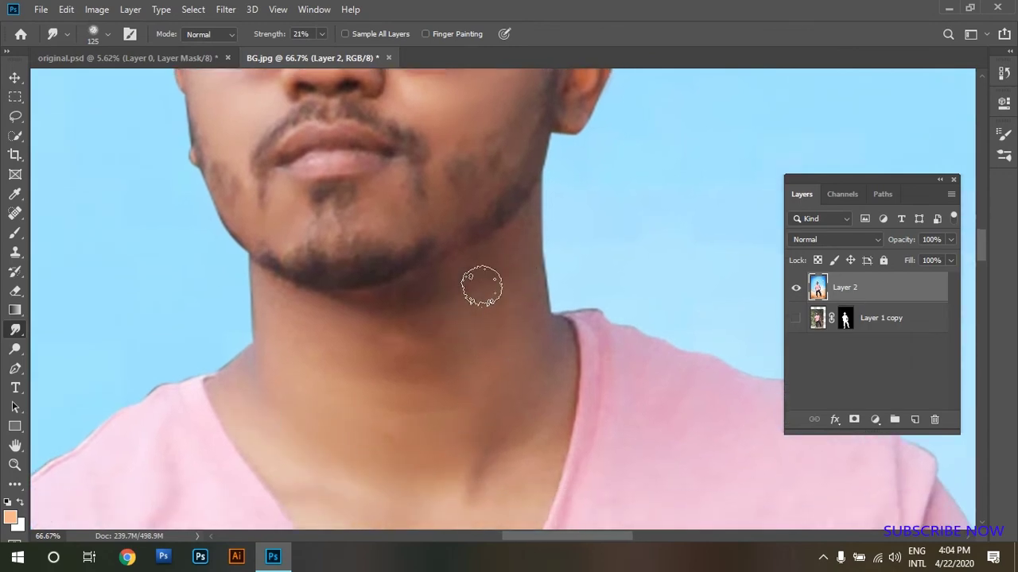
# - With a 200 brush, smudge-blend the skin down the upper and lower arm
pyautogui.moveTo(338, 460)
pyautogui.mouseDown()
pyautogui.moveTo(547, 350)
pyautogui.moveTo(597, 239)
pyautogui.moveTo(629, 307)
pyautogui.moveTo(618, 287)
pyautogui.moveTo(502, 325)
pyautogui.mouseUp()
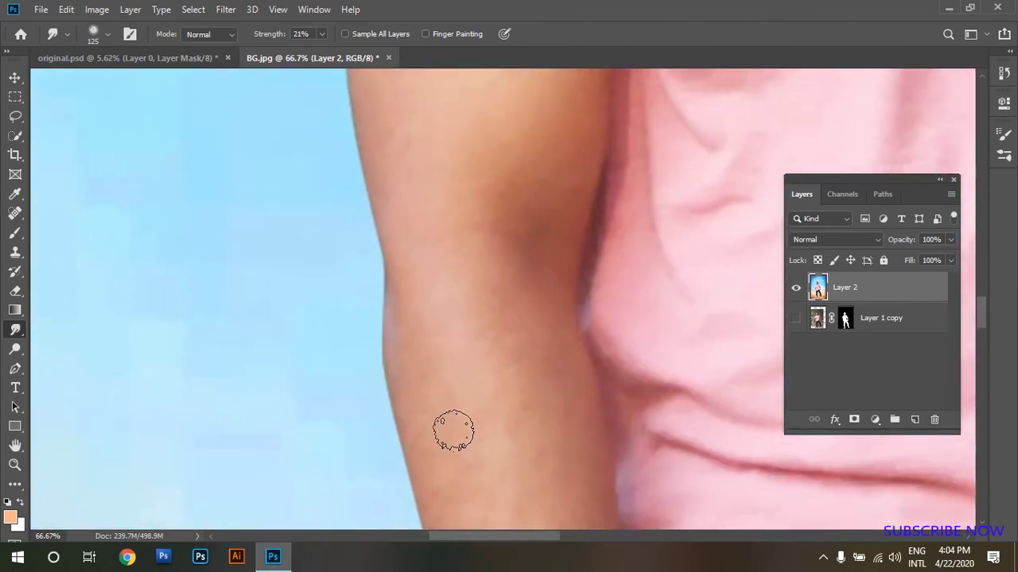
pyautogui.moveTo(512, 291); pyautogui.dragTo(502, 440)
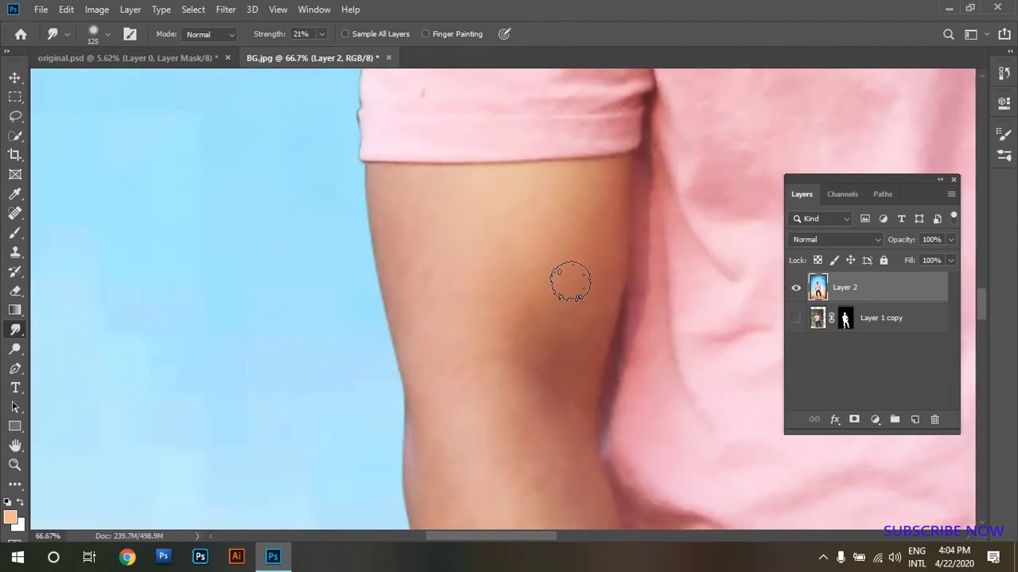
pyautogui.press(']')
pyautogui.press(']')
pyautogui.press(']')
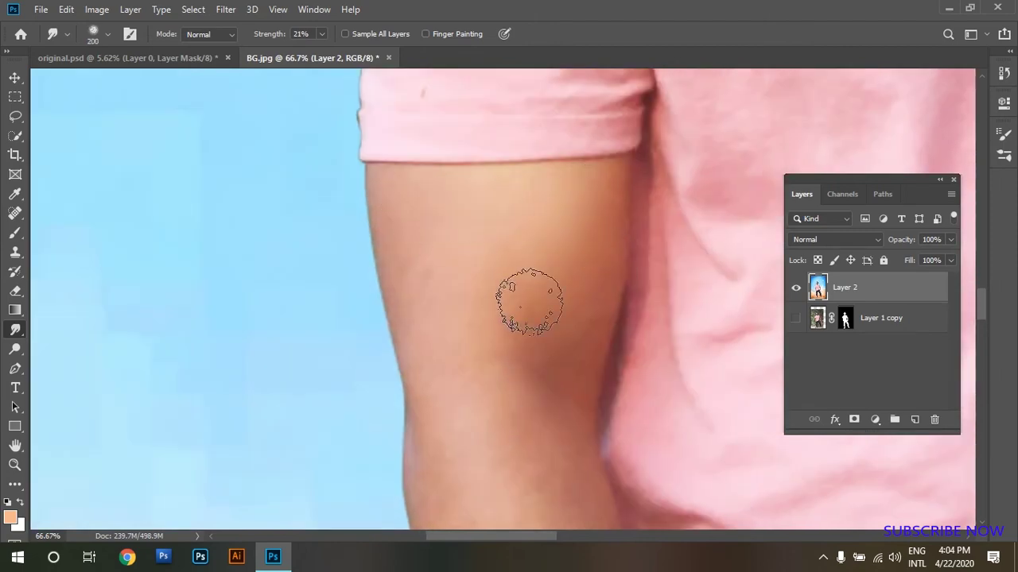
pyautogui.moveTo(586, 215); pyautogui.dragTo(531, 418)
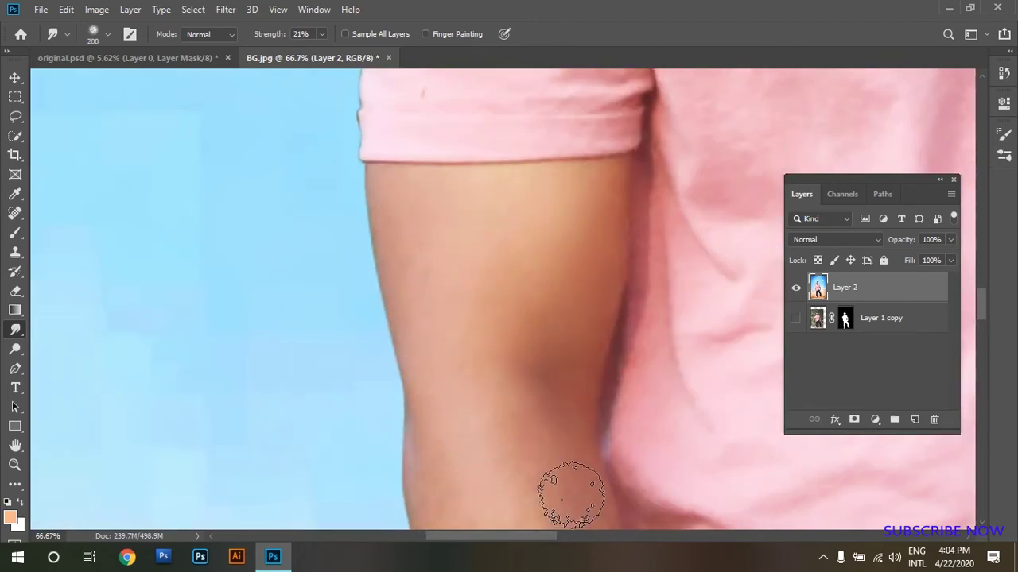
pyautogui.scroll(-3, 563, 480)
pyautogui.moveTo(551, 493); pyautogui.dragTo(536, 297)
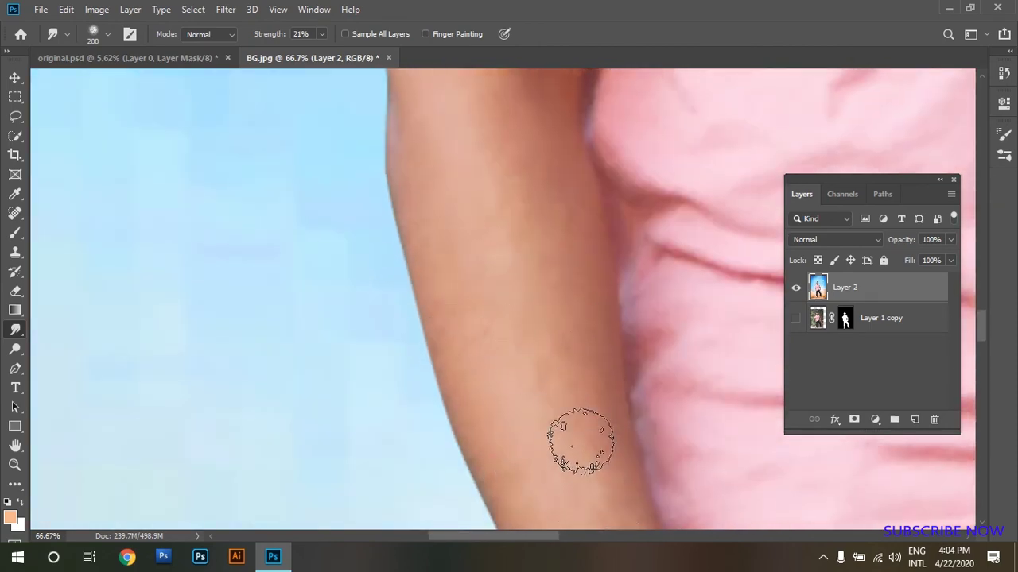
# - Smooth the forearm skin and pan over the wrist, watch and hand before zooming out
pyautogui.moveTo(573, 432); pyautogui.dragTo(495, 252)
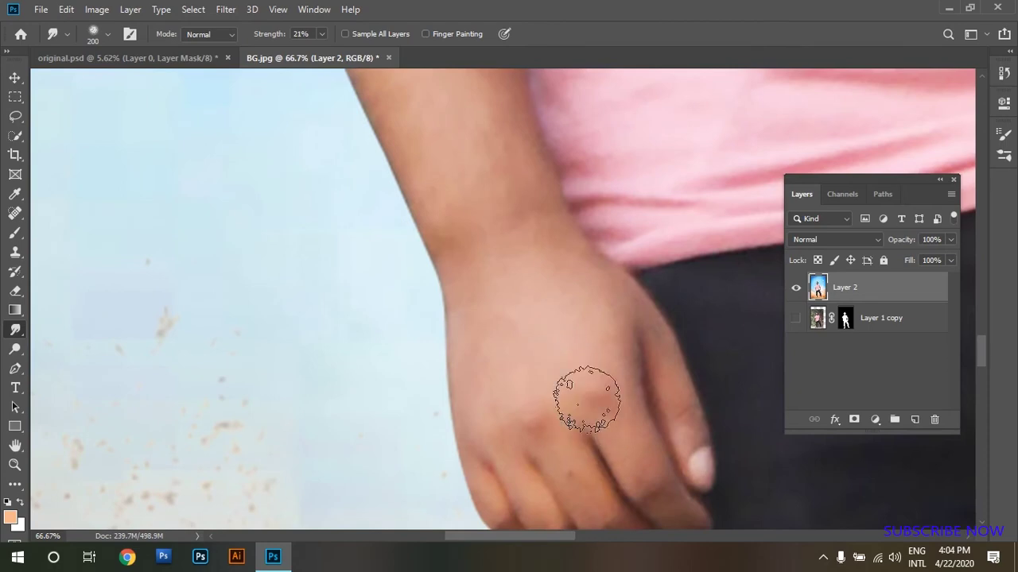
pyautogui.moveTo(609, 382)
pyautogui.mouseDown()
pyautogui.moveTo(337, 416)
pyautogui.moveTo(440, 529)
pyautogui.mouseUp()
pyautogui.moveTo(427, 314); pyautogui.dragTo(427, 484)
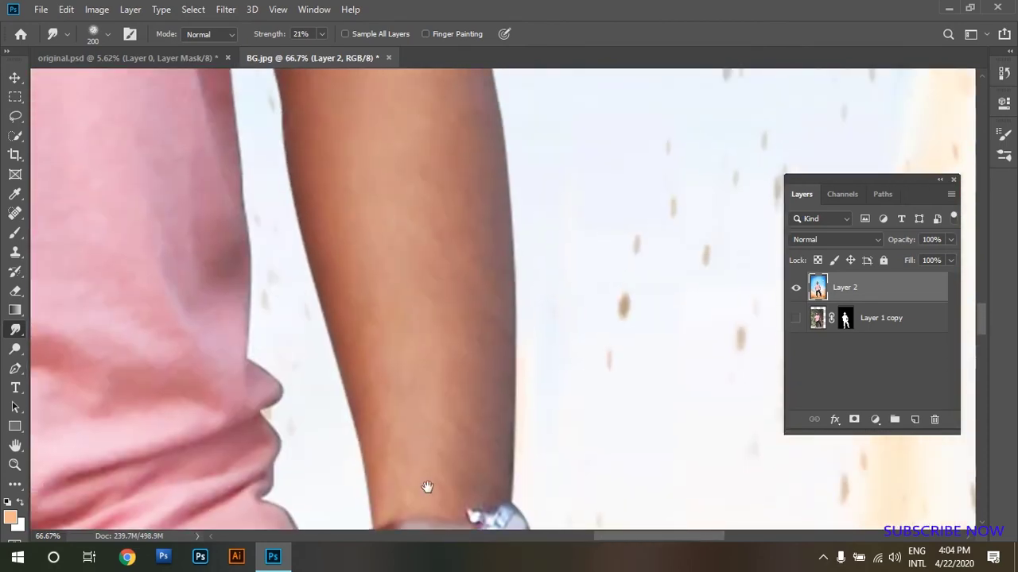
pyautogui.moveTo(447, 182); pyautogui.dragTo(454, 489)
pyautogui.moveTo(366, 228)
pyautogui.mouseDown()
pyautogui.moveTo(318, 295)
pyautogui.moveTo(268, 136)
pyautogui.moveTo(313, 215)
pyautogui.moveTo(435, 299)
pyautogui.mouseUp()
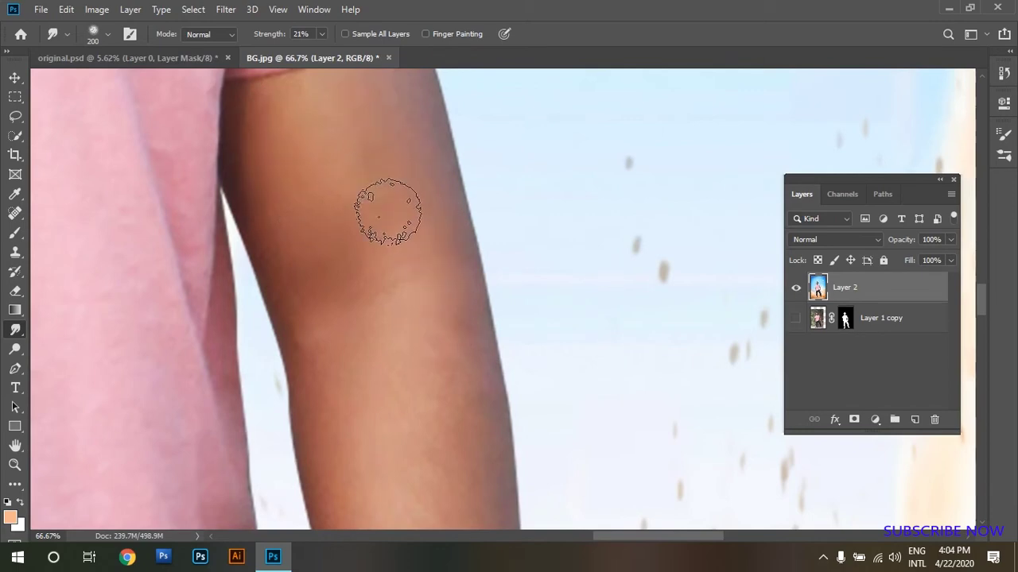
pyautogui.moveTo(416, 470); pyautogui.dragTo(427, 168)
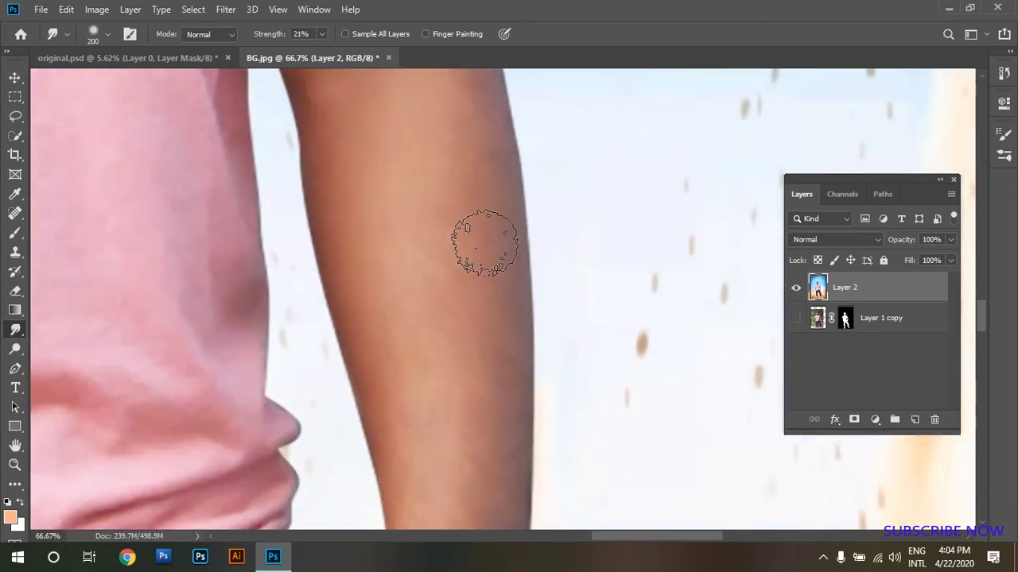
pyautogui.moveTo(477, 437); pyautogui.dragTo(469, 262)
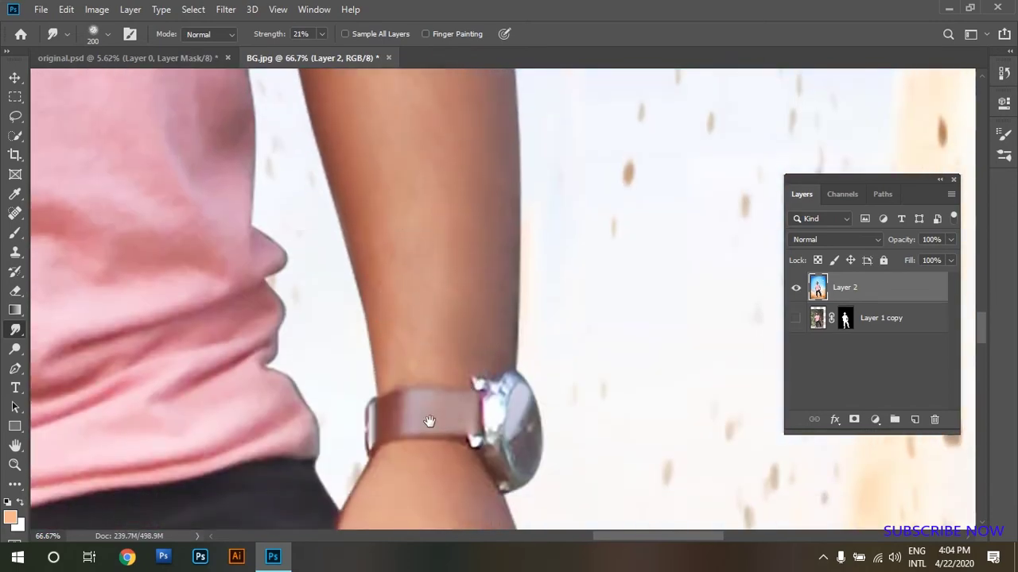
pyautogui.moveTo(430, 422); pyautogui.dragTo(504, 150)
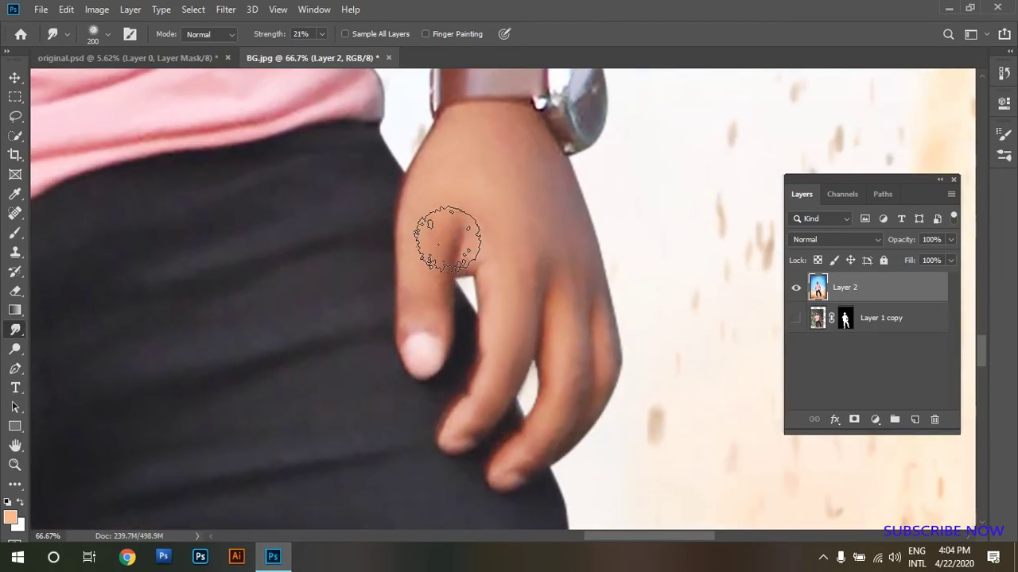
pyautogui.hotkey('ctrl', '-')
# - Fit the whole composite in the window and launch the Camera Raw Filter on BG.jpg
pyautogui.hotkey('ctrl', '0')
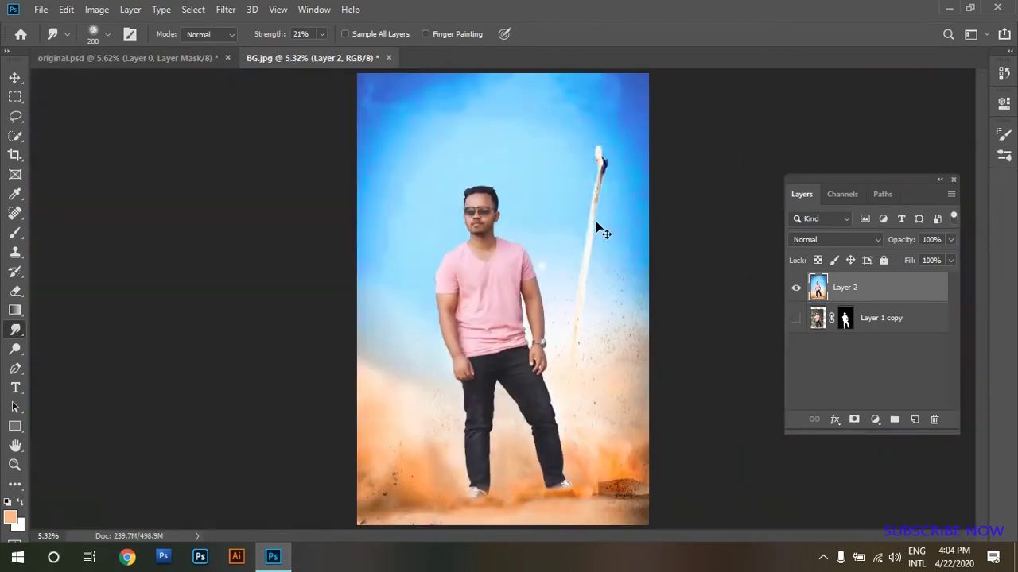
pyautogui.moveTo(536, 223)
pyautogui.mouseDown()
pyautogui.moveTo(577, 272)
pyautogui.moveTo(507, 174)
pyautogui.mouseUp()
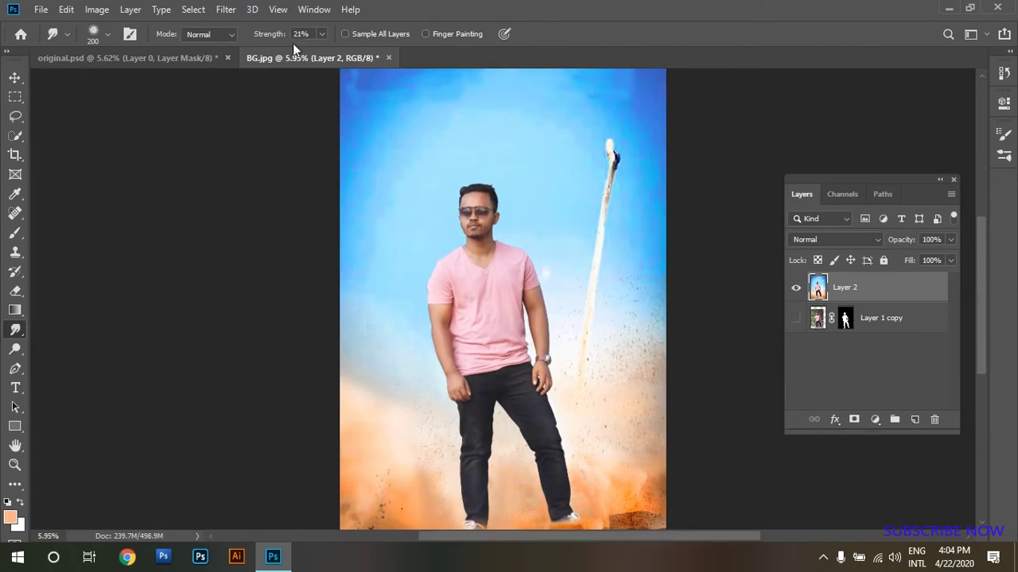
pyautogui.click(225, 9)
pyautogui.click(256, 99)
pyautogui.click(821, 559)
pyautogui.click(821, 559)
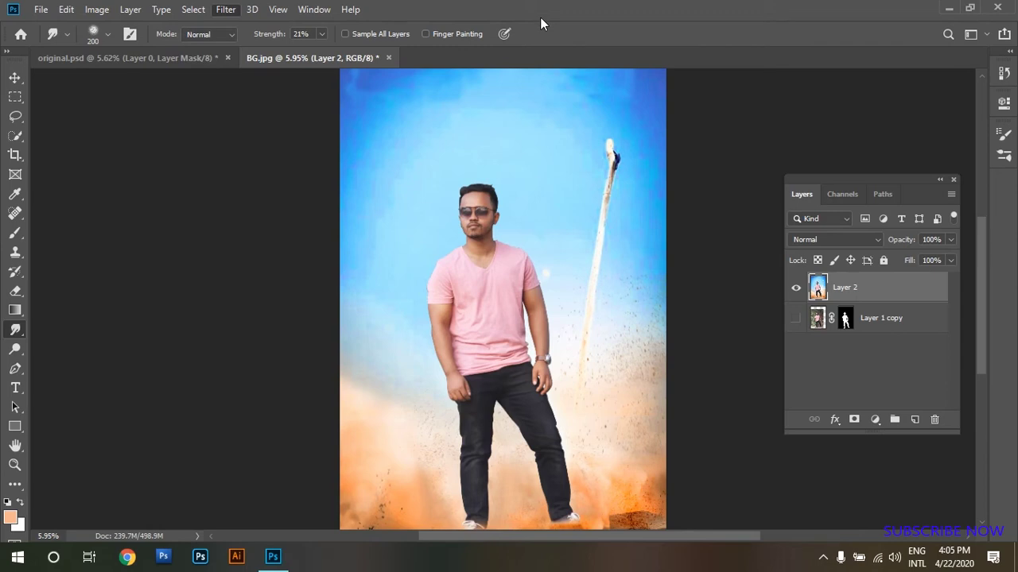
pyautogui.click(822, 559)
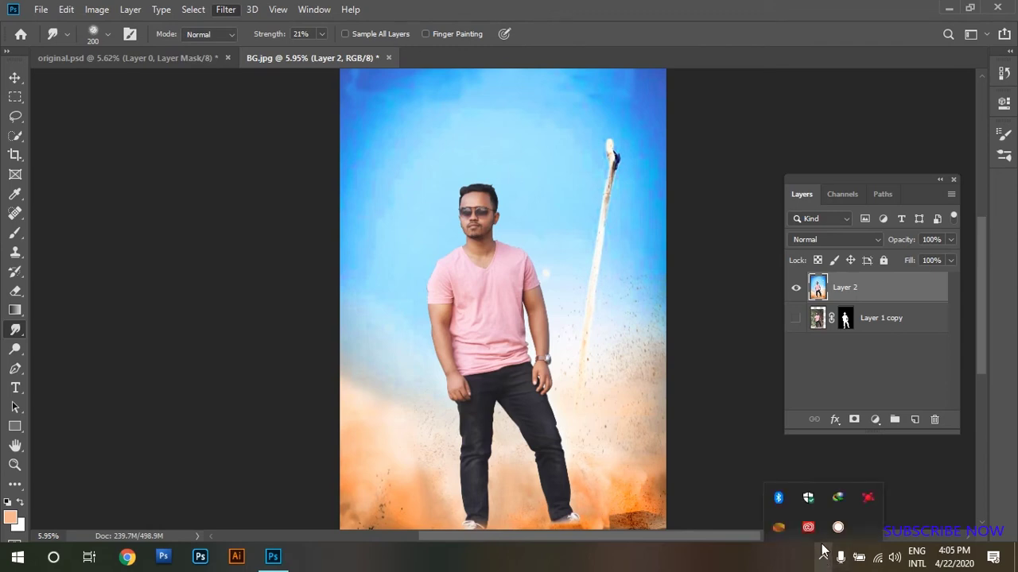
pyautogui.click(848, 528)
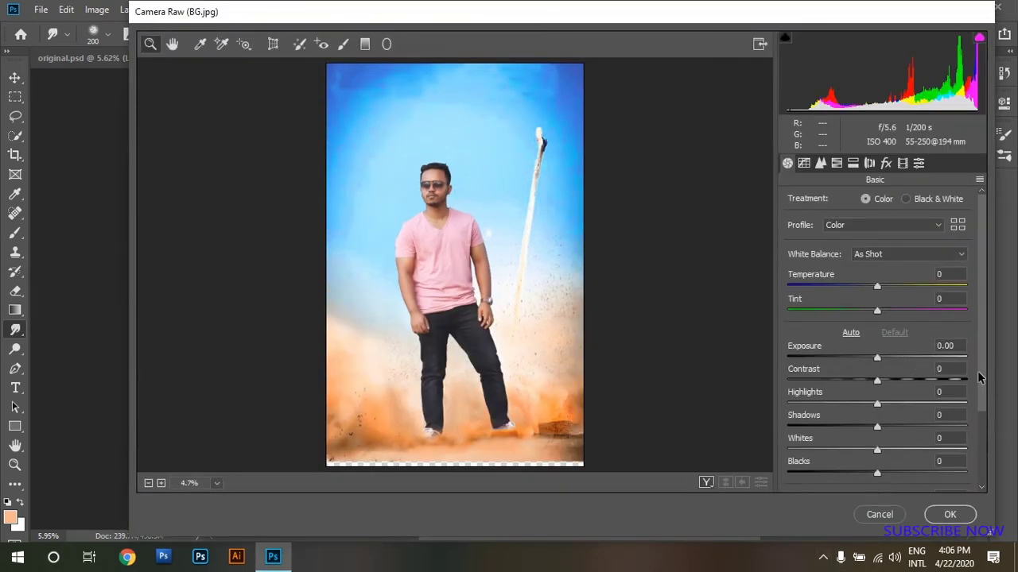
# - In the Basic panel, set Vibrance +28, Blacks -27, Shadows -3 and Exposure -0.10
pyautogui.moveTo(981, 378); pyautogui.dragTo(983, 449)
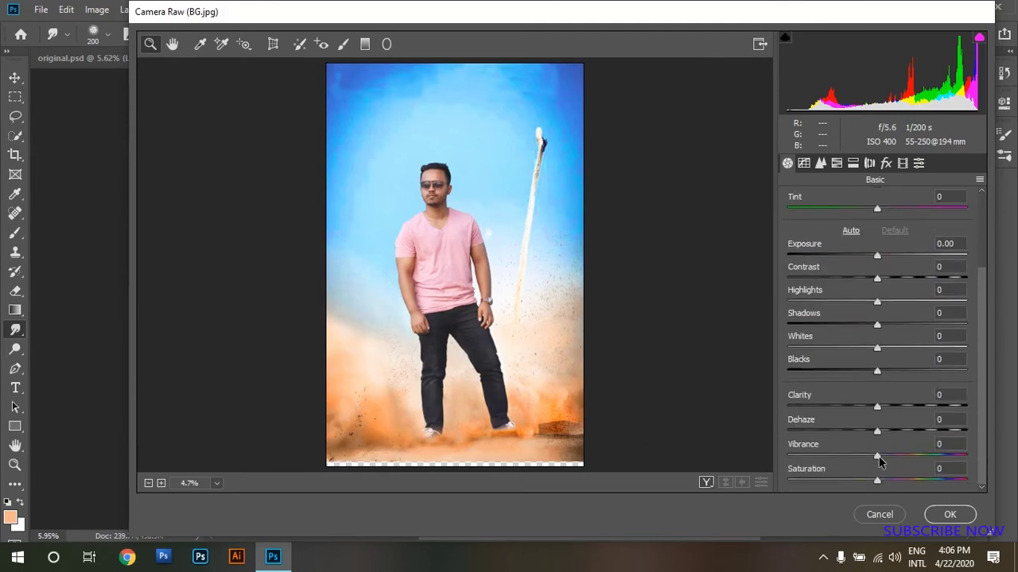
pyautogui.moveTo(876, 455); pyautogui.dragTo(902, 458)
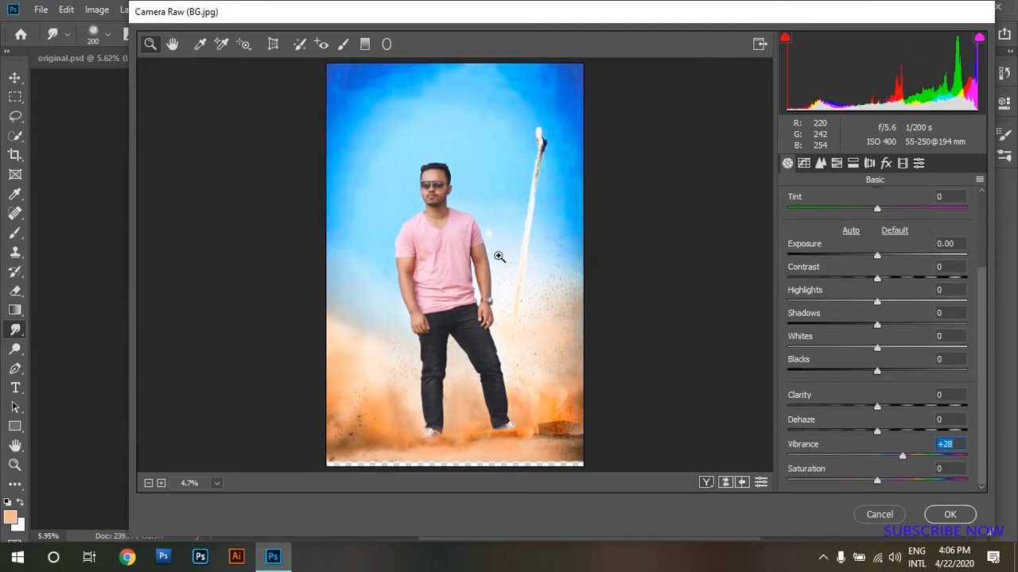
pyautogui.click(473, 306)
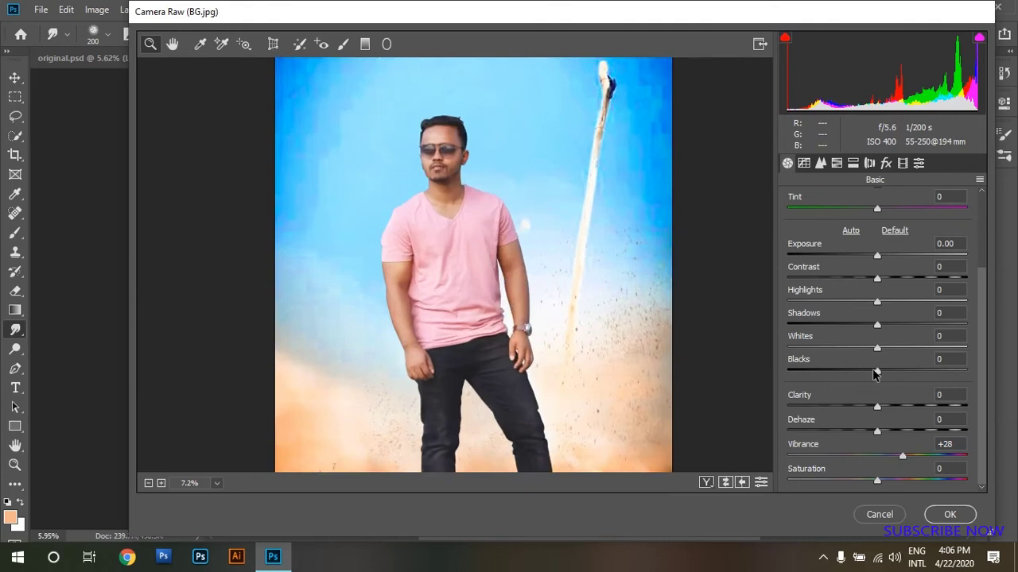
pyautogui.moveTo(877, 370); pyautogui.dragTo(851, 374)
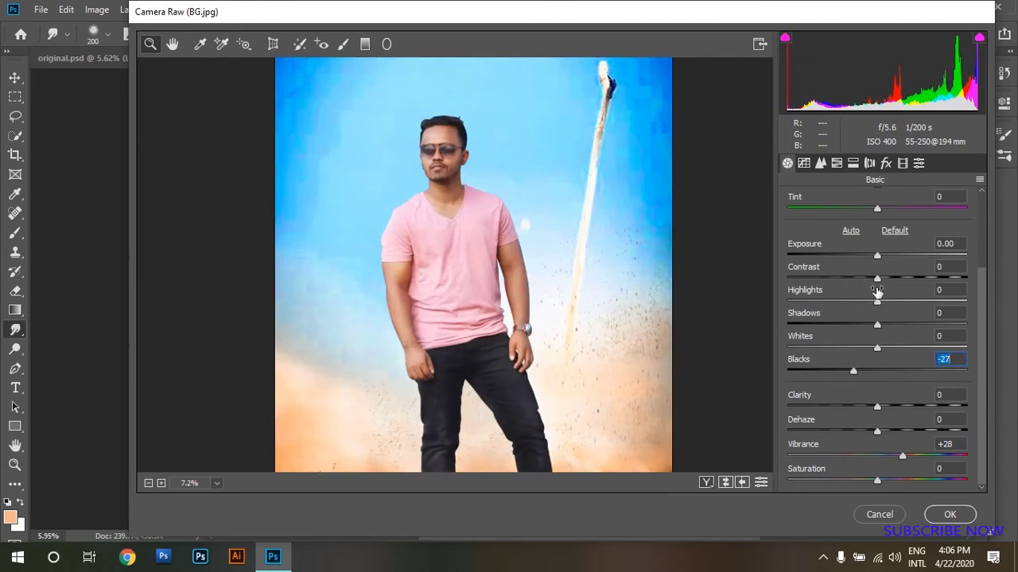
pyautogui.moveTo(879, 326); pyautogui.dragTo(874, 326)
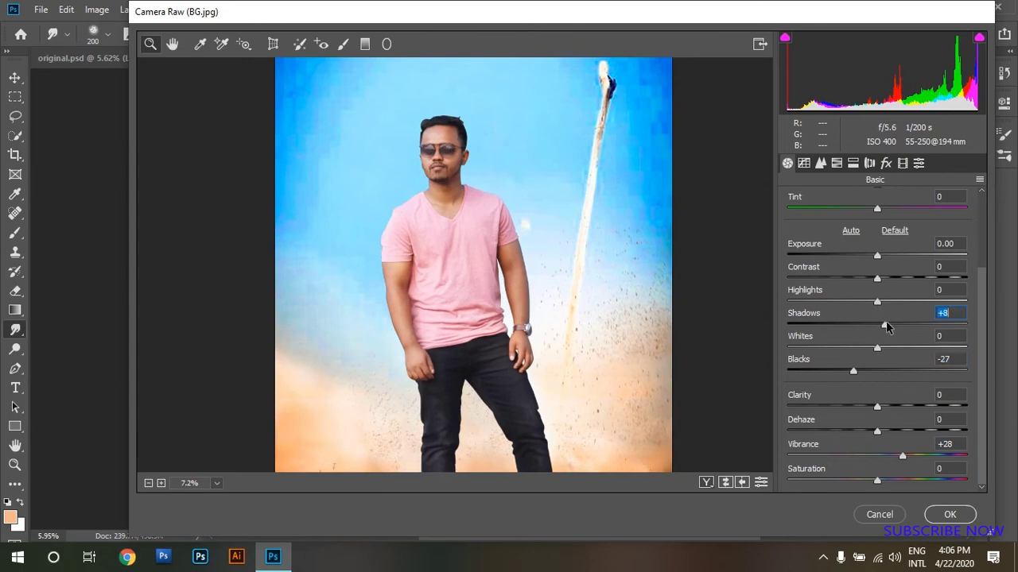
pyautogui.moveTo(877, 256); pyautogui.dragTo(874, 256)
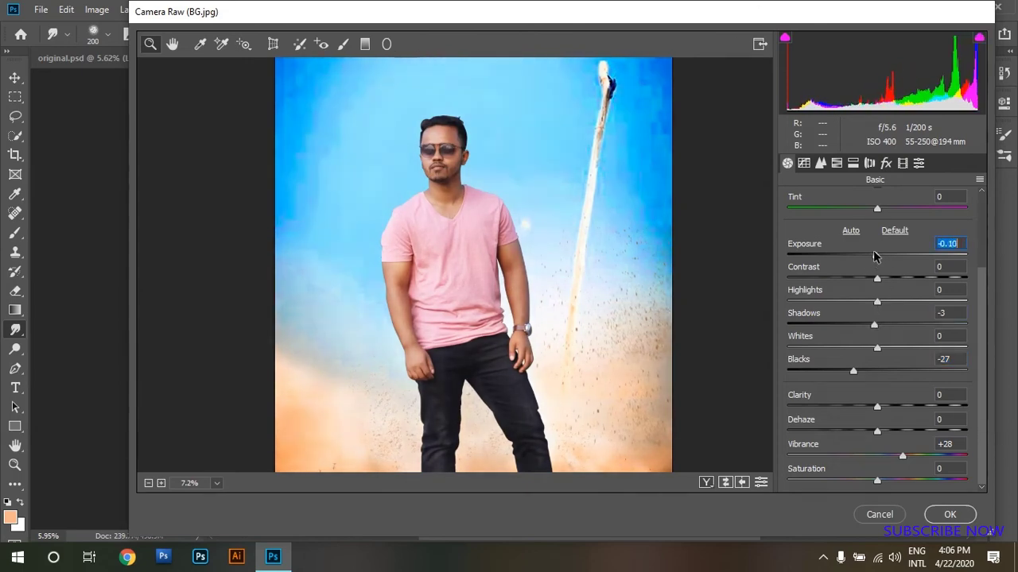
# - In Detail, set Sharpening Amount 46 and Luminance noise reduction 31, then check the preview
pyautogui.click(819, 163)
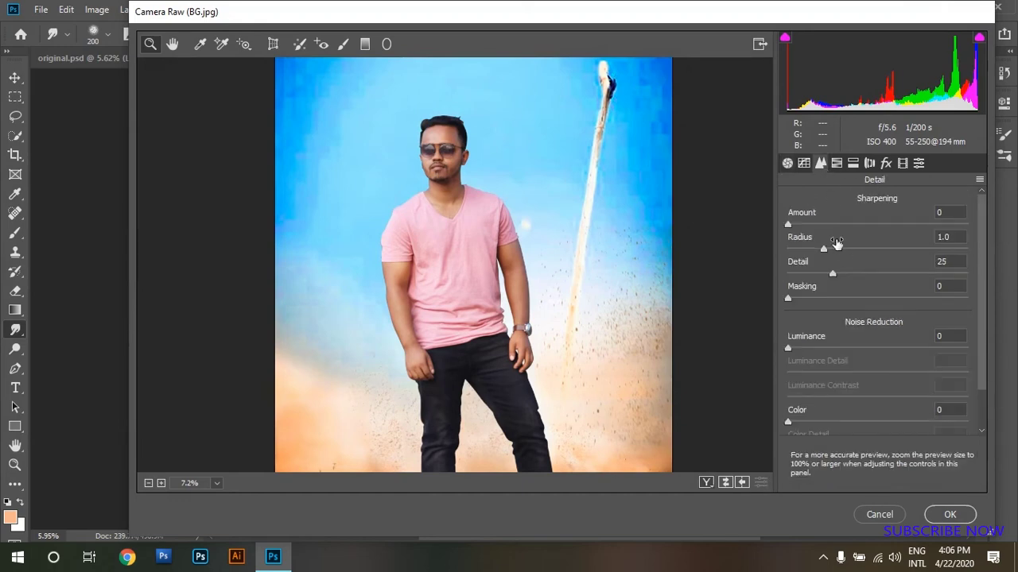
pyautogui.moveTo(836, 225); pyautogui.dragTo(843, 227)
pyautogui.click(842, 348)
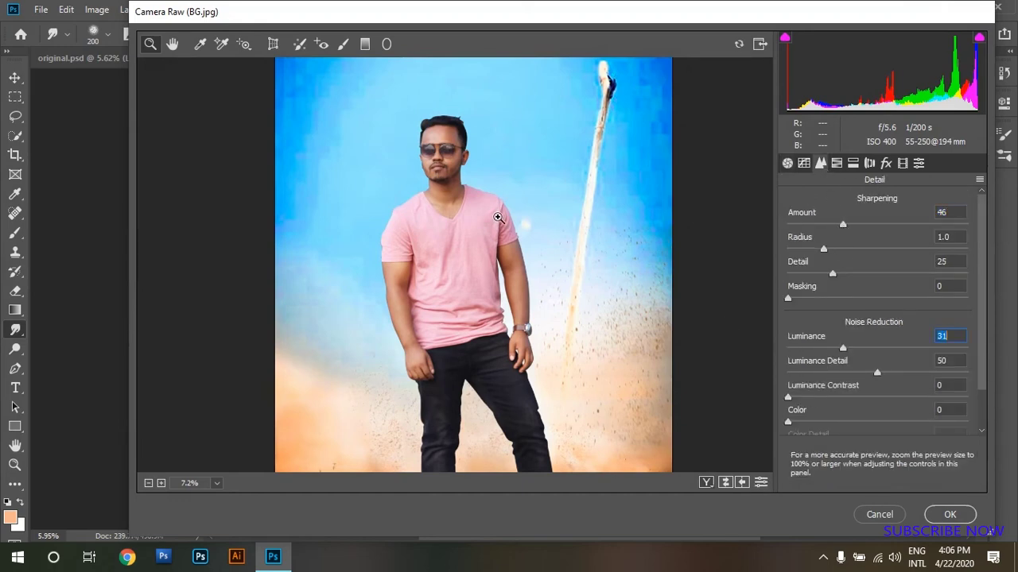
pyautogui.click(451, 159)
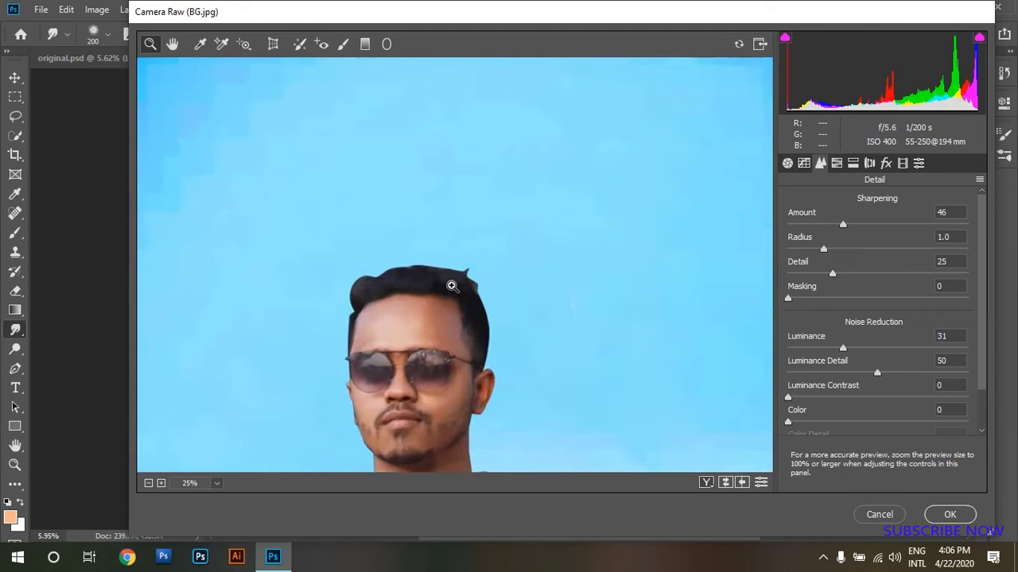
pyautogui.rightClick(521, 265)
pyautogui.press('Escape')
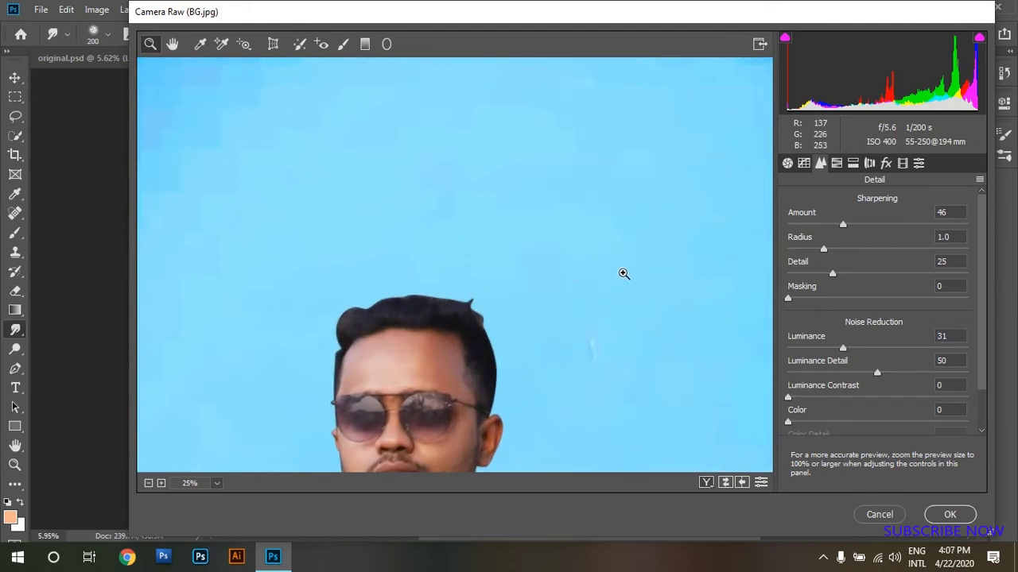
pyautogui.hotkey('ctrl', '0')
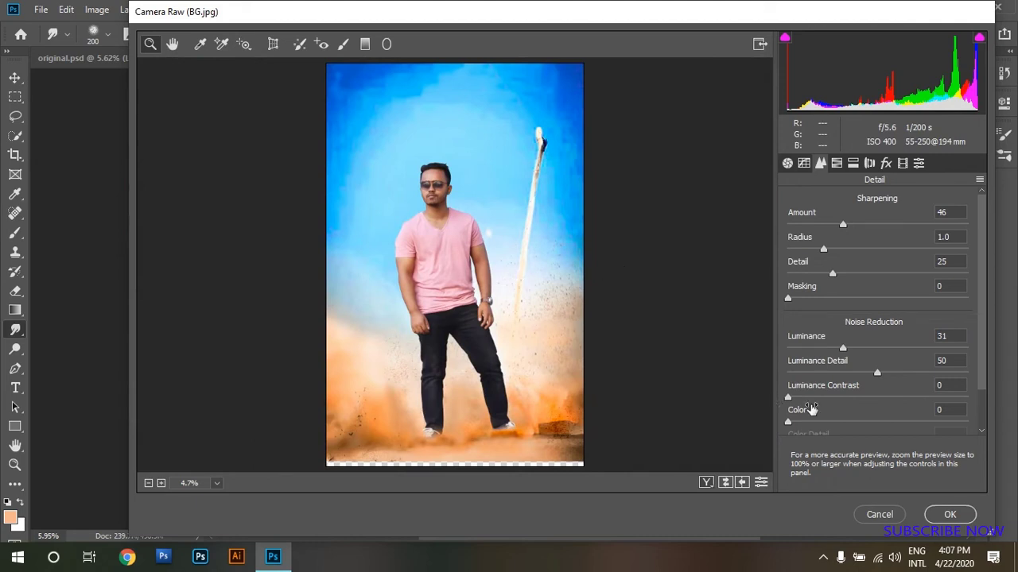
# - In HSL Saturation, set Yellows to +43 and Aquas to +44, then confirm the Camera Raw grade with OK
pyautogui.click(837, 163)
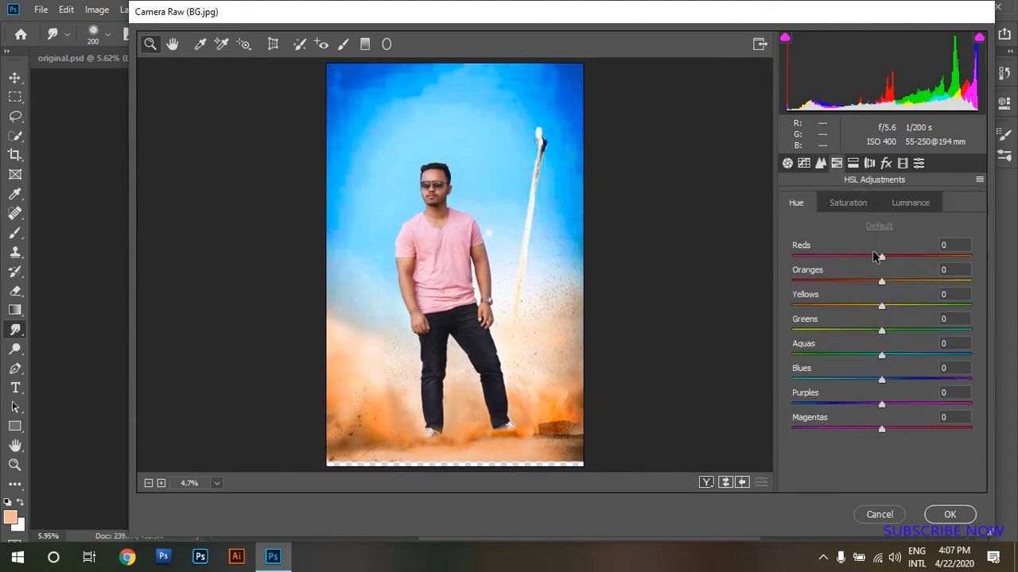
pyautogui.click(906, 204)
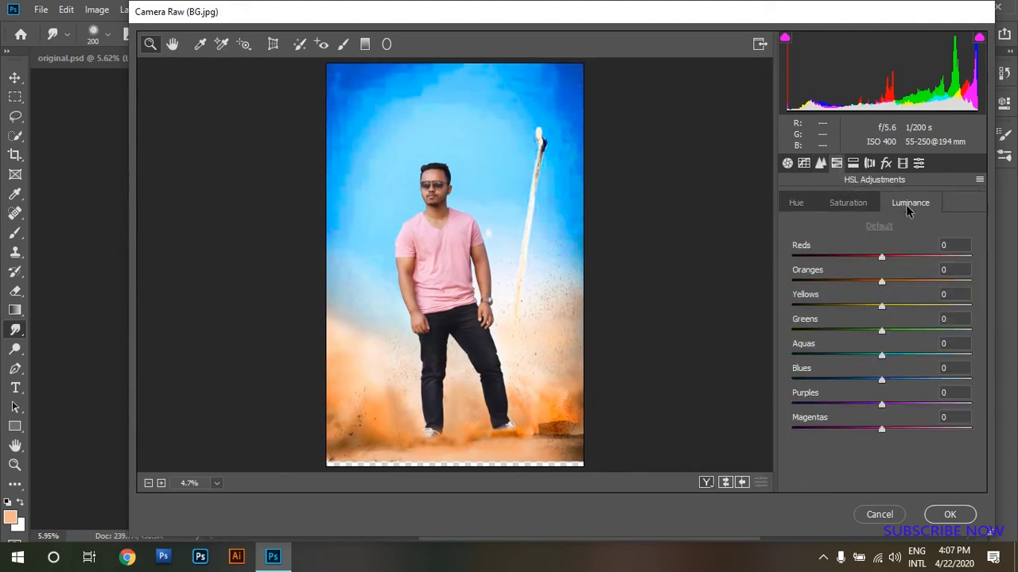
pyautogui.click(848, 204)
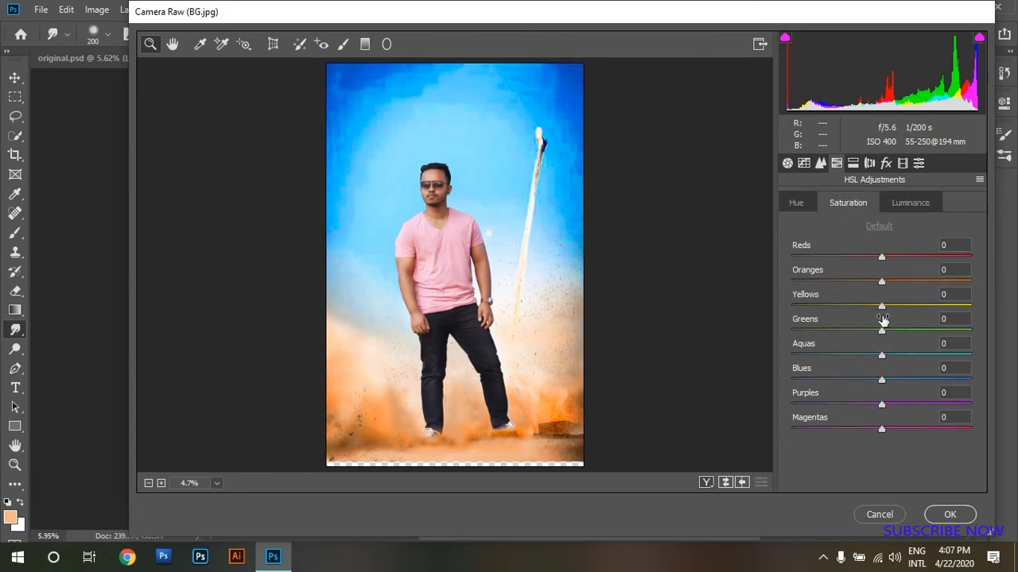
pyautogui.moveTo(881, 306); pyautogui.dragTo(920, 307)
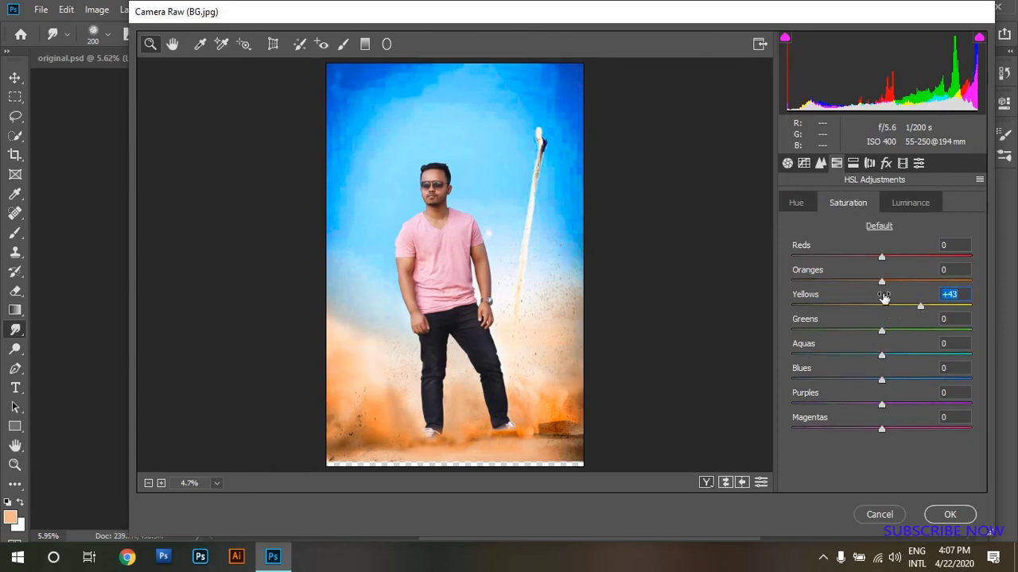
pyautogui.moveTo(881, 355); pyautogui.dragTo(921, 356)
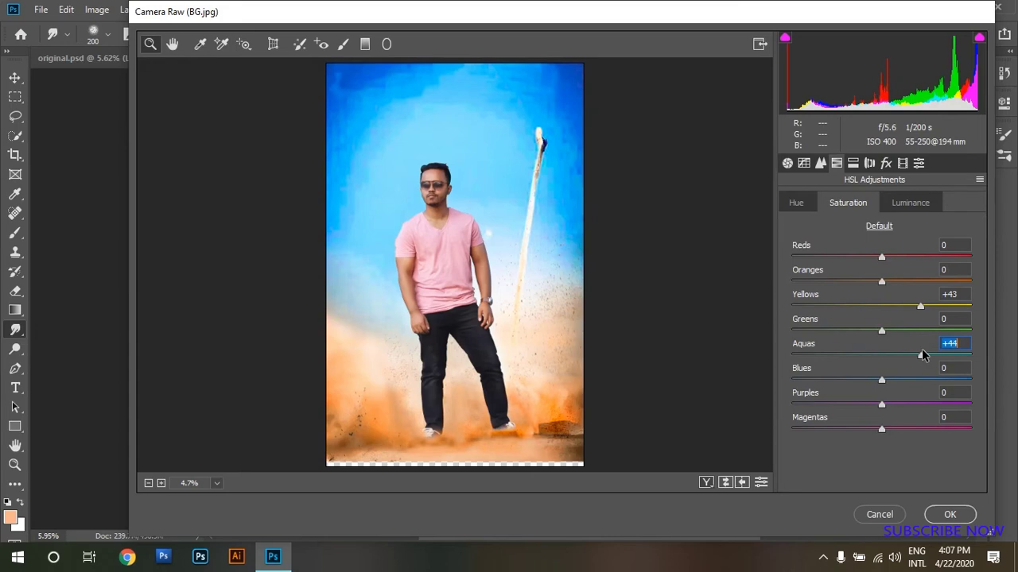
pyautogui.click(949, 515)
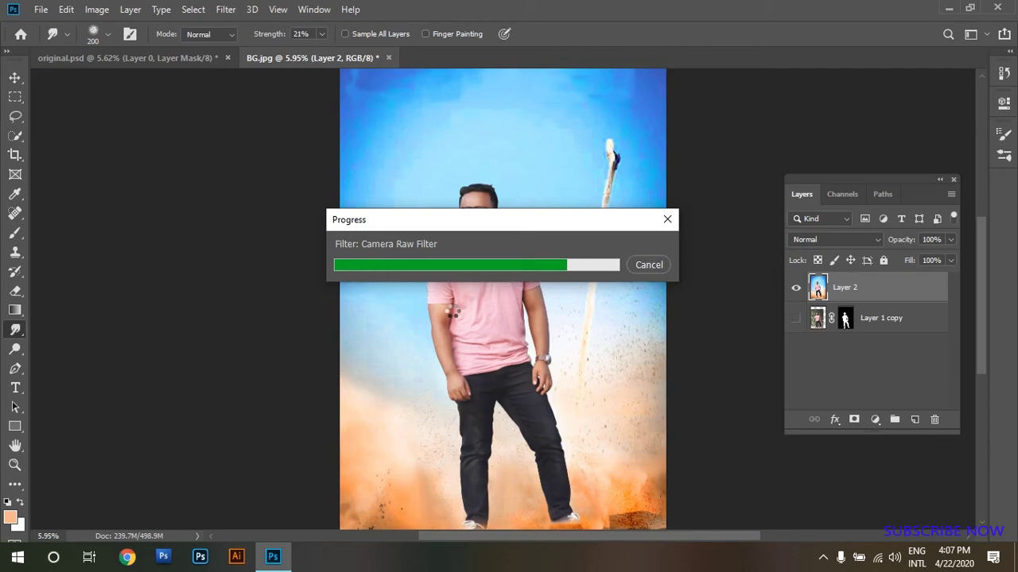
# - Dismiss a stray shortcut, let the grade finish rendering on Layer 2, and zoom onto the hair edge
pyautogui.press('super+r')
pyautogui.press('Escape')
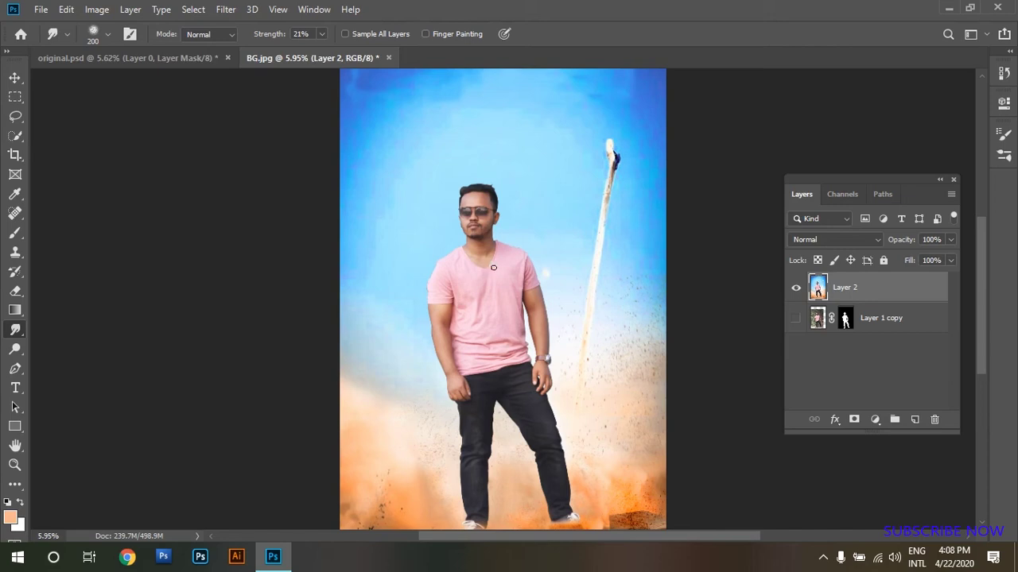
pyautogui.click(493, 268)
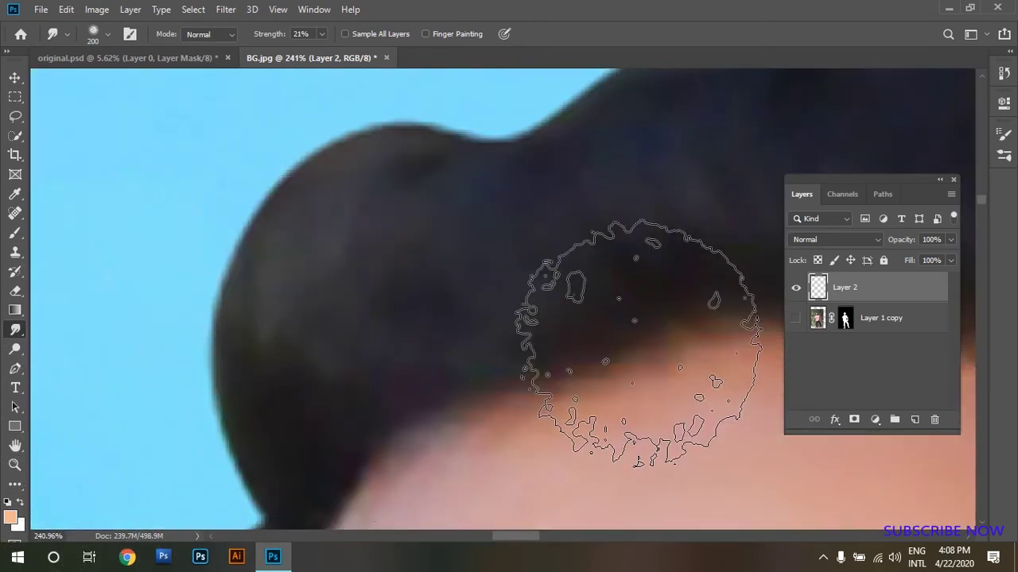
# - Zoom out three steps, shift Layer 2 slightly up-left, and fit BG.psd on screen
pyautogui.hotkey('ctrl', '-')
pyautogui.hotkey('ctrl', '-')
pyautogui.hotkey('ctrl', '-')
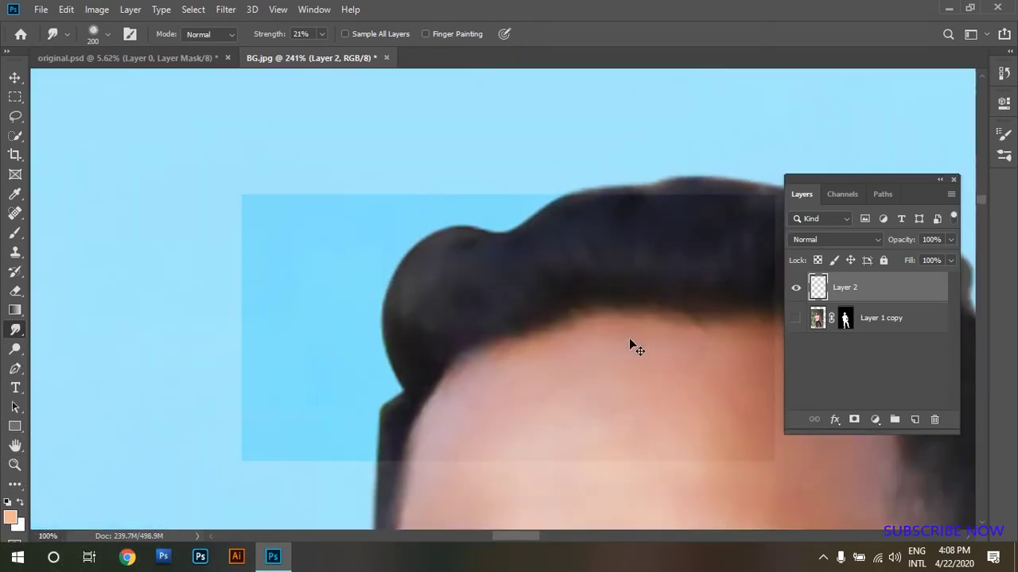
pyautogui.hotkey('ctrl', '-')
pyautogui.hotkey('ctrl', '-')
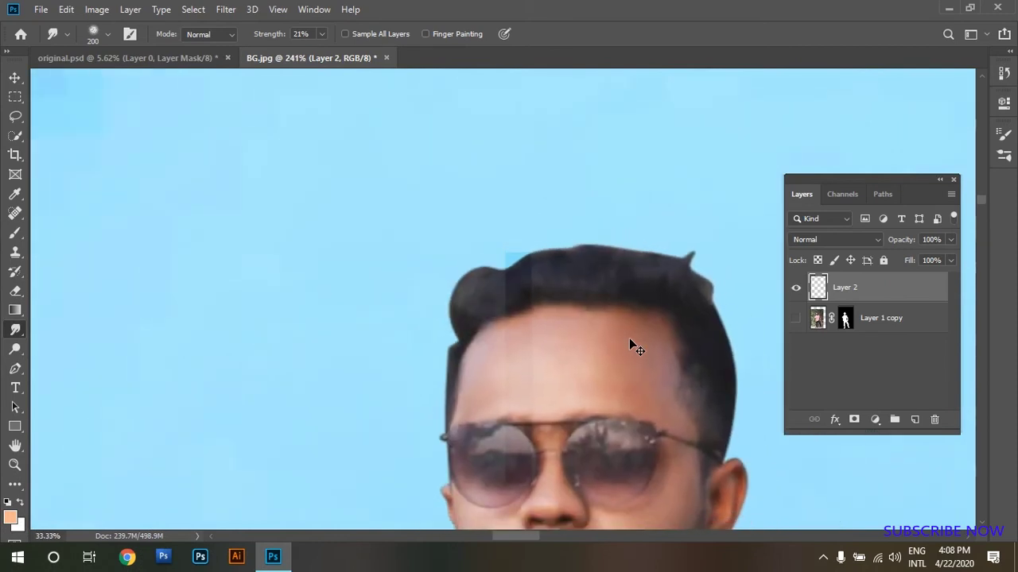
pyautogui.hotkey('ctrl', '-')
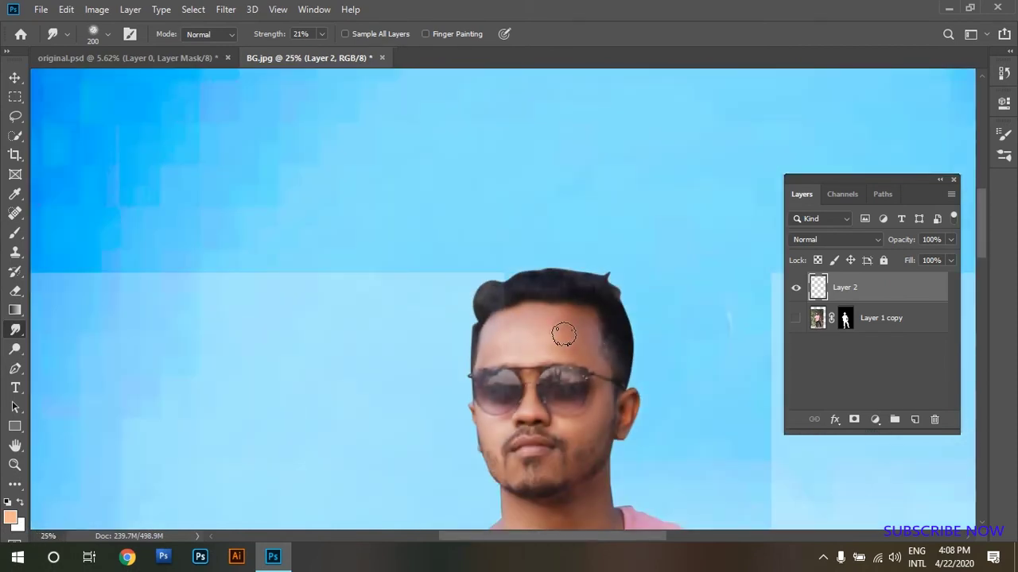
pyautogui.moveTo(568, 355); pyautogui.dragTo(563, 338)
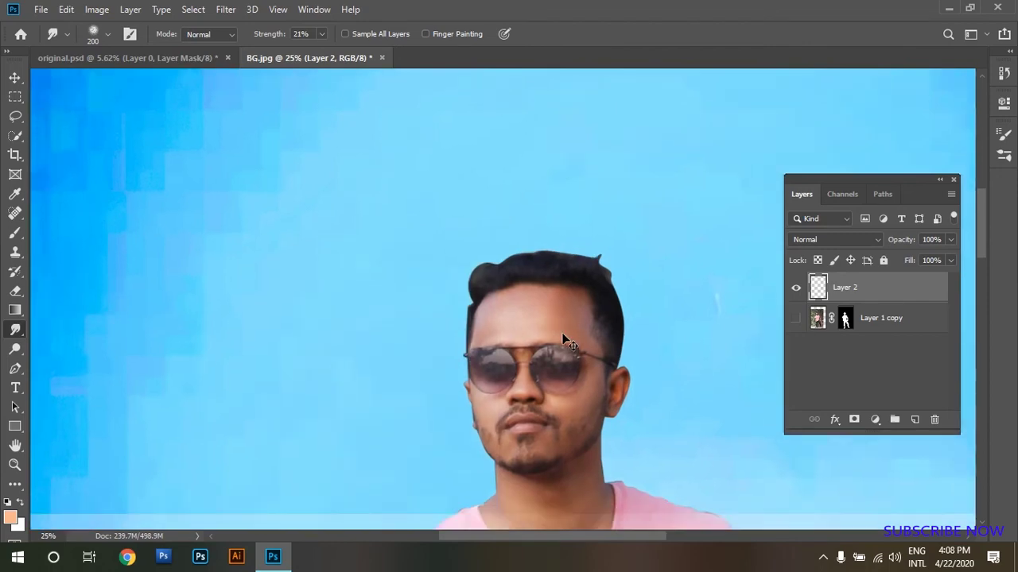
pyautogui.click(823, 557)
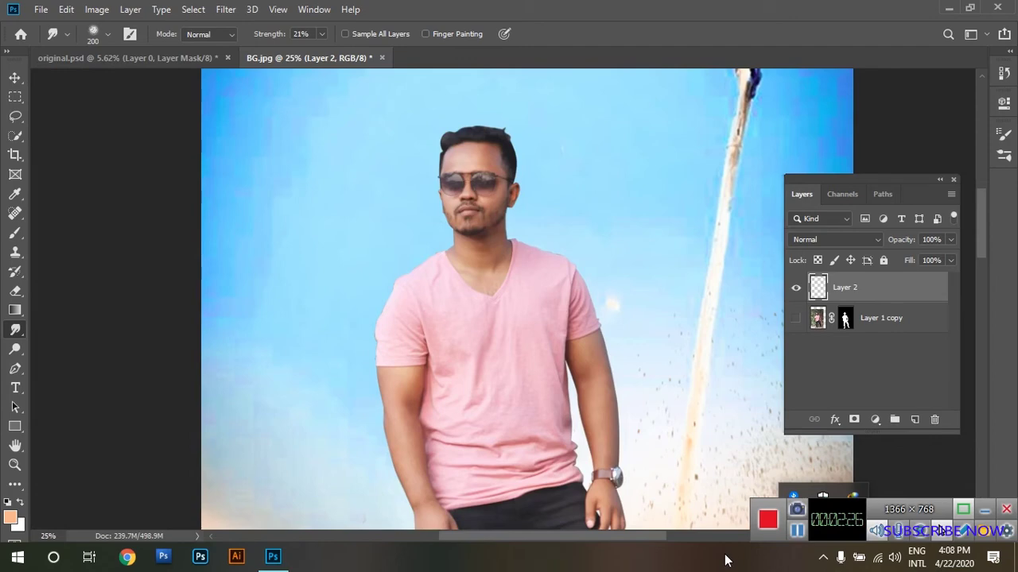
pyautogui.hotkey('ctrl', '0')
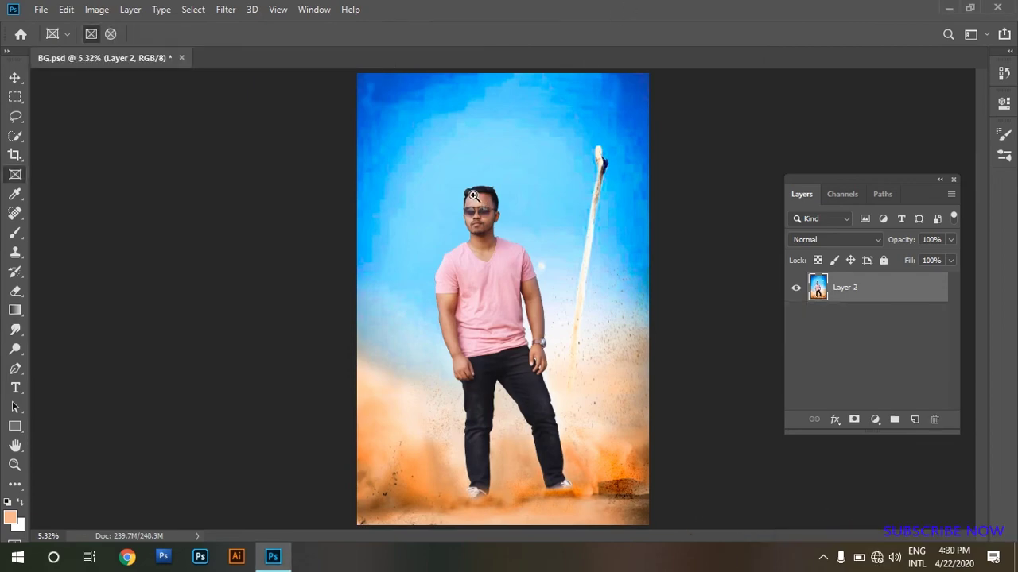
pyautogui.scroll(10, 481, 200)
pyautogui.moveTo(571, 239)
pyautogui.mouseDown()
pyautogui.moveTo(607, 240)
pyautogui.moveTo(486, 288)
pyautogui.mouseUp()
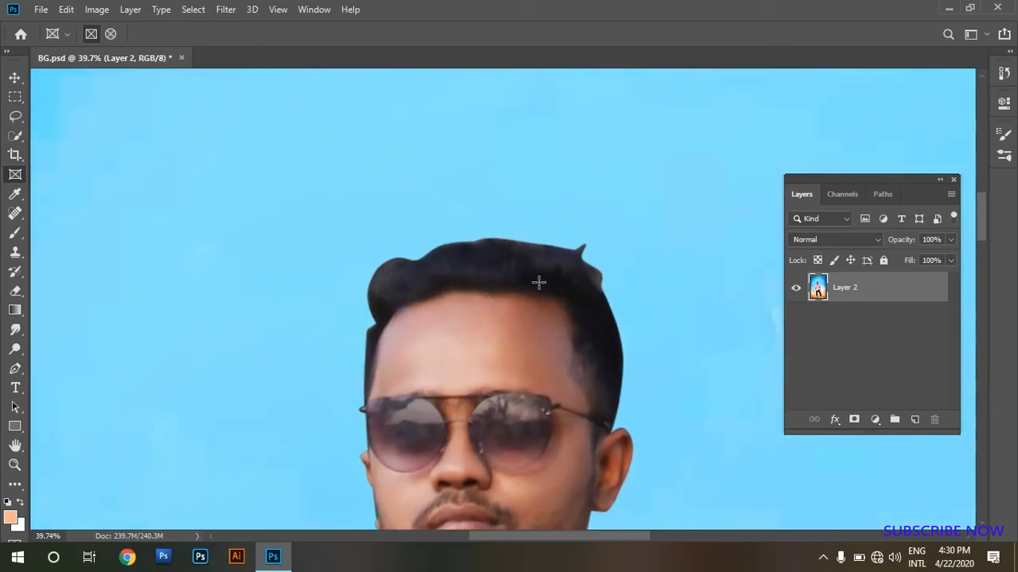
pyautogui.scroll(1, 545, 293)
pyautogui.scroll(1, 583, 290)
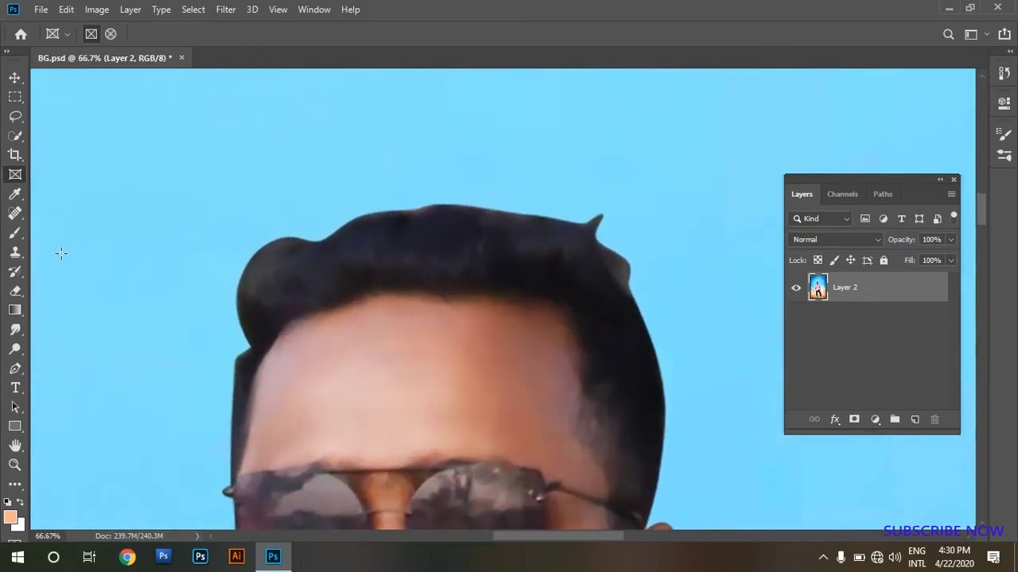
pyautogui.click(15, 290)
pyautogui.click(79, 292)
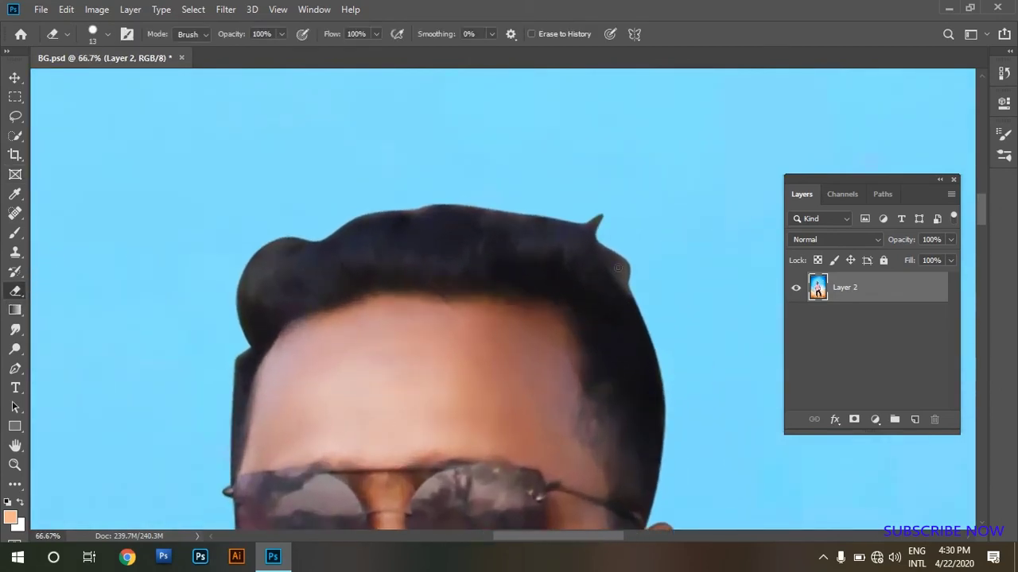
pyautogui.press(']')
pyautogui.press(']')
pyautogui.press(']')
pyautogui.moveTo(632, 277); pyautogui.dragTo(614, 244)
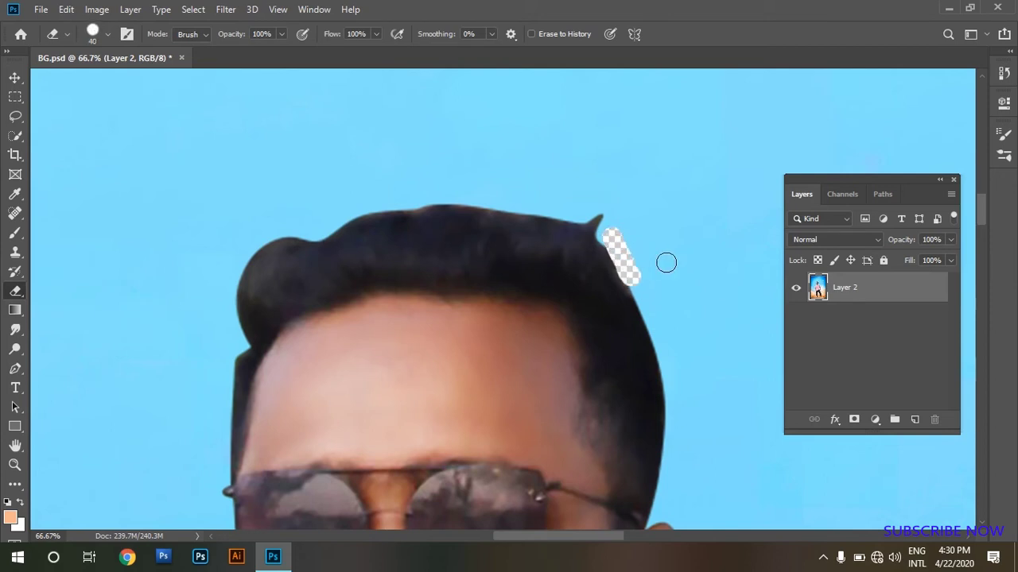
pyautogui.hotkey('ctrl', 'z')
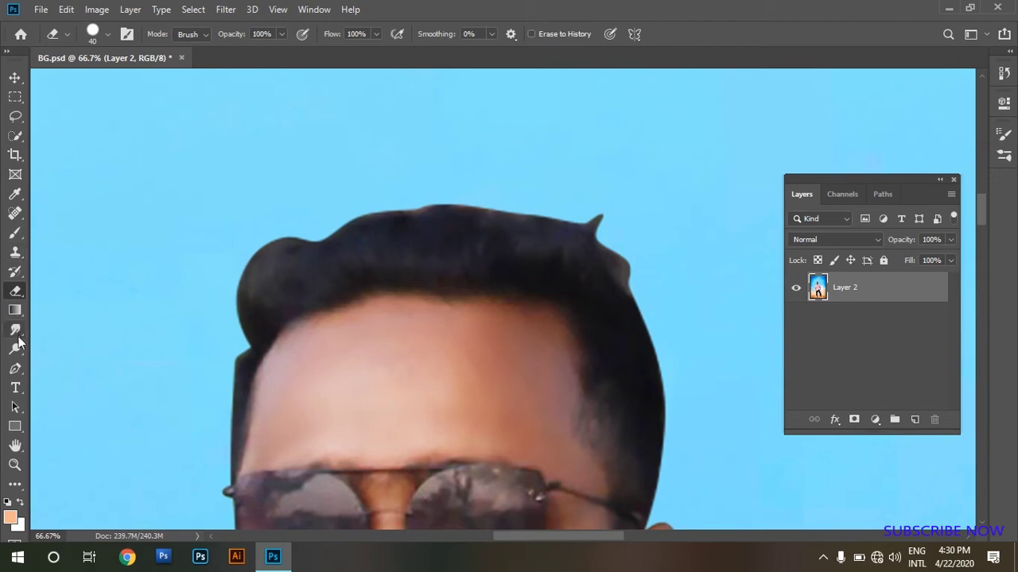
# - Select the Smudge Tool with the Hair 5 brush preset enlarged to size 125
pyautogui.click(15, 329)
pyautogui.click(108, 35)
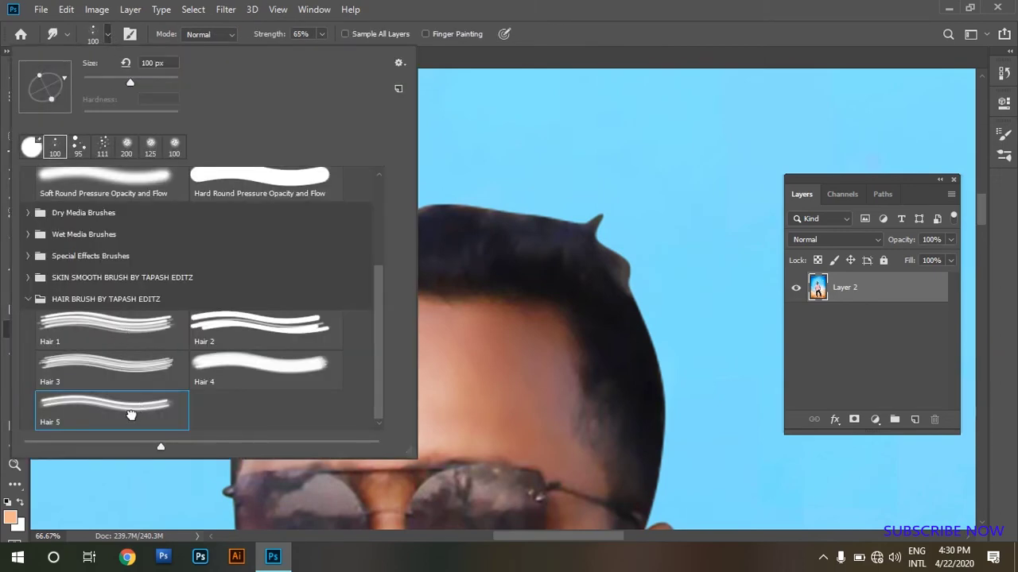
pyautogui.doubleClick(134, 410)
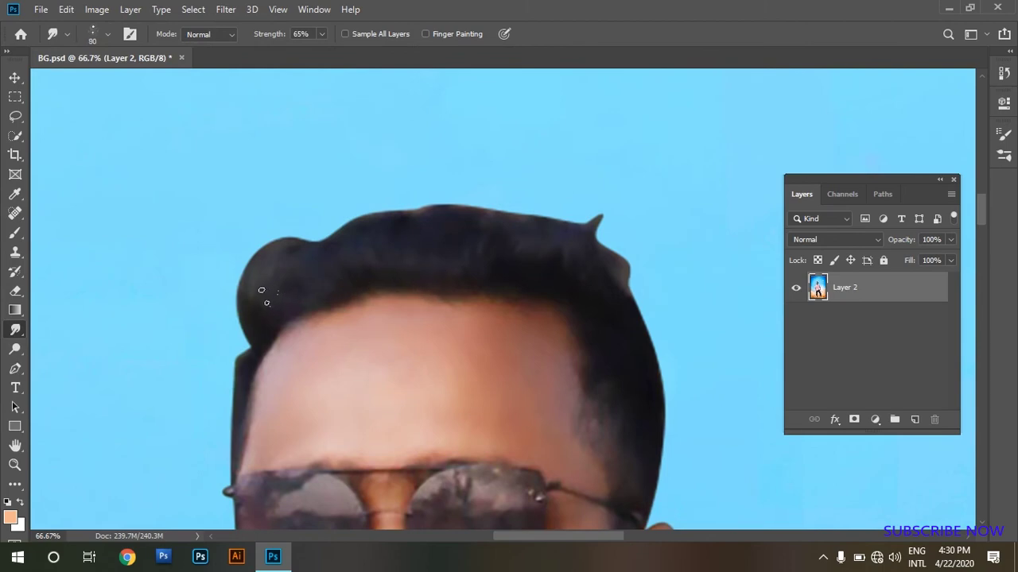
pyautogui.press(']')
# - Smudge wispy strands upward along the top-left, top and right edges of the hair
pyautogui.moveTo(260, 335); pyautogui.dragTo(300, 238)
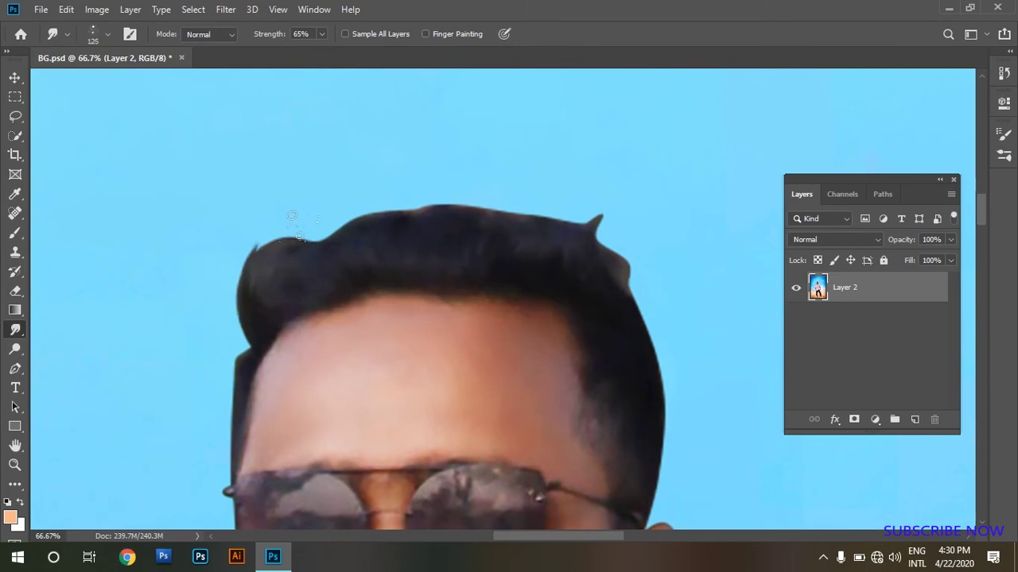
pyautogui.moveTo(253, 304)
pyautogui.mouseDown()
pyautogui.moveTo(286, 237)
pyautogui.moveTo(316, 222)
pyautogui.mouseUp()
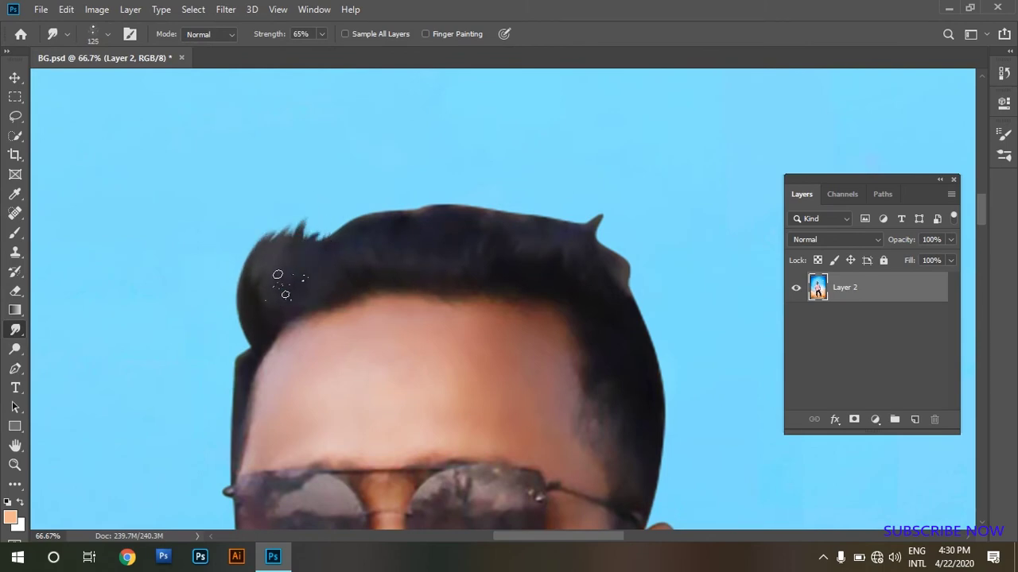
pyautogui.moveTo(278, 277); pyautogui.dragTo(298, 211)
pyautogui.moveTo(320, 268)
pyautogui.mouseDown()
pyautogui.moveTo(330, 232)
pyautogui.moveTo(362, 217)
pyautogui.mouseUp()
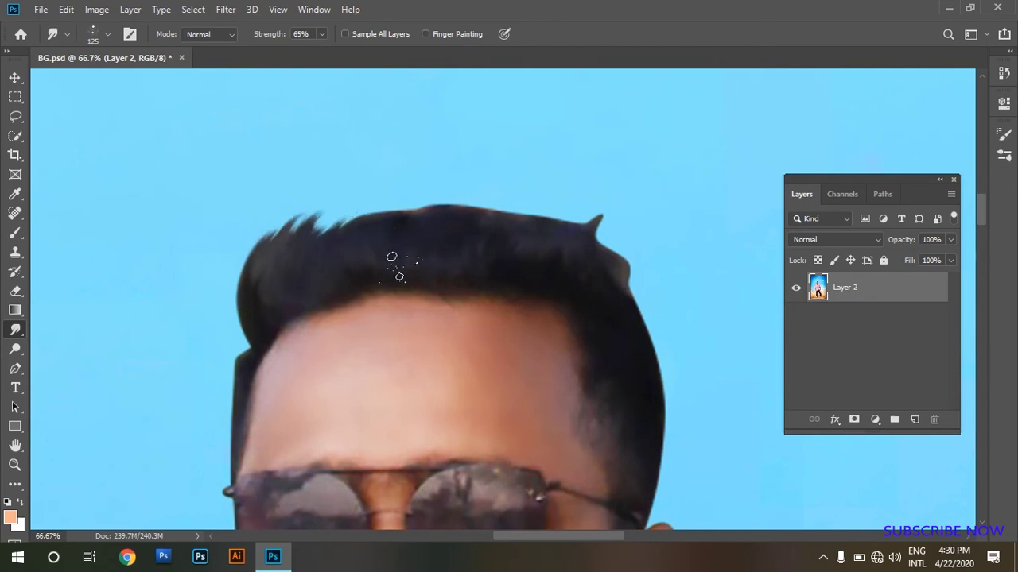
pyautogui.moveTo(398, 275); pyautogui.dragTo(406, 220)
pyautogui.moveTo(334, 273); pyautogui.dragTo(391, 224)
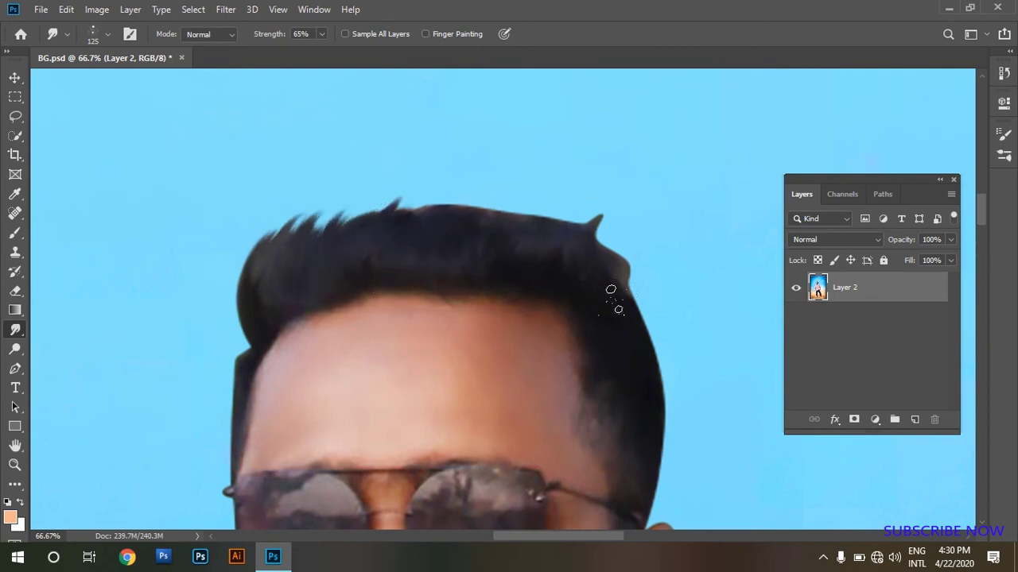
pyautogui.moveTo(609, 288)
pyautogui.mouseDown()
pyautogui.moveTo(592, 208)
pyautogui.moveTo(574, 211)
pyautogui.mouseUp()
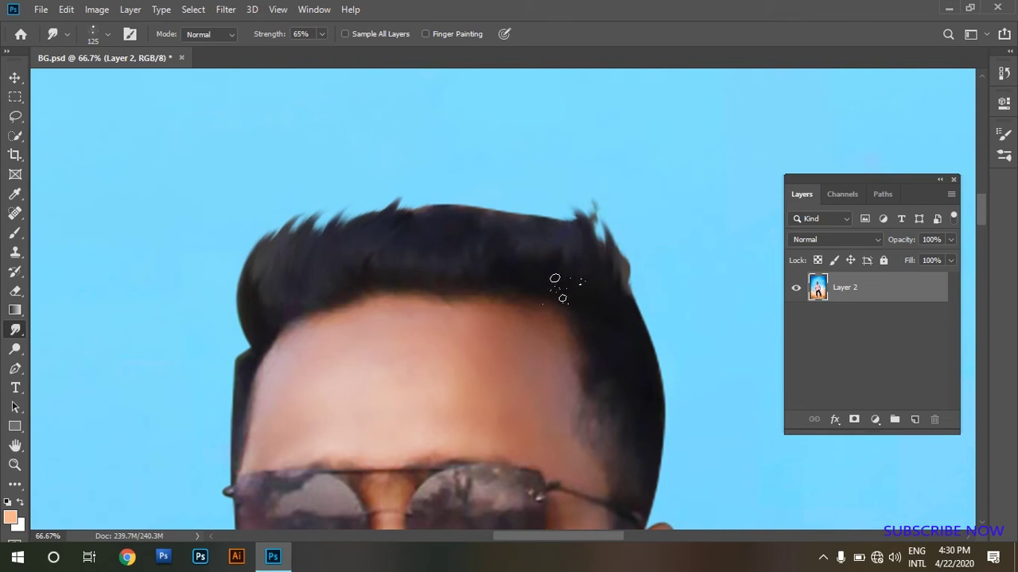
pyautogui.moveTo(554, 277)
pyautogui.mouseDown()
pyautogui.moveTo(559, 222)
pyautogui.moveTo(541, 205)
pyautogui.moveTo(566, 227)
pyautogui.mouseUp()
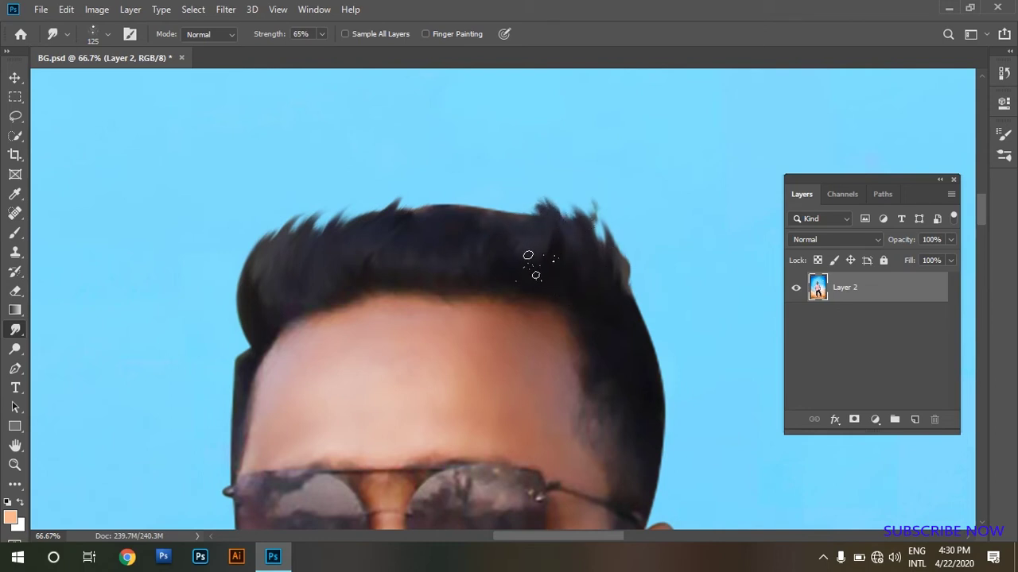
pyautogui.moveTo(516, 263)
pyautogui.mouseDown()
pyautogui.moveTo(503, 205)
pyautogui.moveTo(528, 205)
pyautogui.mouseUp()
pyautogui.moveTo(474, 270); pyautogui.dragTo(508, 203)
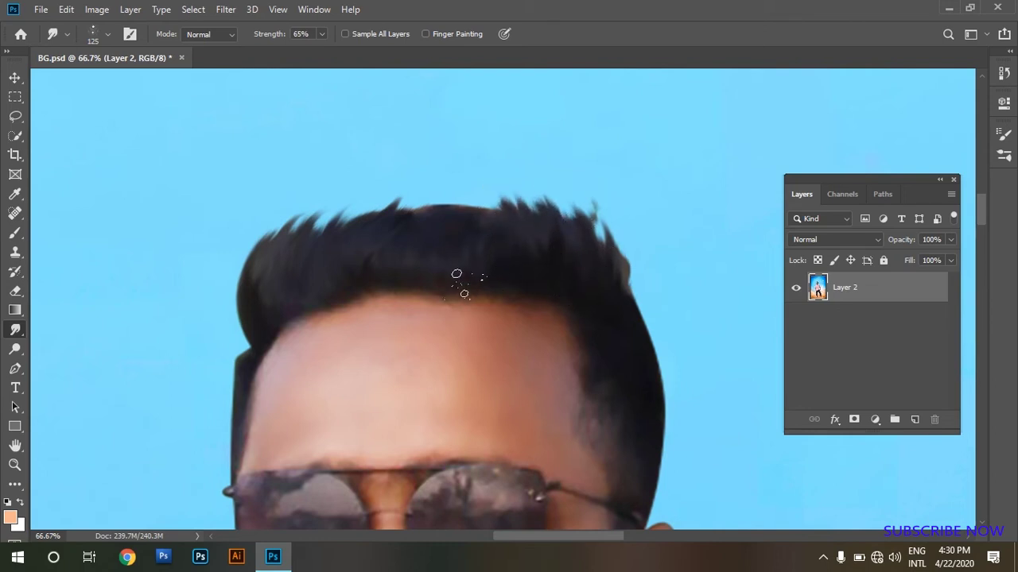
pyautogui.moveTo(466, 267)
pyautogui.mouseDown()
pyautogui.moveTo(485, 197)
pyautogui.moveTo(442, 194)
pyautogui.mouseUp()
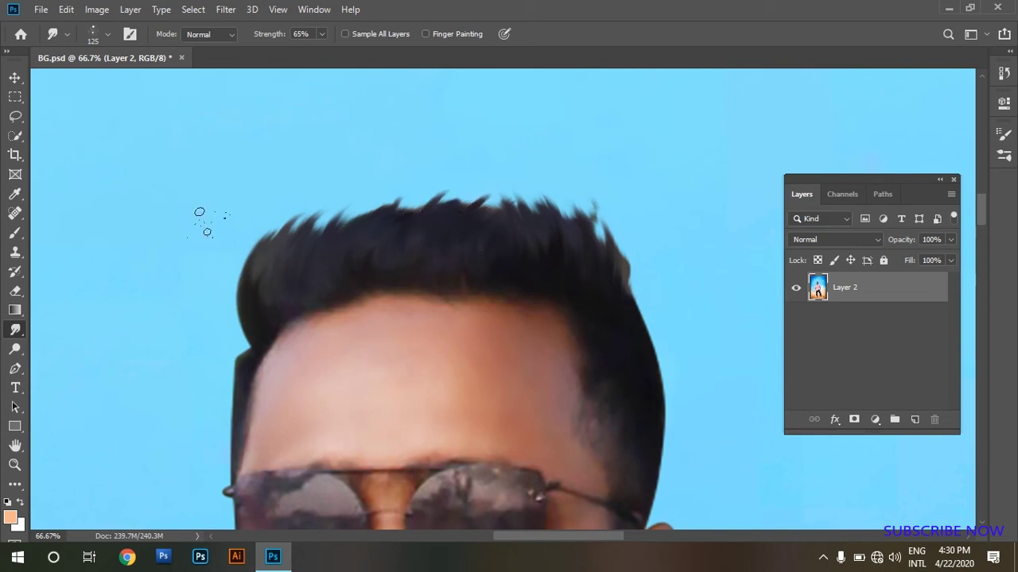
# - Switch to the Hair 1 brush preset and shrink it to size 80
pyautogui.click(108, 34)
pyautogui.doubleClick(127, 341)
pyautogui.press('[')
# - Raise smudge strength to 73% and pull strands up from the top, left and upper-right hair edges
pyautogui.click(322, 34)
pyautogui.moveTo(327, 51); pyautogui.dragTo(334, 51)
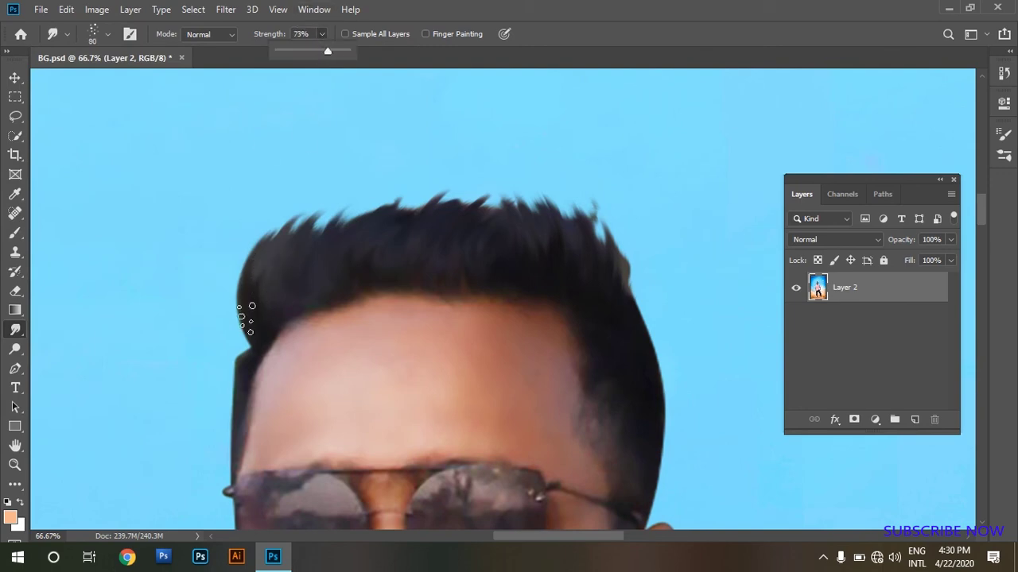
pyautogui.moveTo(352, 264)
pyautogui.mouseDown()
pyautogui.moveTo(386, 215)
pyautogui.moveTo(422, 215)
pyautogui.moveTo(341, 243)
pyautogui.moveTo(527, 264)
pyautogui.mouseUp()
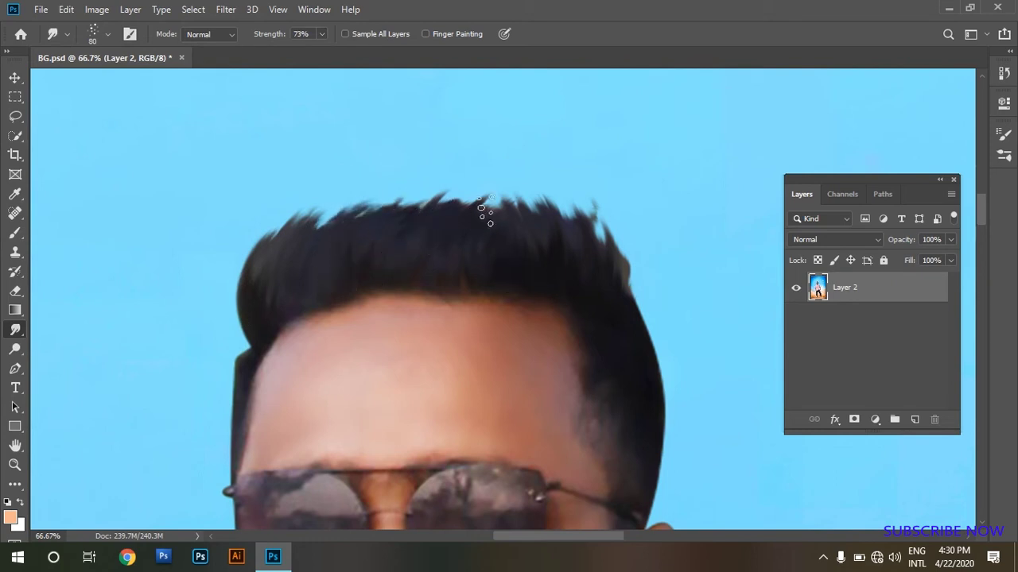
pyautogui.moveTo(490, 223)
pyautogui.mouseDown()
pyautogui.moveTo(486, 199)
pyautogui.moveTo(449, 197)
pyautogui.mouseUp()
pyautogui.moveTo(616, 294); pyautogui.dragTo(592, 215)
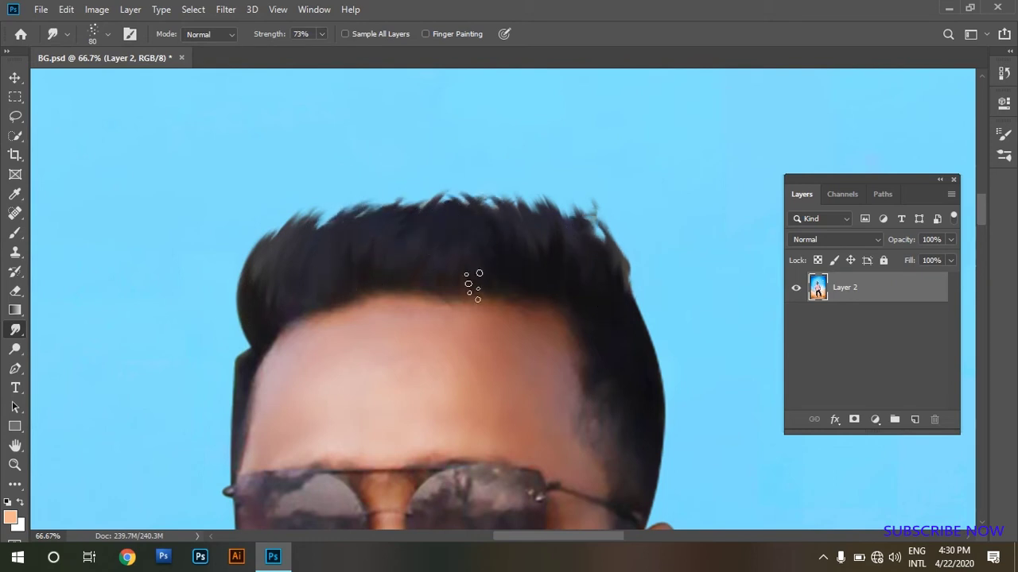
pyautogui.moveTo(252, 336); pyautogui.dragTo(238, 272)
pyautogui.moveTo(284, 227); pyautogui.dragTo(262, 291)
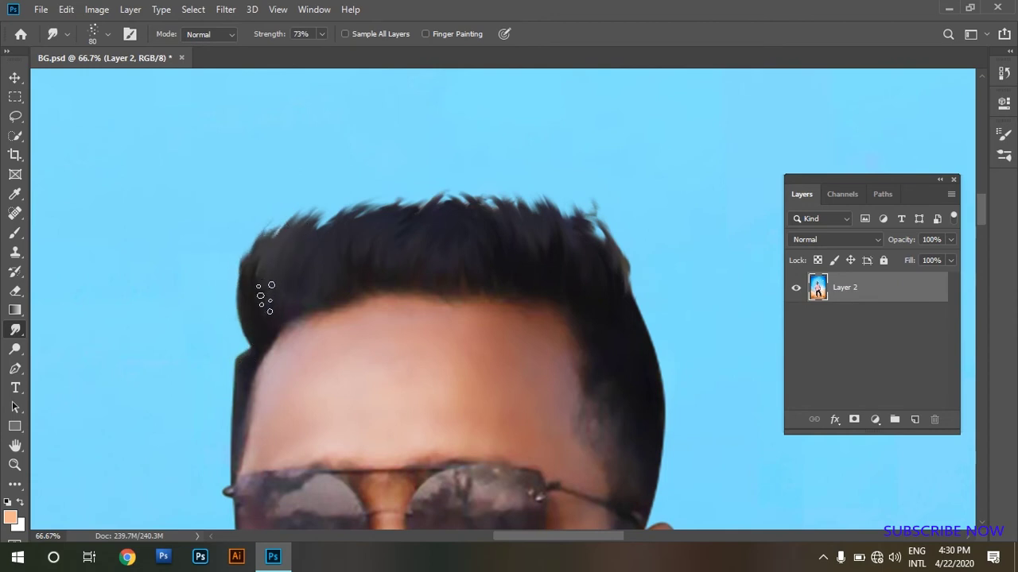
pyautogui.moveTo(318, 272)
pyautogui.mouseDown()
pyautogui.moveTo(326, 219)
pyautogui.moveTo(350, 205)
pyautogui.mouseUp()
pyautogui.moveTo(404, 268); pyautogui.dragTo(437, 205)
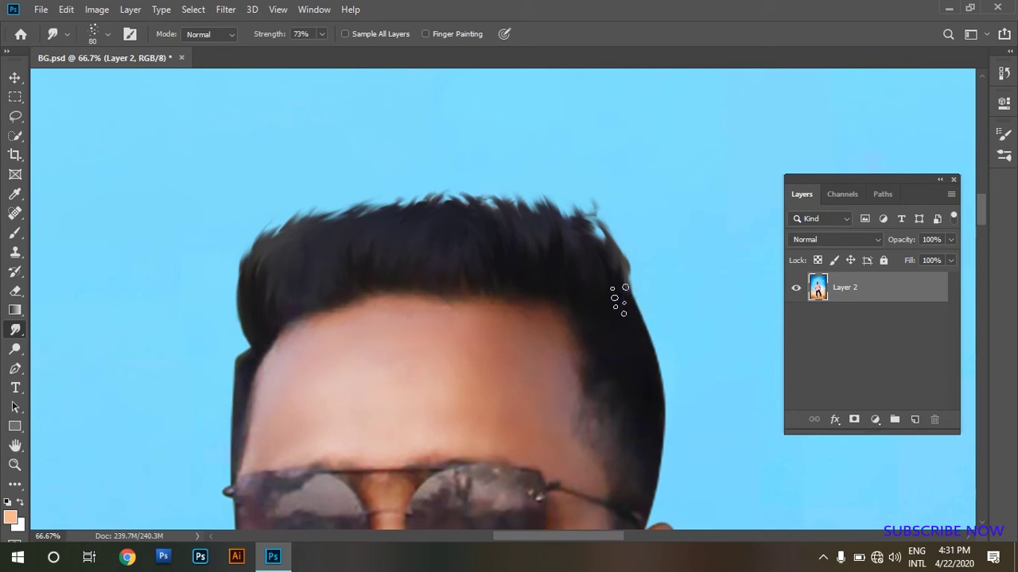
pyautogui.moveTo(613, 295); pyautogui.dragTo(595, 213)
pyautogui.moveTo(597, 291); pyautogui.dragTo(580, 229)
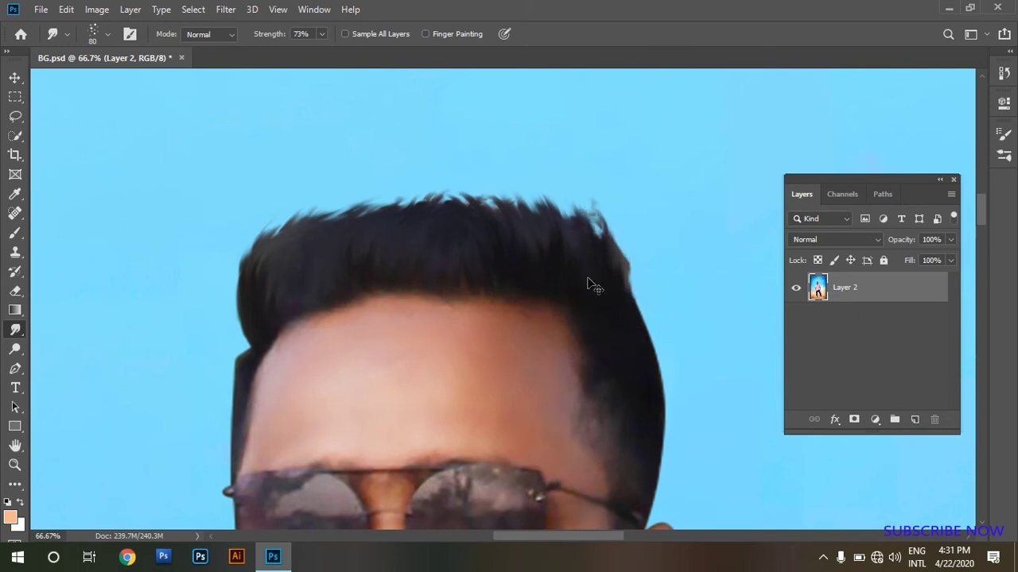
pyautogui.moveTo(588, 284); pyautogui.dragTo(603, 213)
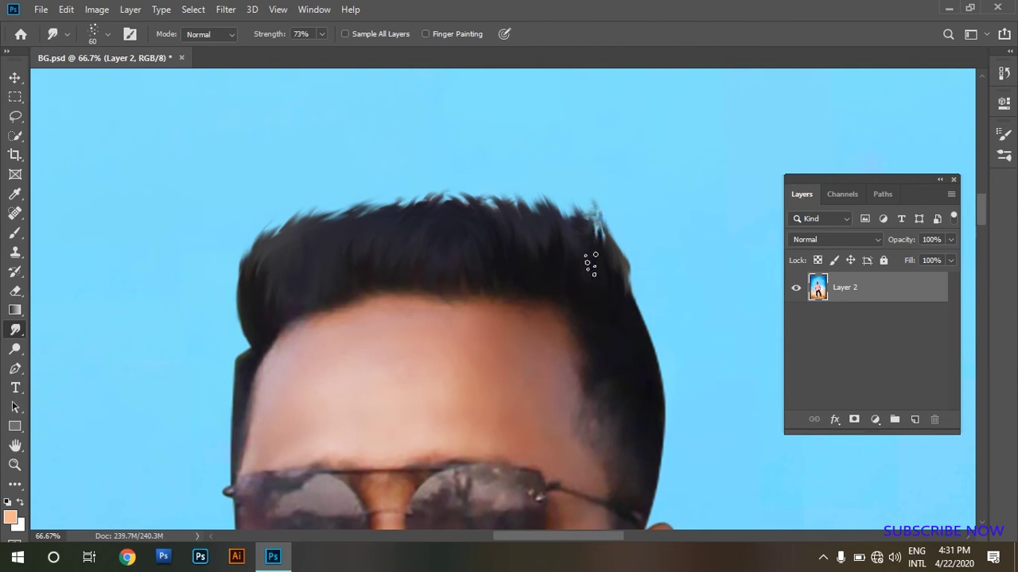
# - With a progressively smaller brush, flick finer strands from the upper-right edge, crown and mid-hairline into the sky
pyautogui.press('[')
pyautogui.moveTo(598, 279); pyautogui.dragTo(586, 220)
pyautogui.moveTo(604, 279); pyautogui.dragTo(569, 213)
pyautogui.moveTo(564, 276); pyautogui.dragTo(552, 227)
pyautogui.moveTo(557, 273); pyautogui.dragTo(518, 215)
pyautogui.moveTo(534, 283); pyautogui.dragTo(509, 203)
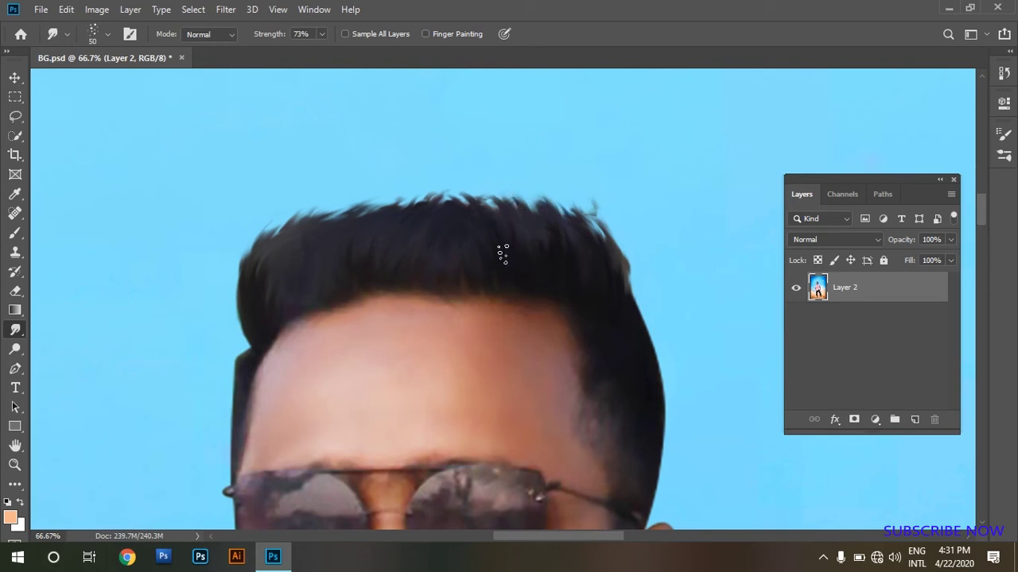
pyautogui.moveTo(500, 266); pyautogui.dragTo(485, 199)
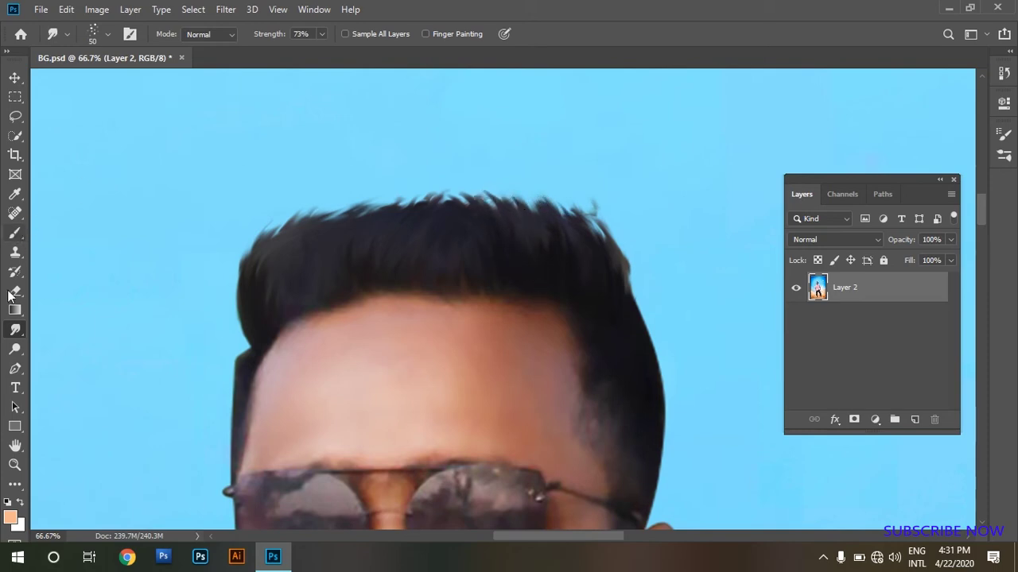
pyautogui.press('[')
pyautogui.moveTo(537, 278); pyautogui.dragTo(512, 187)
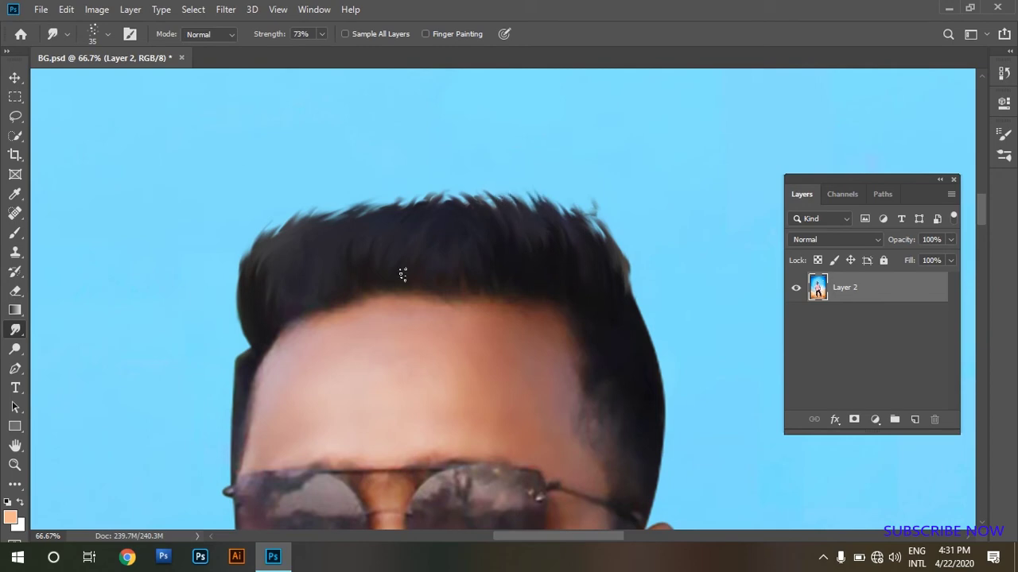
pyautogui.moveTo(402, 273); pyautogui.dragTo(442, 197)
# - Zoom out and launch Imagenomic Portraiture, closing the stray Run dialog and the About Portraiture notice
pyautogui.scroll(-5, 495, 272)
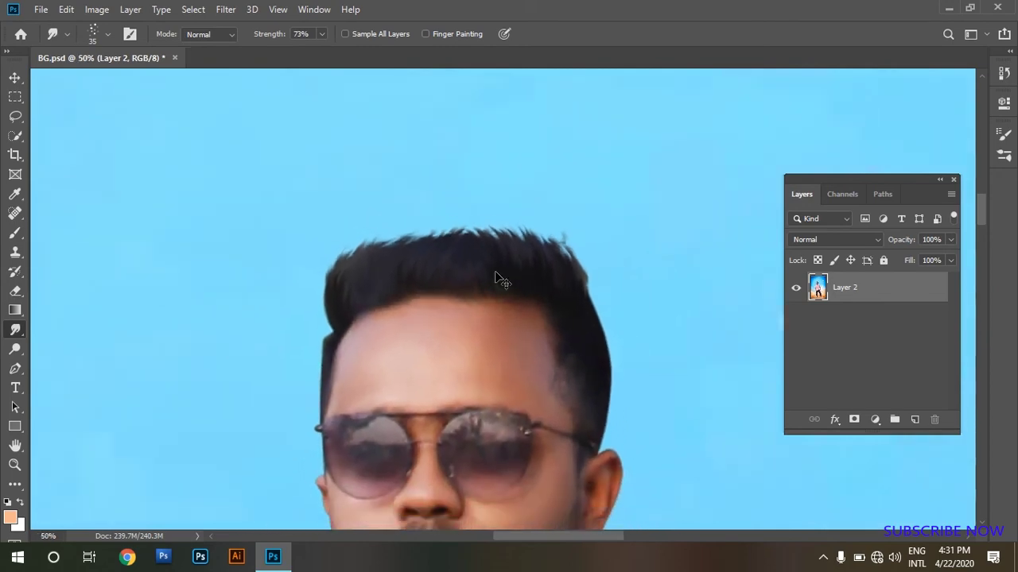
pyautogui.scroll(-3, 496, 275)
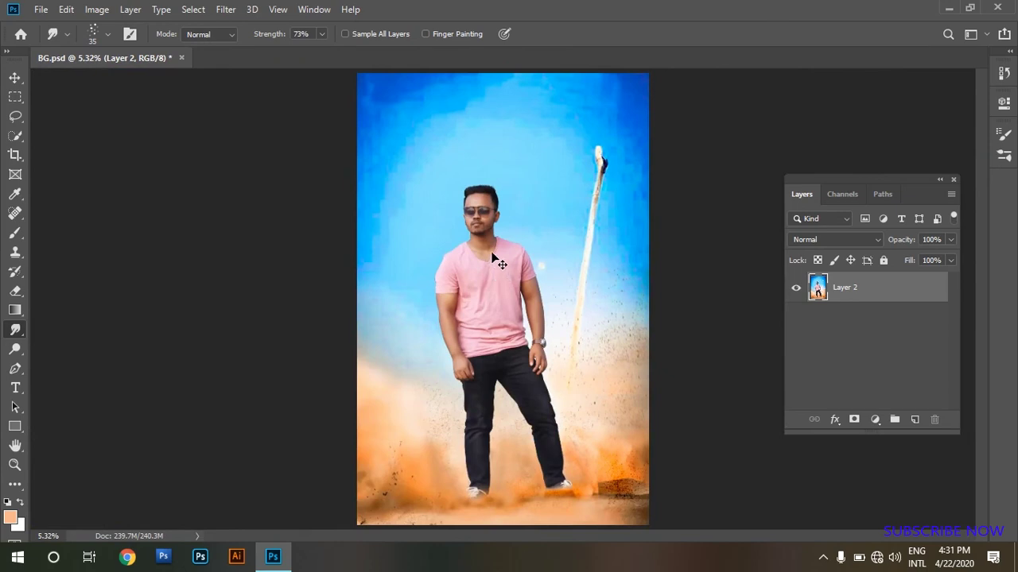
pyautogui.click(225, 9)
pyautogui.moveTo(251, 328)
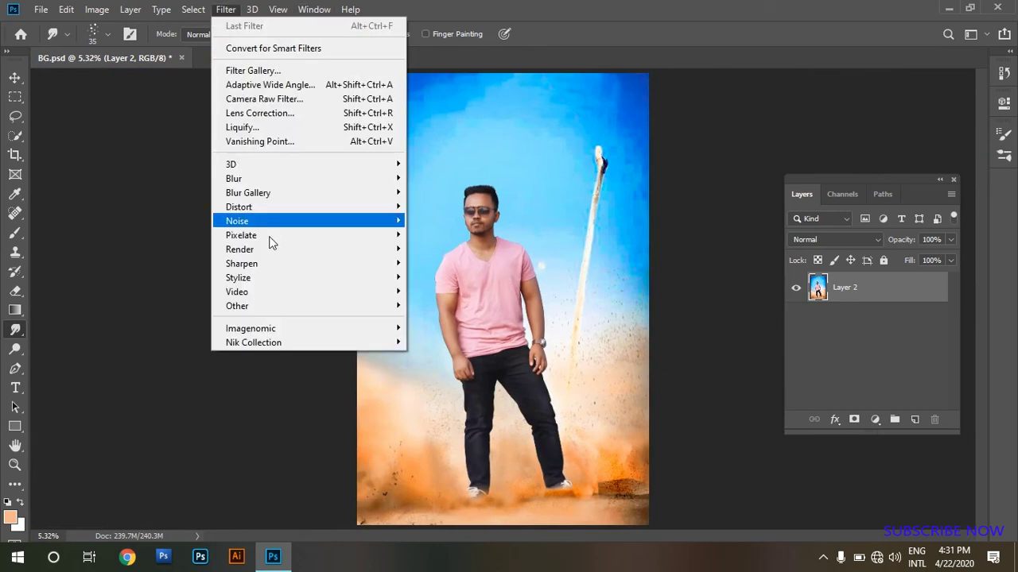
pyautogui.click(441, 328)
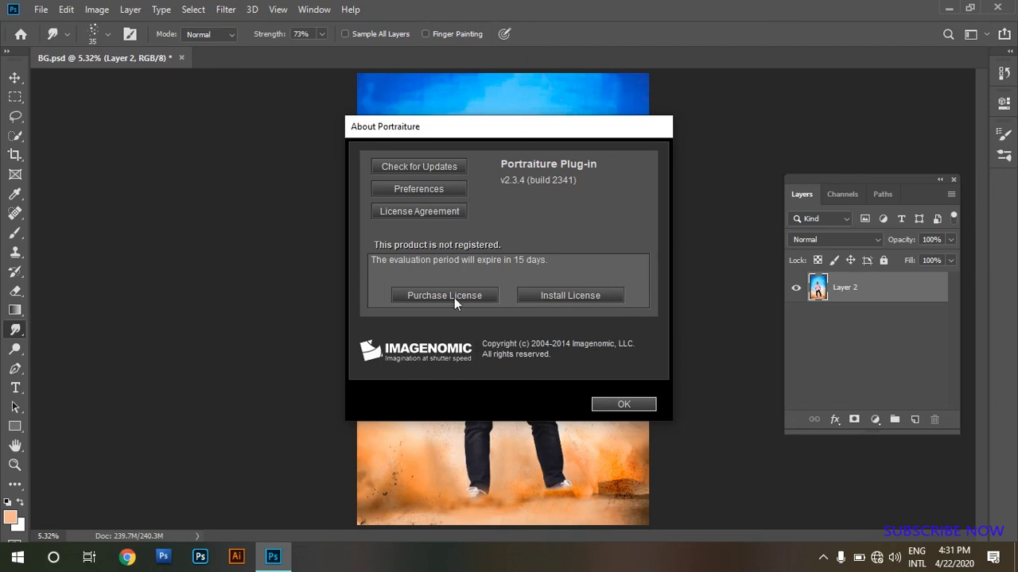
pyautogui.press('super+r')
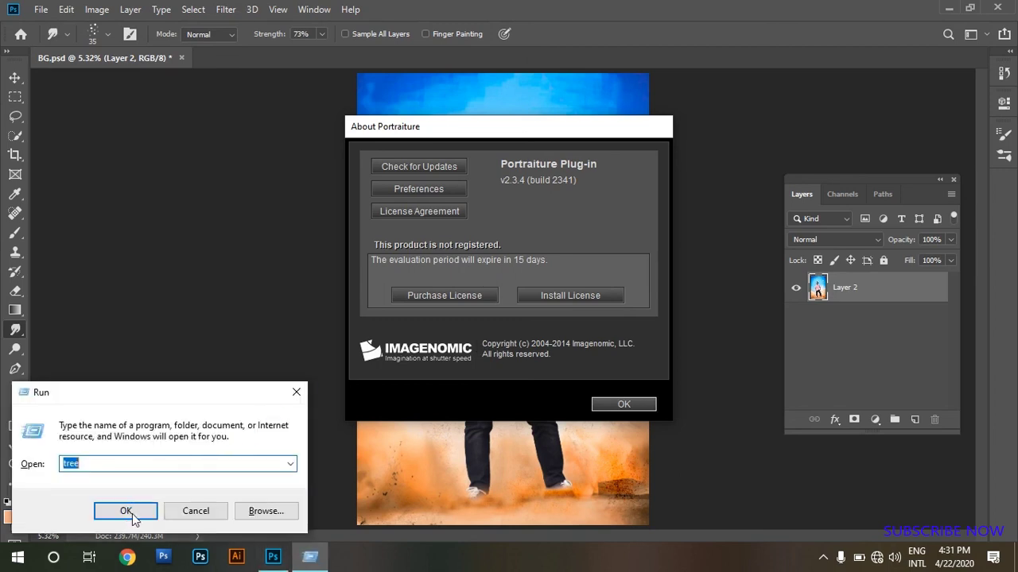
pyautogui.click(130, 513)
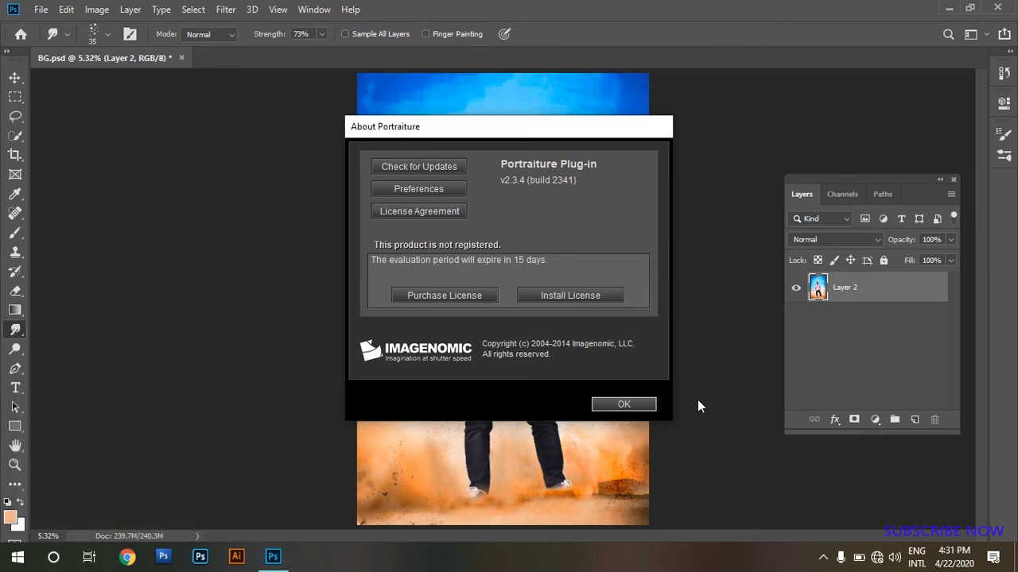
pyautogui.click(640, 407)
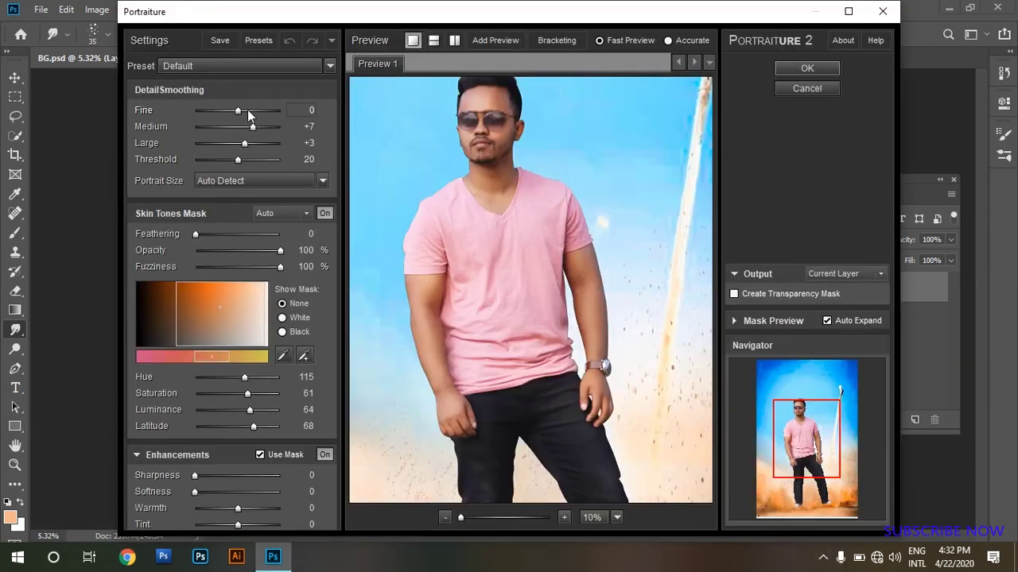
# - Keep the Default preset (Fine 0, Medium +7, Large +3) and apply Portraiture to Layer 2
pyautogui.click(300, 126)
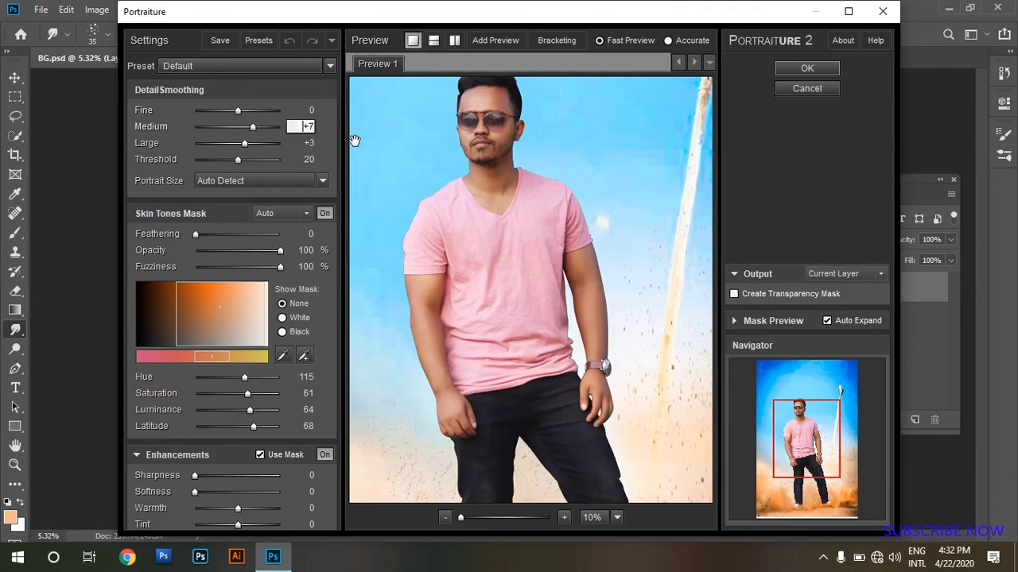
pyautogui.click(783, 71)
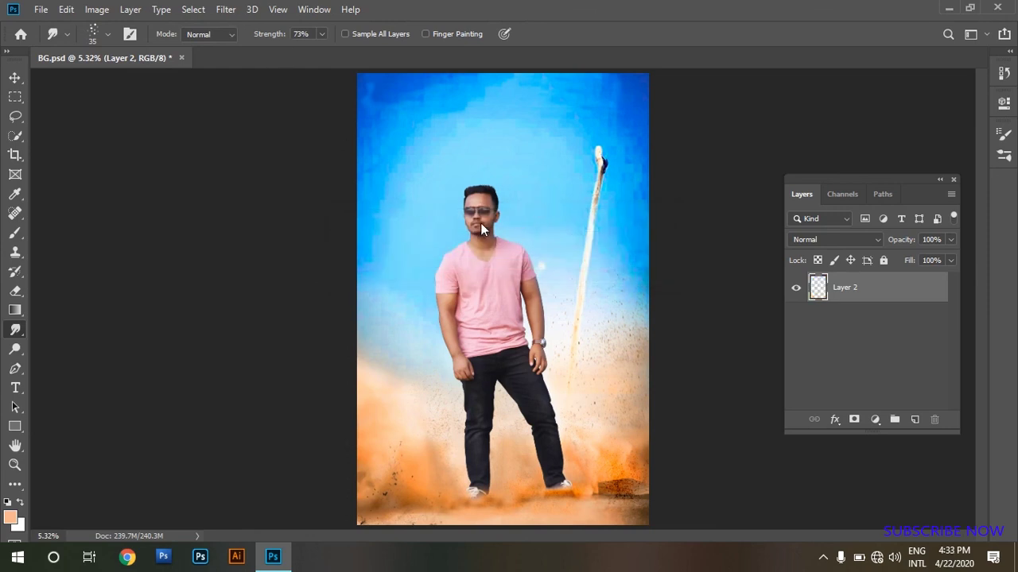
# - Fit the composite on screen from the Zoom context menu and launch the Camera Raw Filter on BG.psd
pyautogui.moveTo(481, 208); pyautogui.dragTo(618, 318)
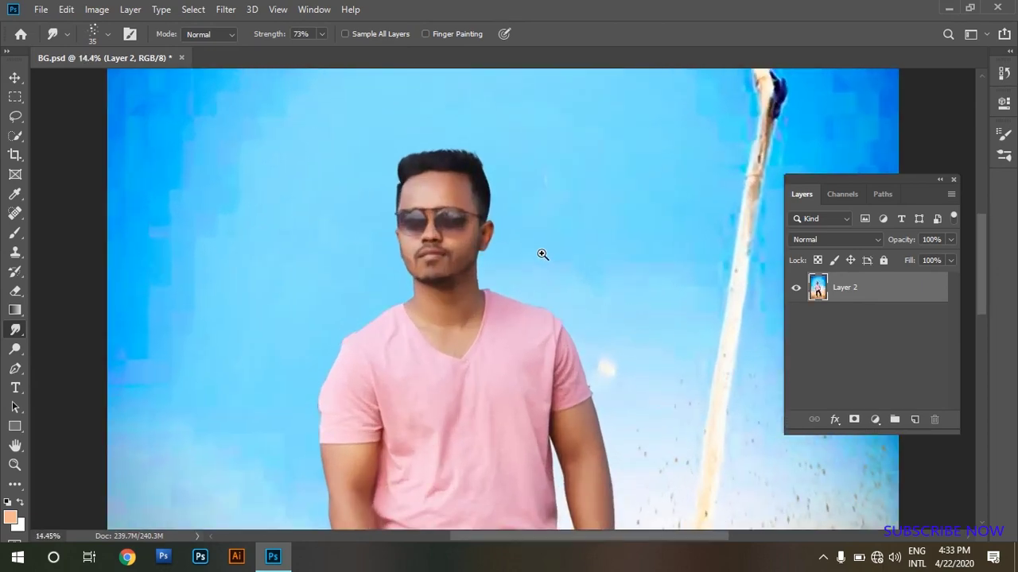
pyautogui.rightClick(538, 256)
pyautogui.click(554, 264)
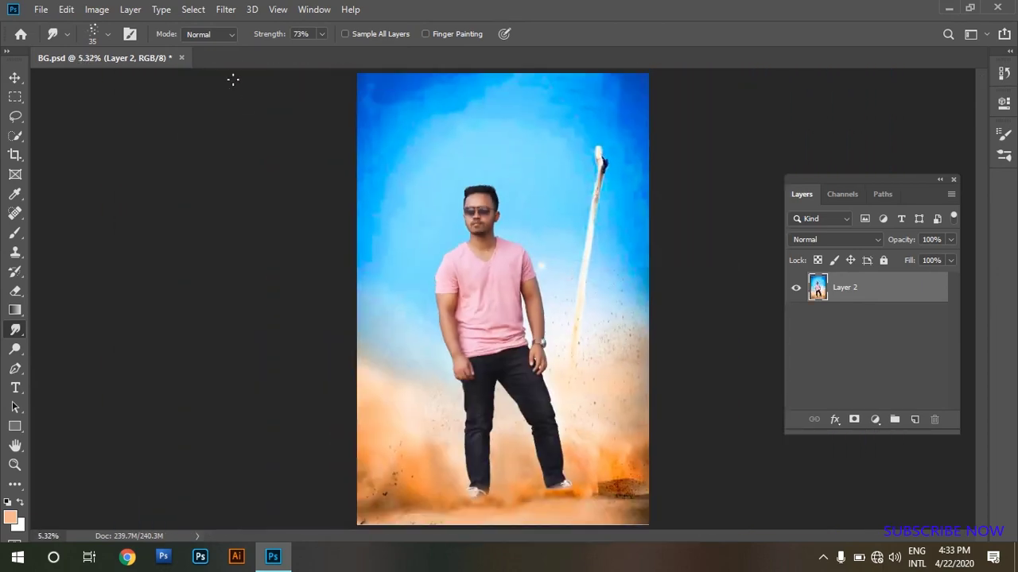
pyautogui.click(226, 9)
pyautogui.click(261, 95)
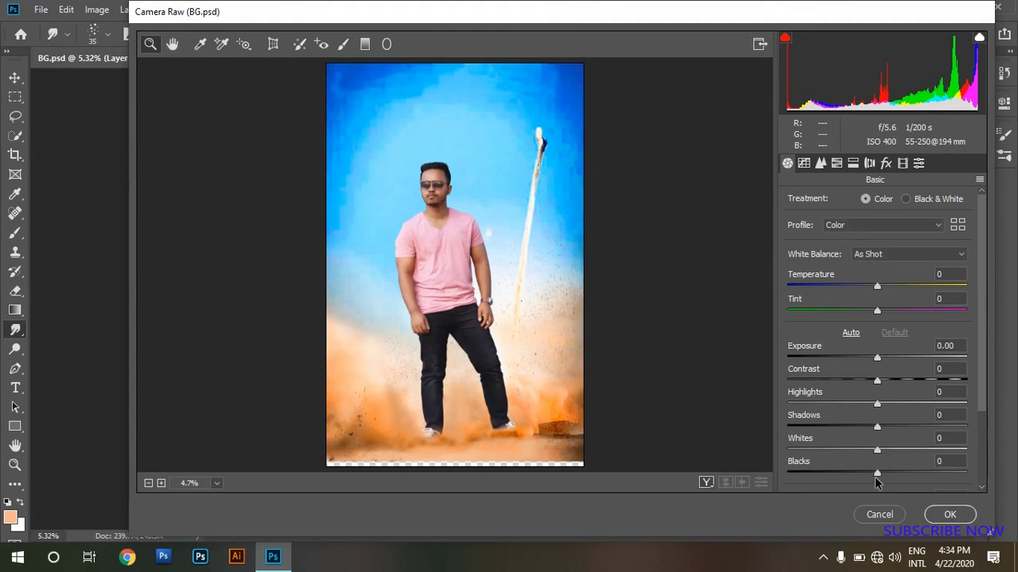
# - In Camera Raw, set Blacks to -26 and Exposure to +0.15
pyautogui.moveTo(872, 472); pyautogui.dragTo(854, 474)
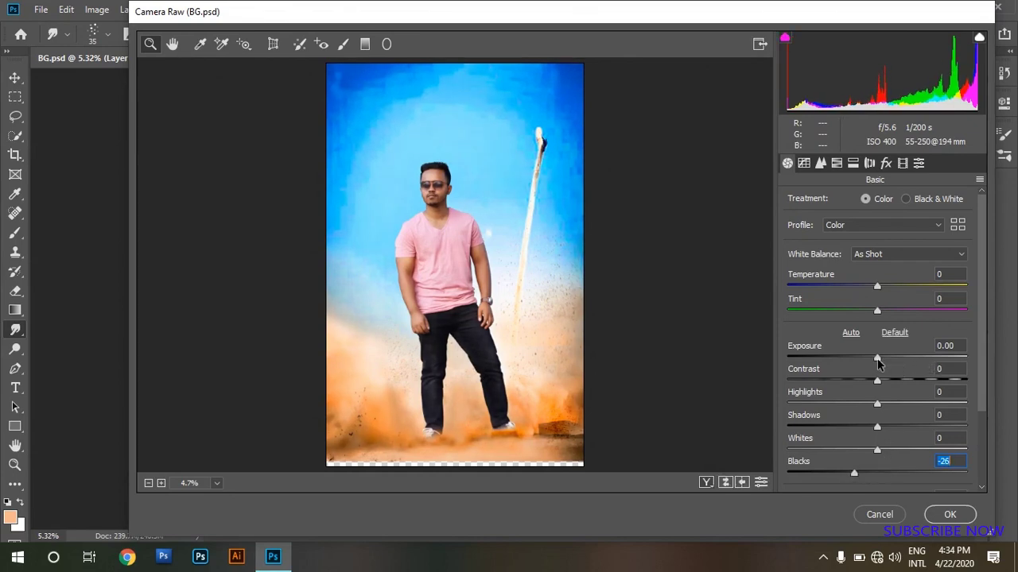
pyautogui.moveTo(878, 362); pyautogui.dragTo(881, 362)
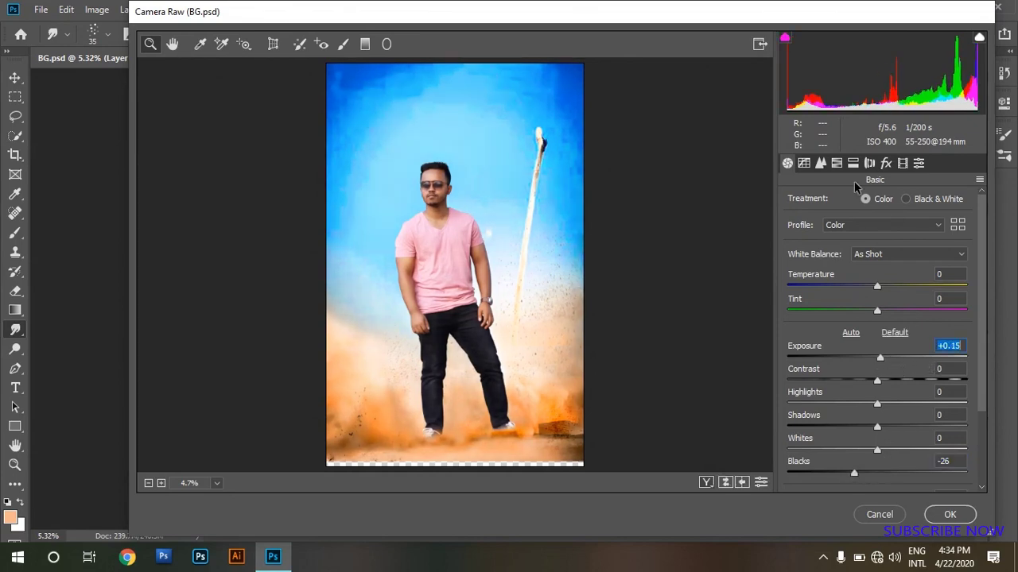
pyautogui.click(837, 163)
pyautogui.click(804, 163)
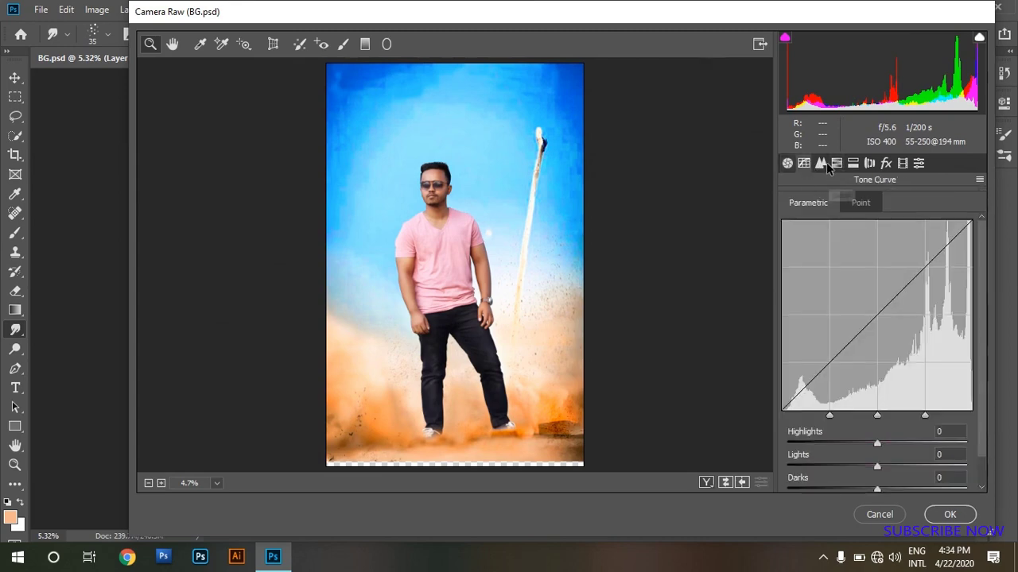
# - Set sharpening Amount to 33 and Luminance noise reduction to 28
pyautogui.click(820, 163)
pyautogui.click(820, 225)
pyautogui.moveTo(822, 228); pyautogui.dragTo(827, 229)
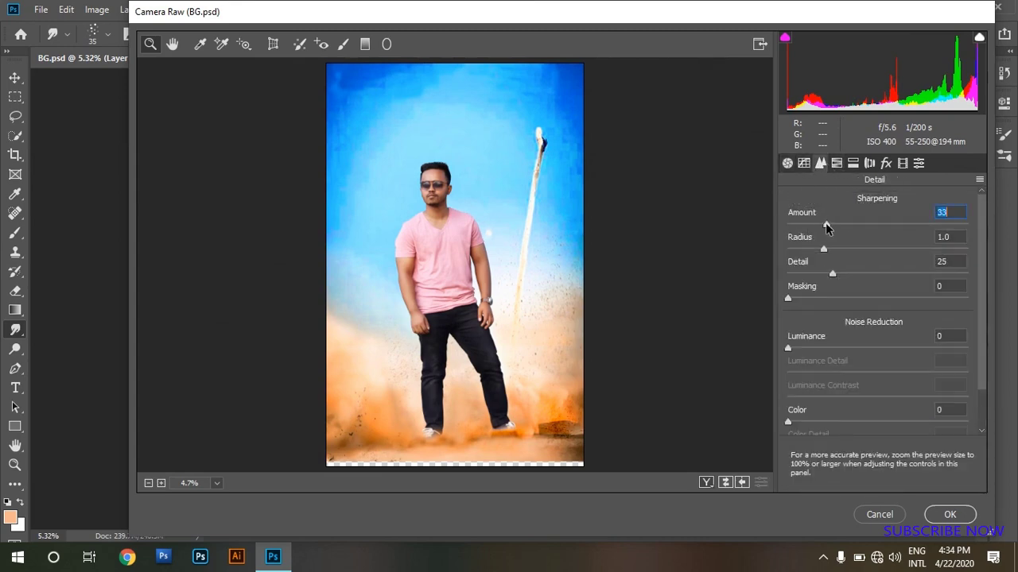
pyautogui.moveTo(822, 347); pyautogui.dragTo(837, 350)
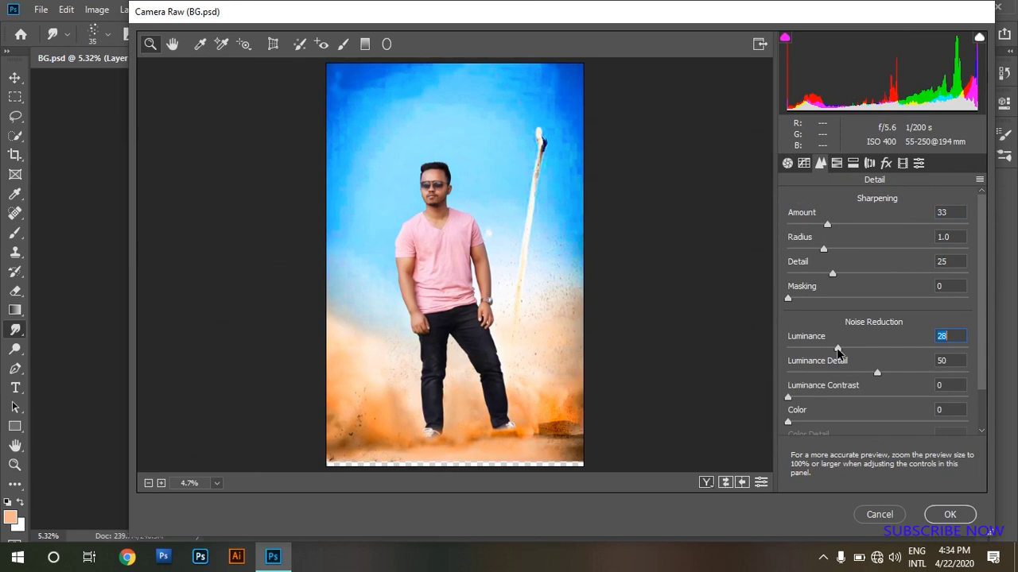
# - In HSL, raise Aquas saturation to +16 and Reds to +10, and shift Oranges hue -8
pyautogui.click(837, 163)
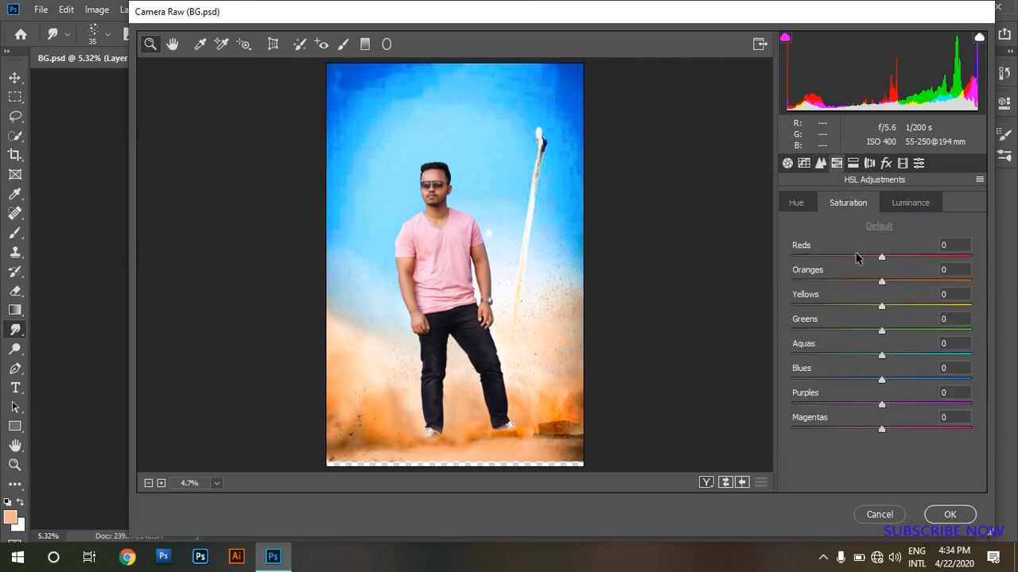
pyautogui.click(882, 356)
pyautogui.moveTo(882, 356); pyautogui.dragTo(896, 357)
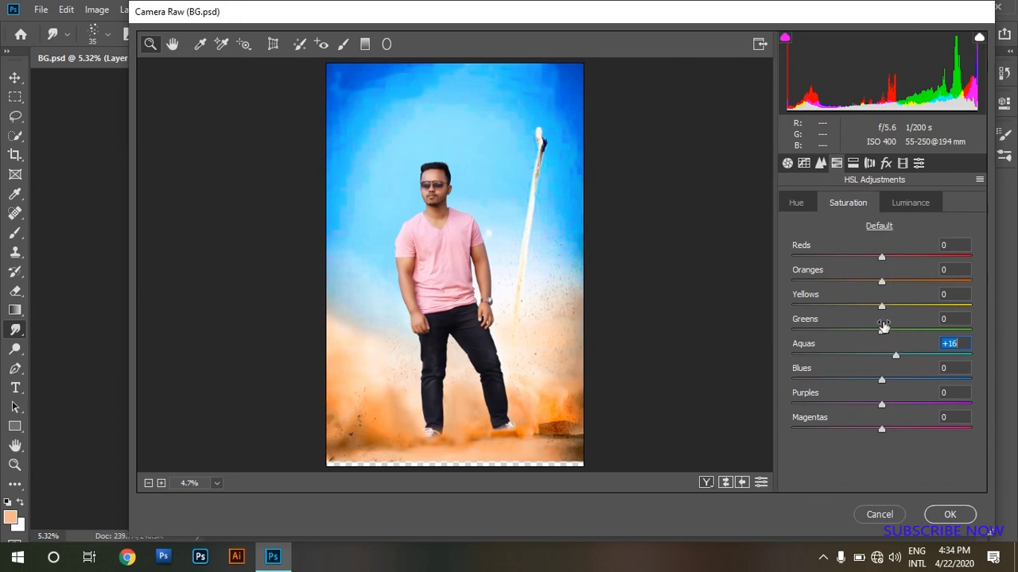
pyautogui.moveTo(881, 310); pyautogui.dragTo(885, 309)
pyautogui.moveTo(881, 258); pyautogui.dragTo(894, 260)
pyautogui.click(796, 203)
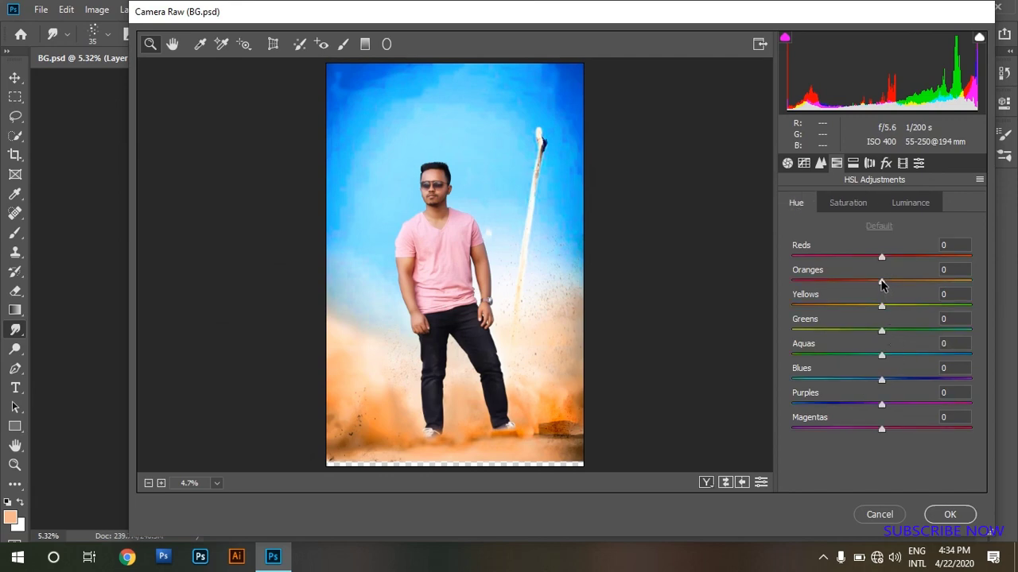
pyautogui.moveTo(881, 282); pyautogui.dragTo(874, 284)
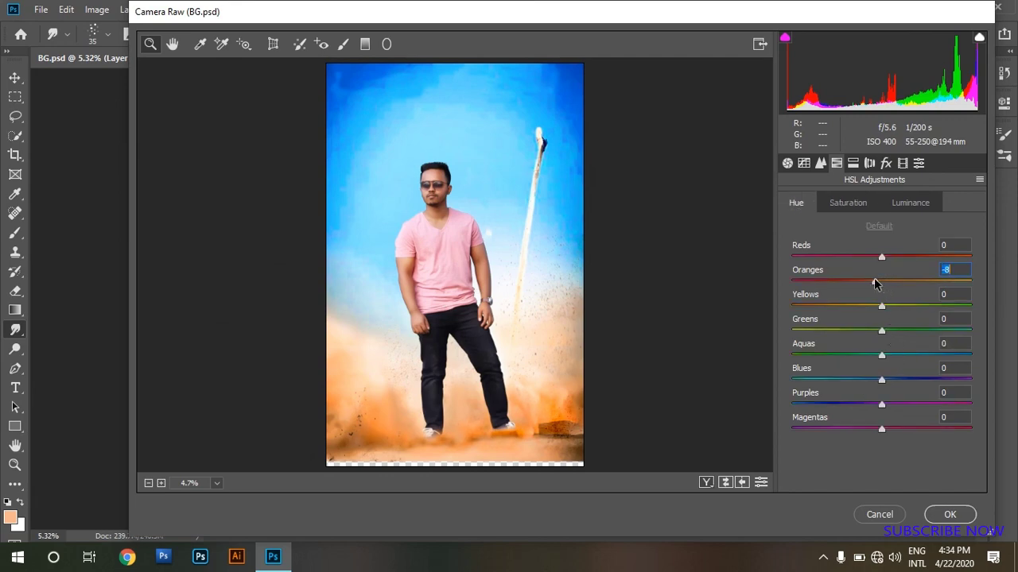
# - Increase Clarity to +5 and apply the Camera Raw grade to Layer 2
pyautogui.click(787, 163)
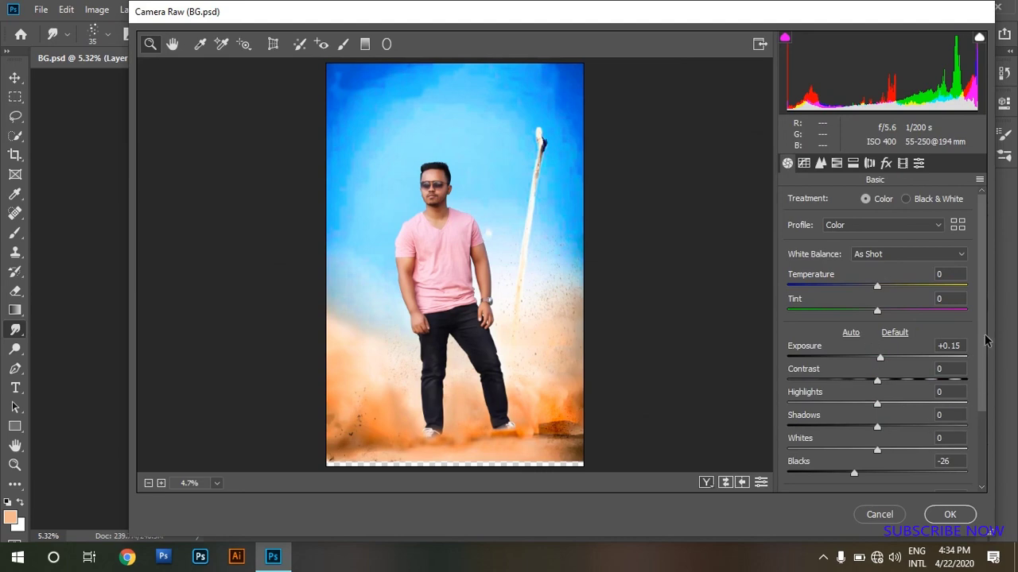
pyautogui.scroll(-3, 943, 443)
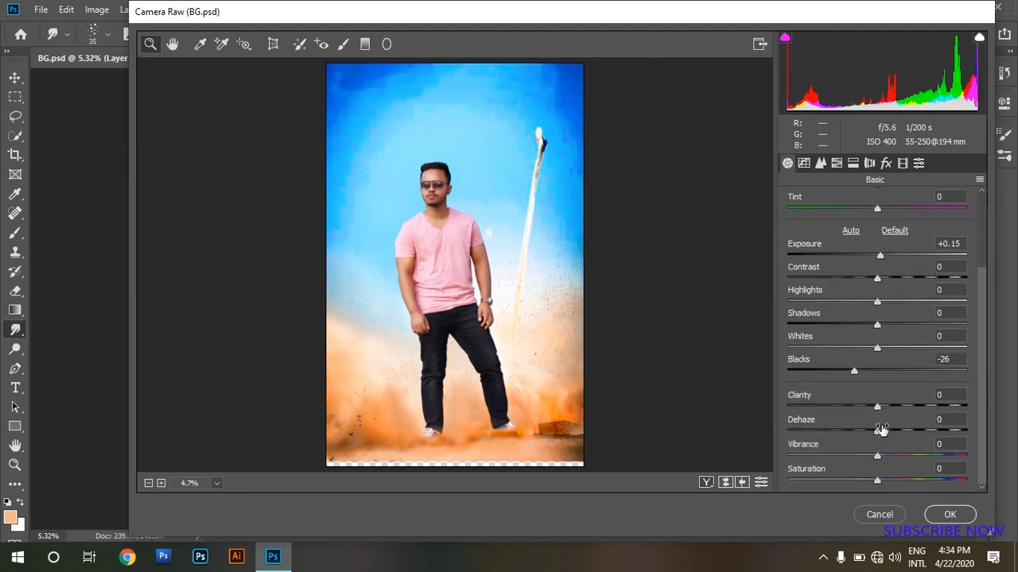
pyautogui.click(878, 408)
pyautogui.moveTo(877, 408); pyautogui.dragTo(881, 408)
pyautogui.click(949, 515)
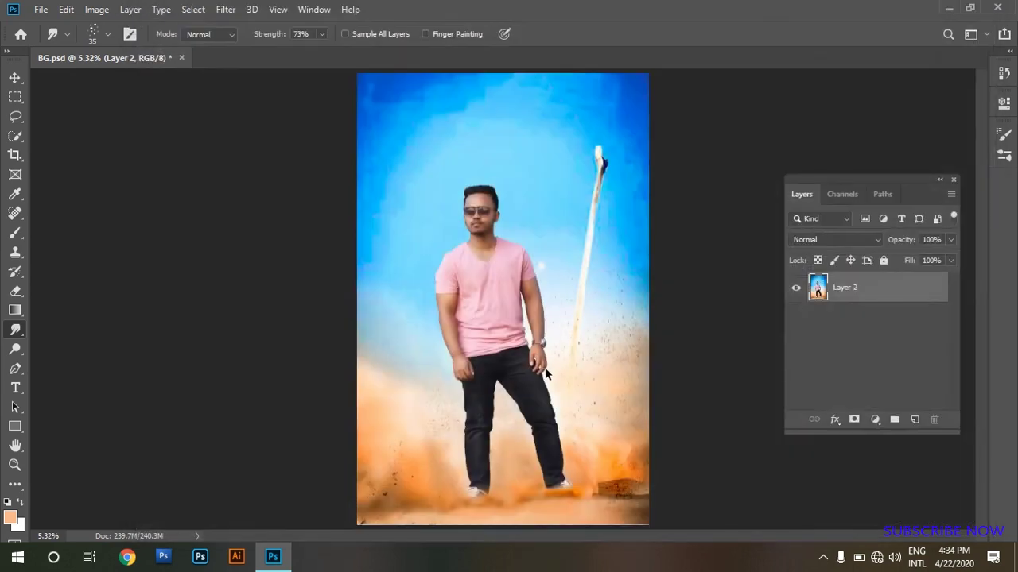